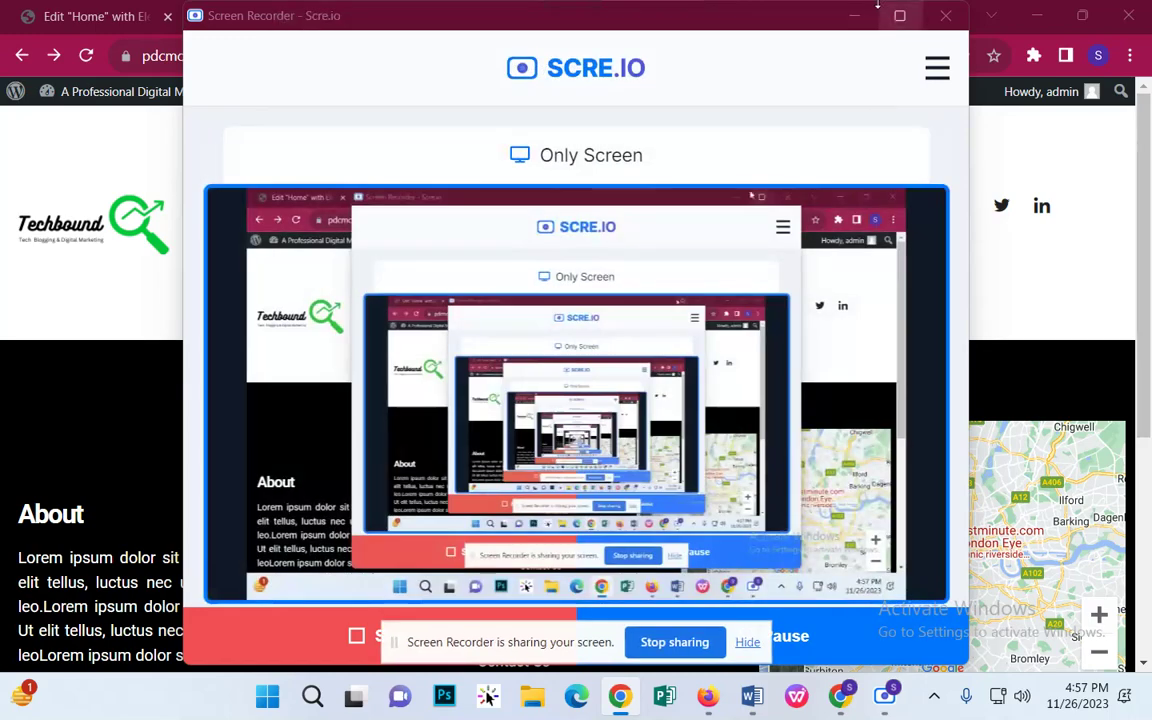
Step: Restore the Scre.io recorder window to a smaller size so the About Us page shows
left_click(851, 21)
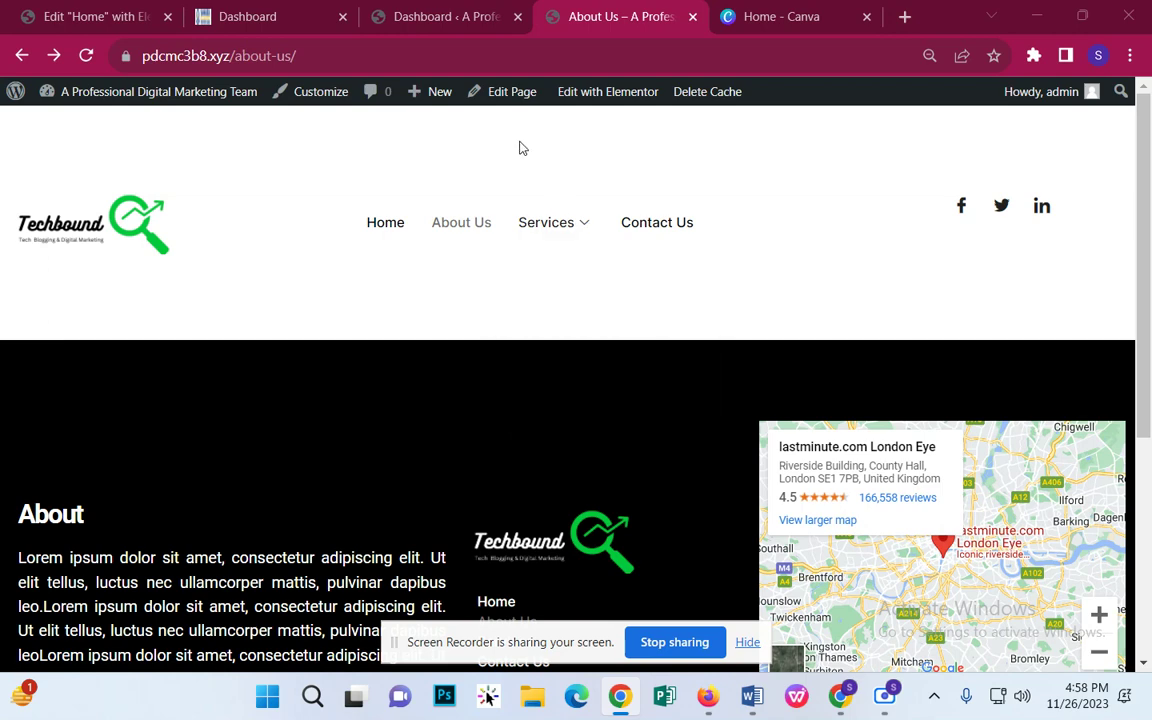
Step: Edit the About Us page, keep the Elementor Full Width template, and launch Elementor
left_click(497, 106)
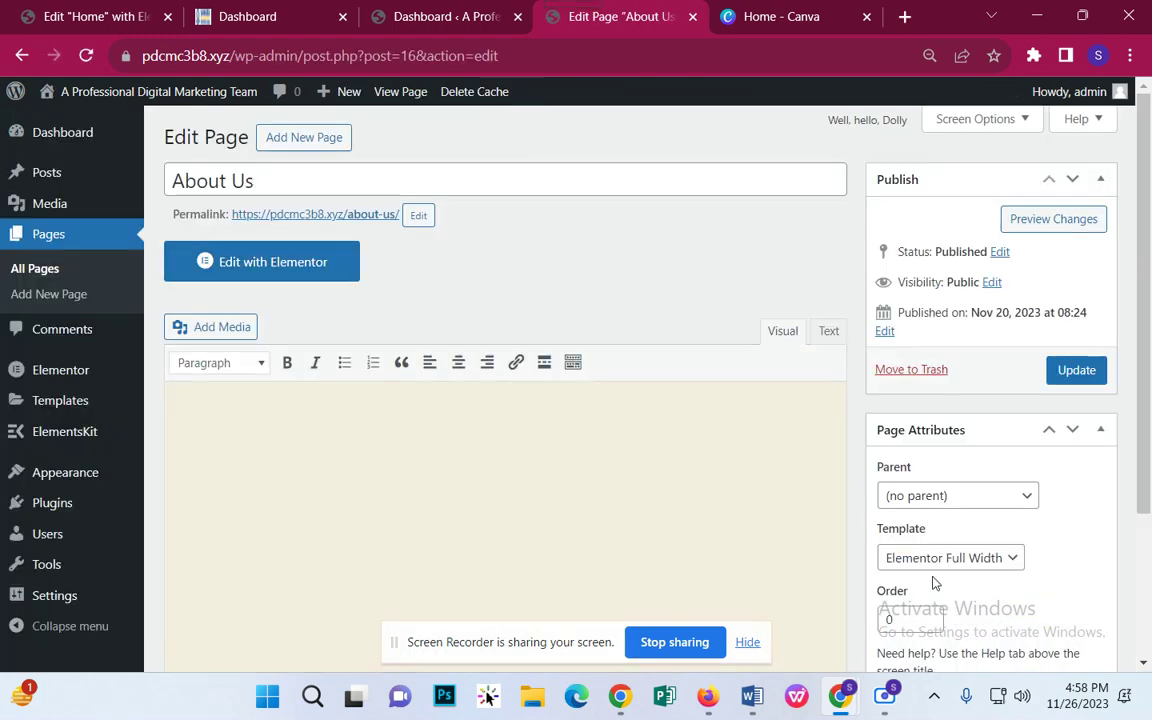
left_click(932, 566)
left_click(934, 500)
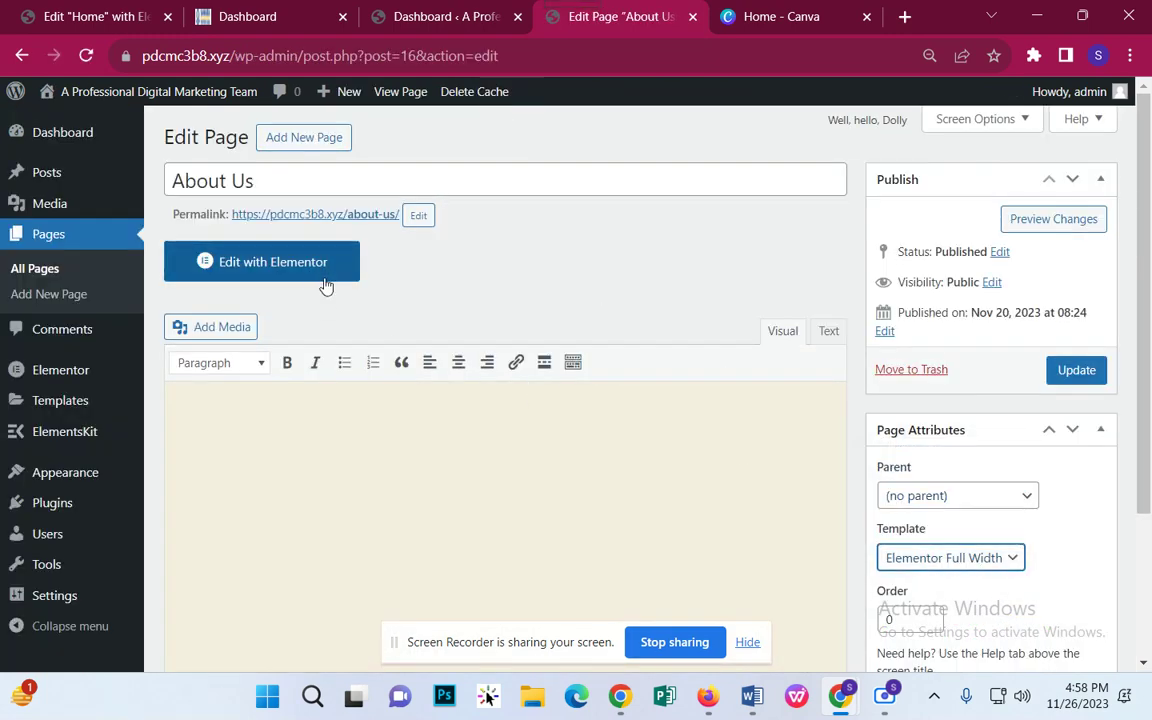
left_click(322, 278)
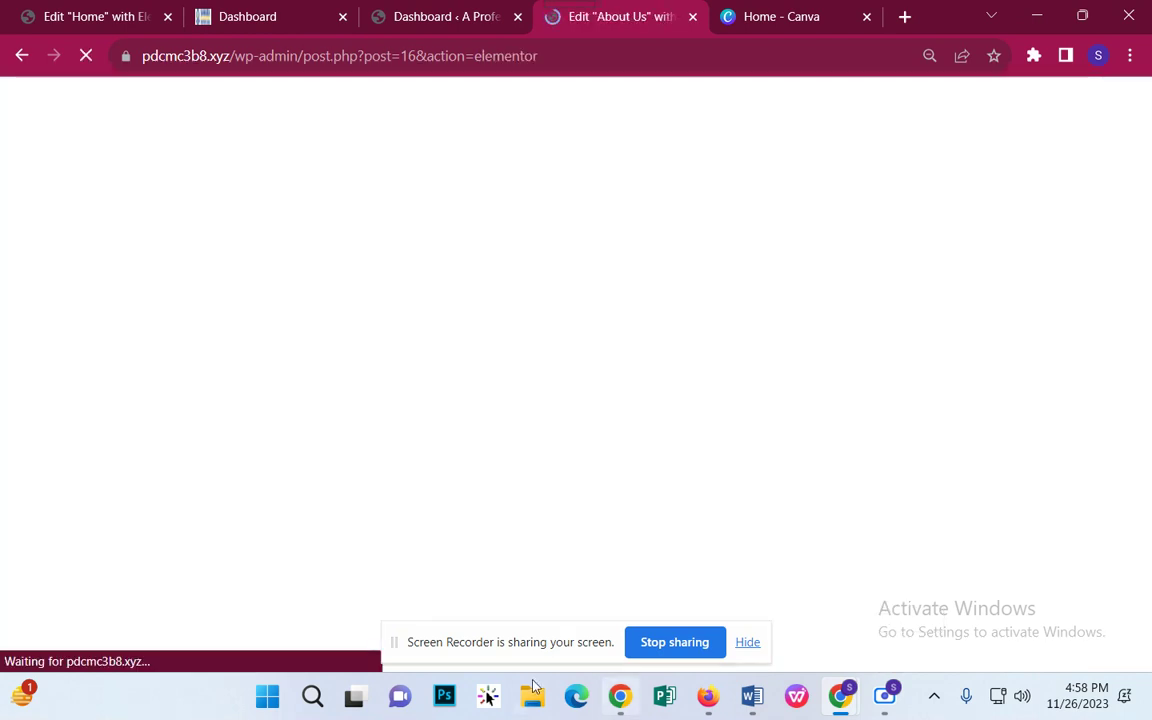
left_click_drag(514, 658, 717, 658)
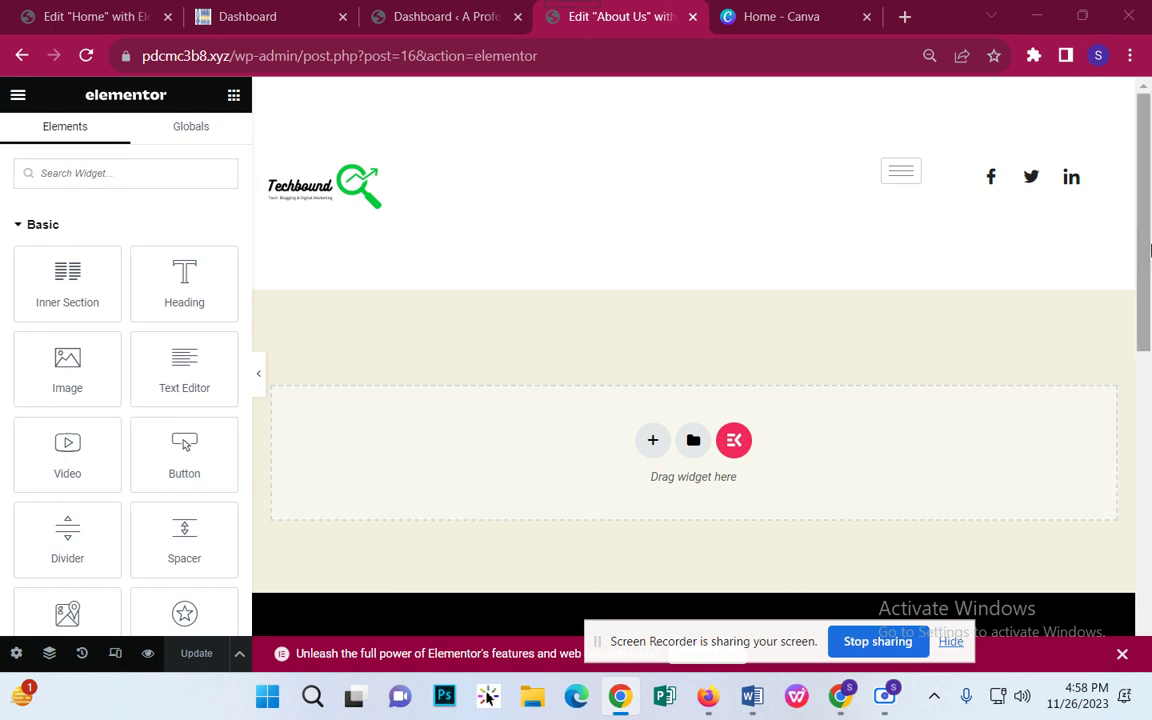
Step: Zoom the browser to 80% and dismiss the still-loading ElementsKit template library
left_click(1130, 55)
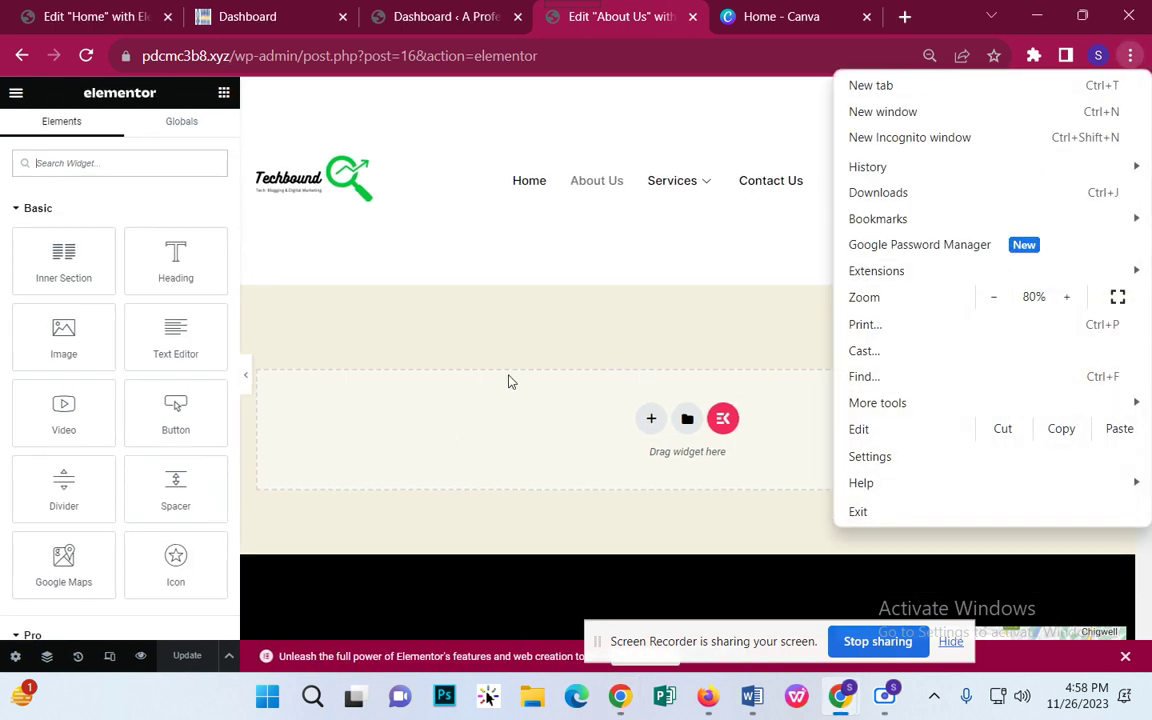
left_click(501, 337)
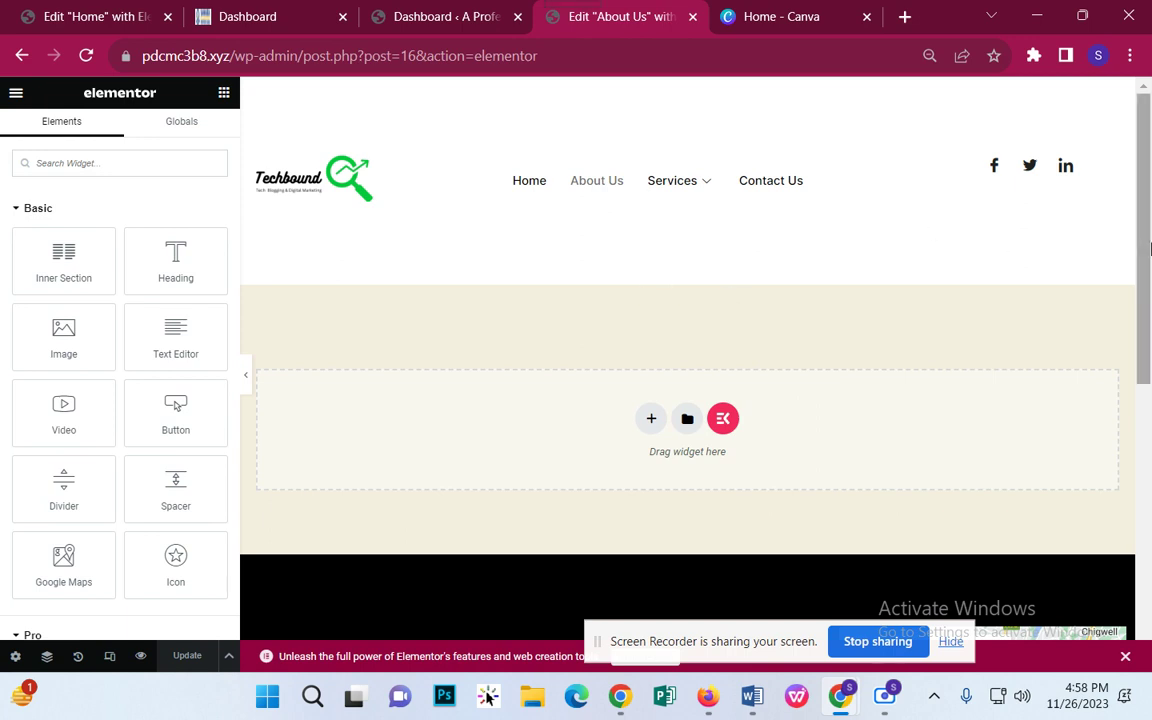
left_click(722, 420)
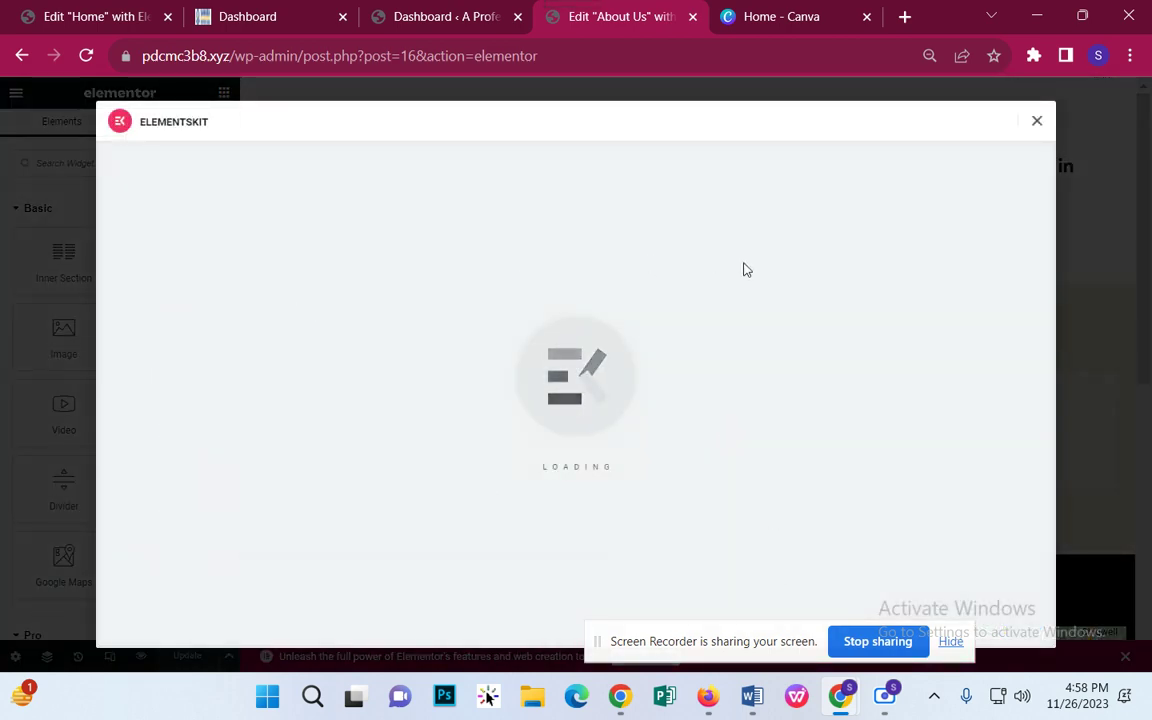
left_click(1037, 121)
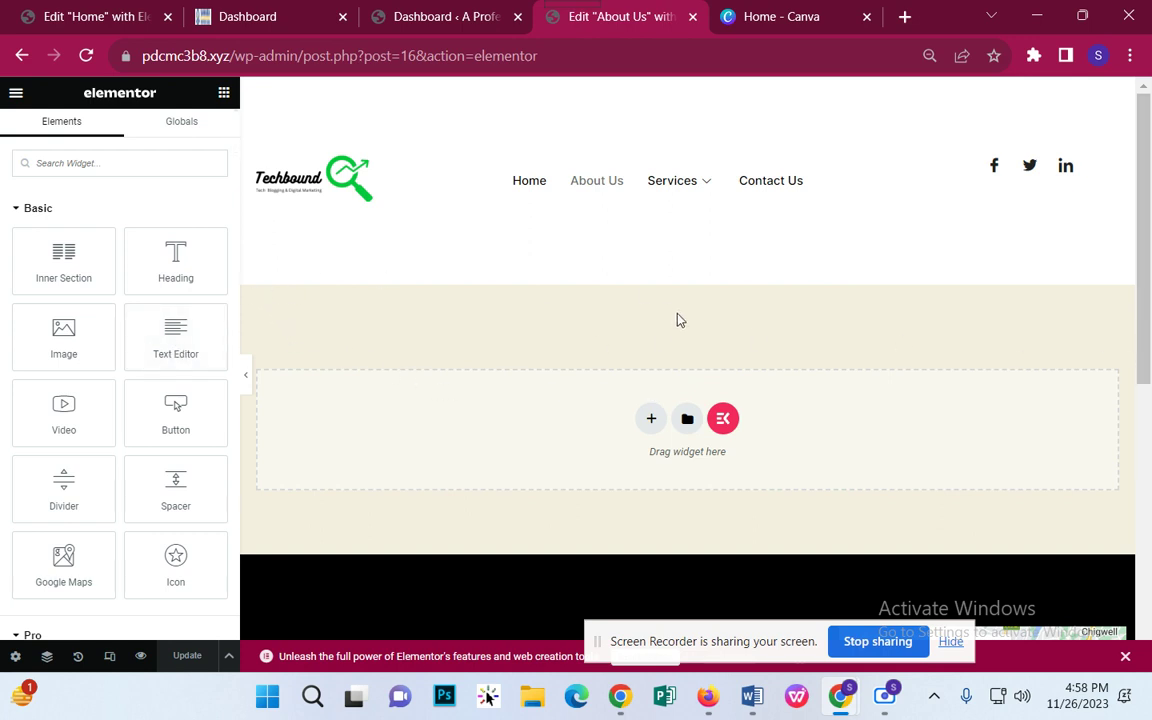
Step: Insert the Notice Bar block from the ElementsKit library's Sections tab
left_click(723, 418)
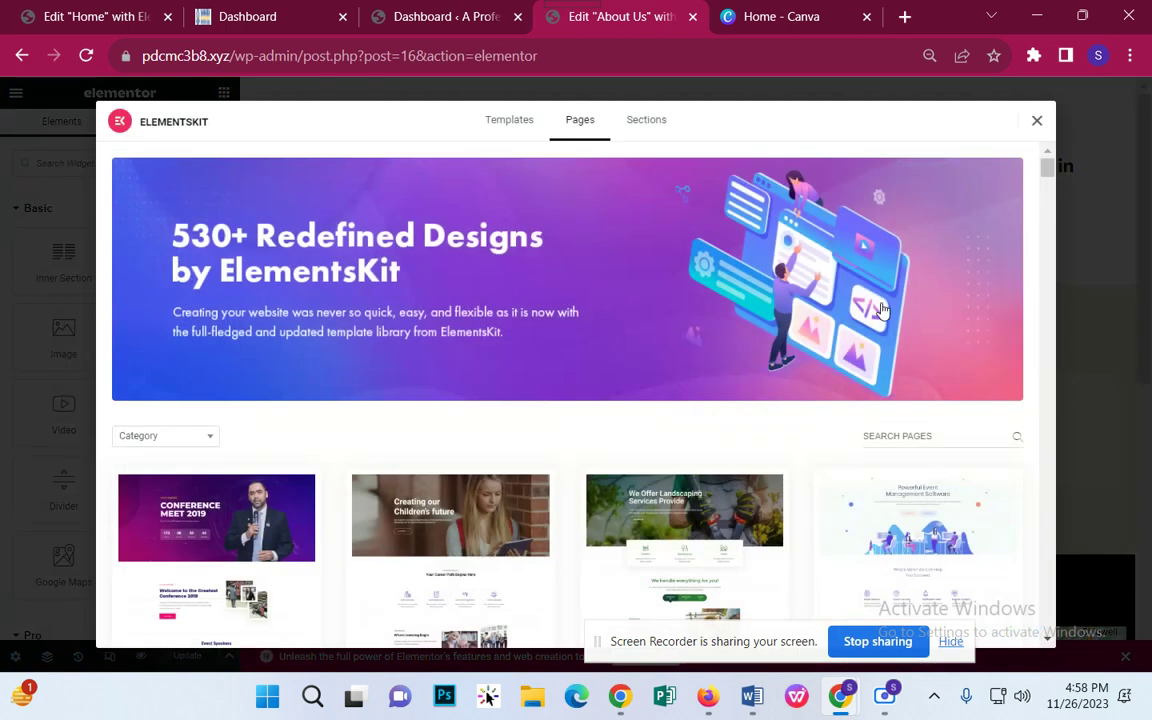
scroll(702, 170, "down", 2)
left_click(650, 121)
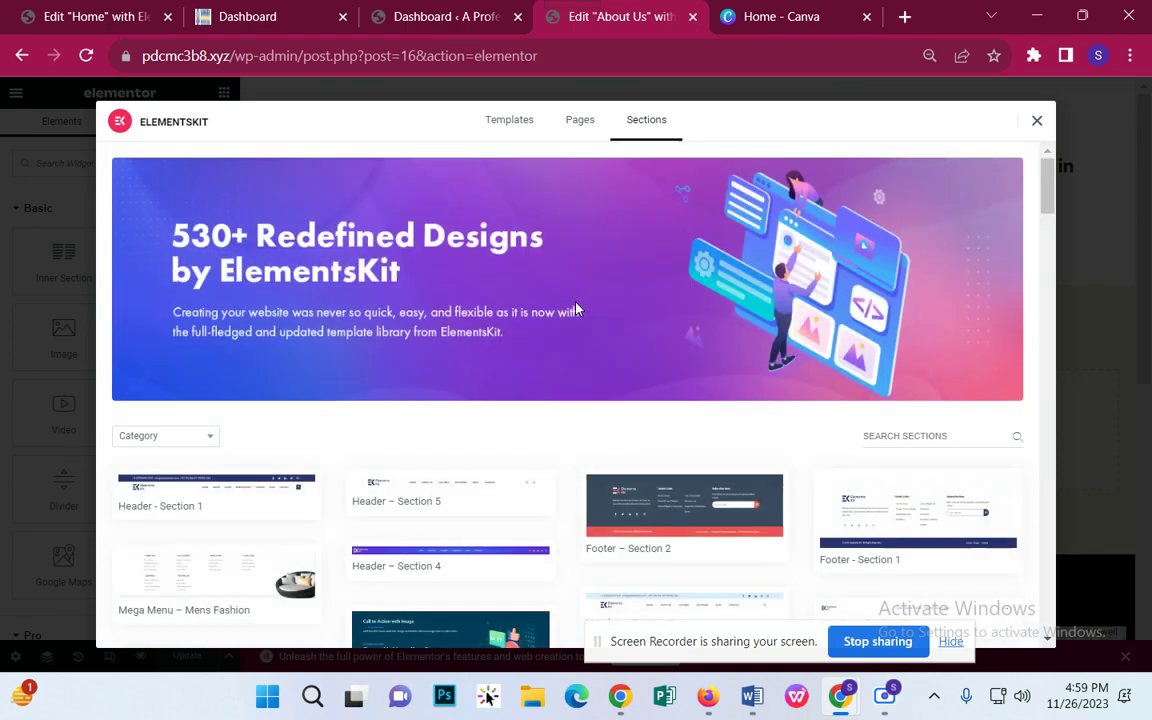
scroll(485, 387, "down", 2)
scroll(484, 387, "down", 2)
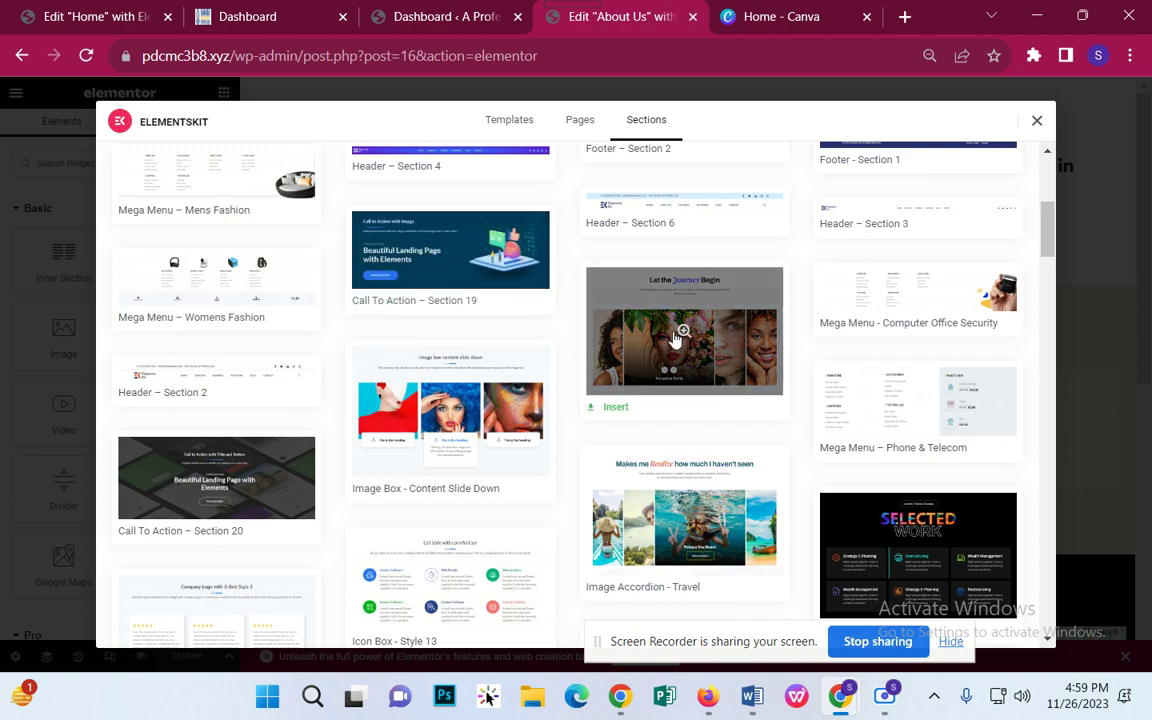
scroll(240, 415, "down", 3)
scroll(240, 415, "down", 7)
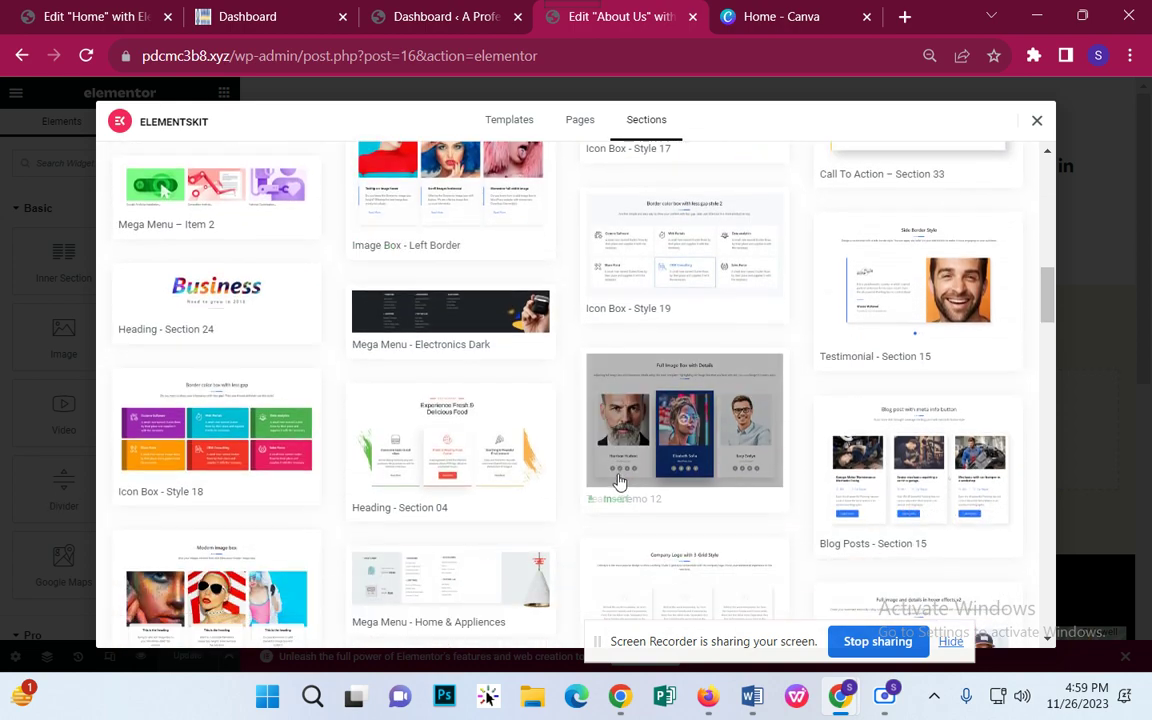
scroll(759, 329, "down", 10)
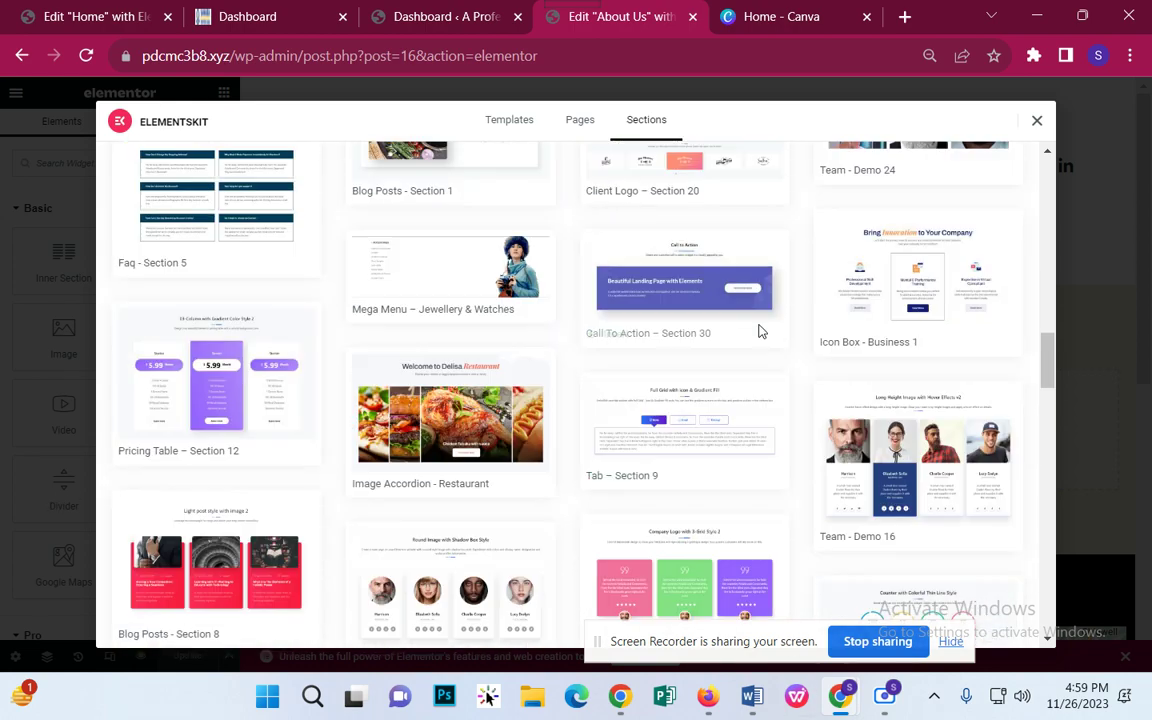
scroll(752, 354, "down", 8)
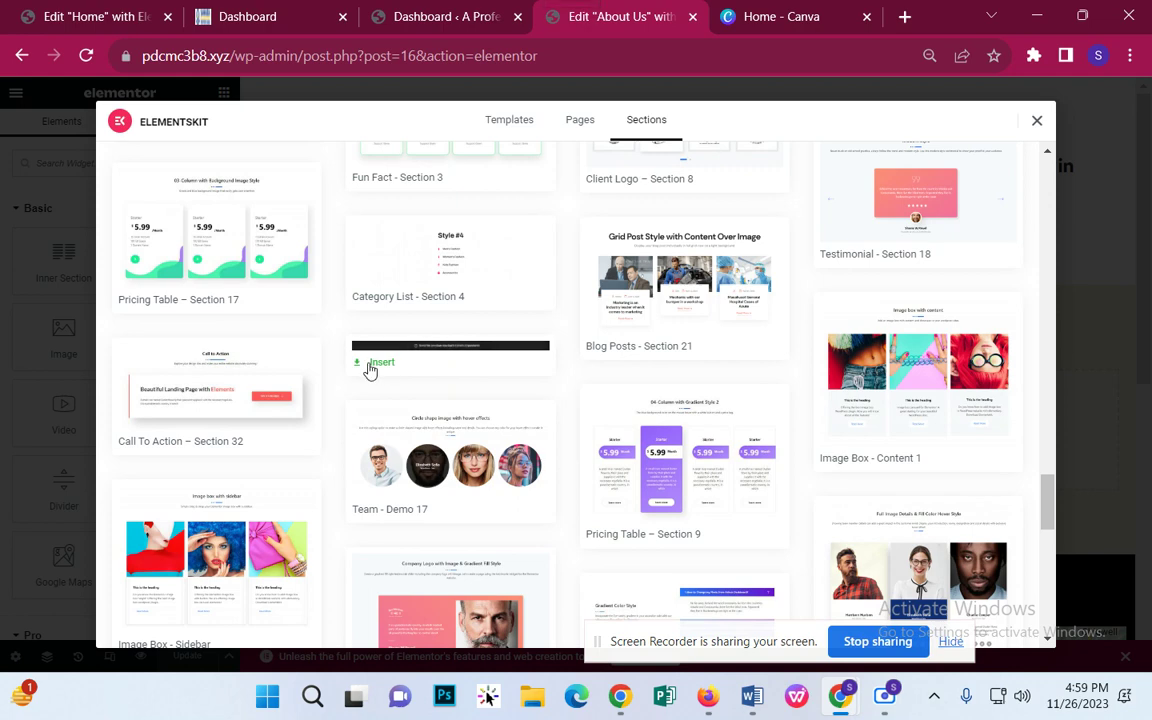
left_click(370, 370)
Step: Remove the sad-face icon from the notice bar's Header Info item
left_click_drag(784, 638, 624, 654)
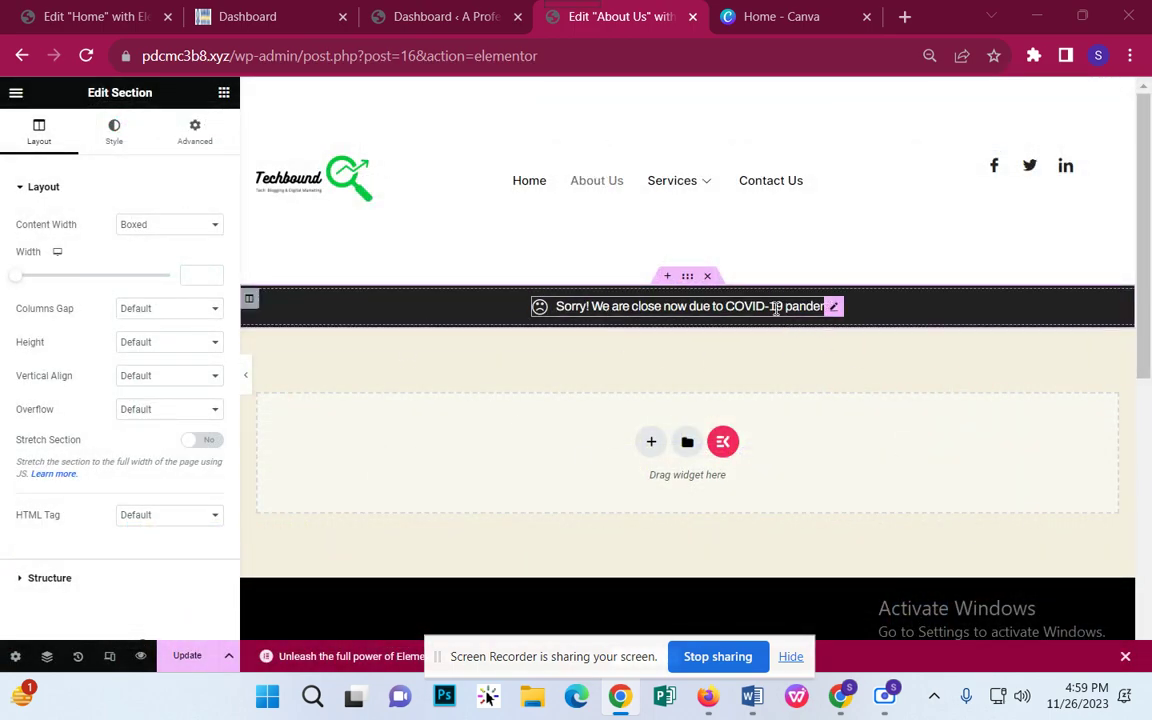
left_click(709, 310)
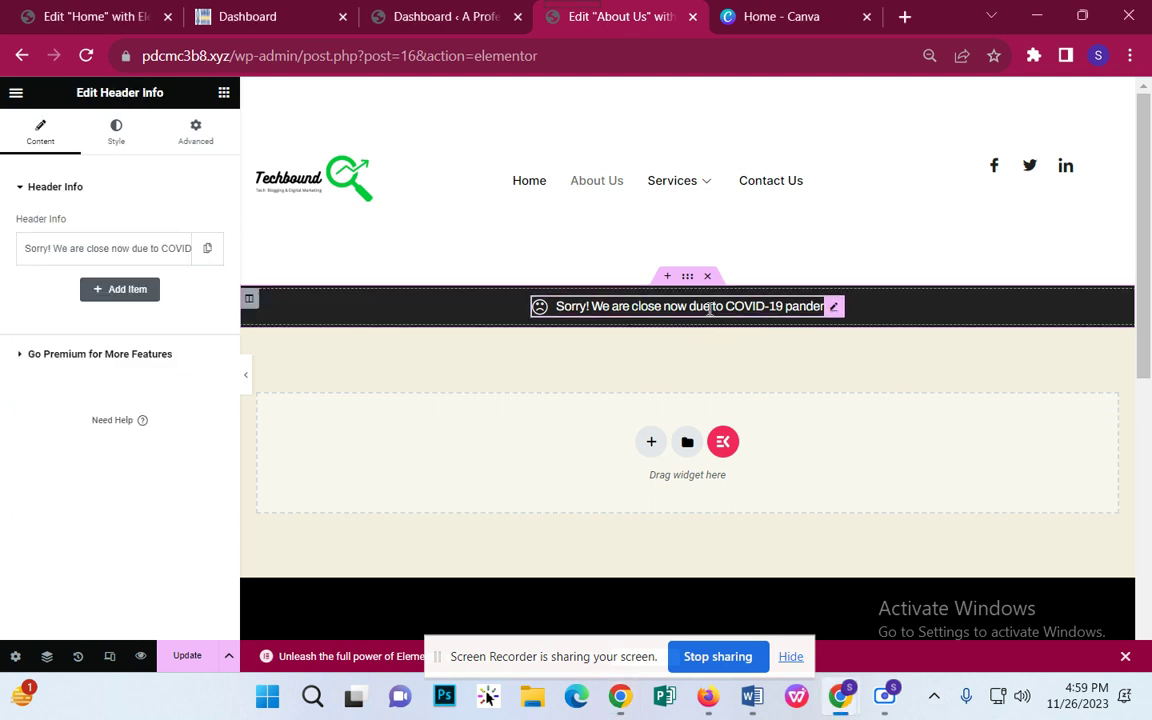
left_click(163, 256)
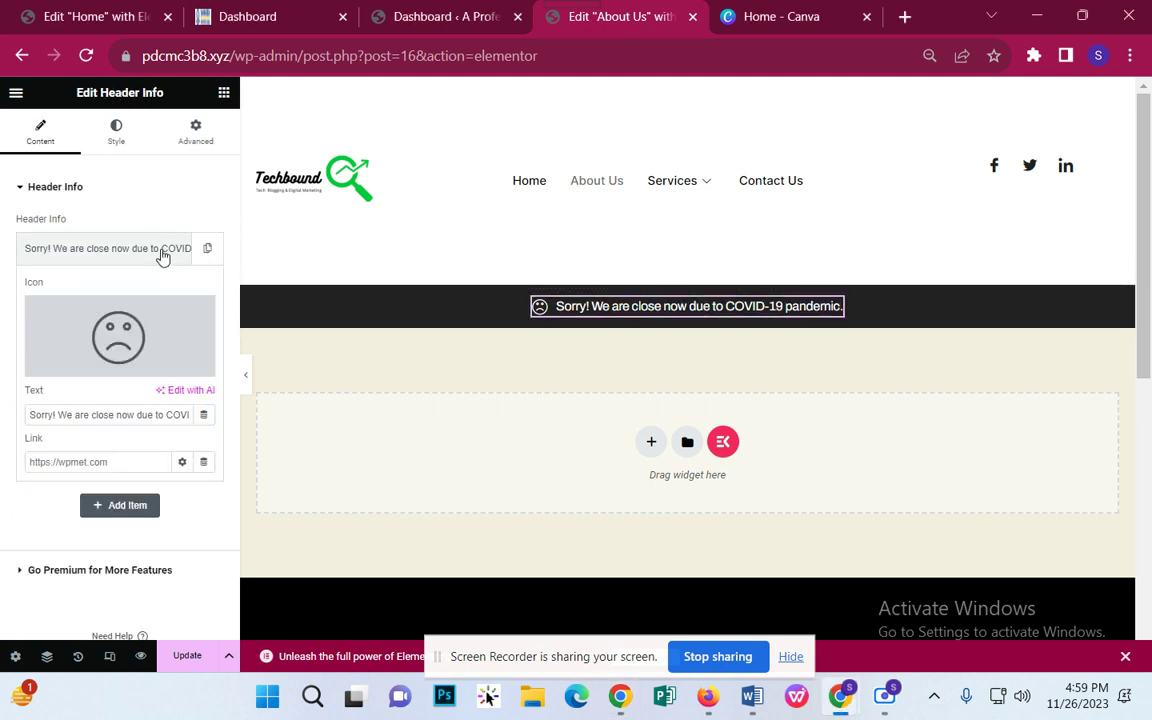
left_click(157, 248)
triple_click(155, 248)
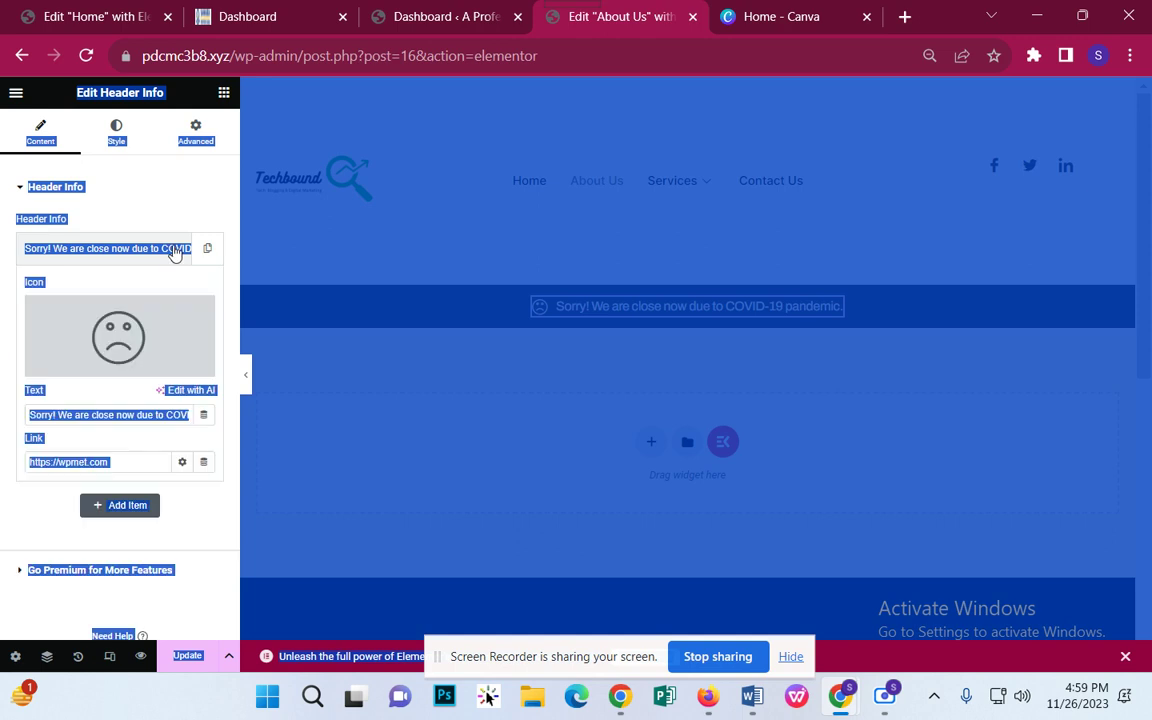
left_click(320, 371)
mouse_move(118, 335)
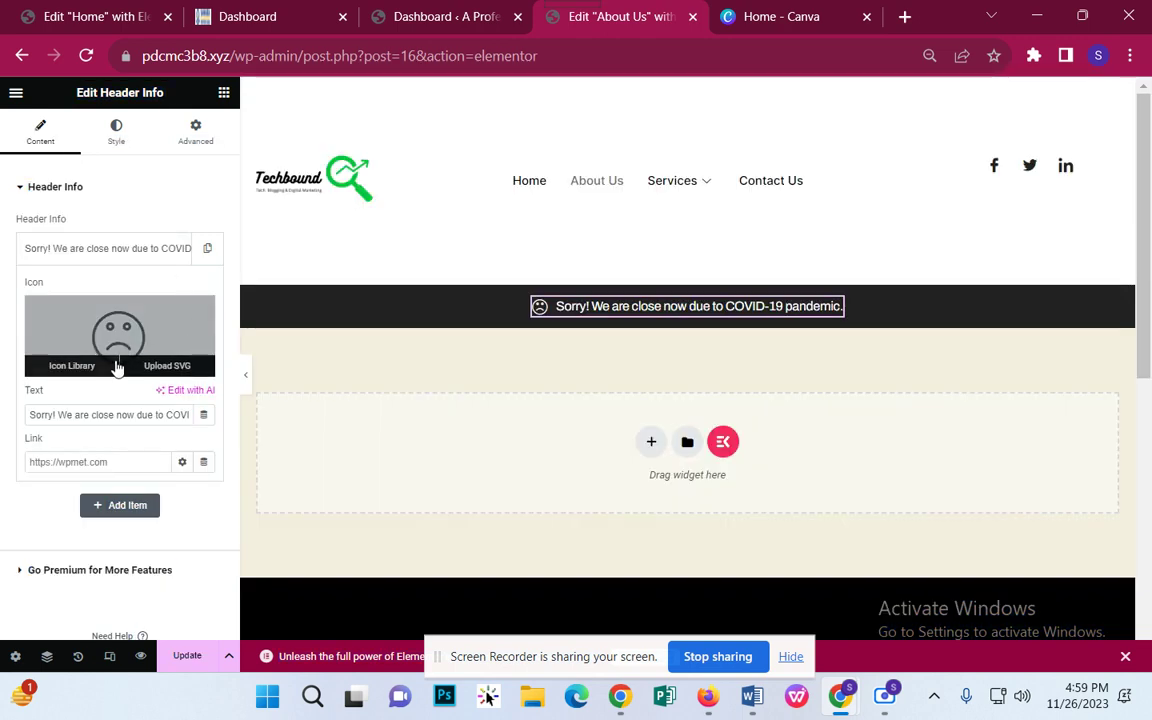
left_click(200, 314)
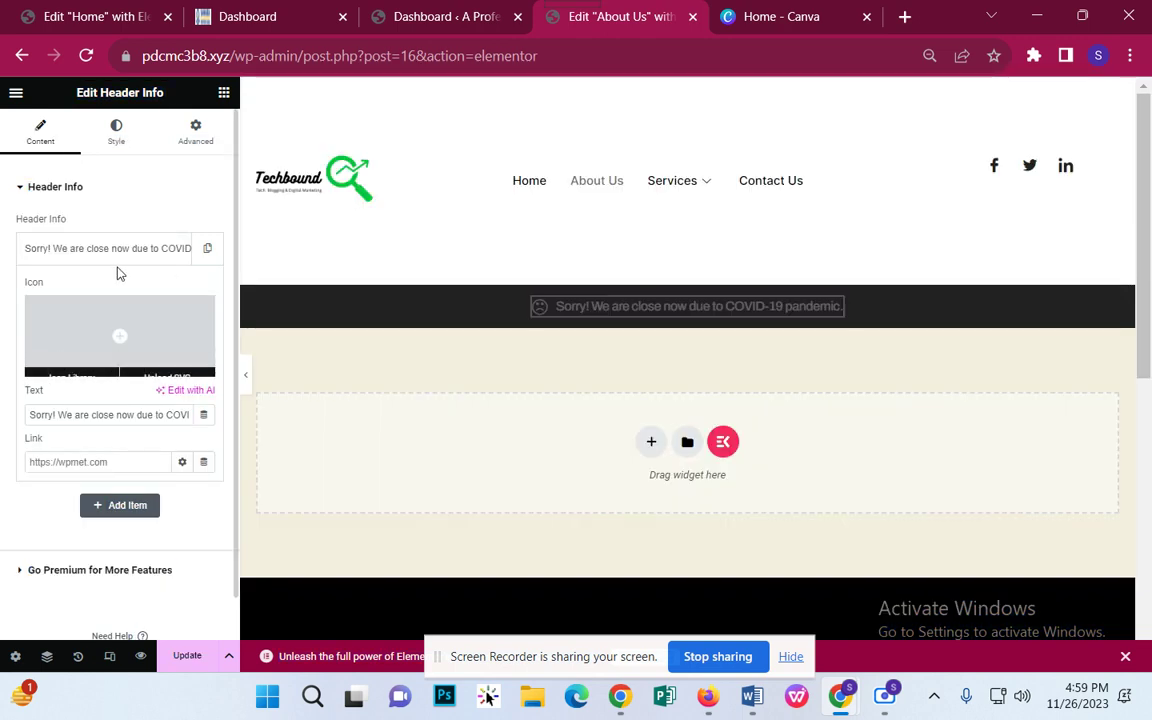
left_click(116, 260)
left_click(116, 248)
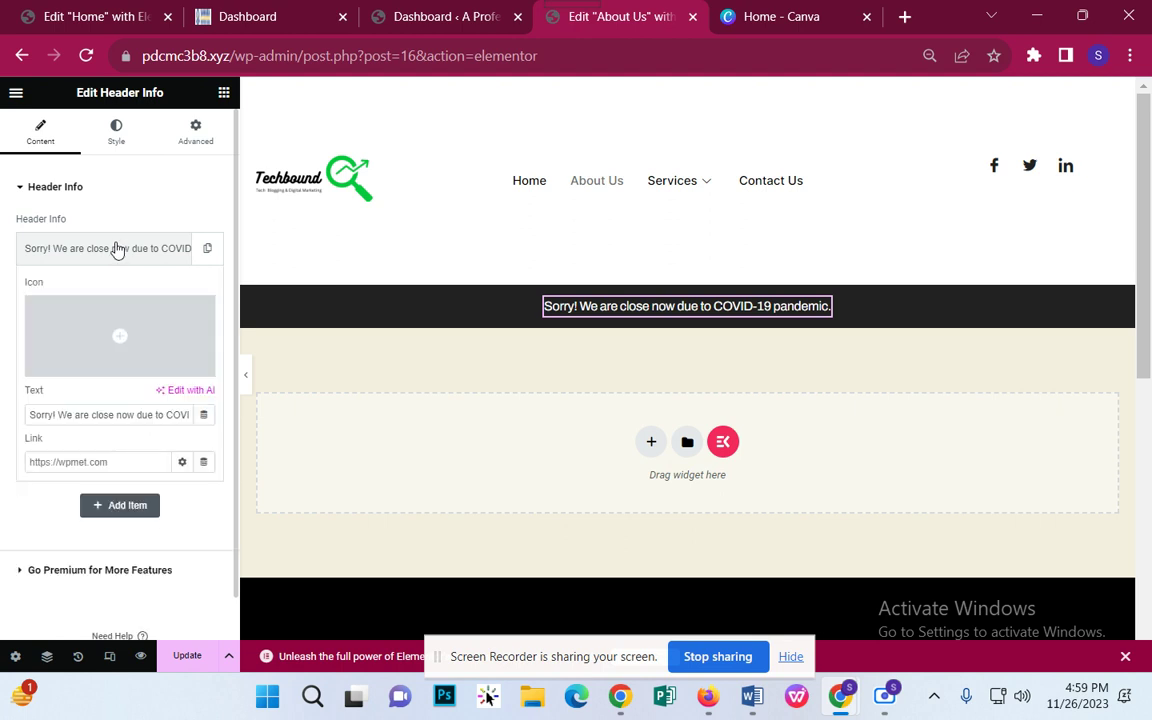
Step: Replace the notice item's text with 'About Us'
double_click(64, 414)
key("ctrl+a")
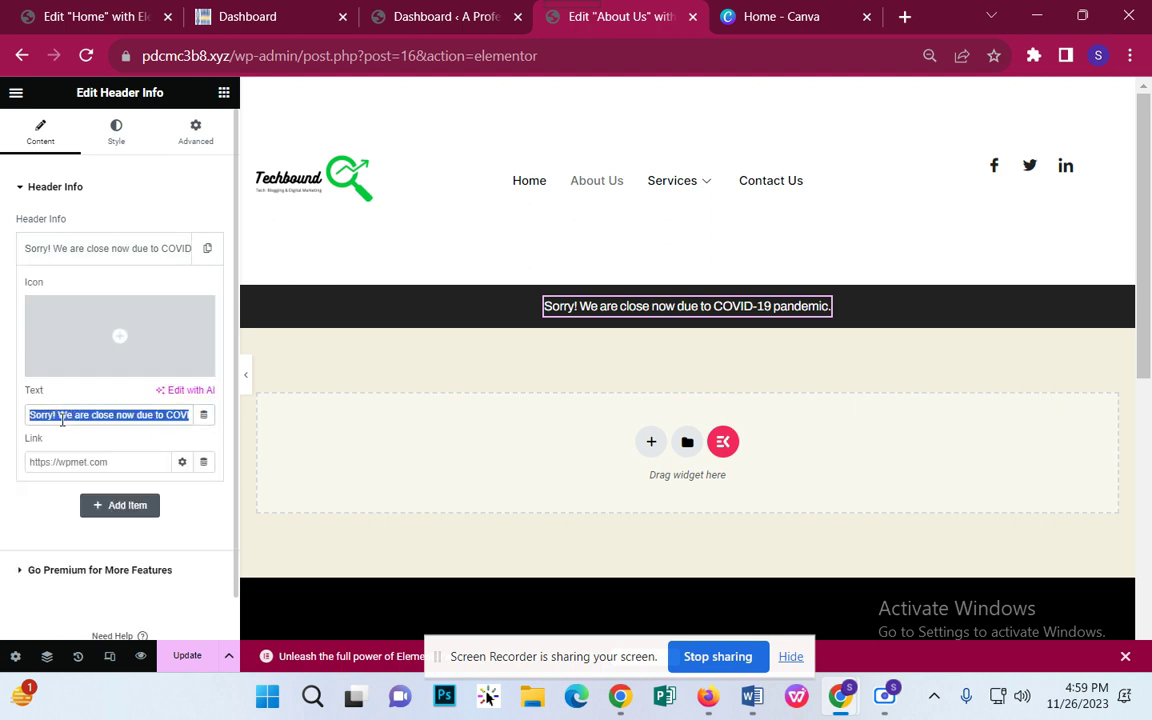
type("Ab")
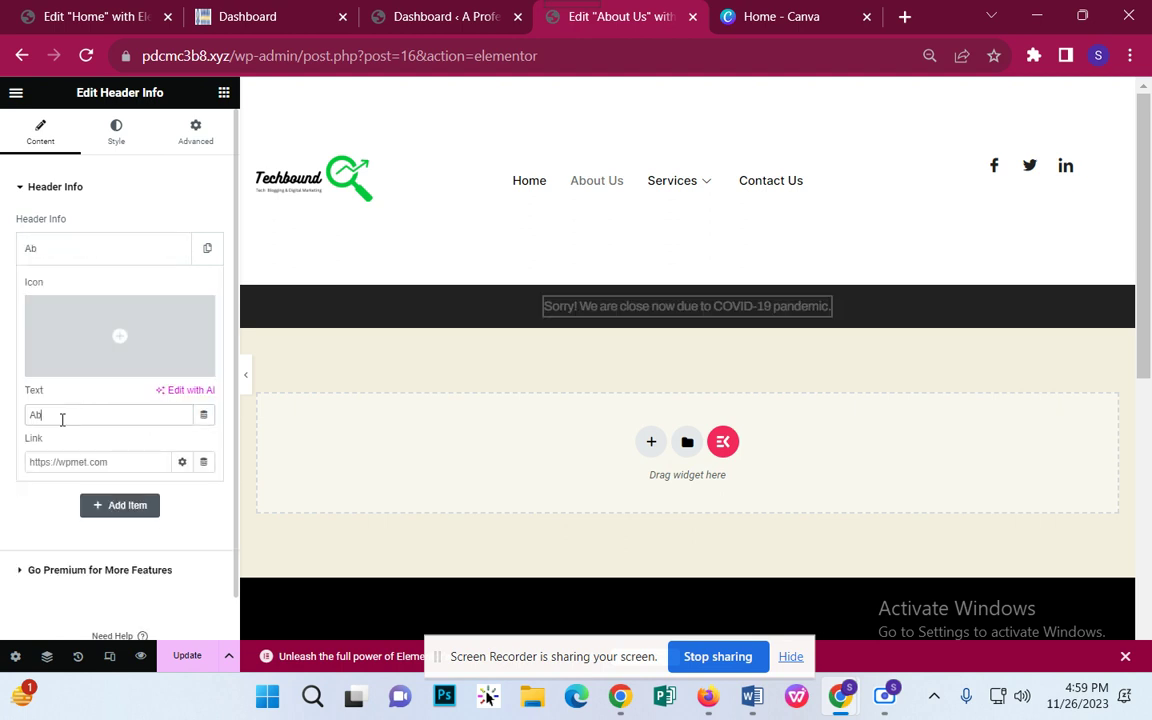
type("out Us")
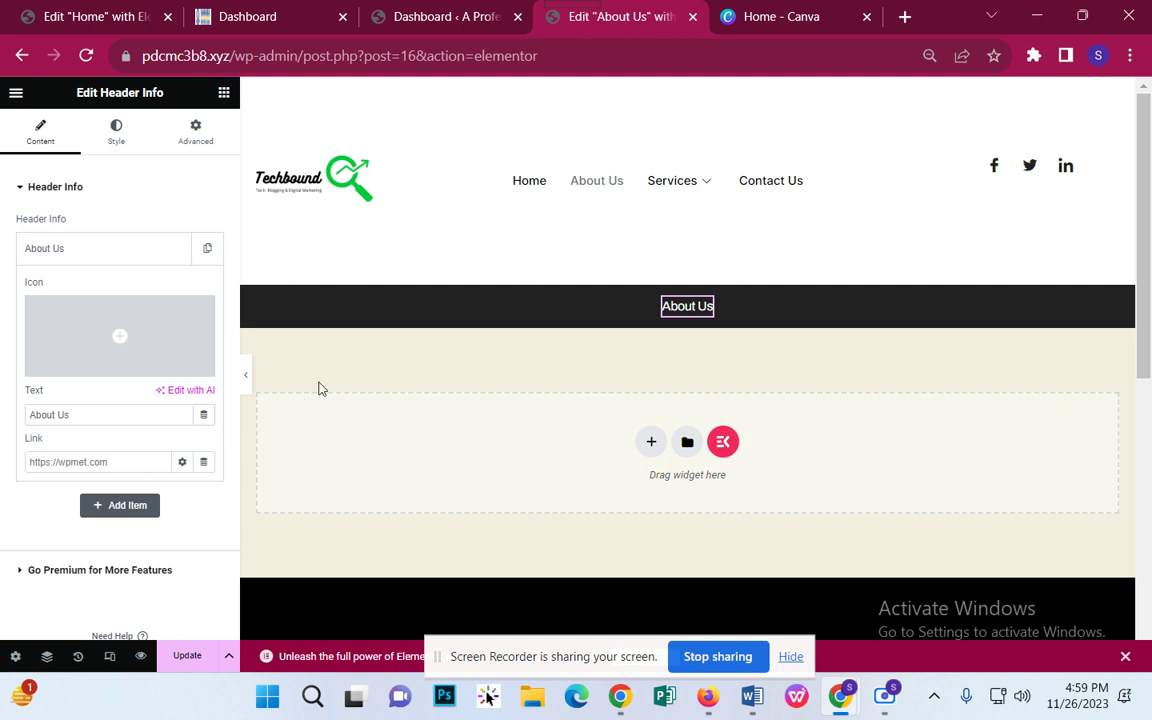
Step: Delete the old notice widget, a trial heading, and the dark section below the header
right_click(712, 312)
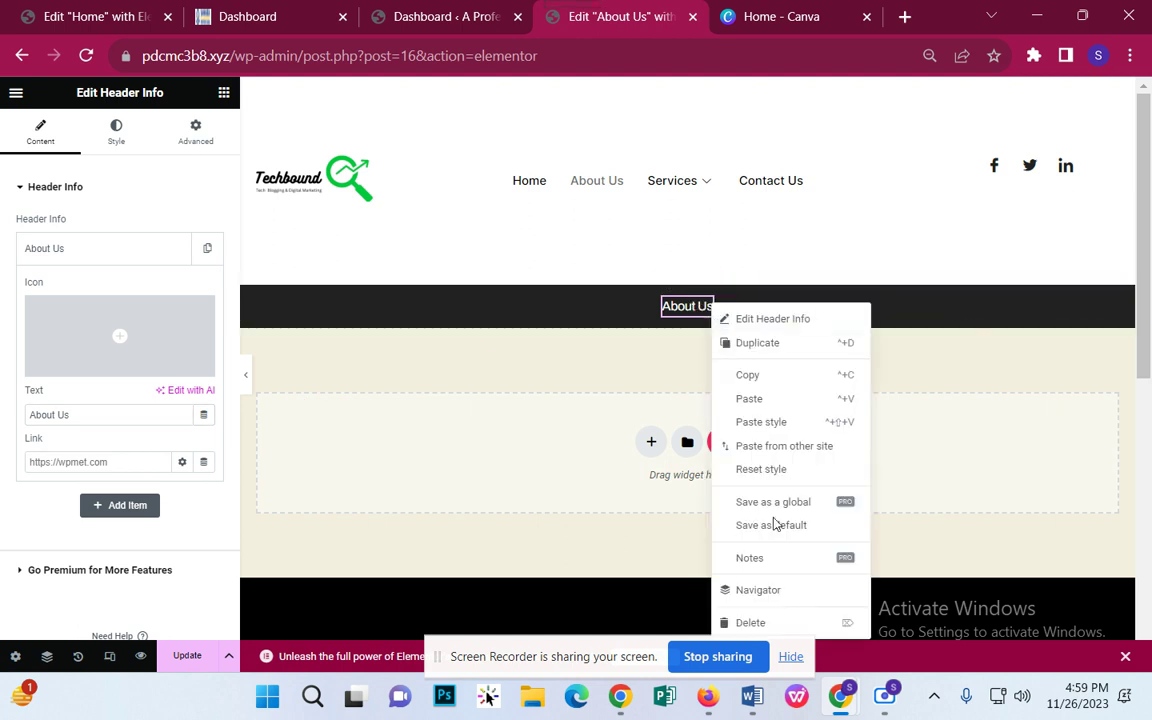
left_click(772, 624)
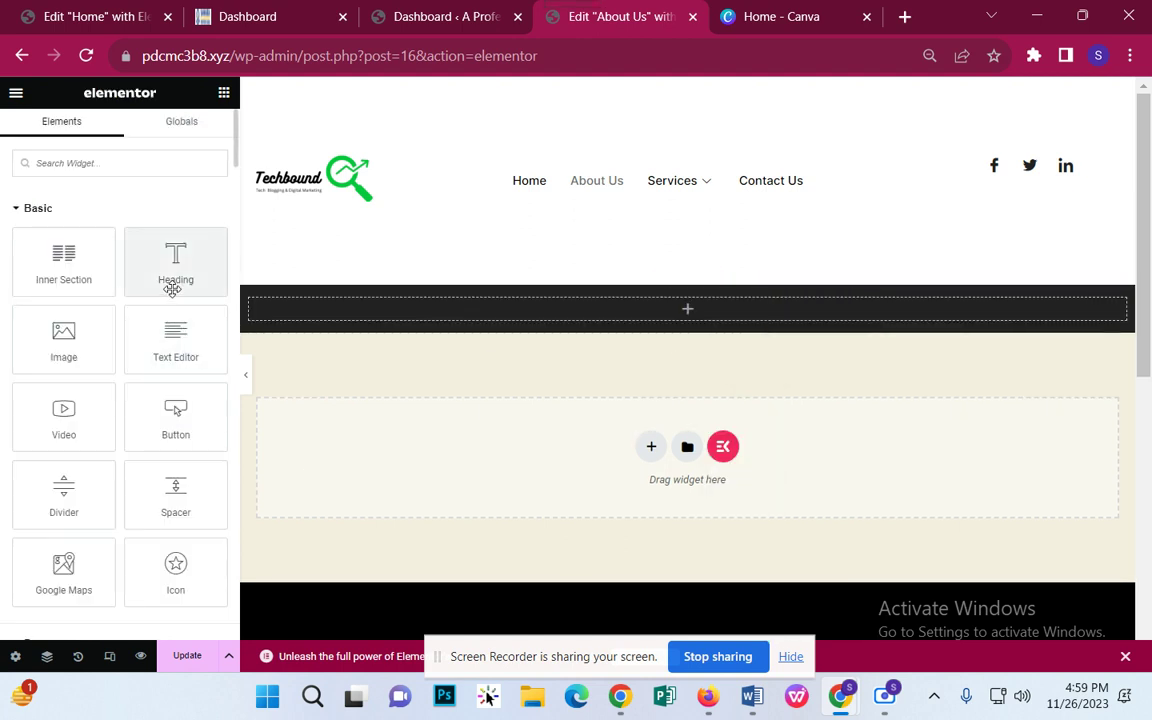
left_click_drag(172, 288, 675, 309)
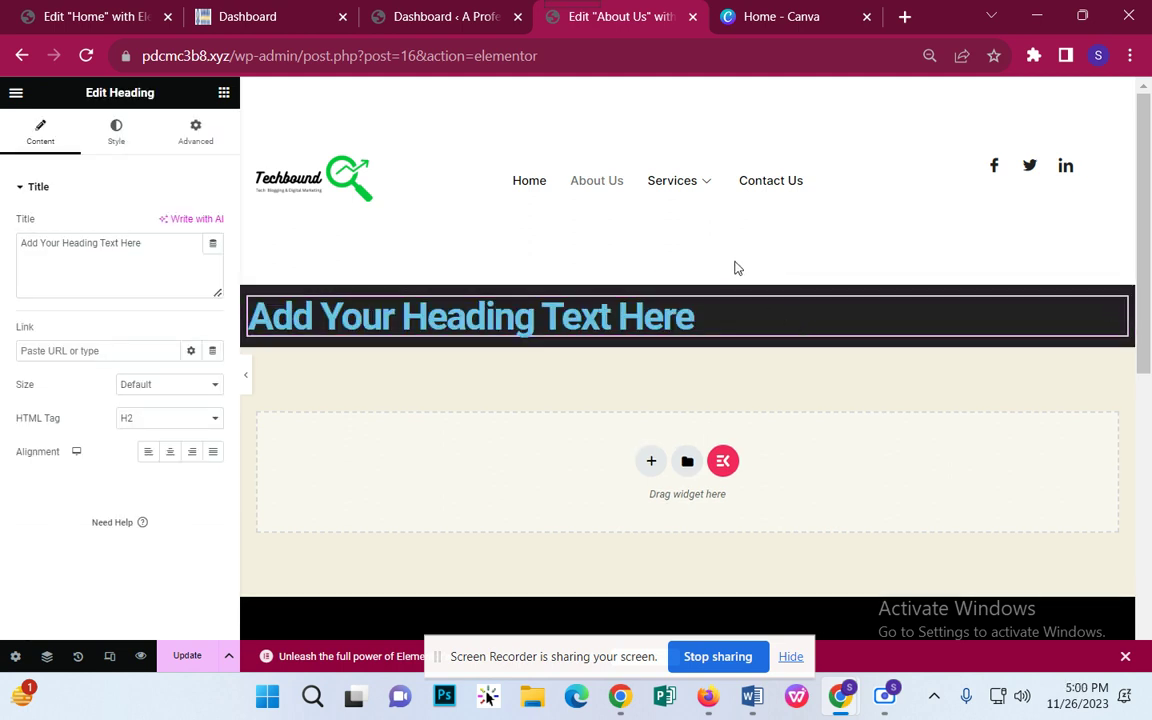
left_click(707, 276)
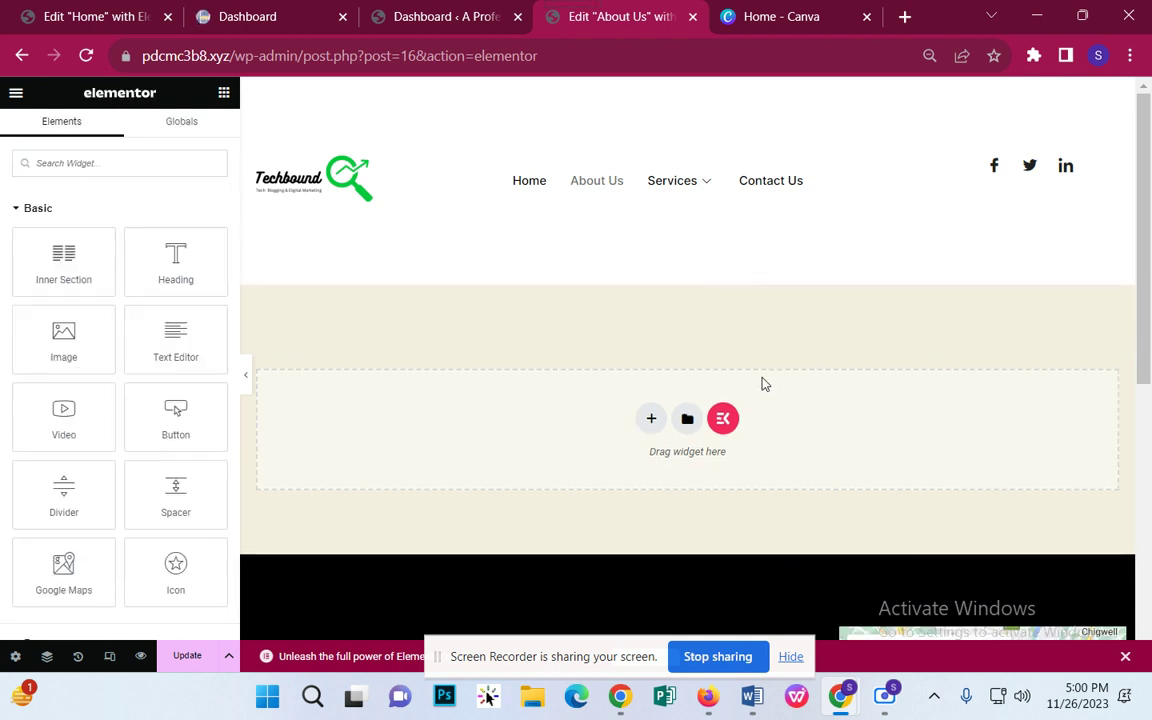
Step: Add a single-column section below the header with Full Width content width
left_click(651, 420)
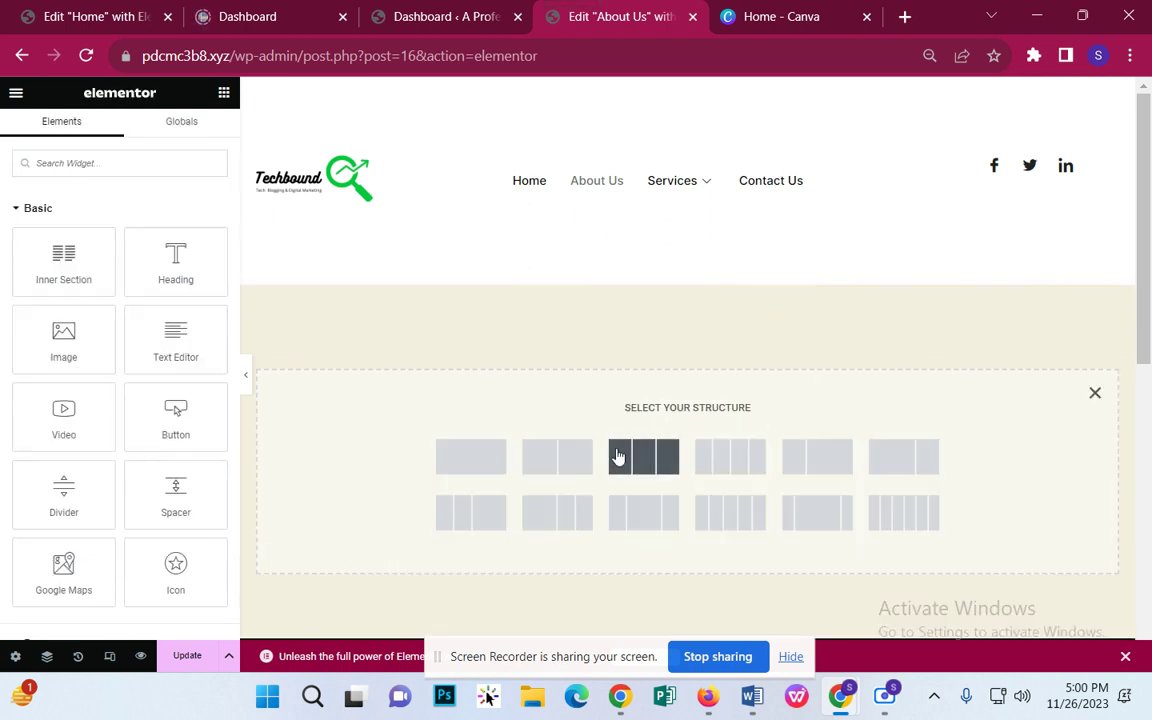
left_click(482, 470)
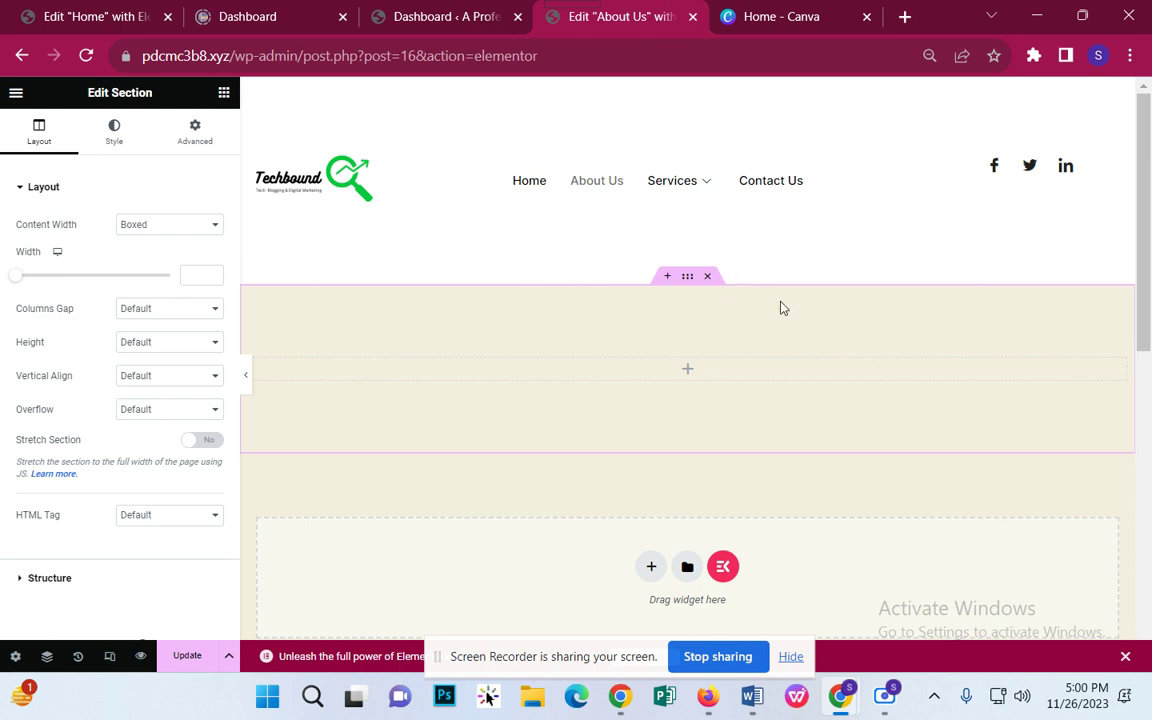
left_click(176, 226)
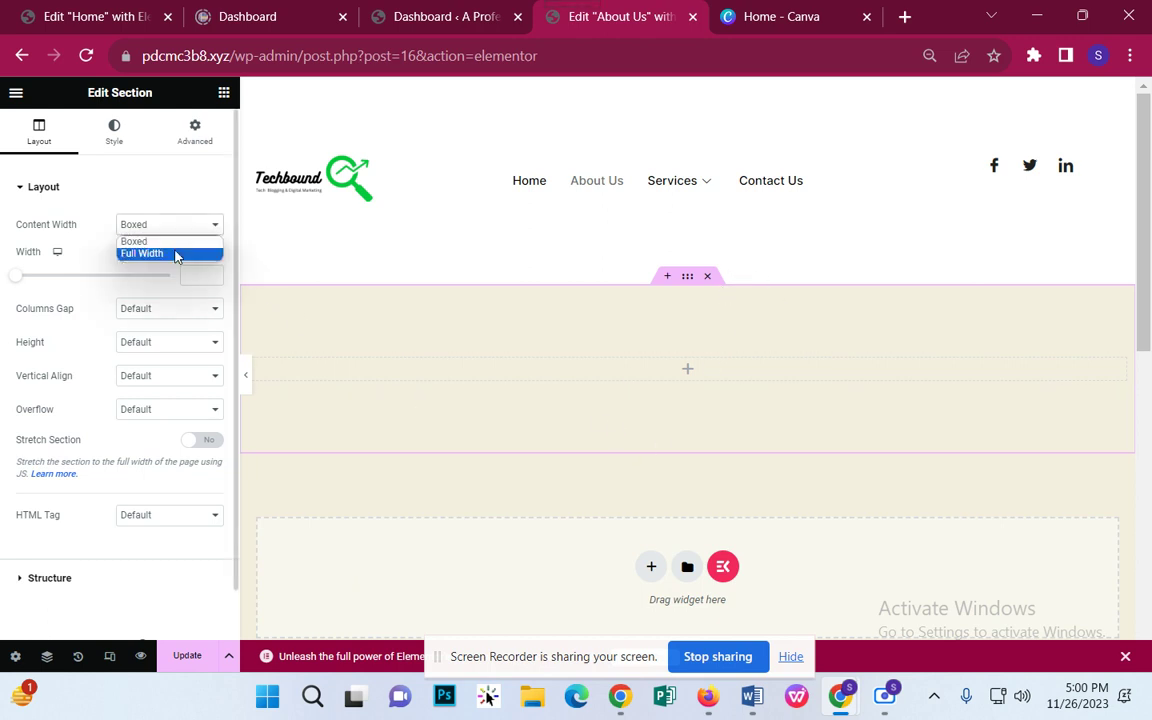
left_click(176, 253)
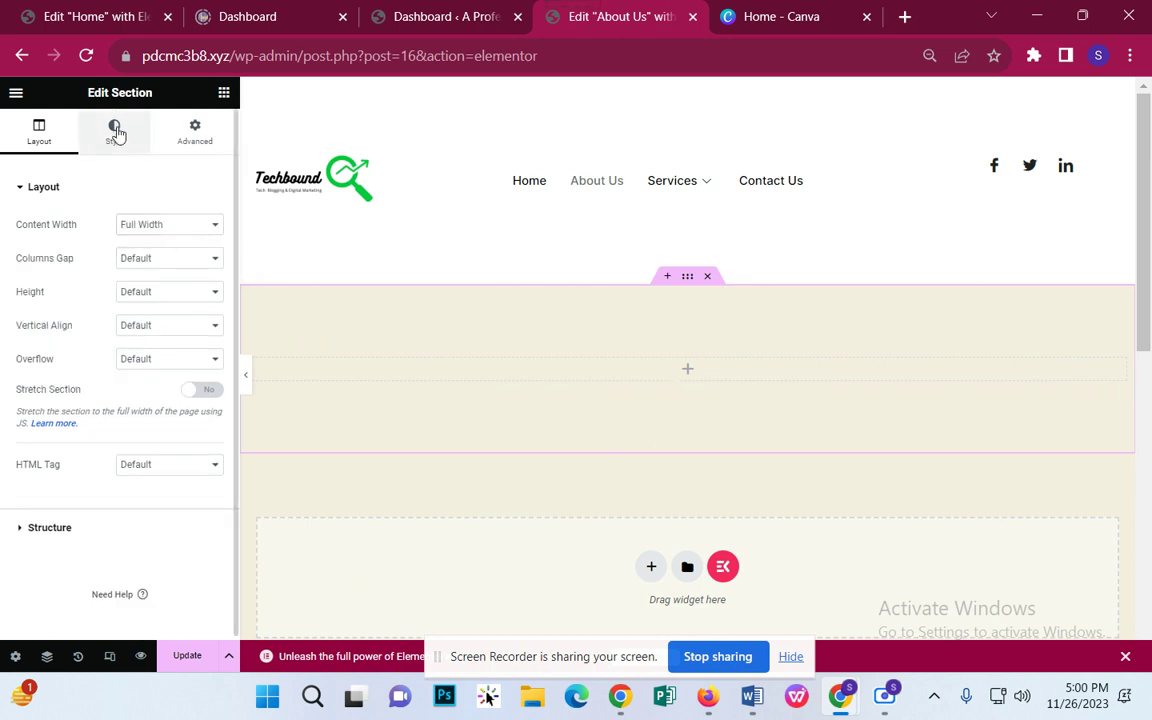
Step: Give the new section a Classic black #000000 background
left_click(114, 130)
left_click(148, 259)
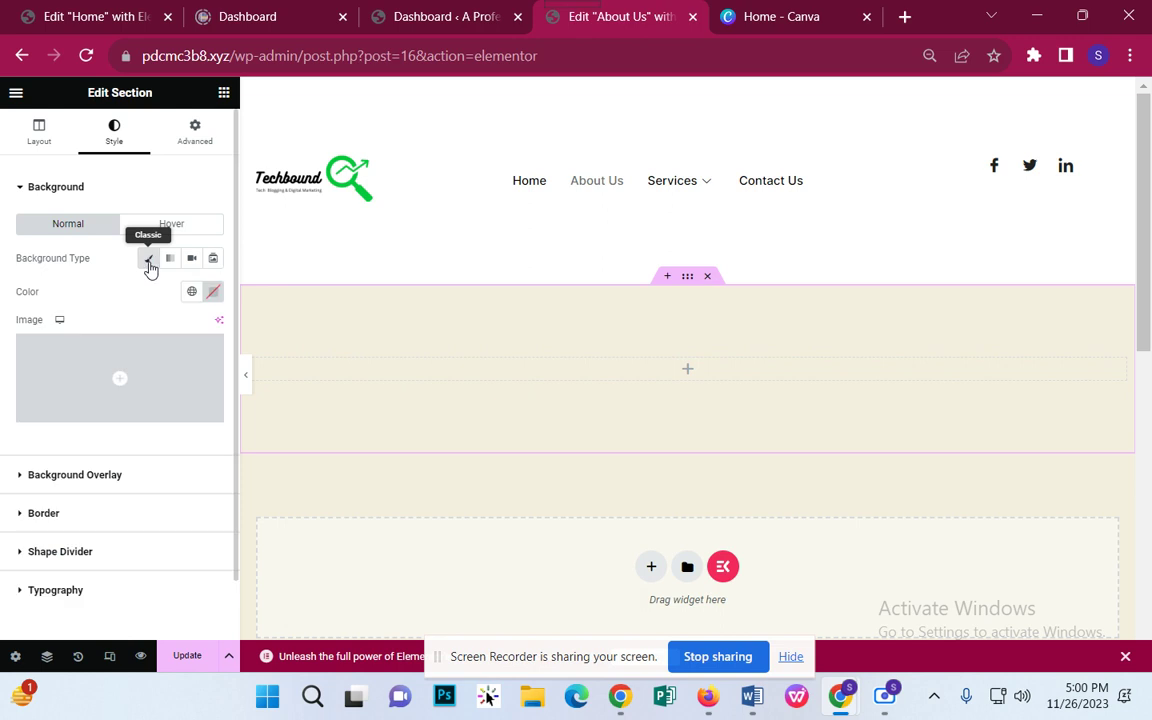
left_click(213, 292)
left_click_drag(190, 391, 128, 513)
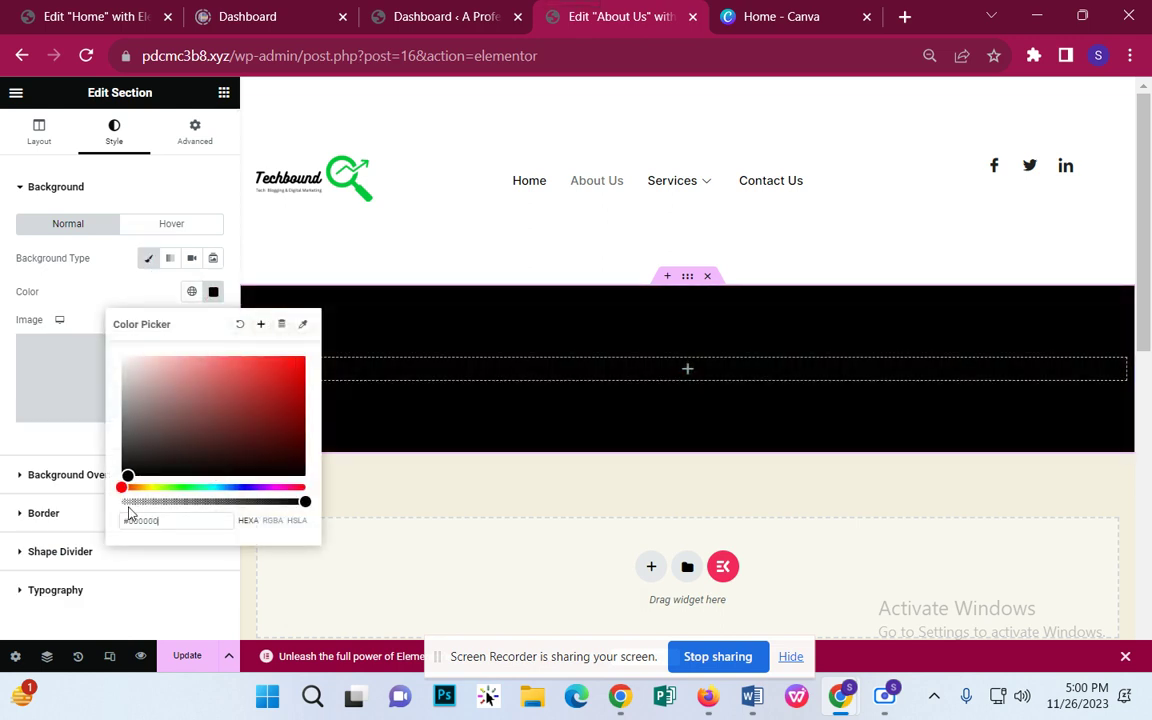
left_click(590, 490)
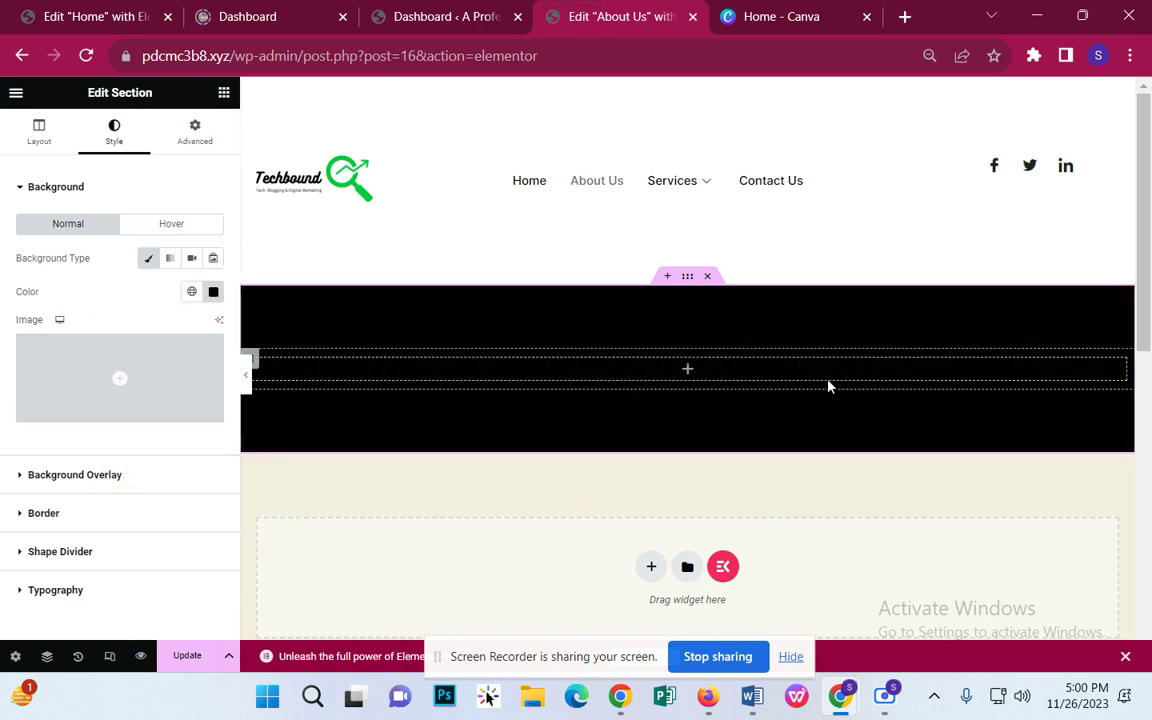
Step: Add a centre-aligned Heading reading 'About Us' to the black section
left_click(224, 92)
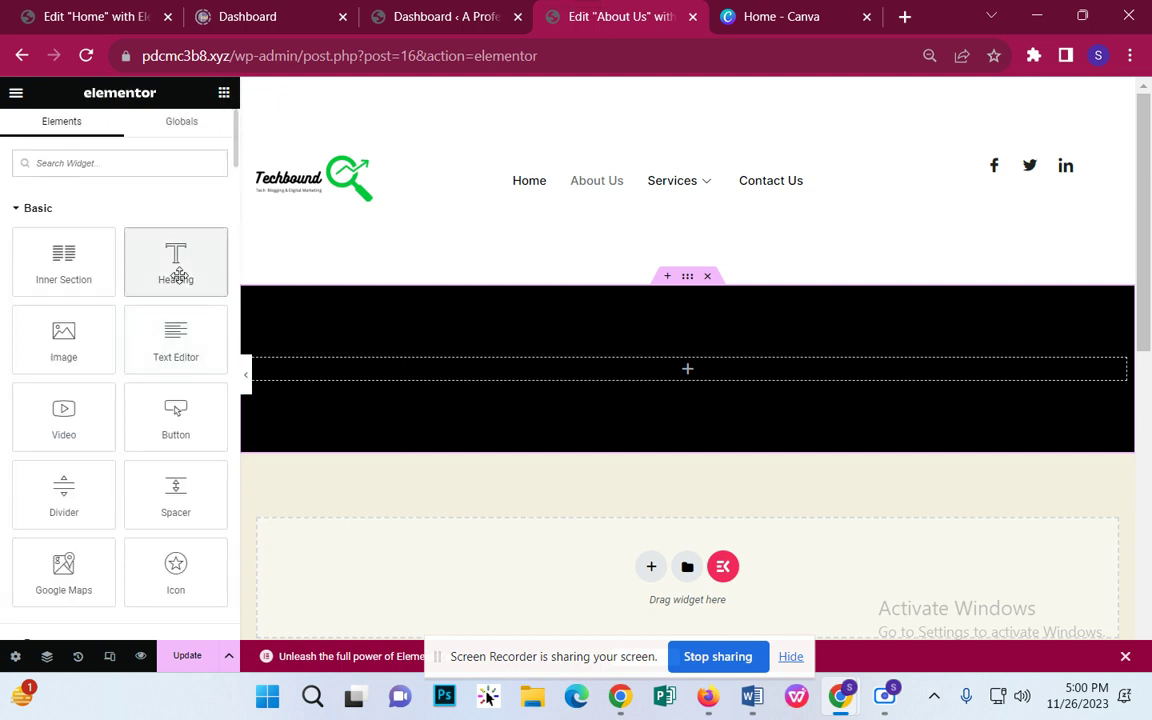
left_click_drag(178, 265, 697, 366)
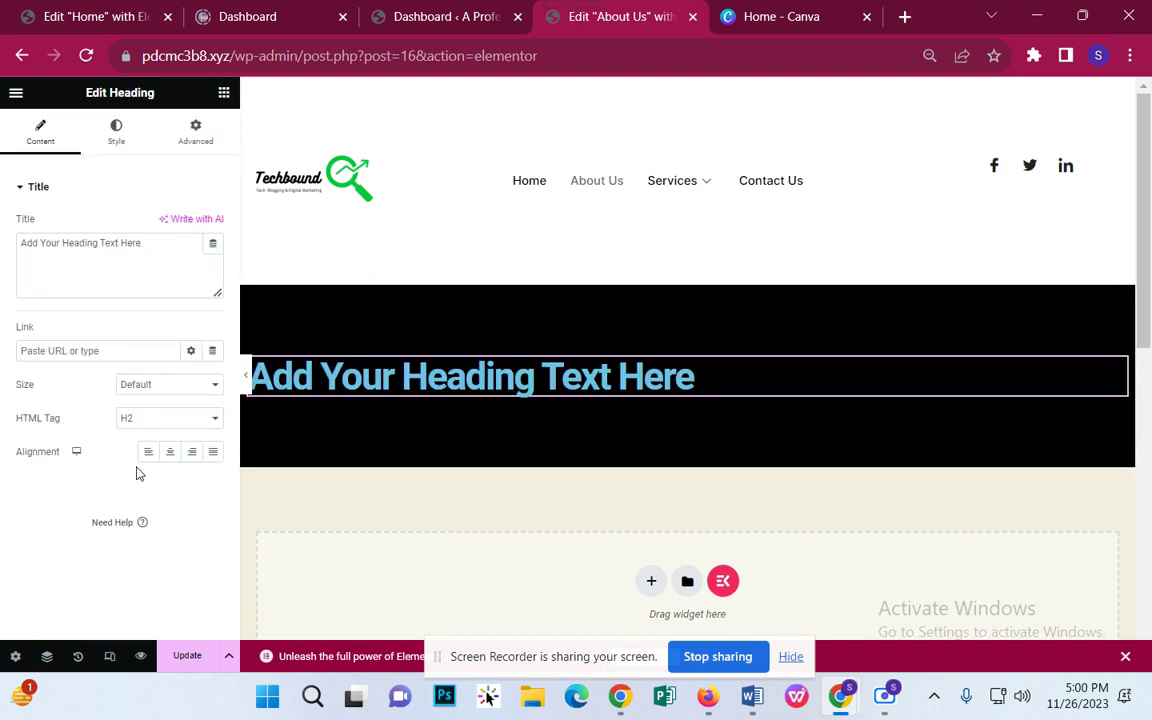
left_click(170, 452)
left_click_drag(170, 257, 3, 242)
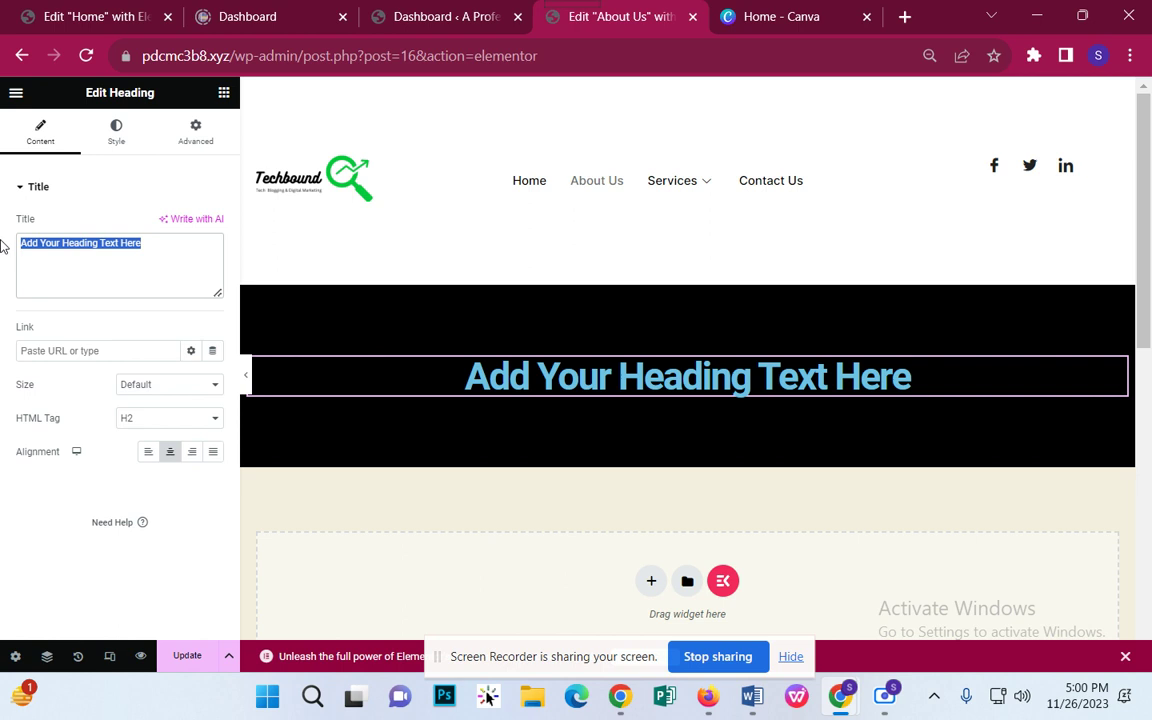
type("About Us")
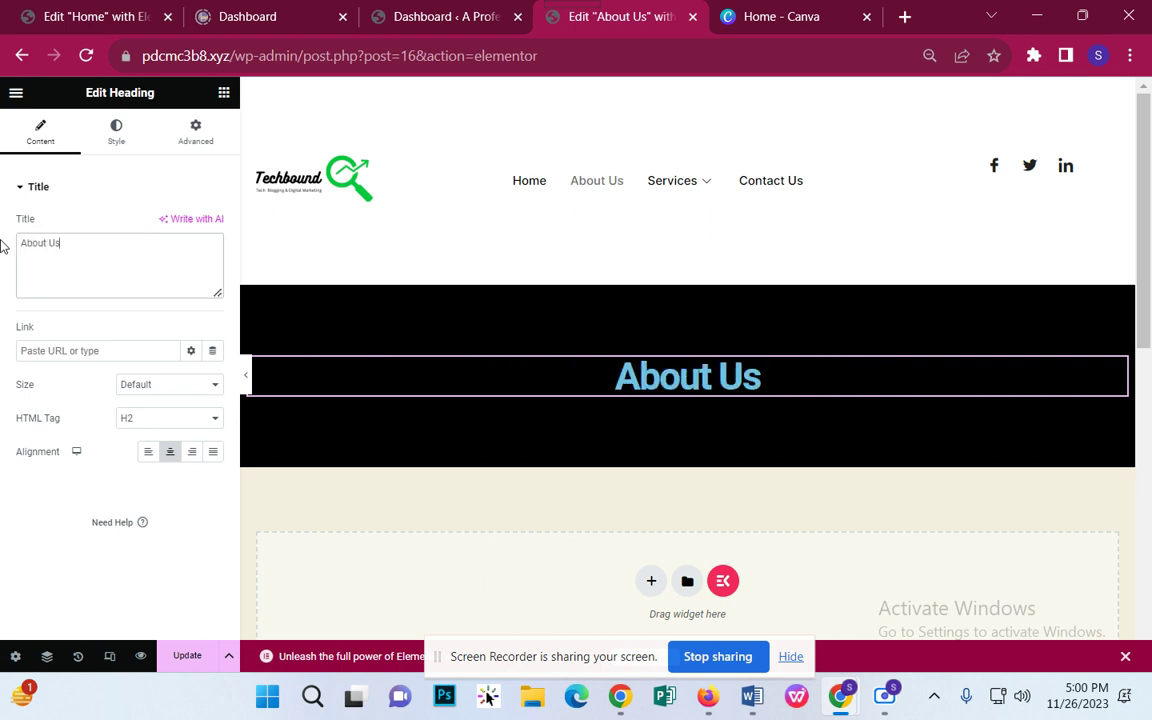
Step: Set the About Us heading's text colour to white #FFFFFF
left_click(116, 140)
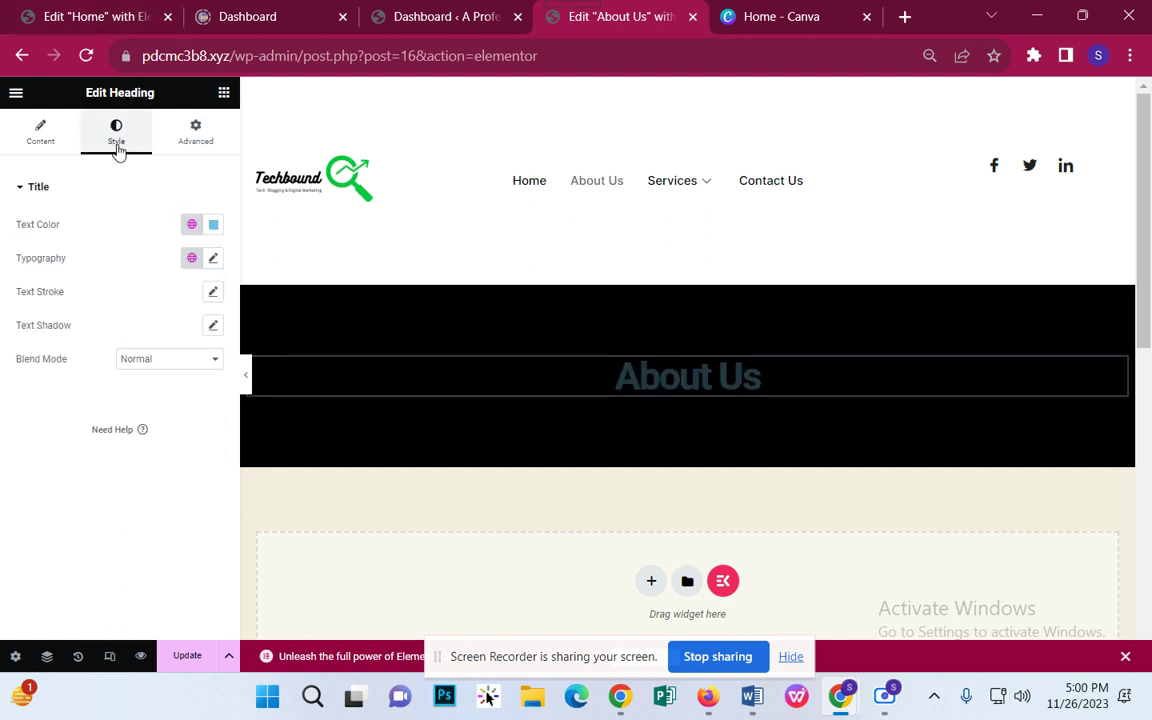
left_click(214, 225)
type("#FFFFFF")
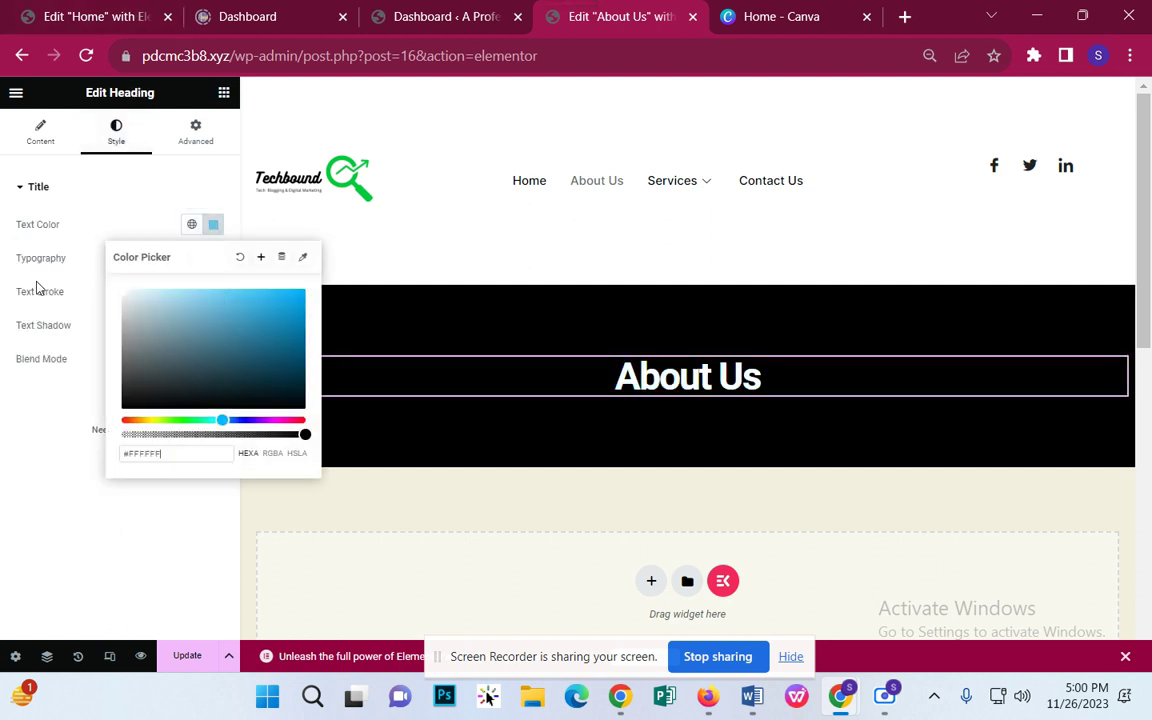
left_click(378, 334)
scroll(386, 321, "down", 2)
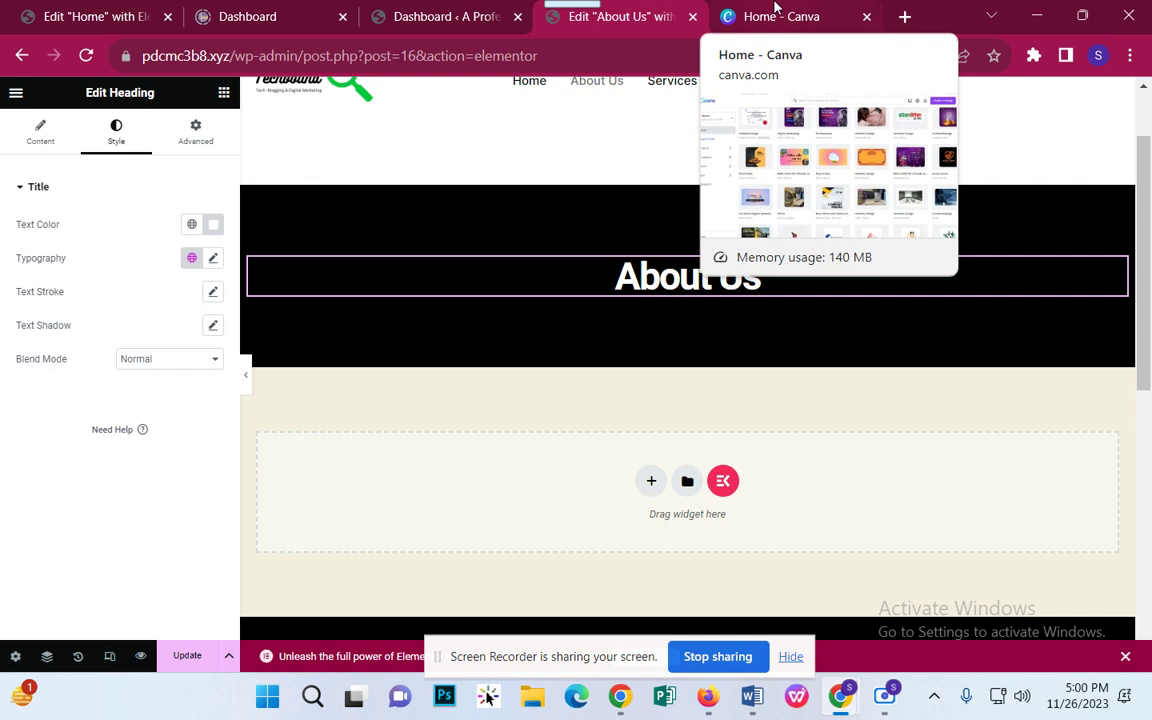
Step: Create a new custom-size 2000 × 200 px Canva design
left_click(778, 12)
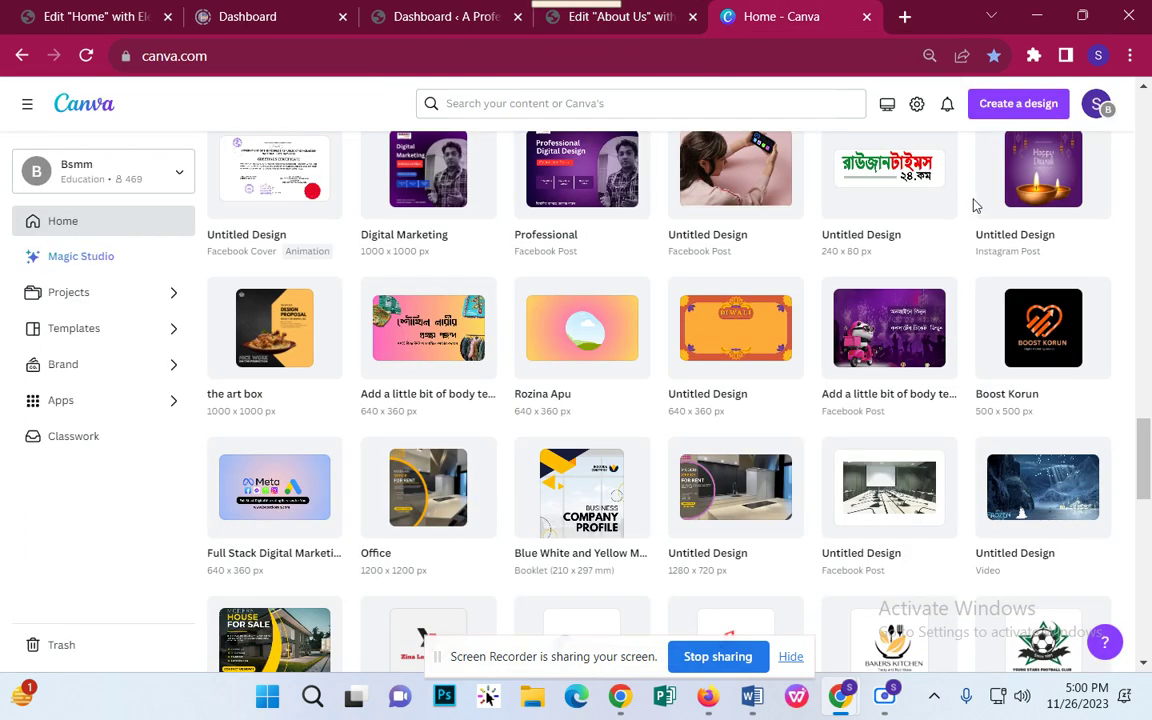
left_click(988, 110)
left_click(836, 180)
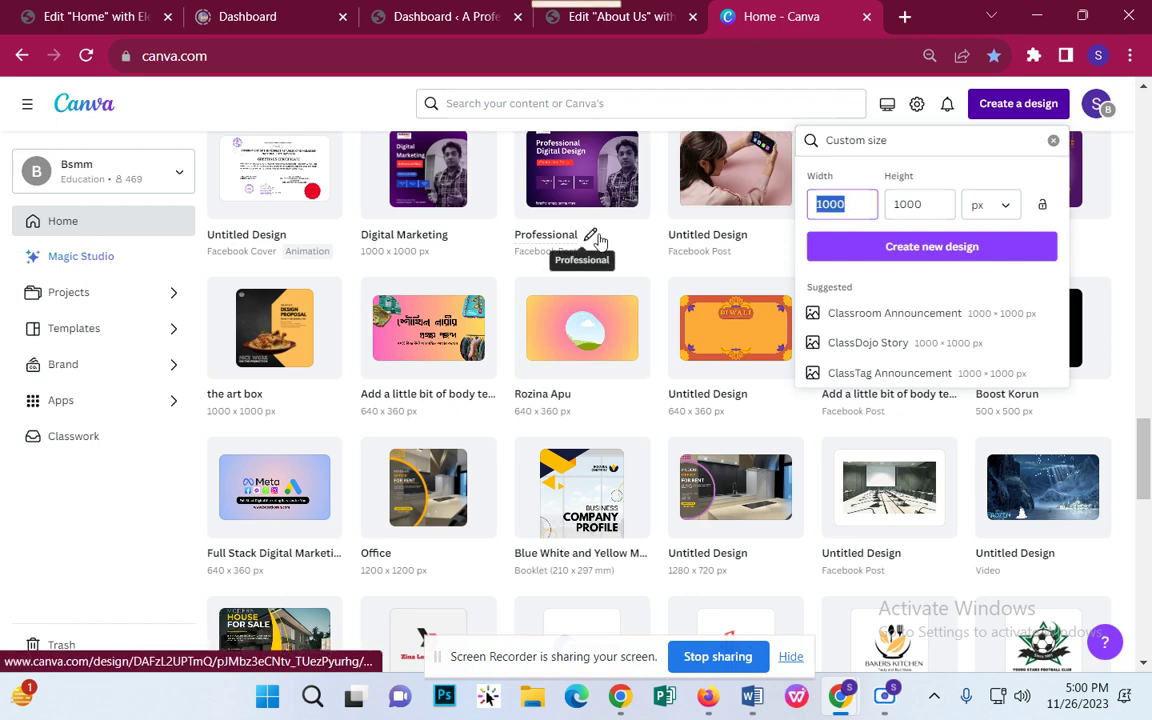
type("2000")
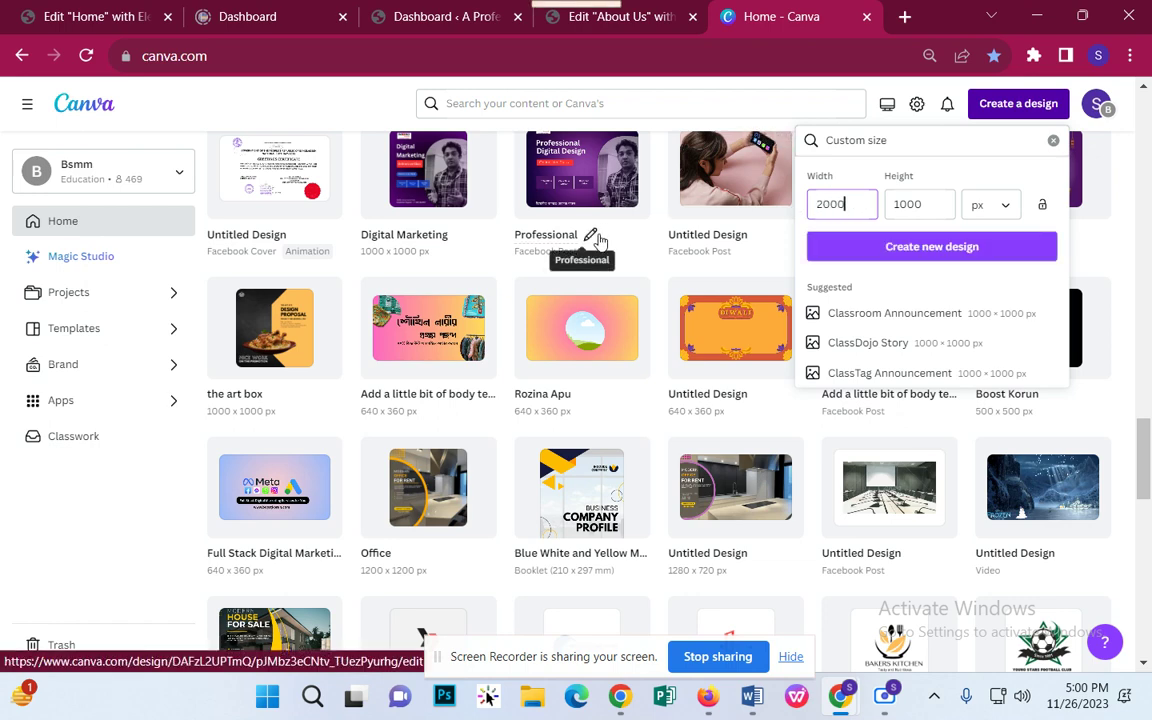
key("Tab")
type("200")
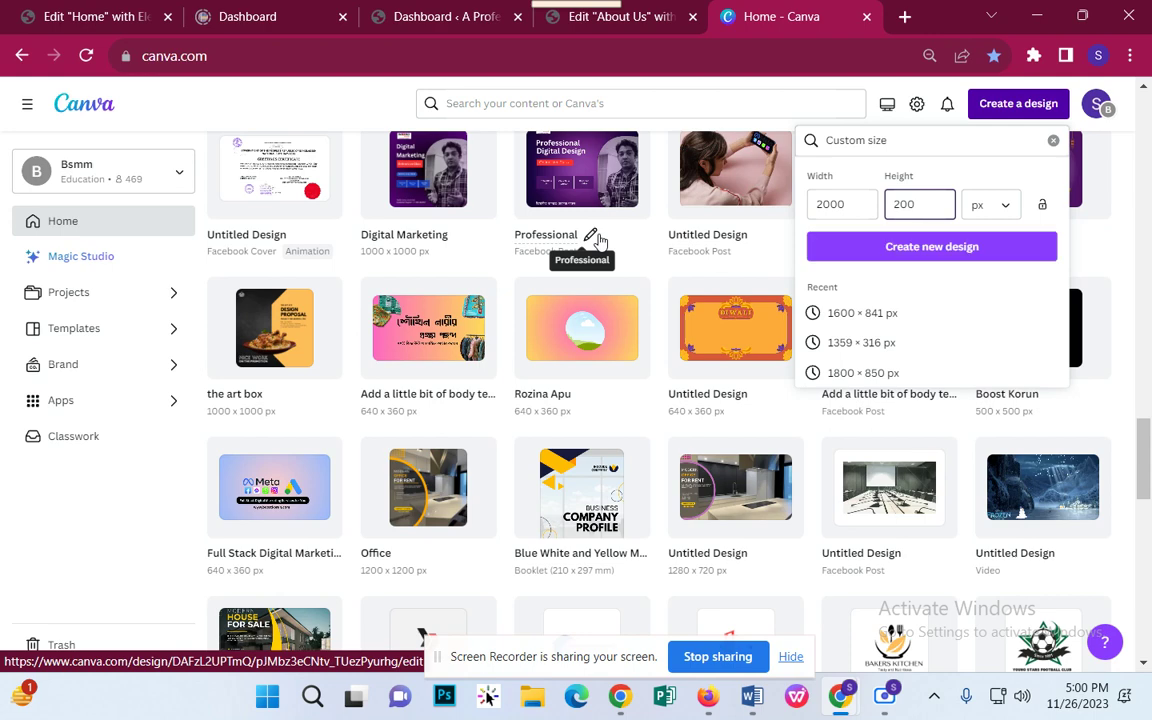
key("Return")
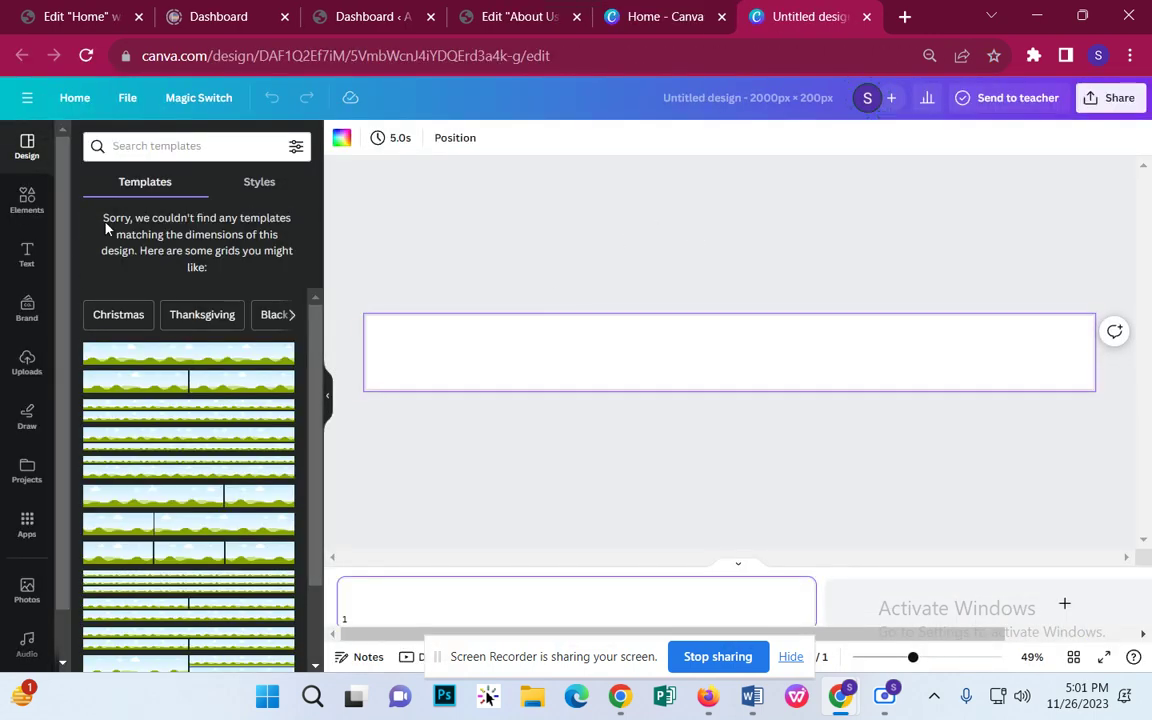
Step: Search templates for Digital marketing agency, then clear it and show Christmas templates
left_click(193, 148)
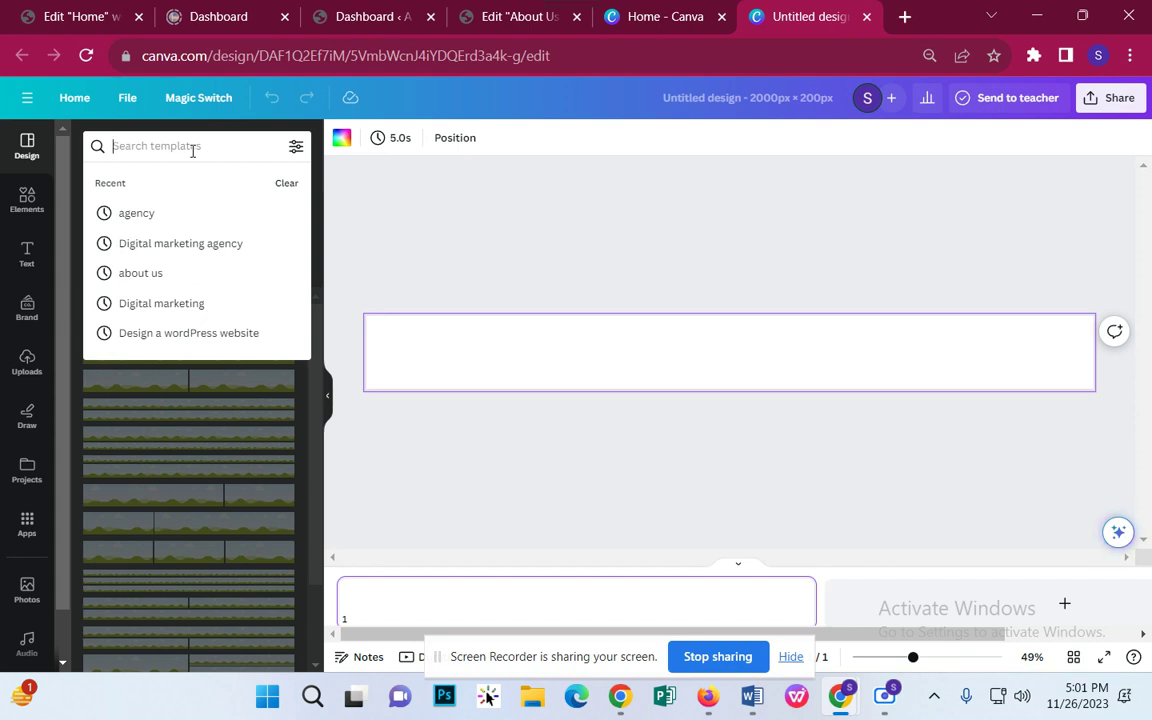
type("Digi")
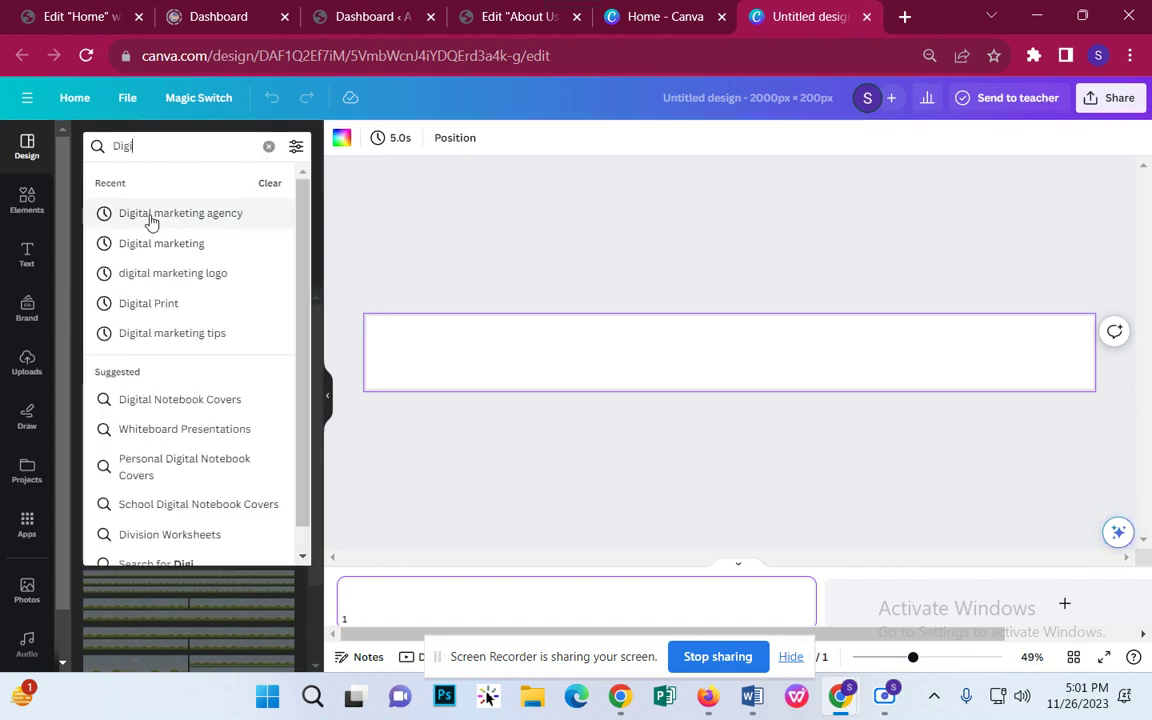
left_click(183, 224)
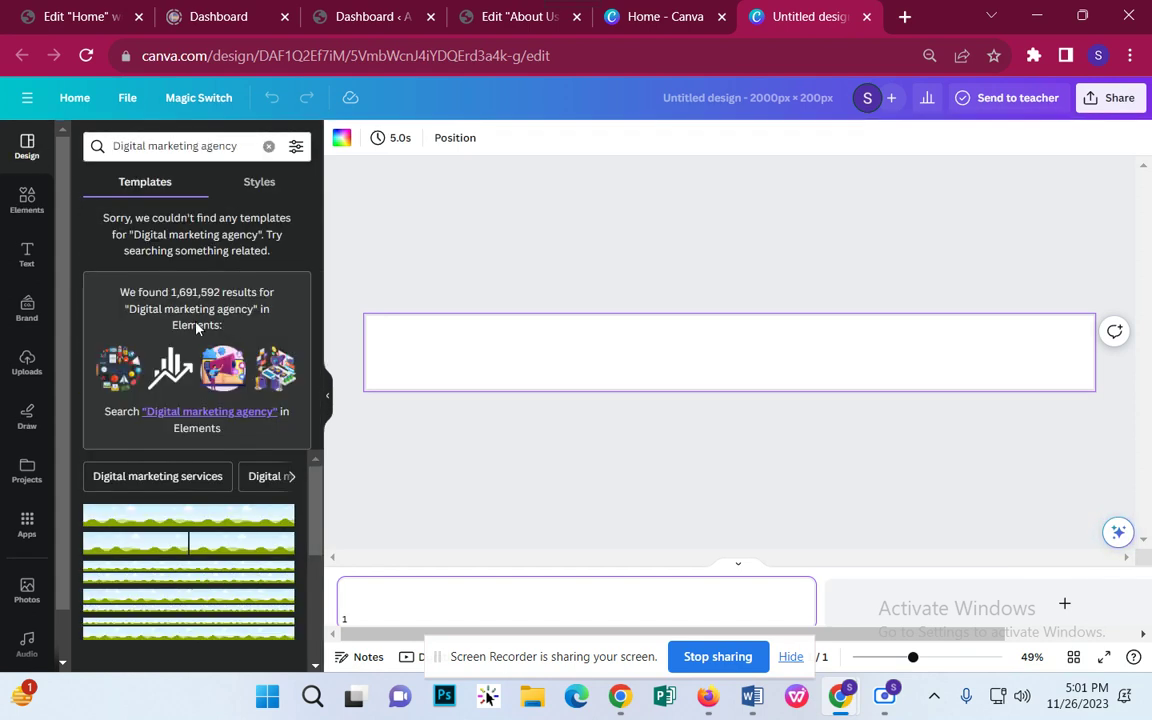
left_click(28, 205)
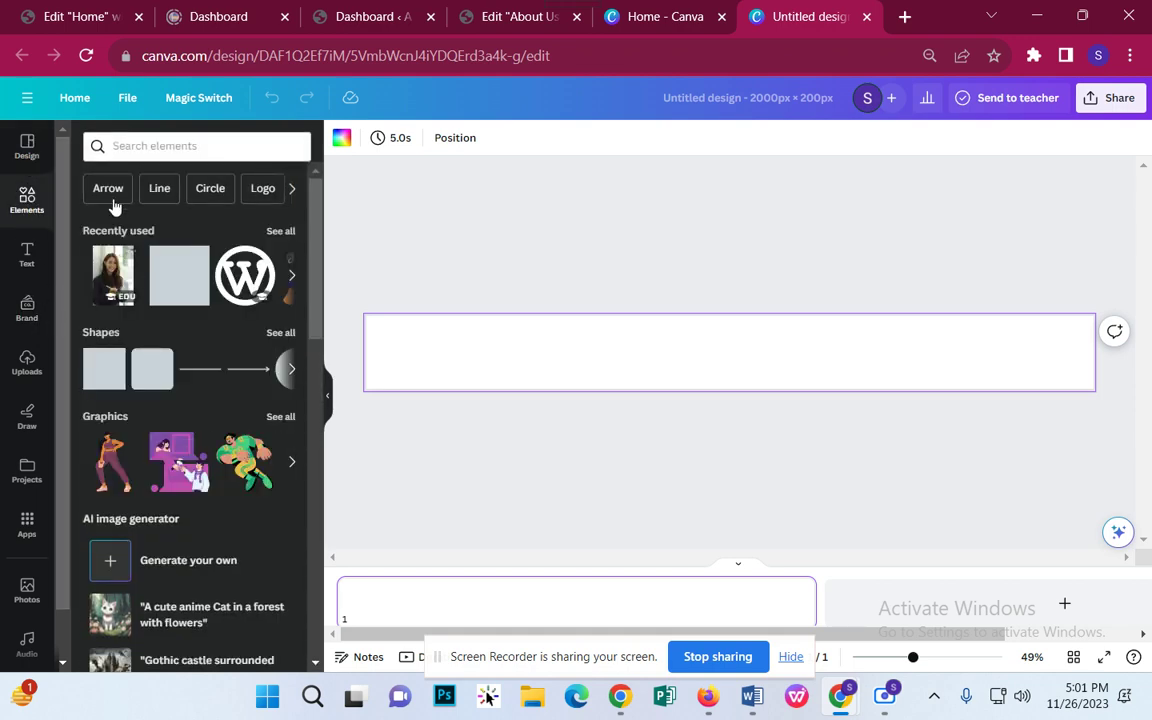
left_click(110, 146)
left_click(27, 146)
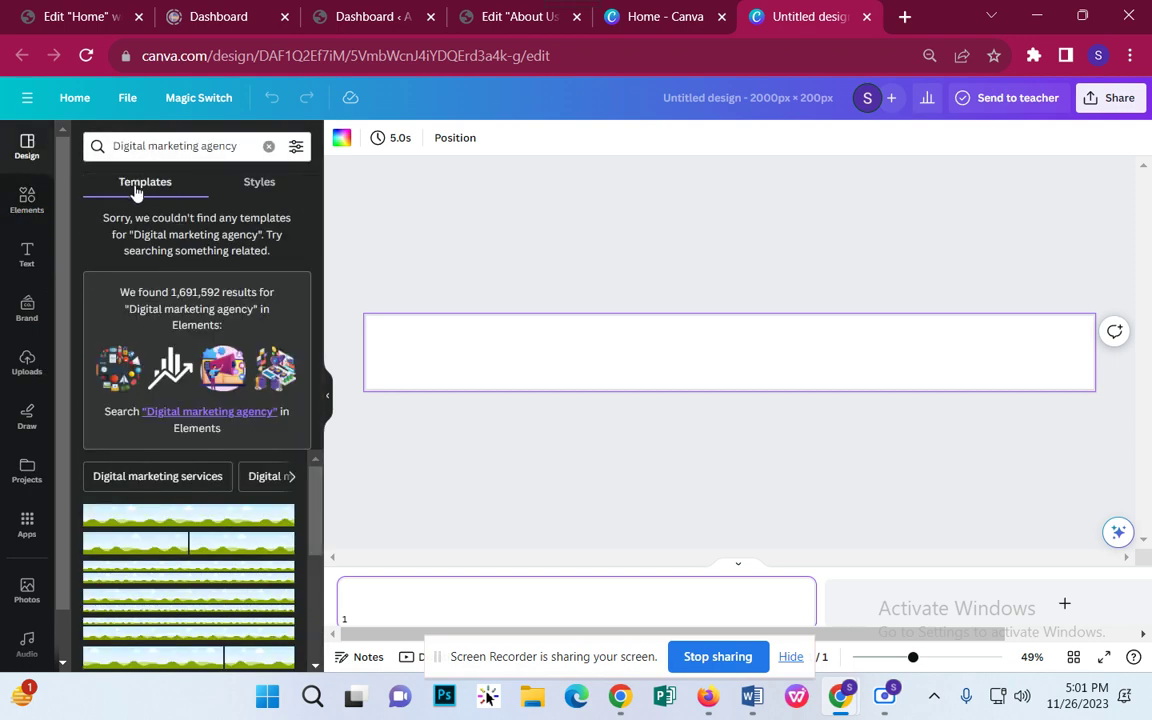
left_click(268, 146)
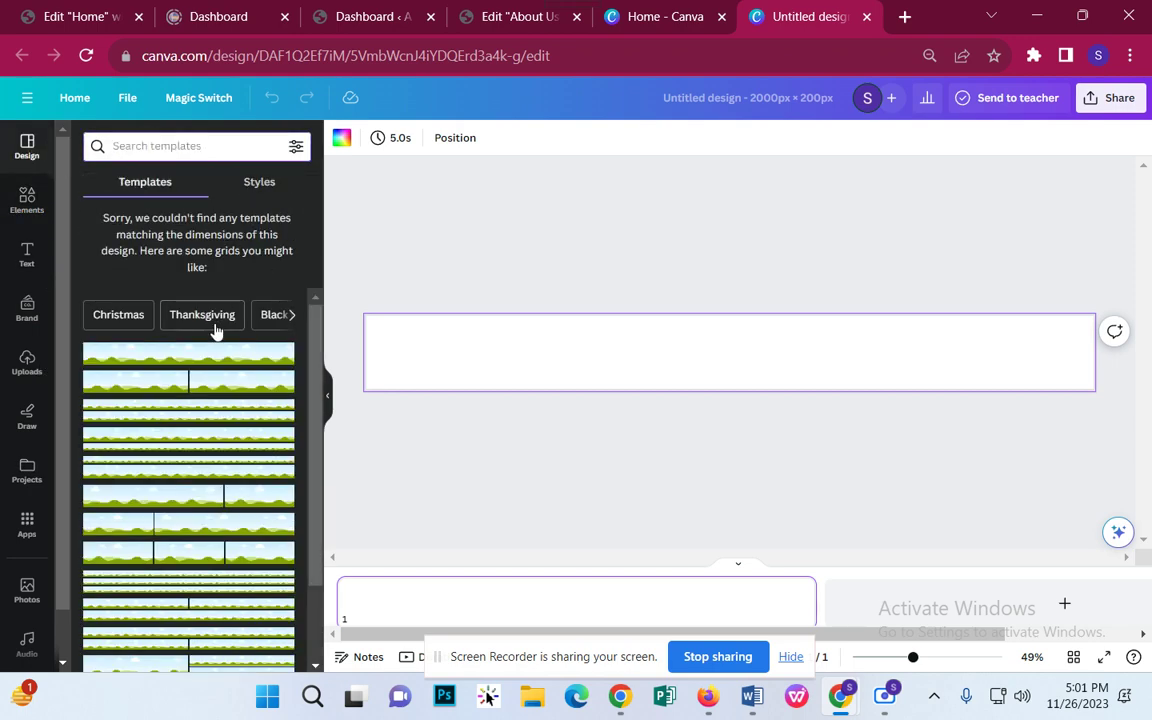
left_click(122, 318)
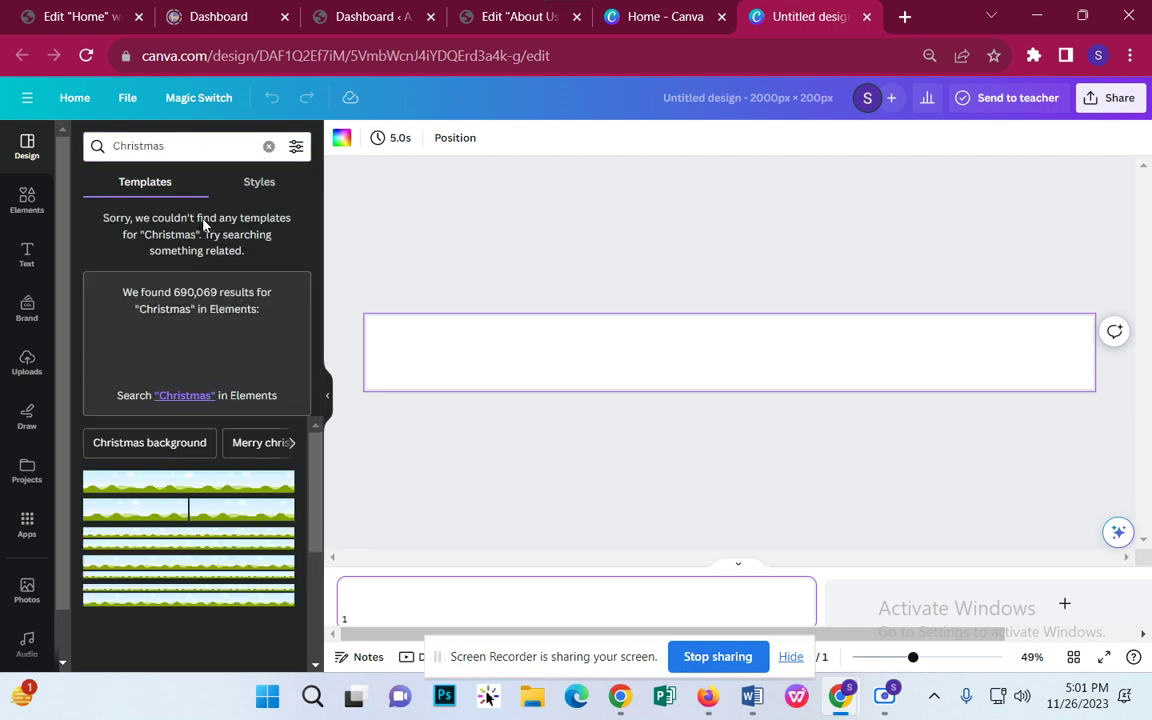
Step: Close the 2000 × 200 design and create a new blank 2000 × 400 px Canva design
left_click(866, 16)
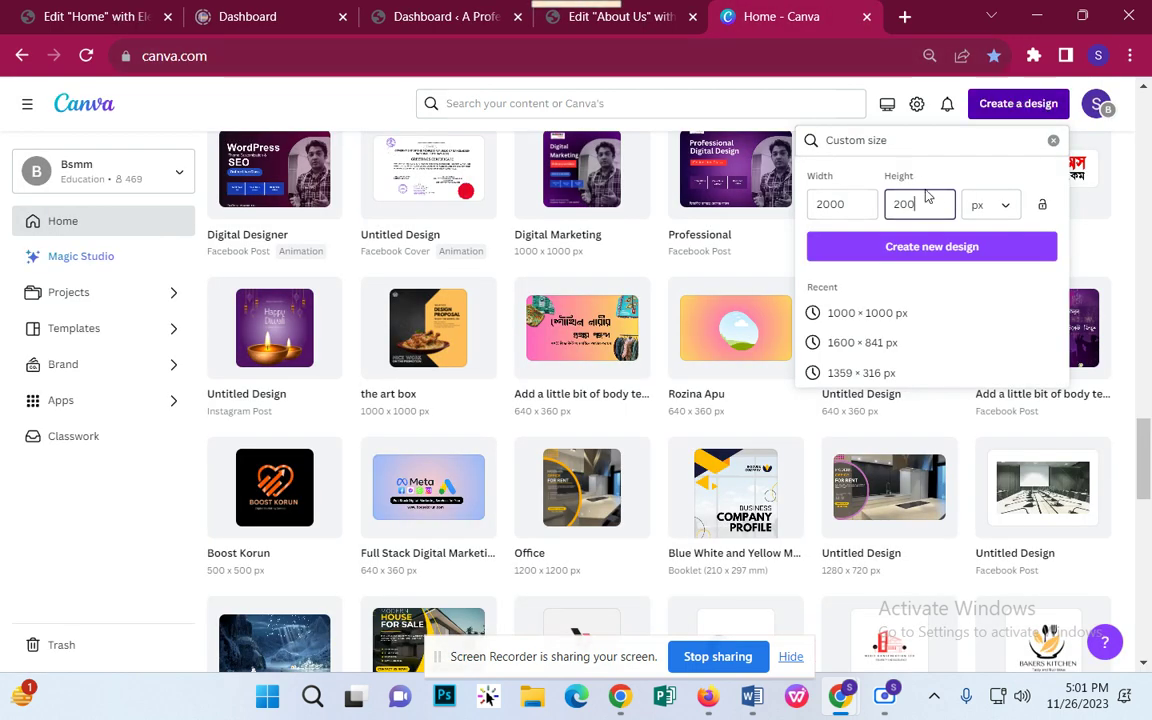
left_click_drag(923, 203, 836, 215)
type("400")
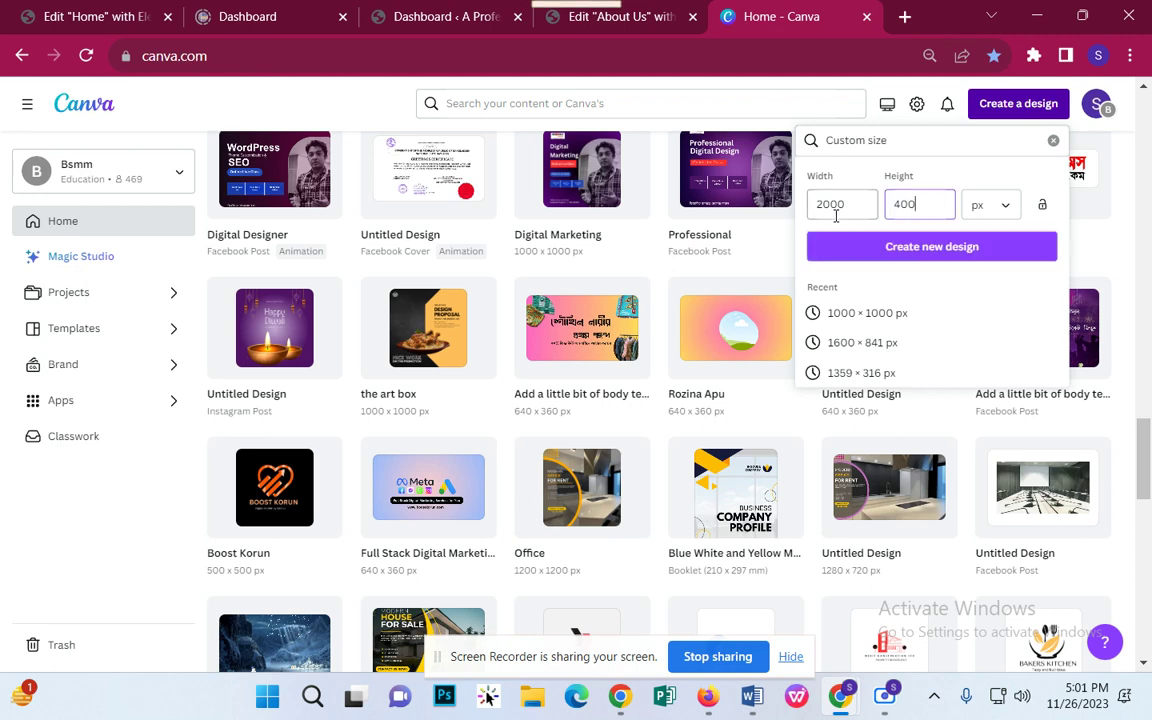
key("Return")
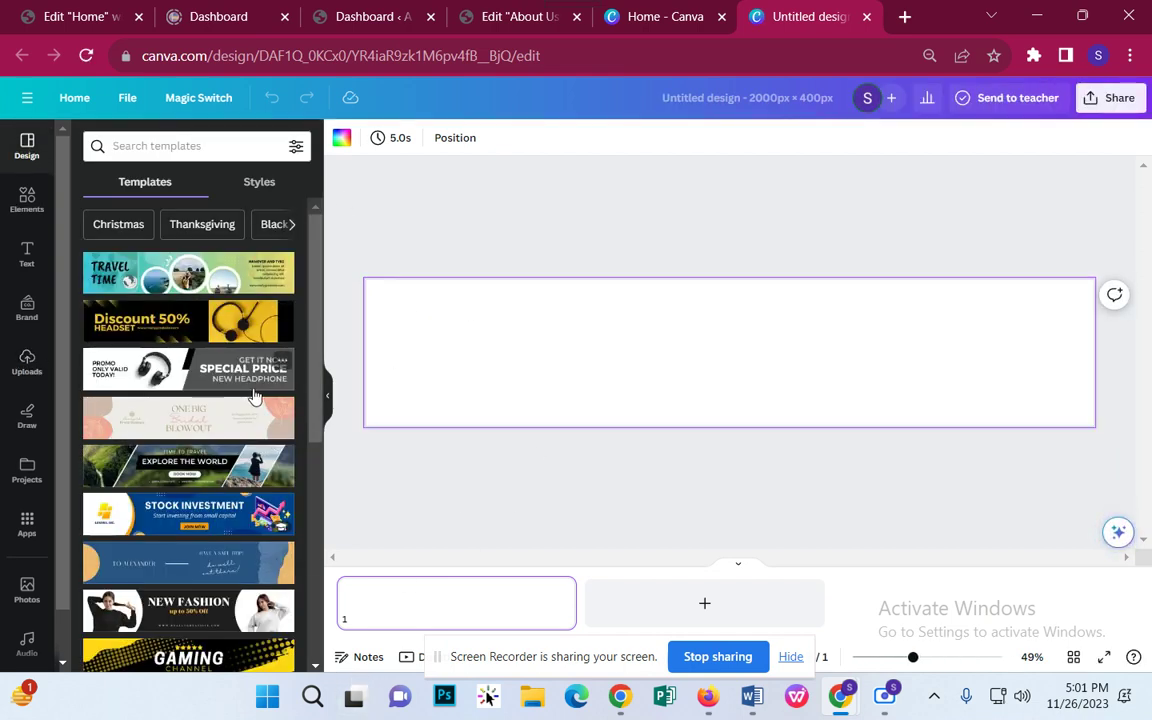
Step: Apply the Discount 50% Headset template and delete its 'Discount 50%' and 'HEADSET' texts
left_click(190, 322)
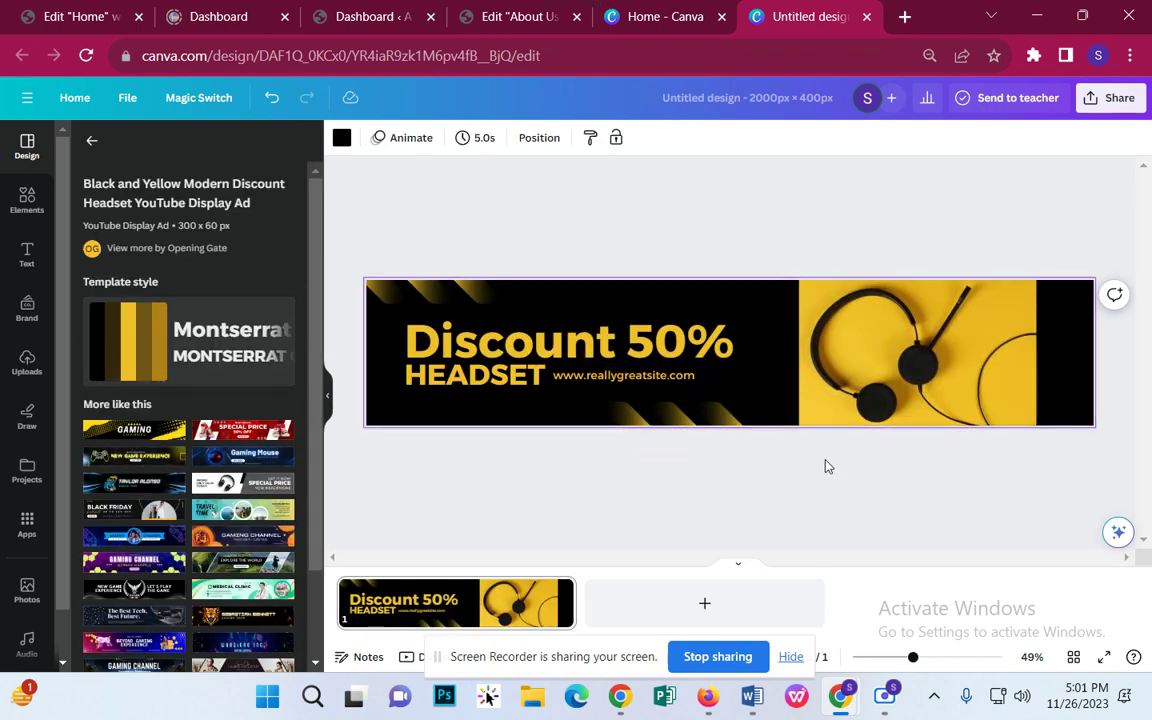
left_click(725, 345)
left_click(590, 276)
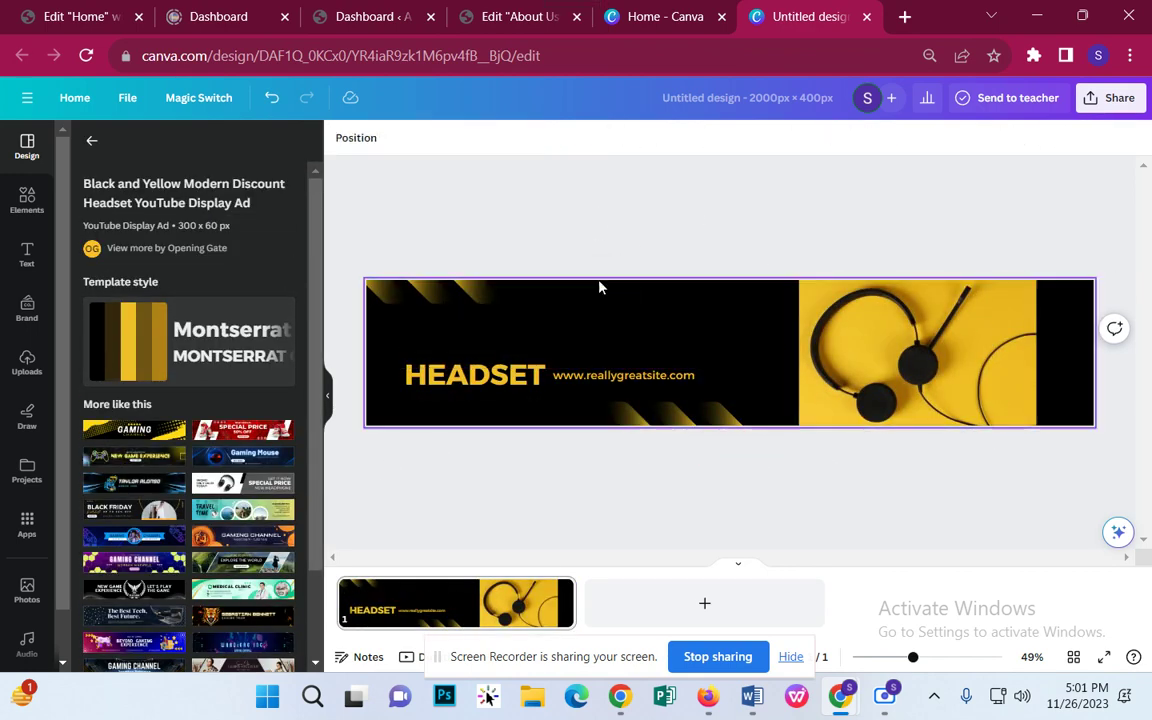
left_click(575, 374)
left_click(520, 322)
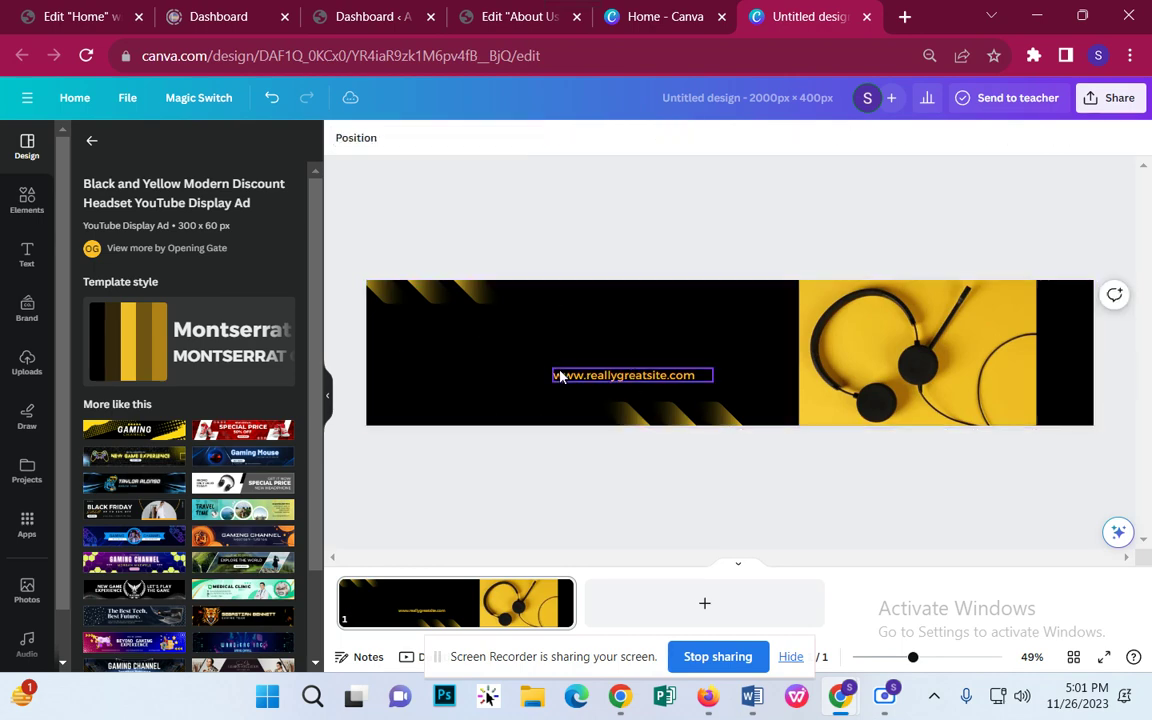
Step: Remove the website address text and the headphone photo, leaving only the black striped background
left_click(566, 377)
left_click(602, 329)
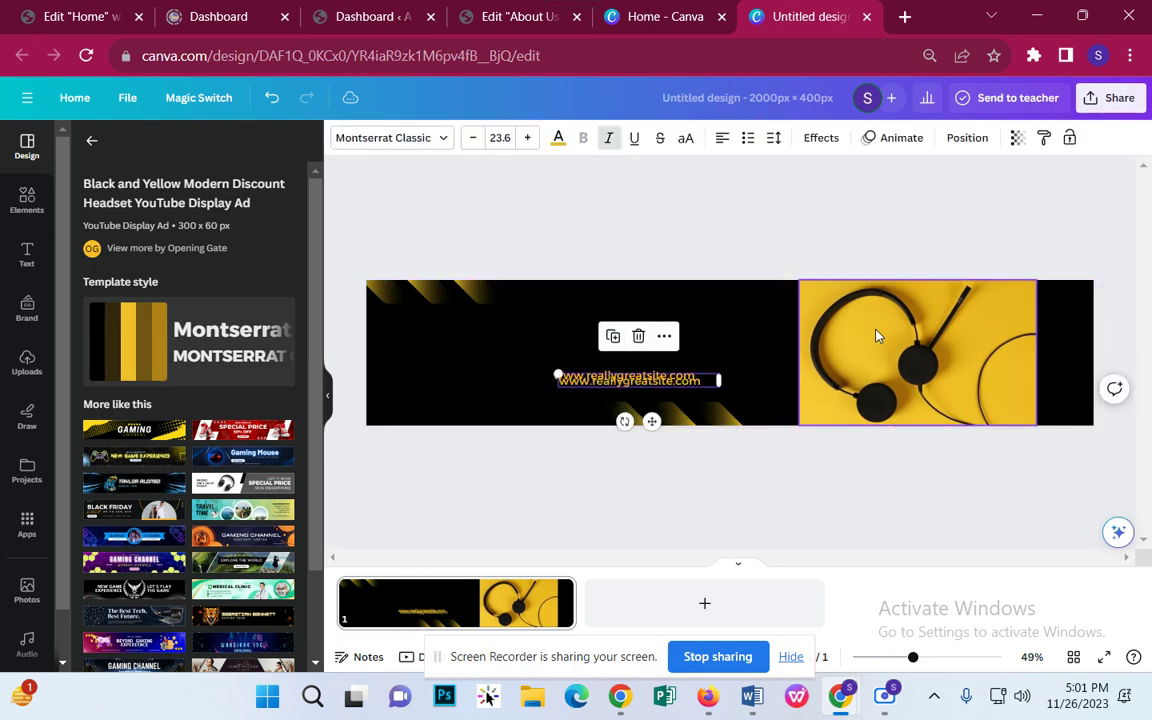
left_click(638, 336)
left_click(610, 375)
left_click(633, 331)
left_click(807, 305)
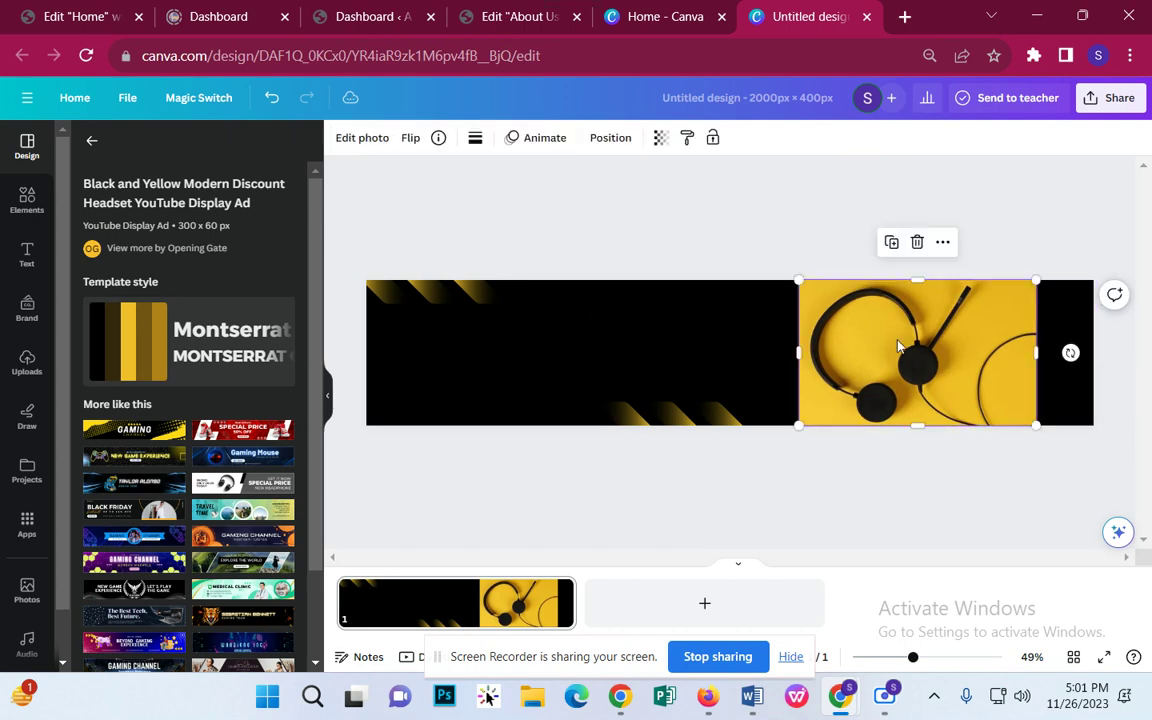
left_click(920, 243)
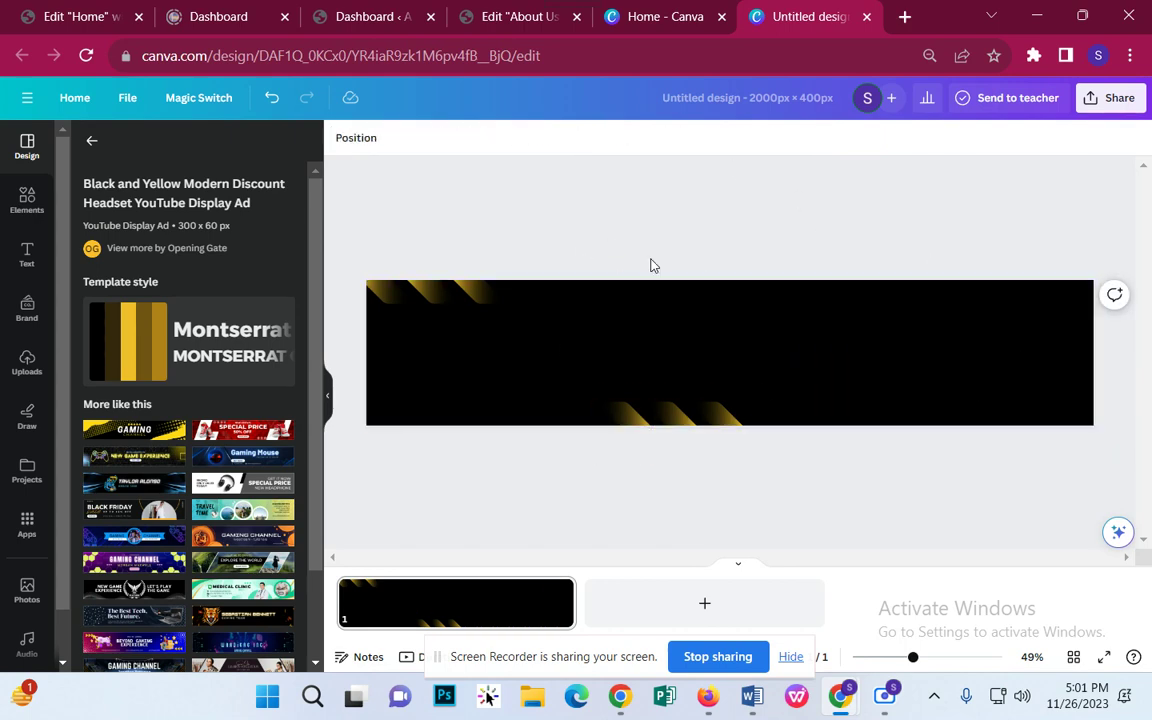
Step: Name the design 'banner', download it as a PNG, and return to the About Us editor
left_click(802, 97)
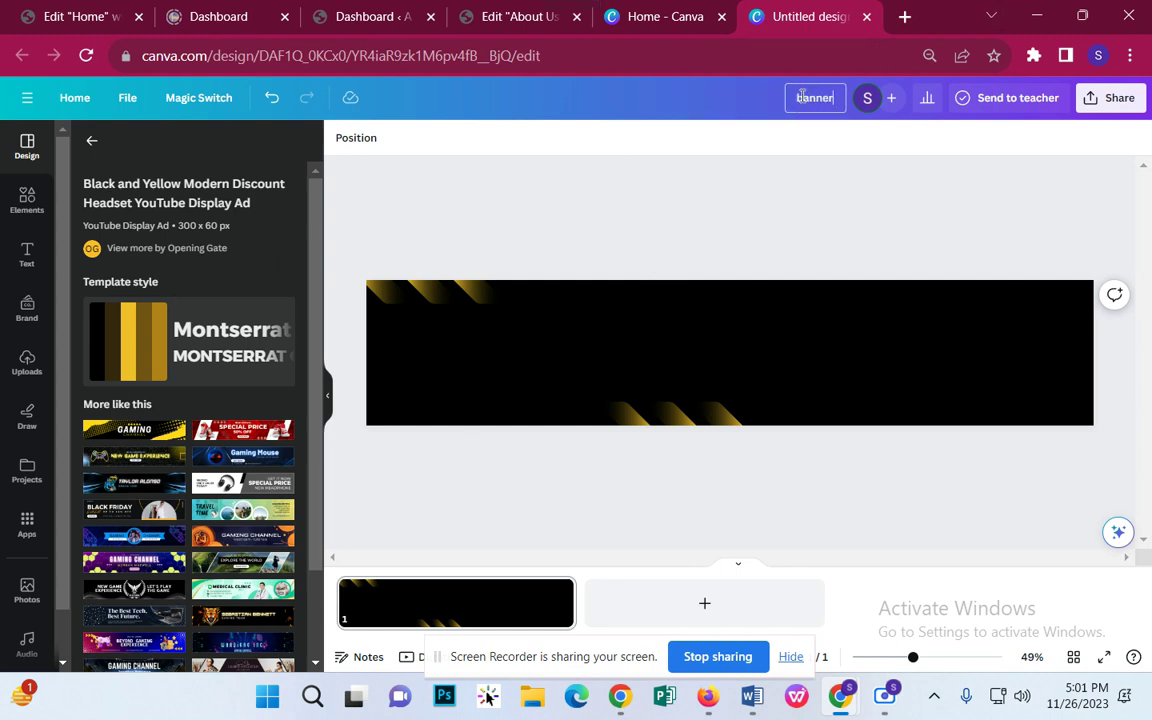
left_click(1128, 100)
left_click(885, 478)
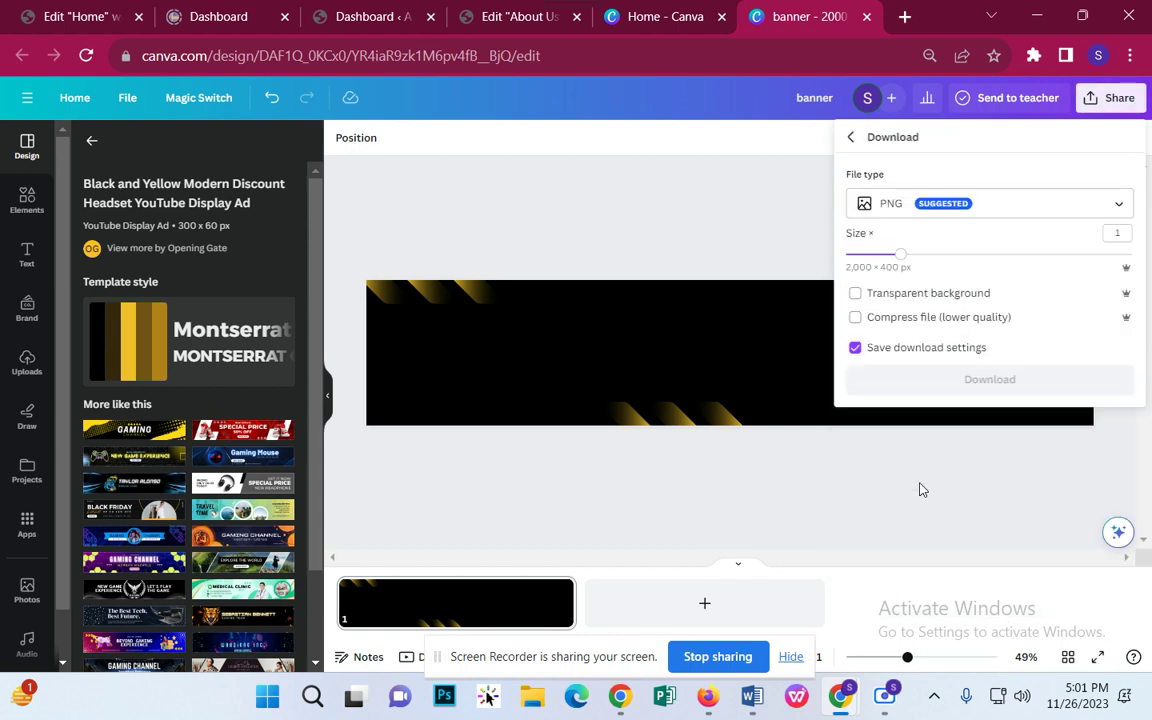
left_click(950, 384)
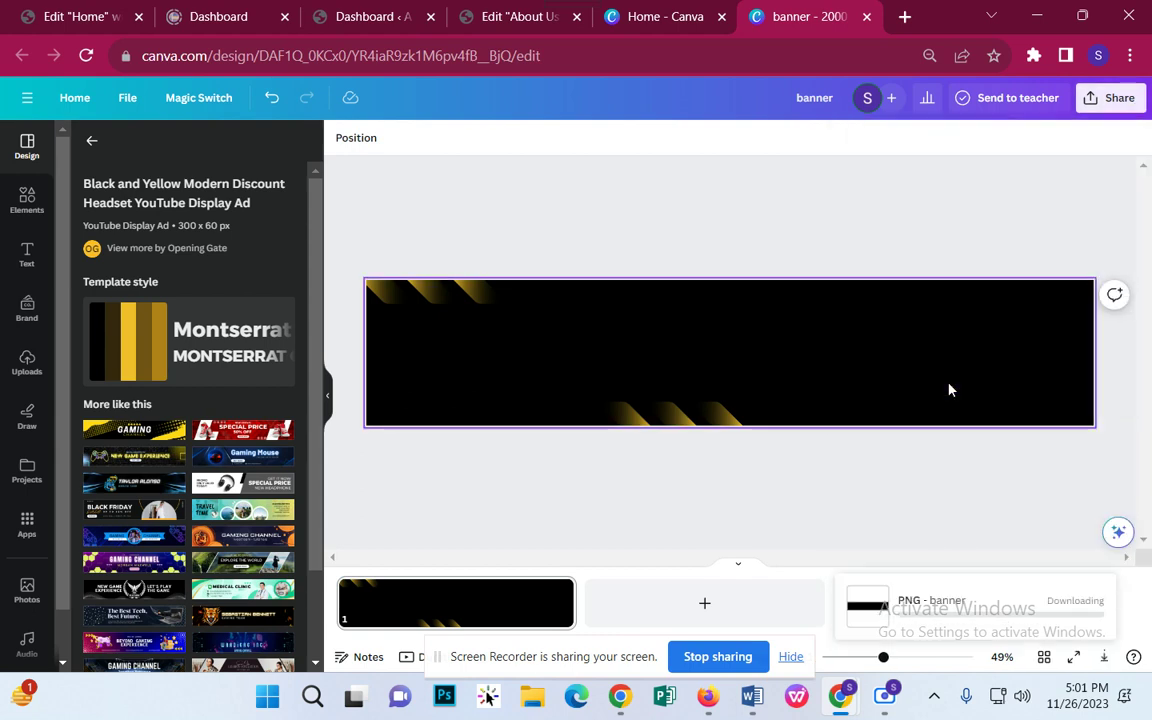
left_click(475, 26)
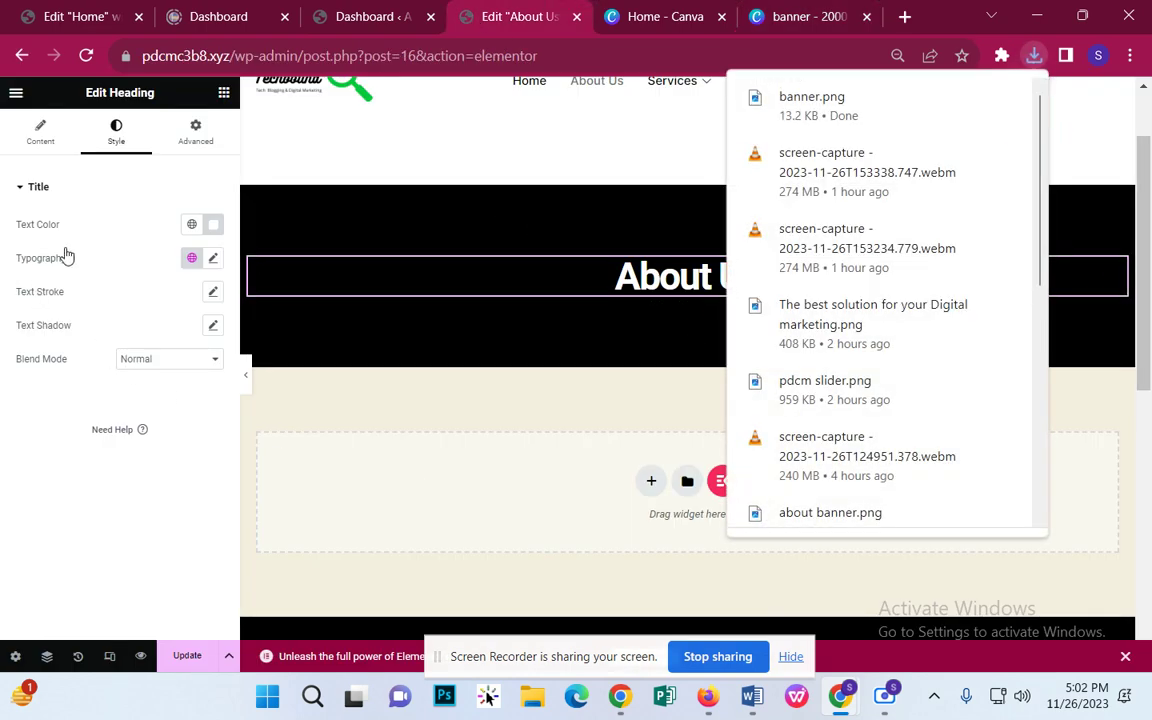
Step: Check the About Us heading's content and style settings, including its text colour
left_click(42, 135)
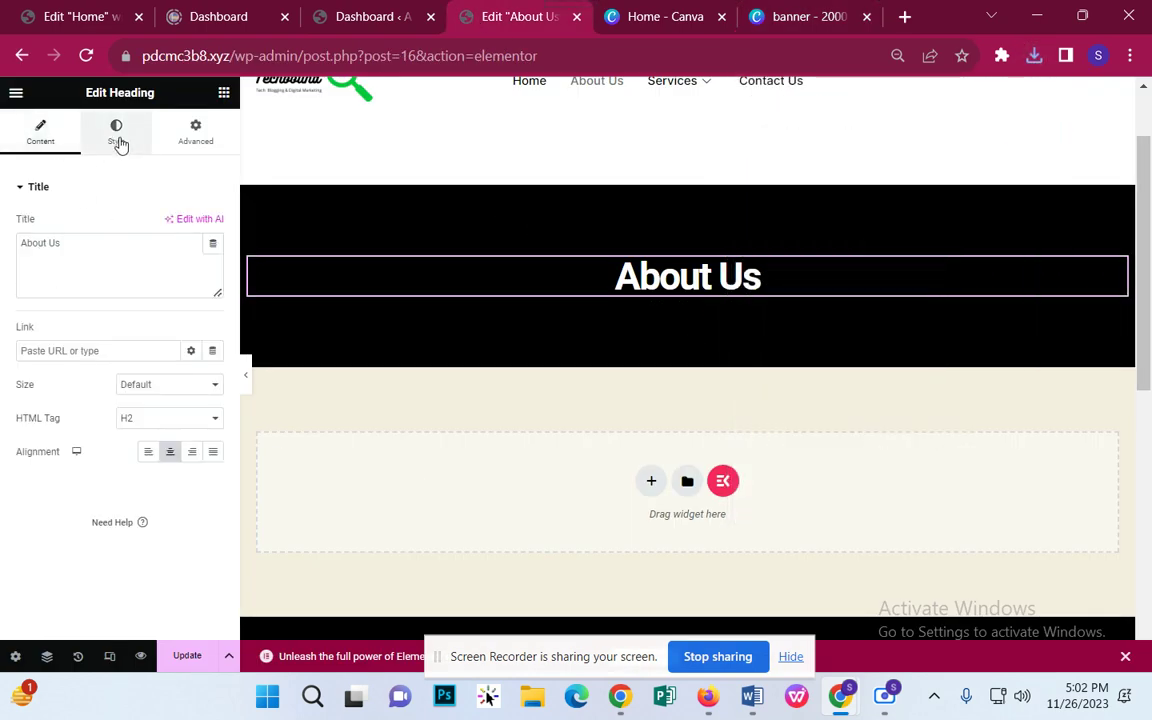
left_click(117, 140)
left_click(213, 225)
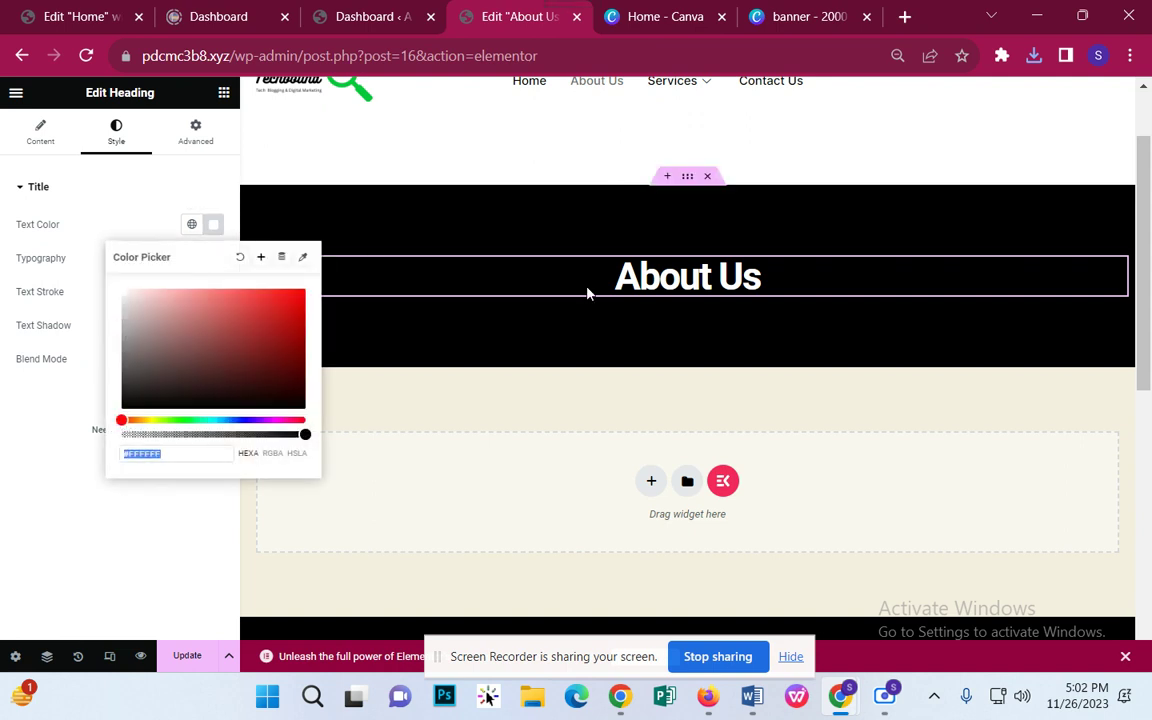
left_click(586, 290)
Step: Upload banner.png and set it as the About Us section's background image
left_click(687, 177)
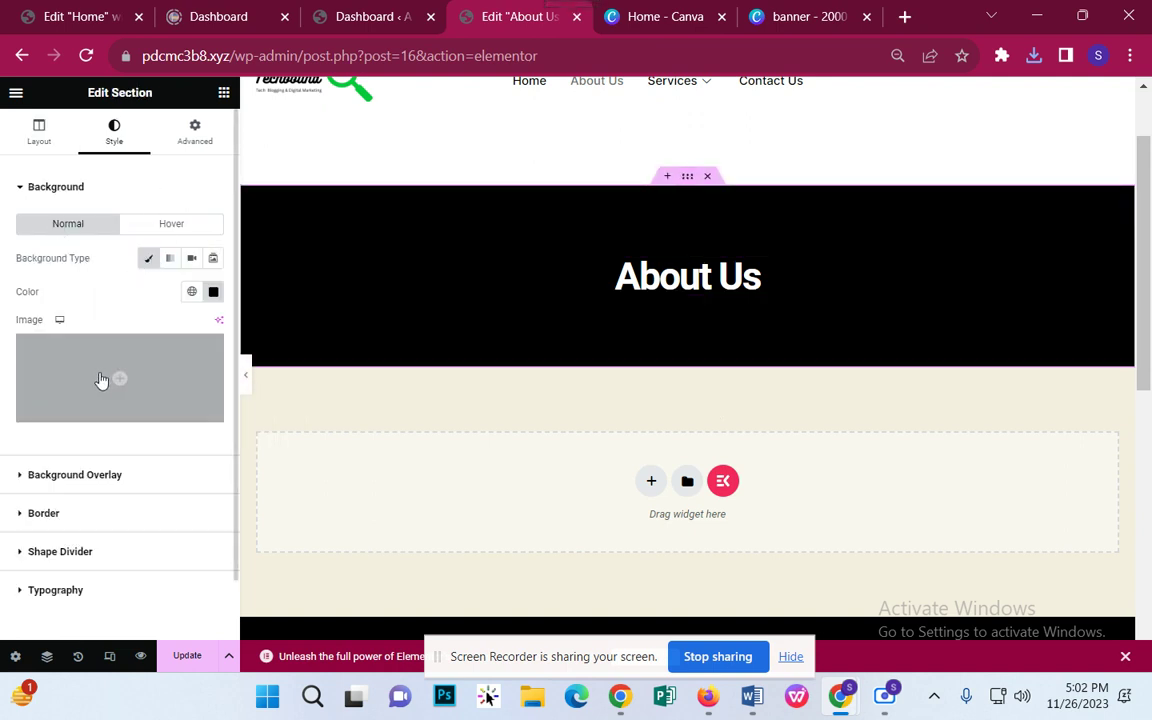
left_click(112, 420)
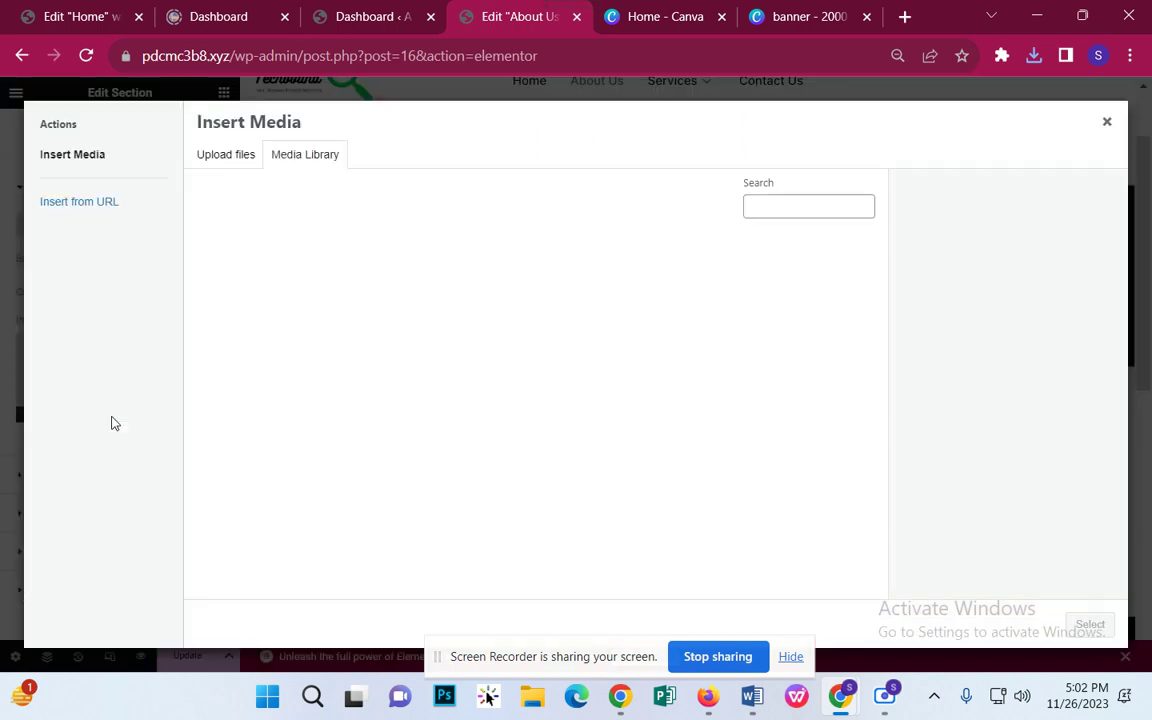
left_click(230, 157)
left_click(640, 372)
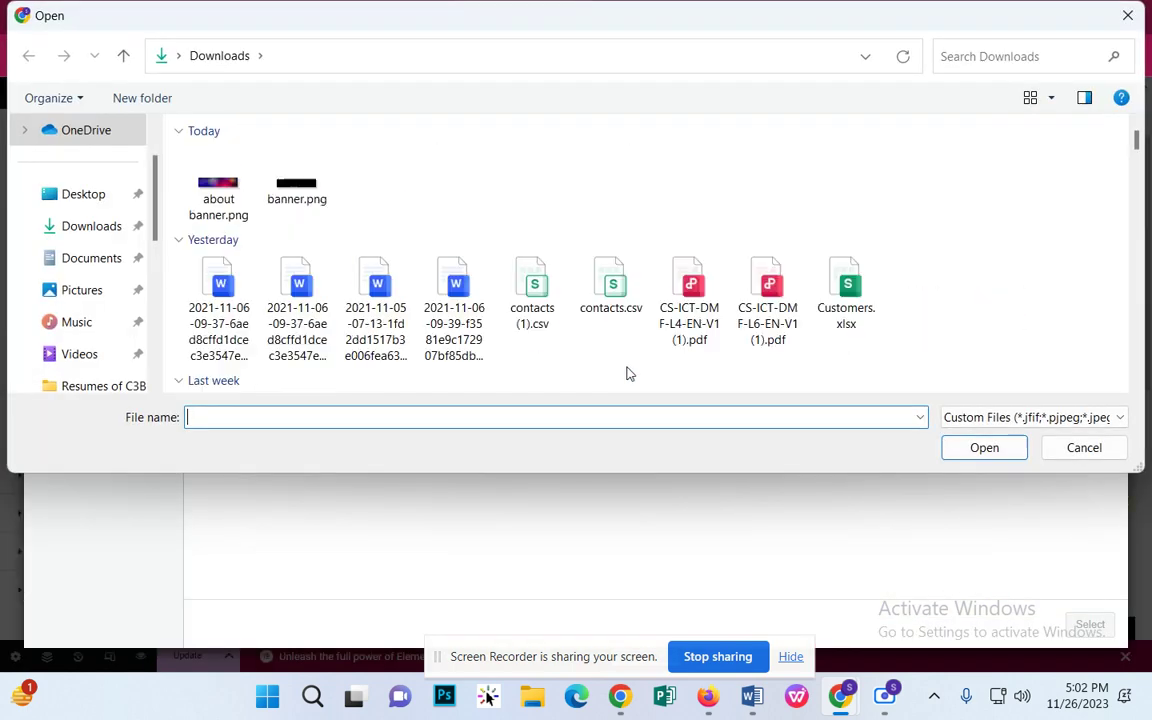
left_click(230, 195)
double_click(236, 205)
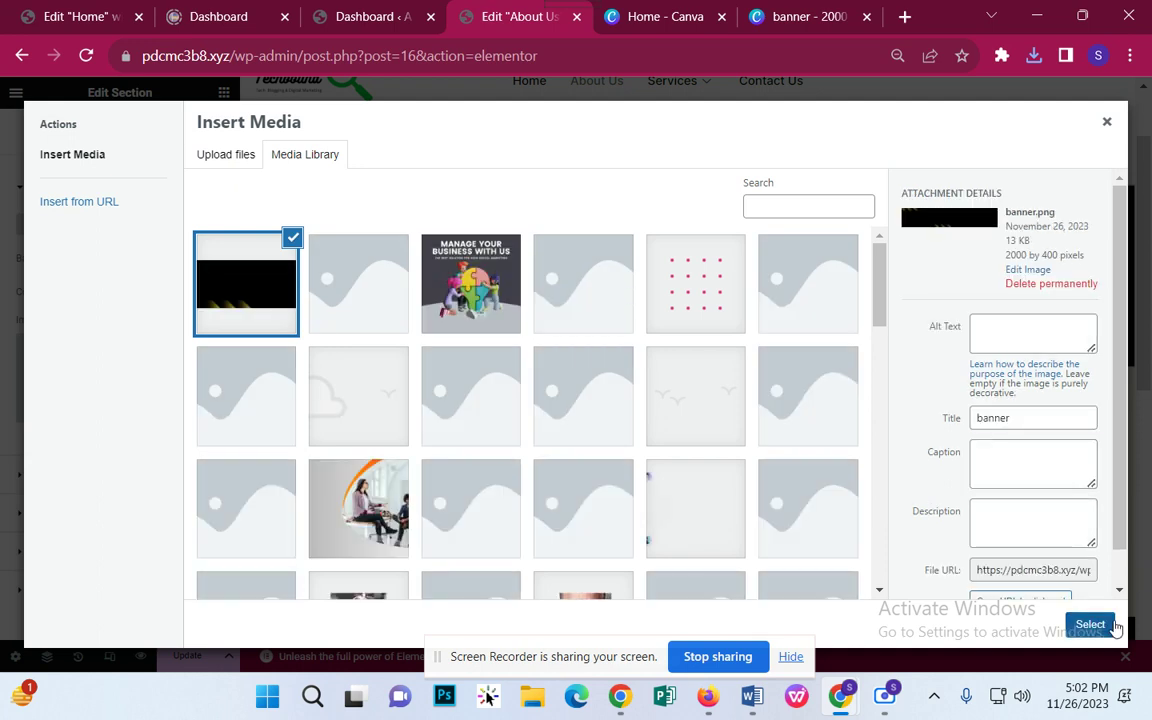
left_click(1090, 624)
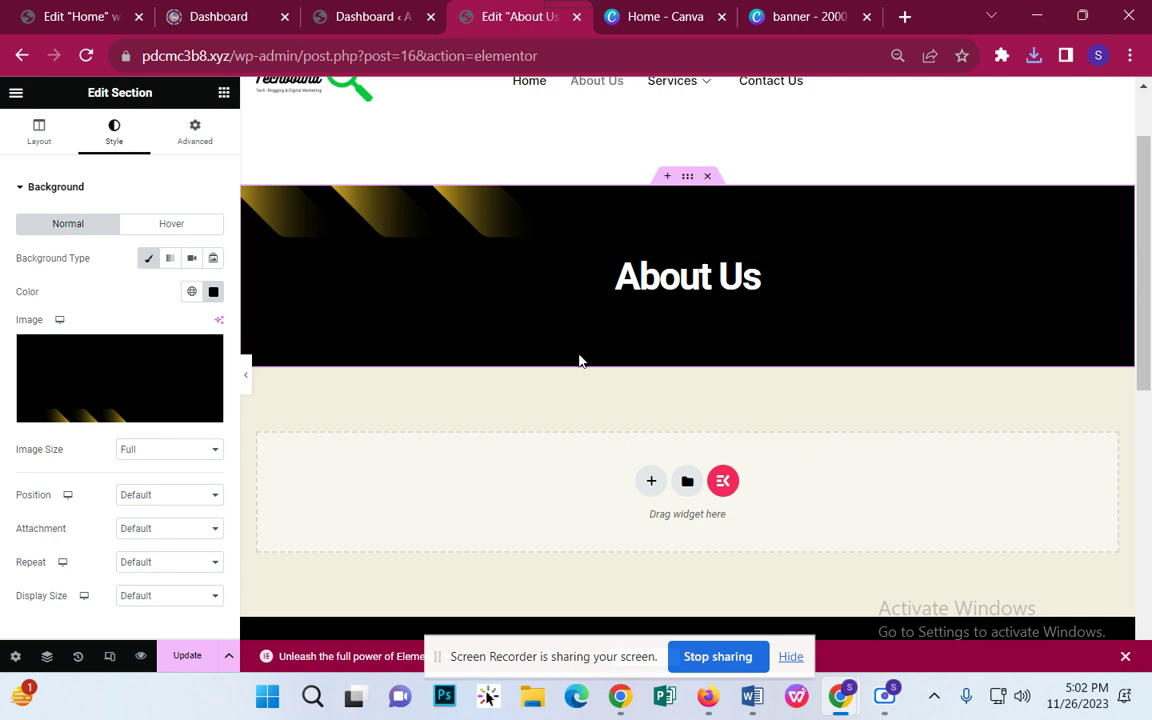
scroll(600, 375, "down", 3)
scroll(622, 388, "up", 2)
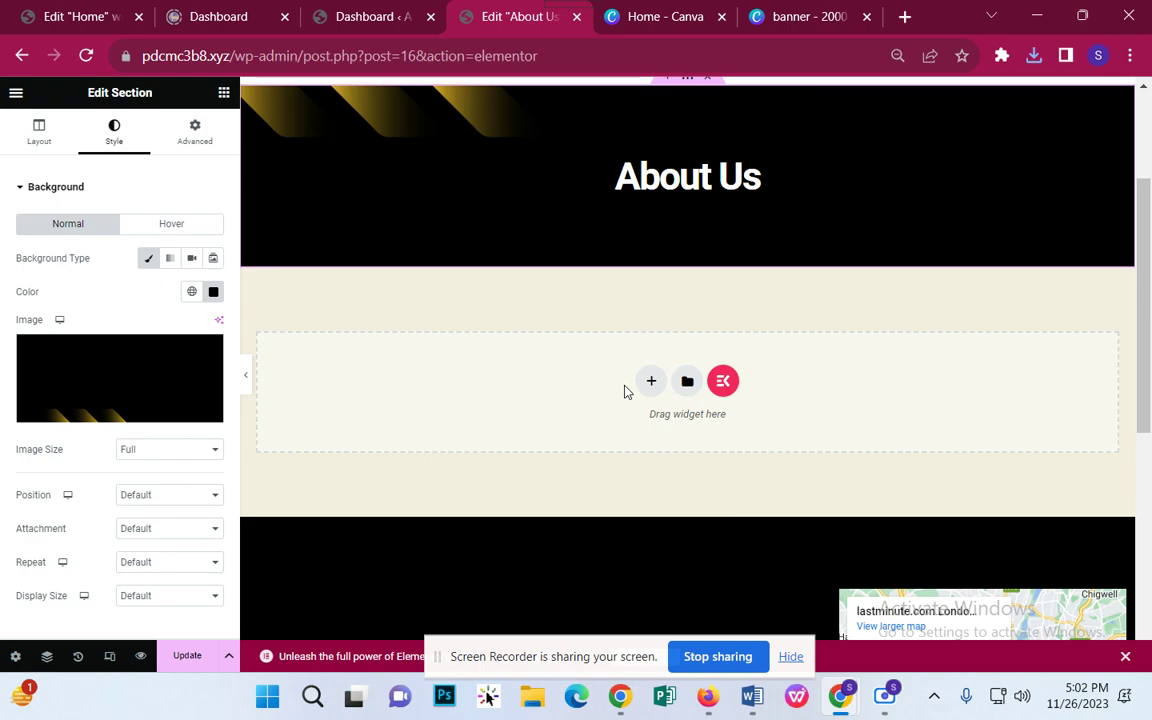
scroll(636, 304, "down", 1)
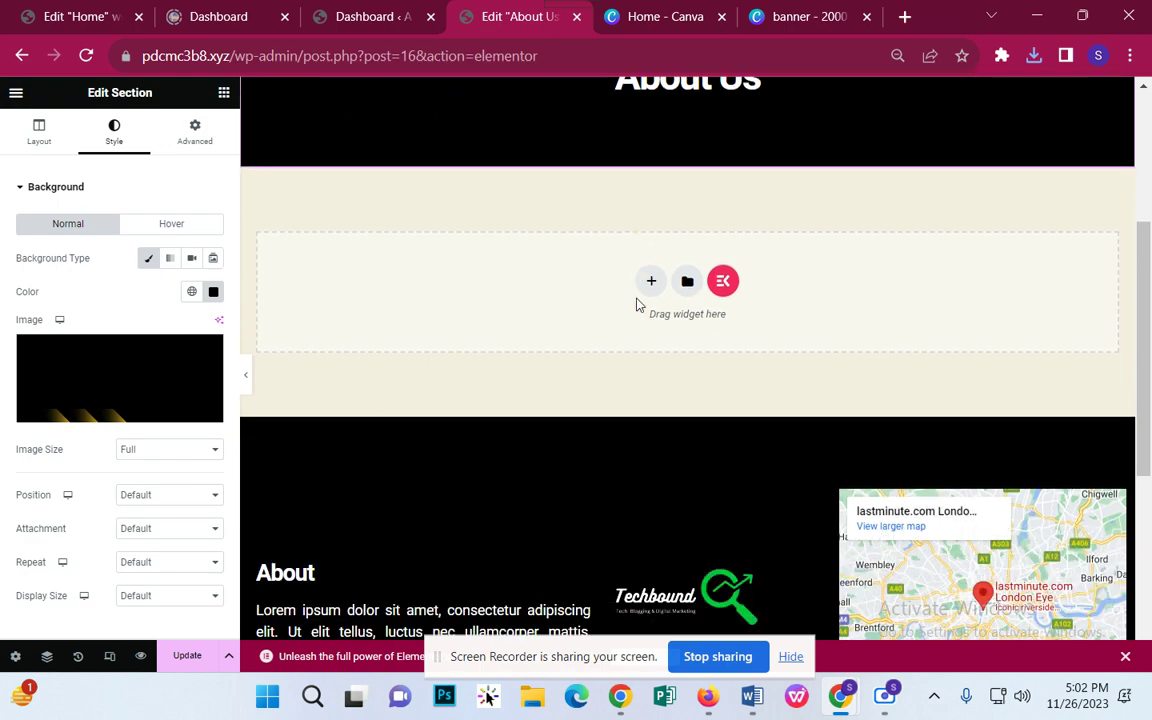
left_click(723, 281)
scroll(640, 320, "down", 5)
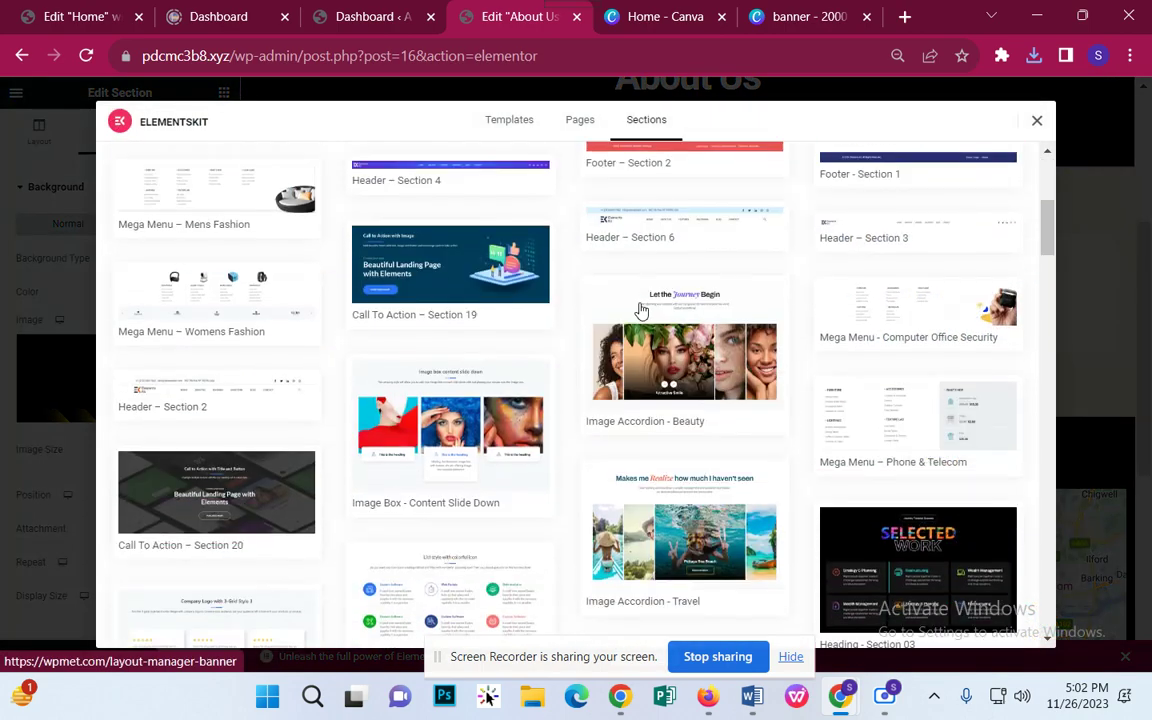
scroll(643, 333, "down", 3)
scroll(481, 343, "down", 1)
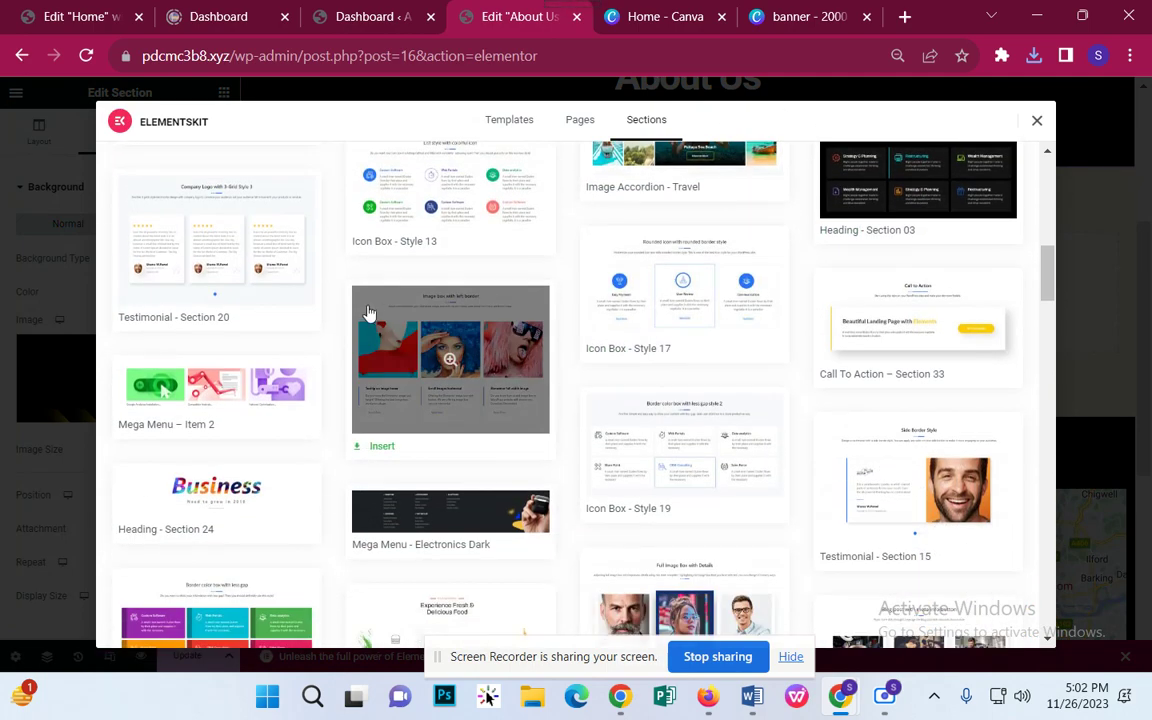
scroll(481, 343, "down", 4)
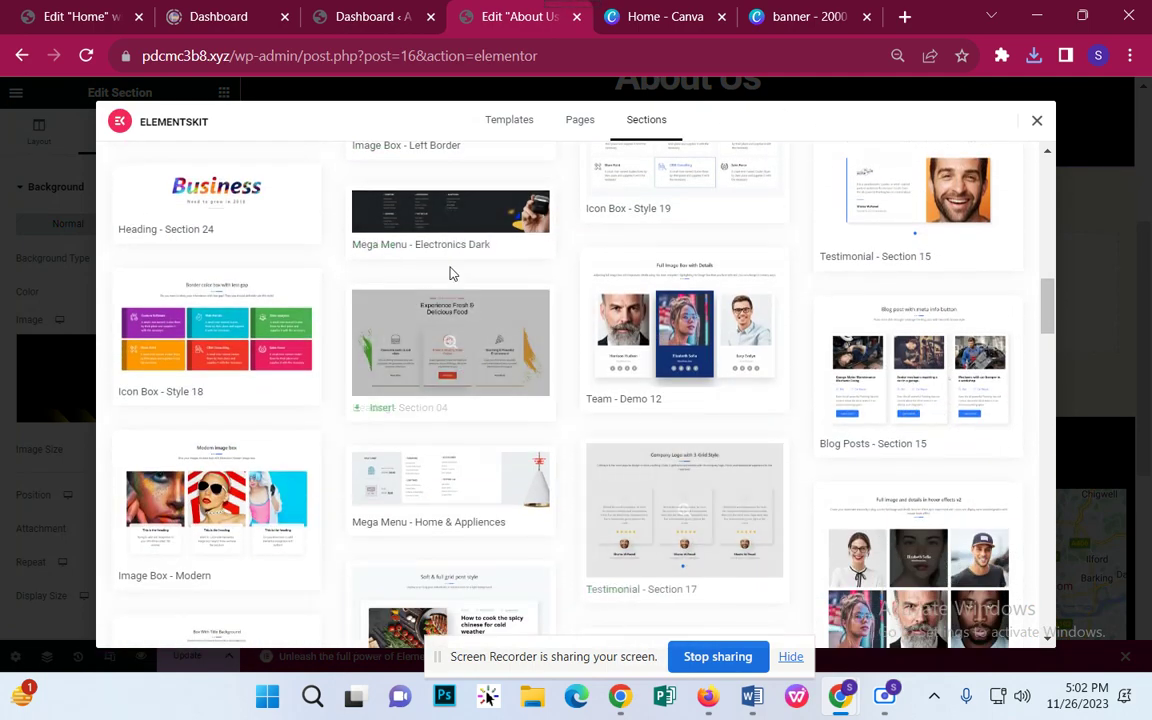
scroll(470, 285, "down", 1)
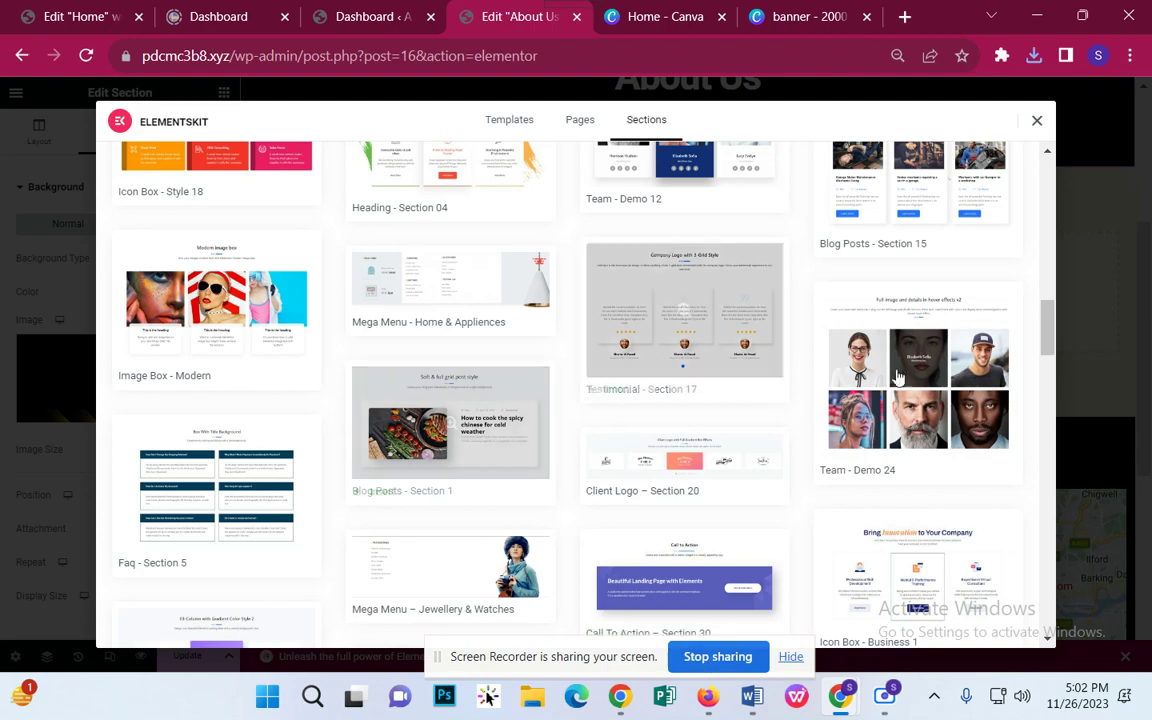
scroll(766, 465, "down", 4)
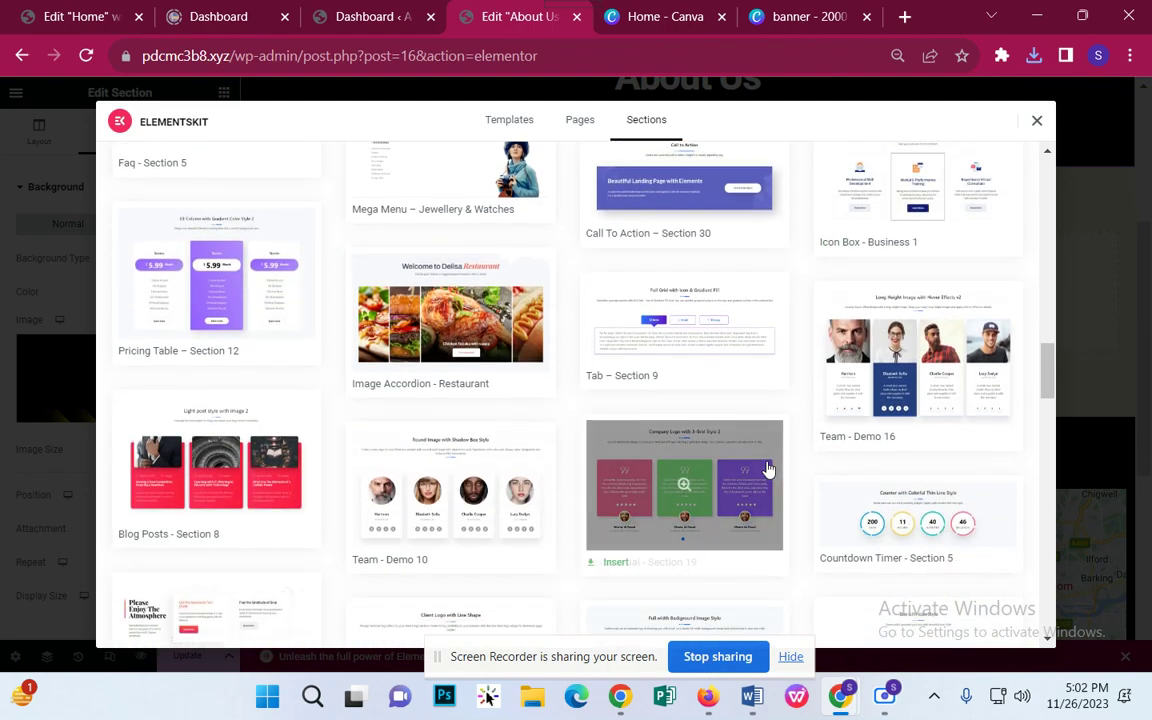
scroll(768, 469, "down", 3)
scroll(768, 469, "down", 4)
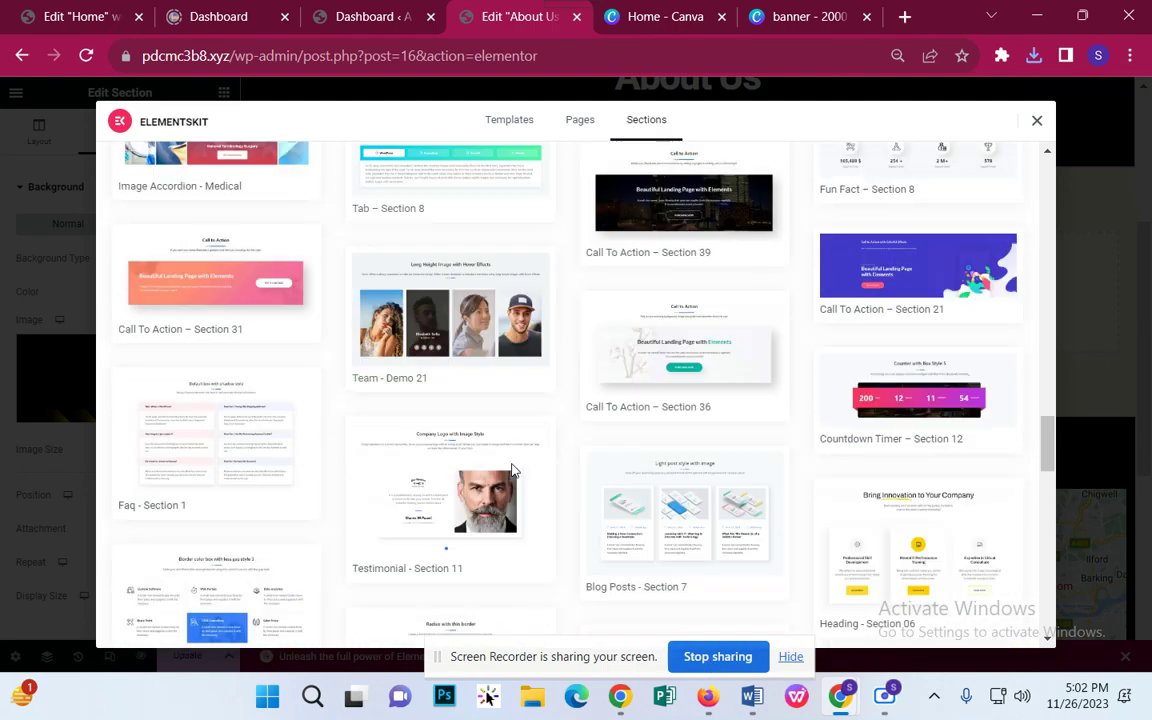
scroll(527, 466, "down", 8)
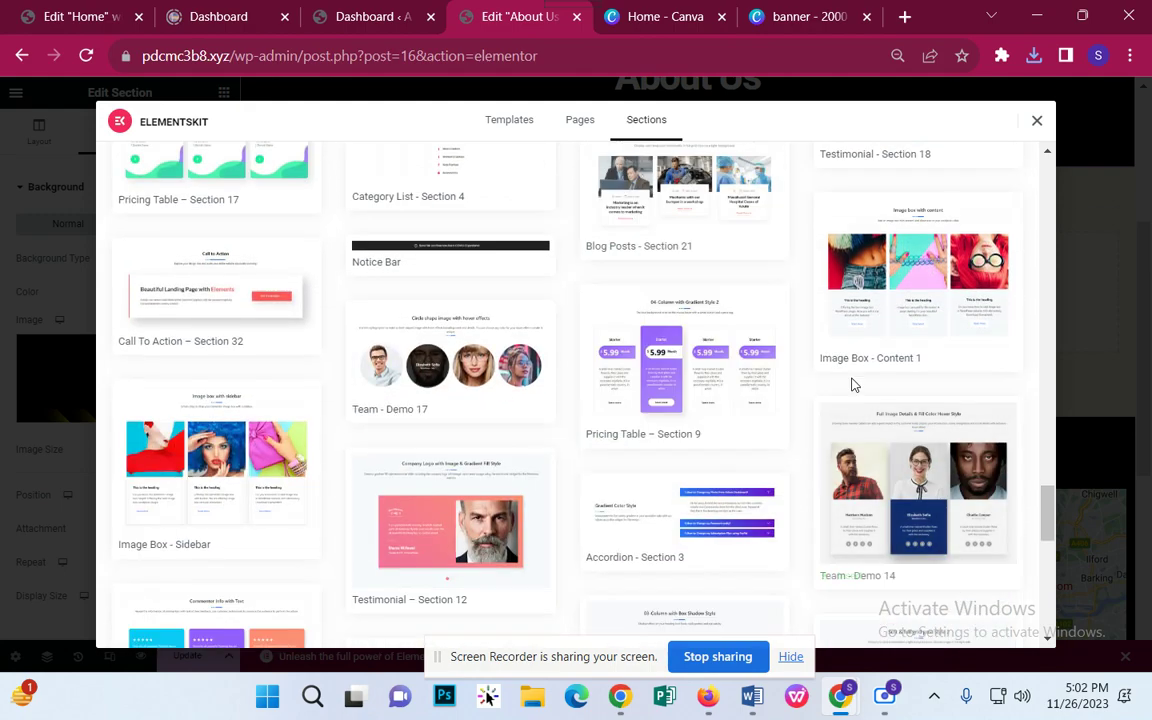
scroll(400, 280, "down", 2)
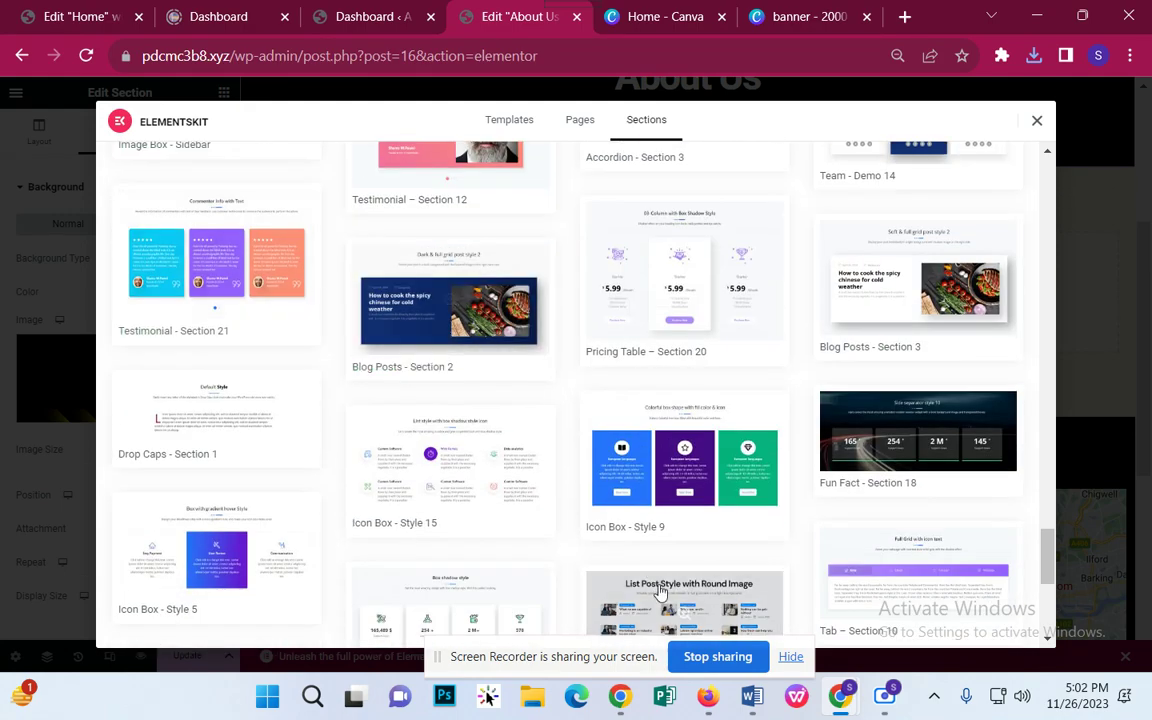
scroll(474, 372, "down", 2)
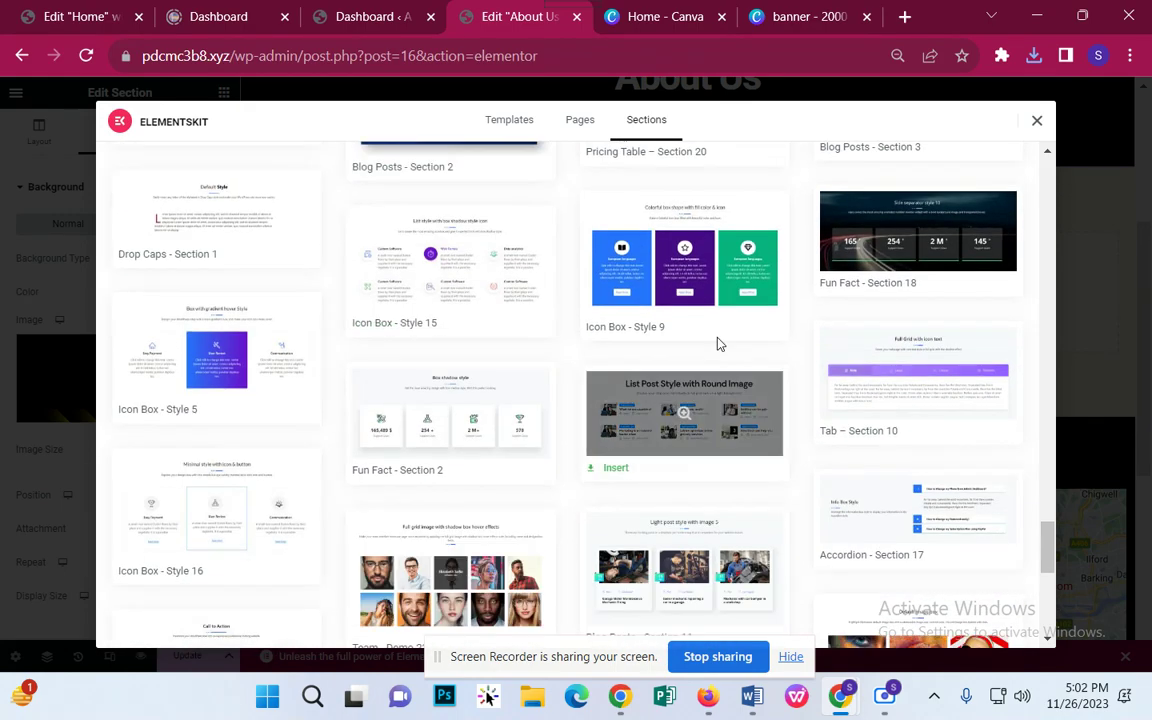
scroll(700, 504, "down", 1)
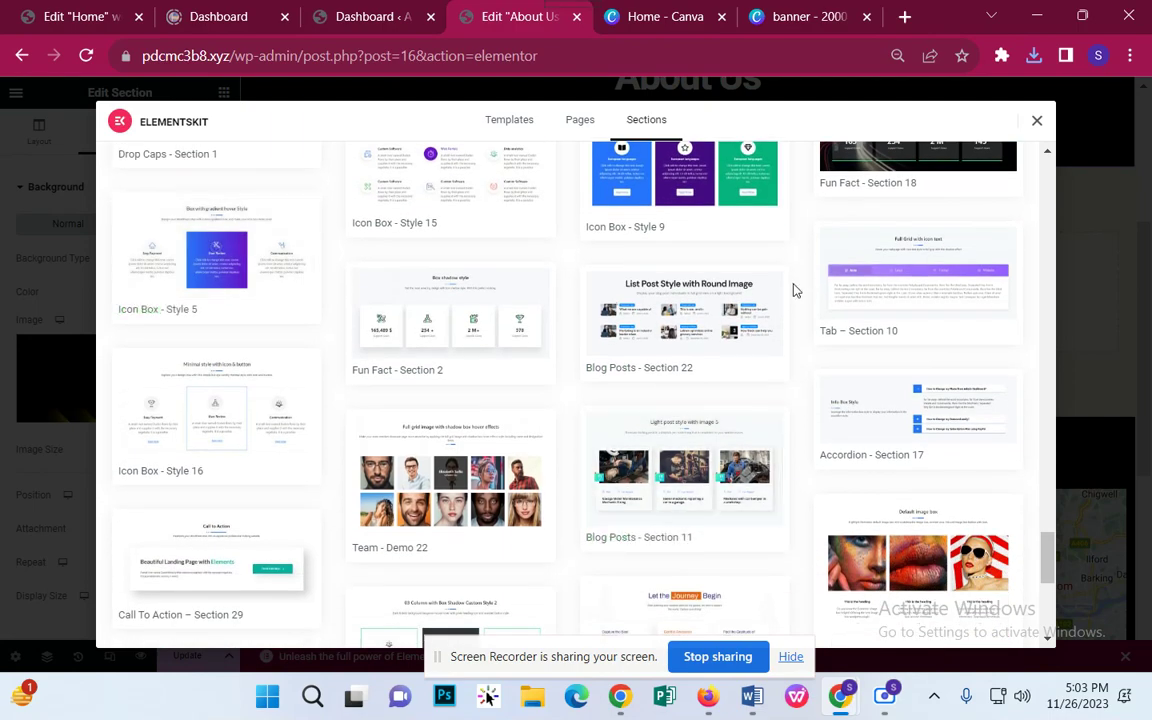
scroll(332, 465, "up", 1)
scroll(449, 399, "down", 3)
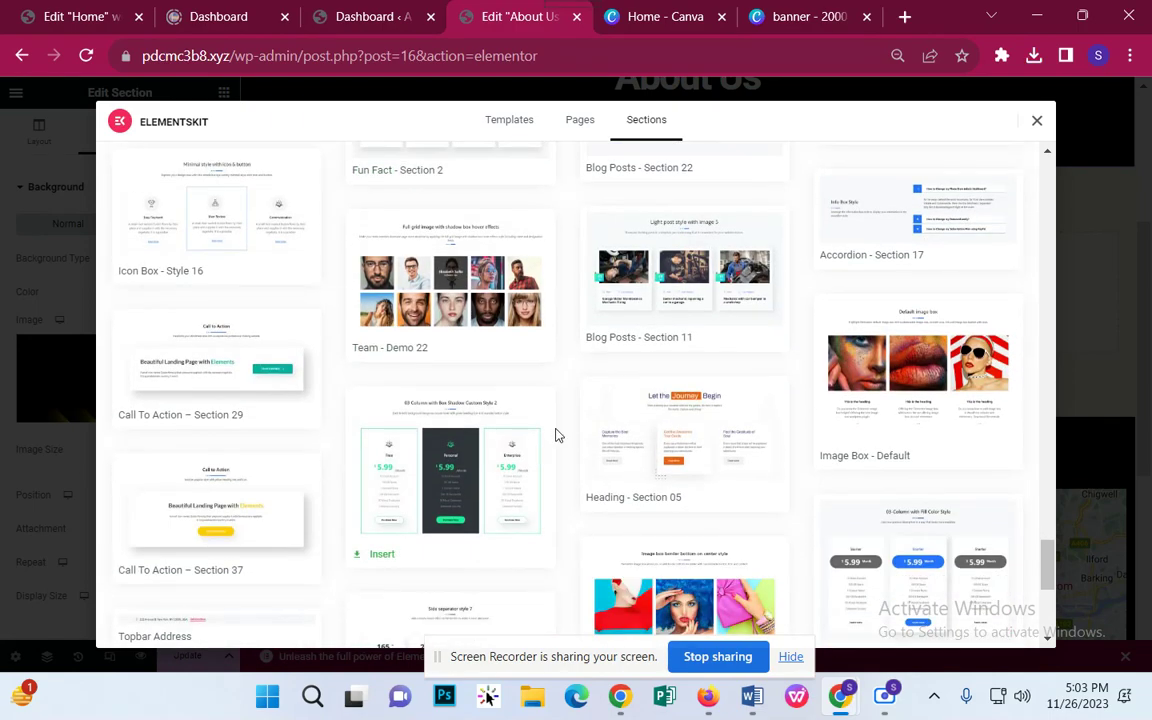
scroll(557, 436, "down", 4)
scroll(687, 432, "down", 2)
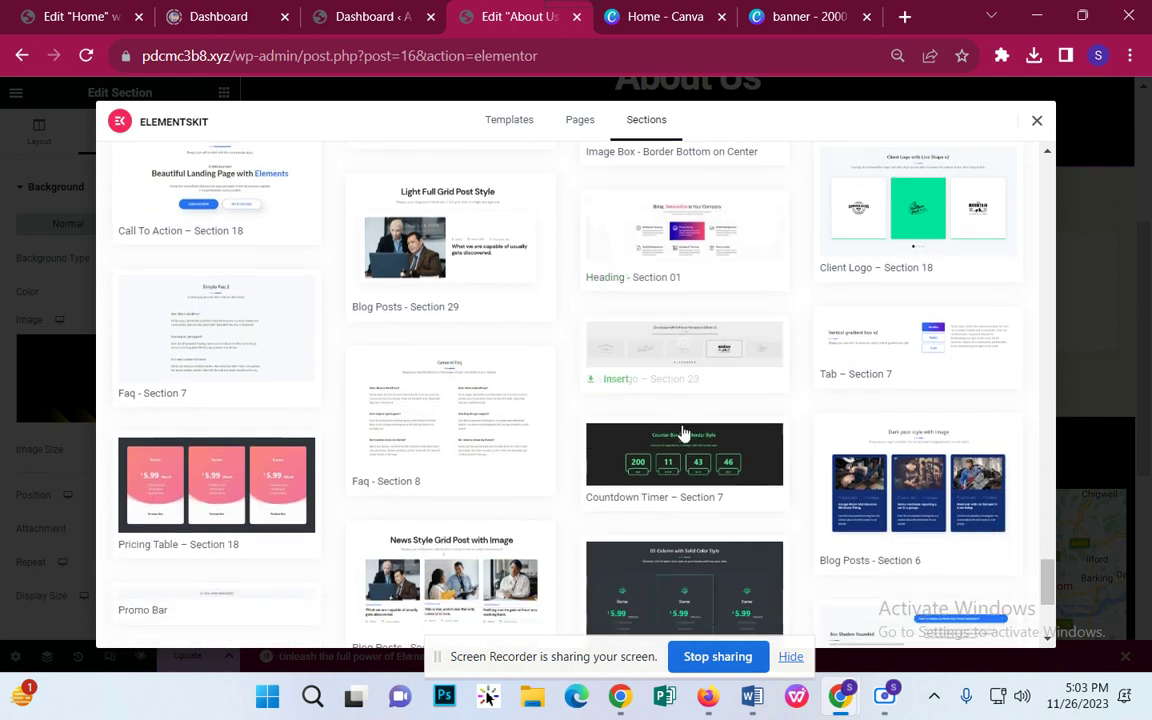
scroll(460, 325, "down", 3)
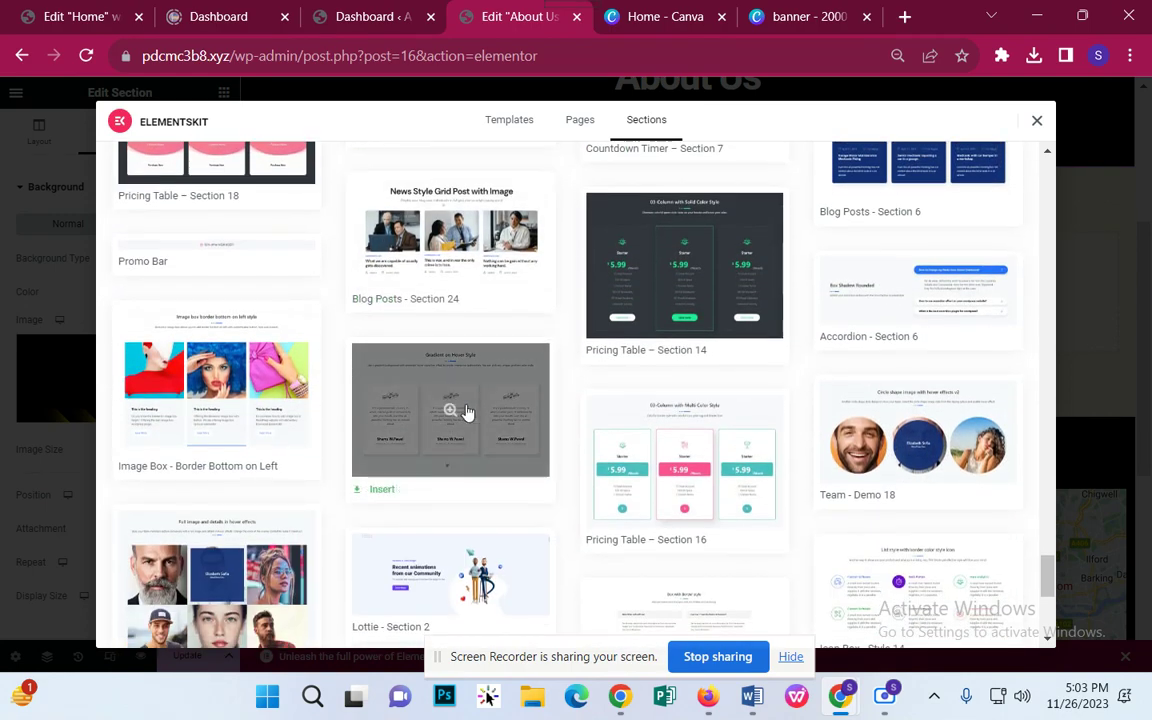
scroll(700, 430, "down", 5)
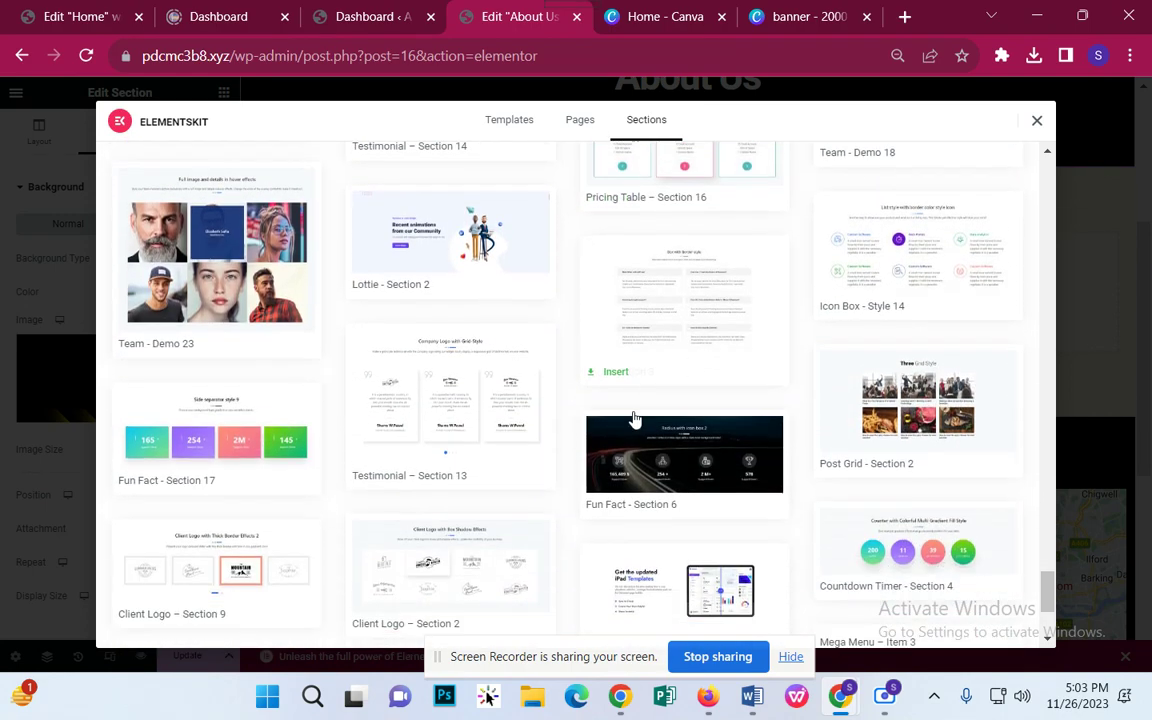
scroll(724, 422, "down", 6)
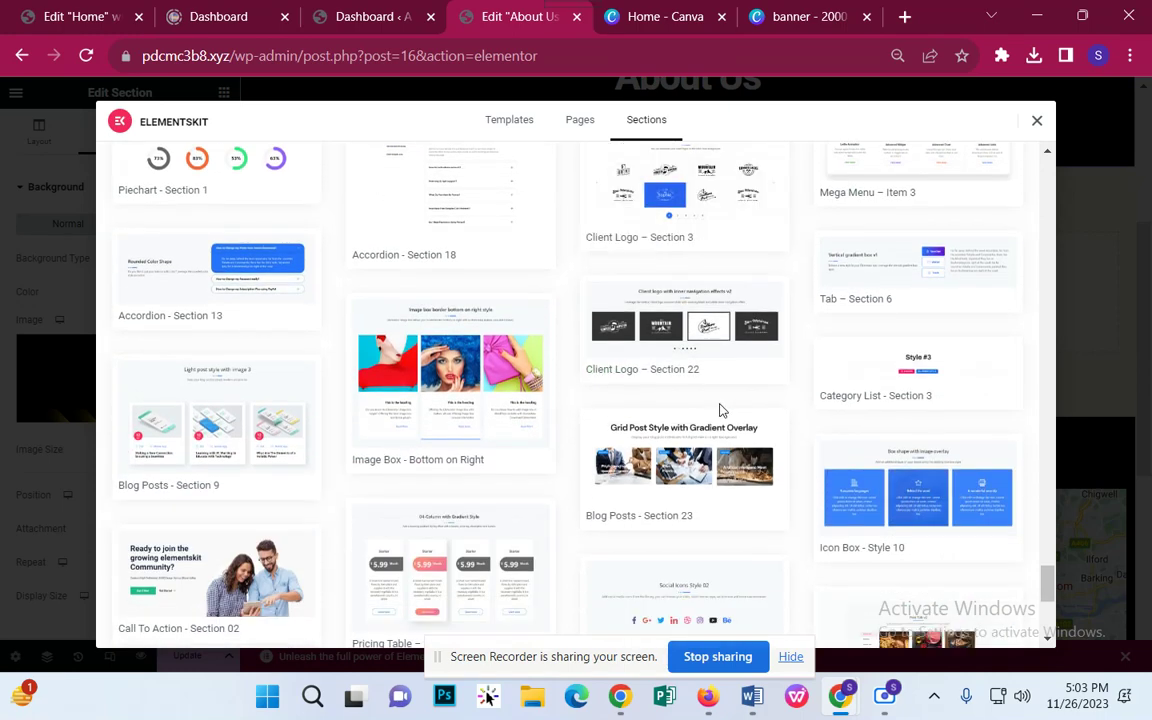
scroll(720, 410, "down", 3)
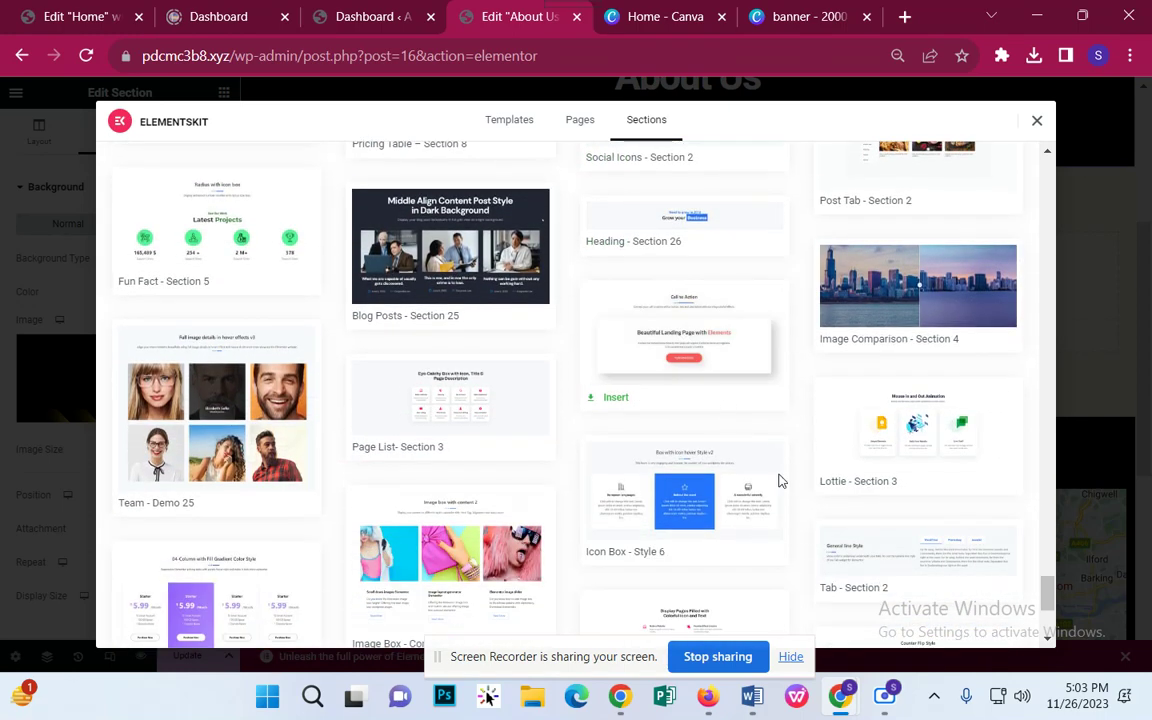
scroll(740, 513, "down", 3)
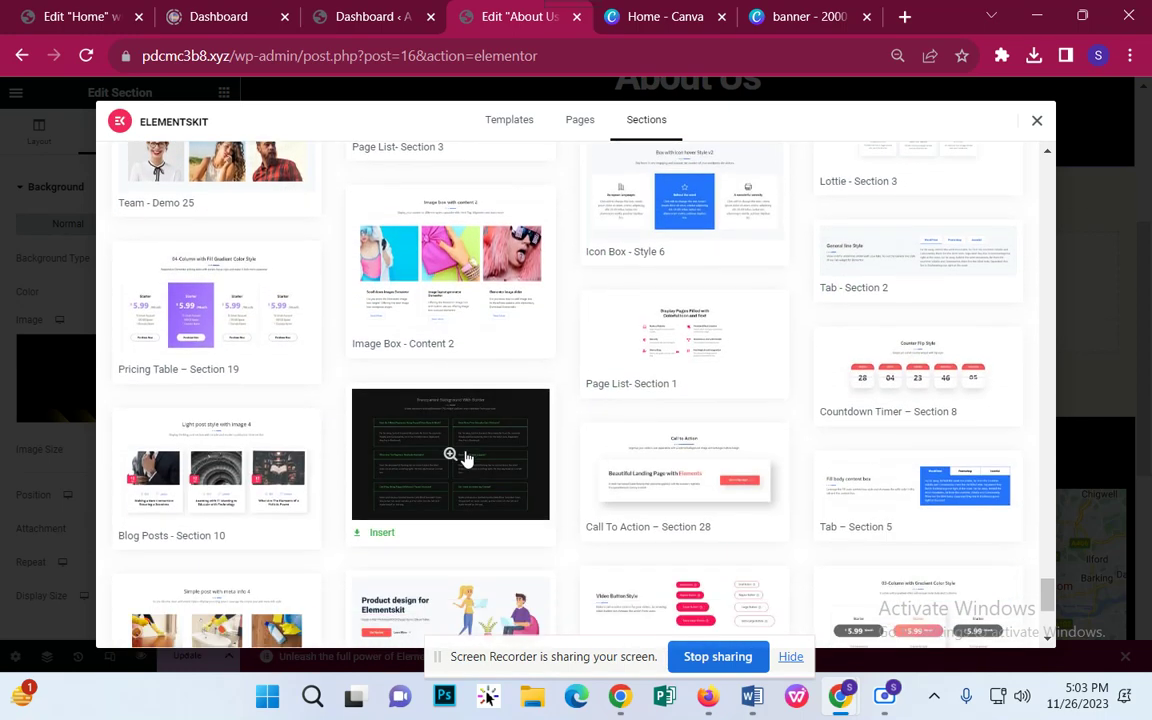
scroll(463, 458, "down", 3)
scroll(508, 355, "down", 2)
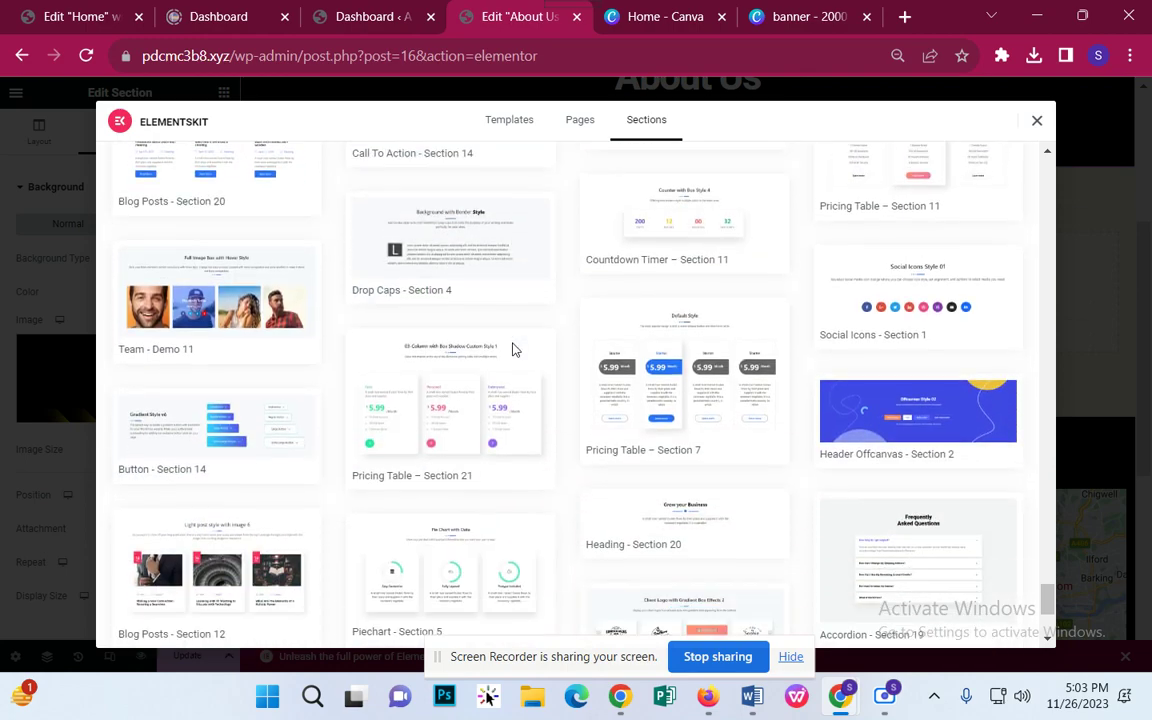
scroll(512, 349, "down", 5)
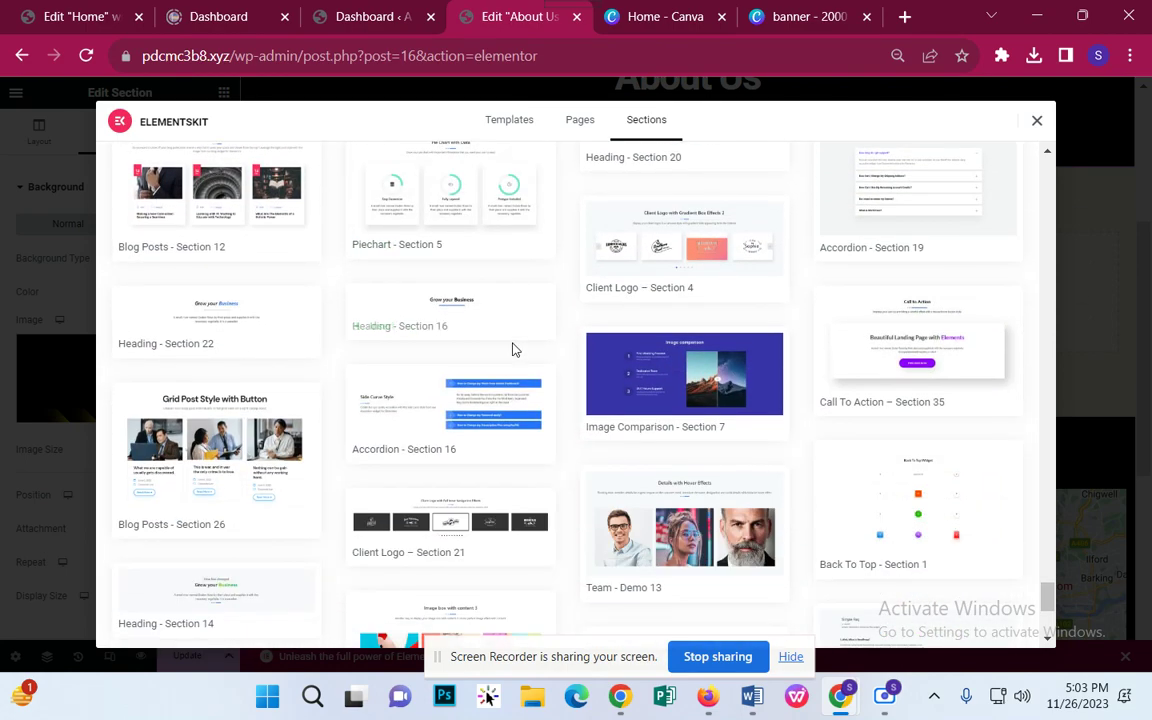
scroll(512, 349, "down", 5)
scroll(409, 357, "down", 4)
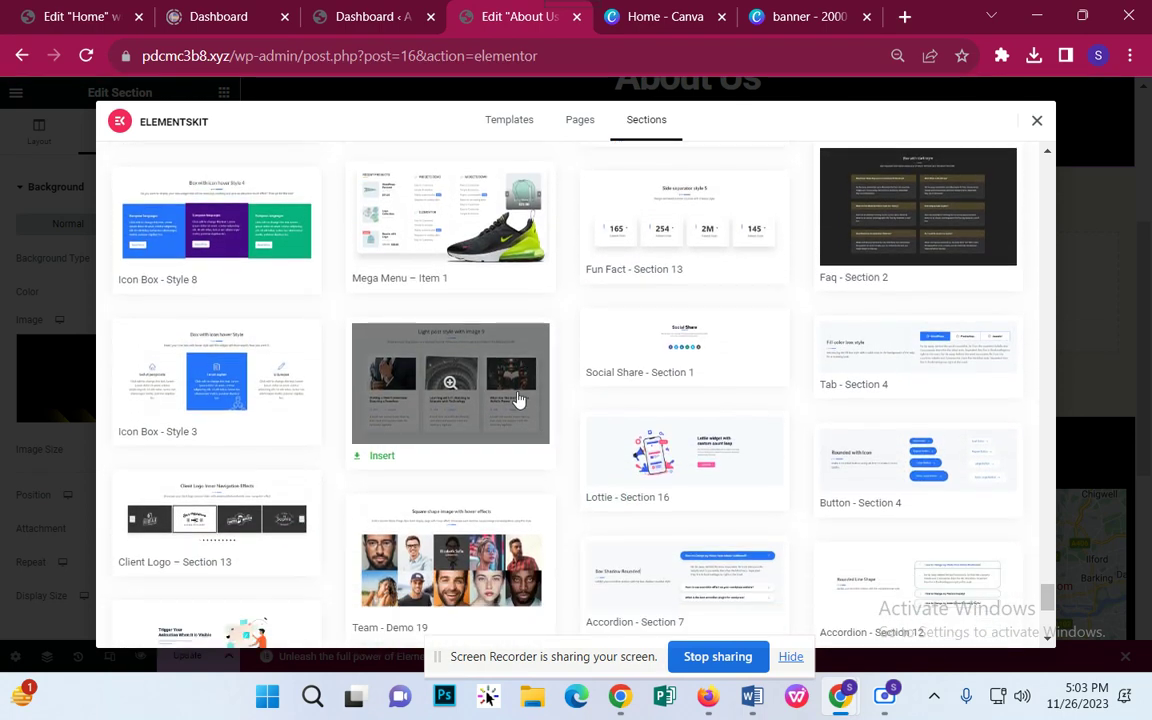
scroll(520, 400, "down", 5)
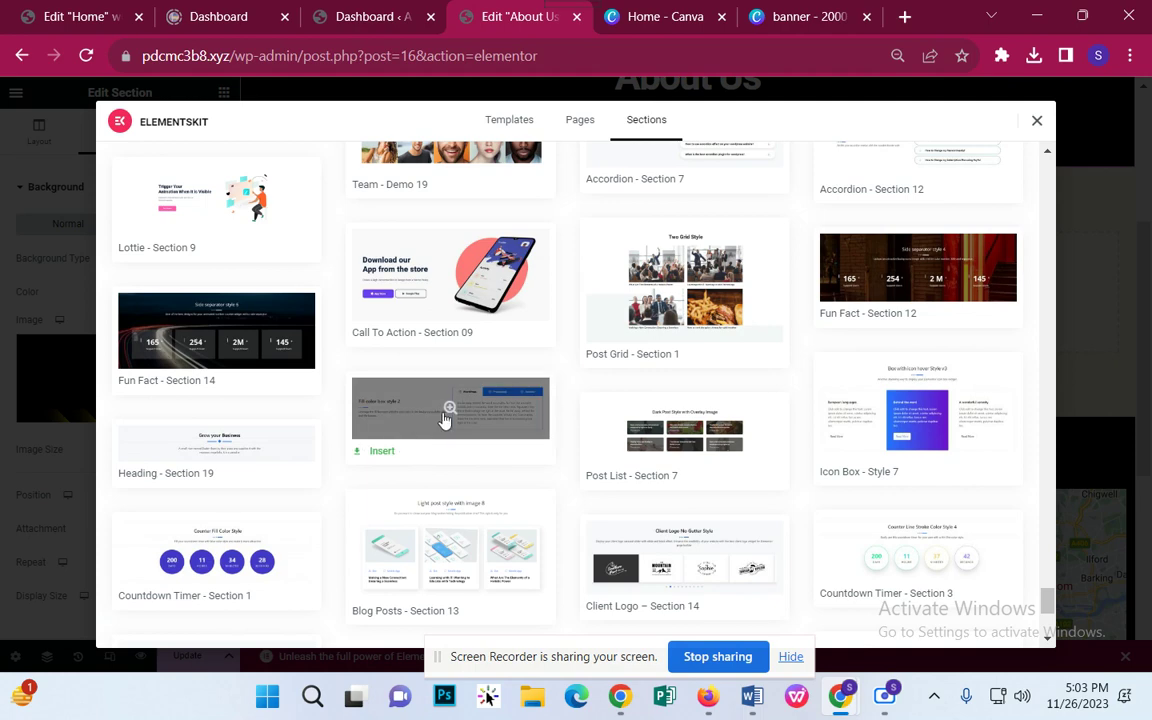
scroll(585, 440, "down", 5)
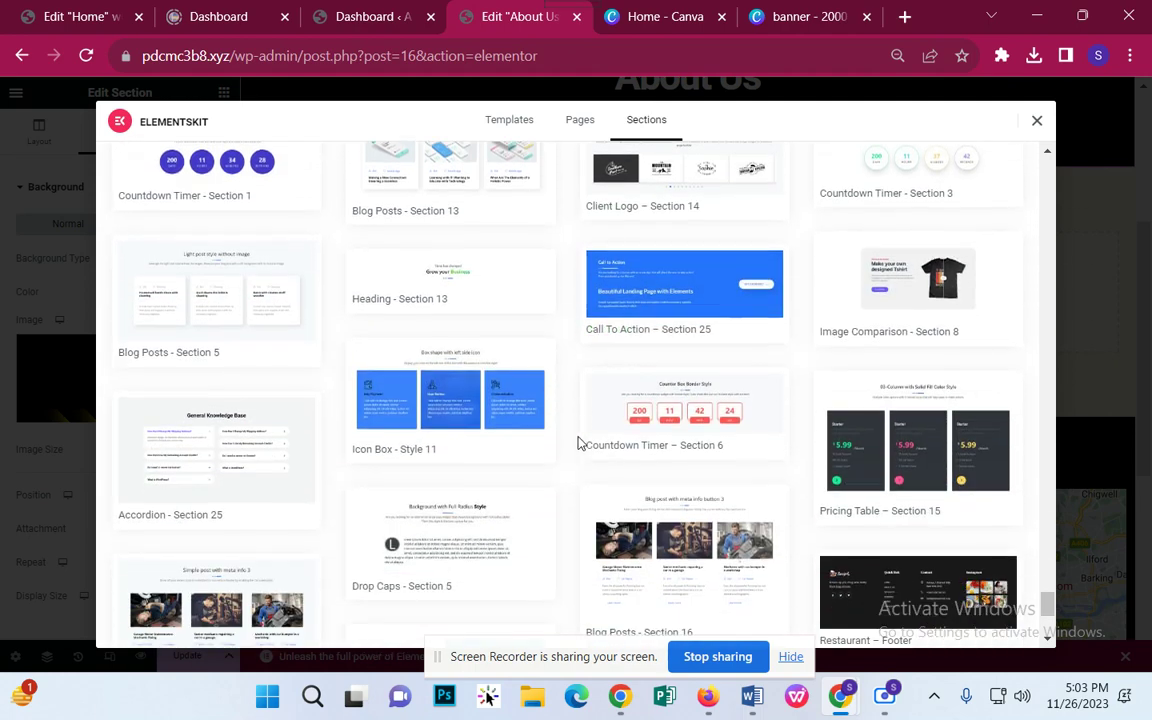
scroll(578, 443, "down", 5)
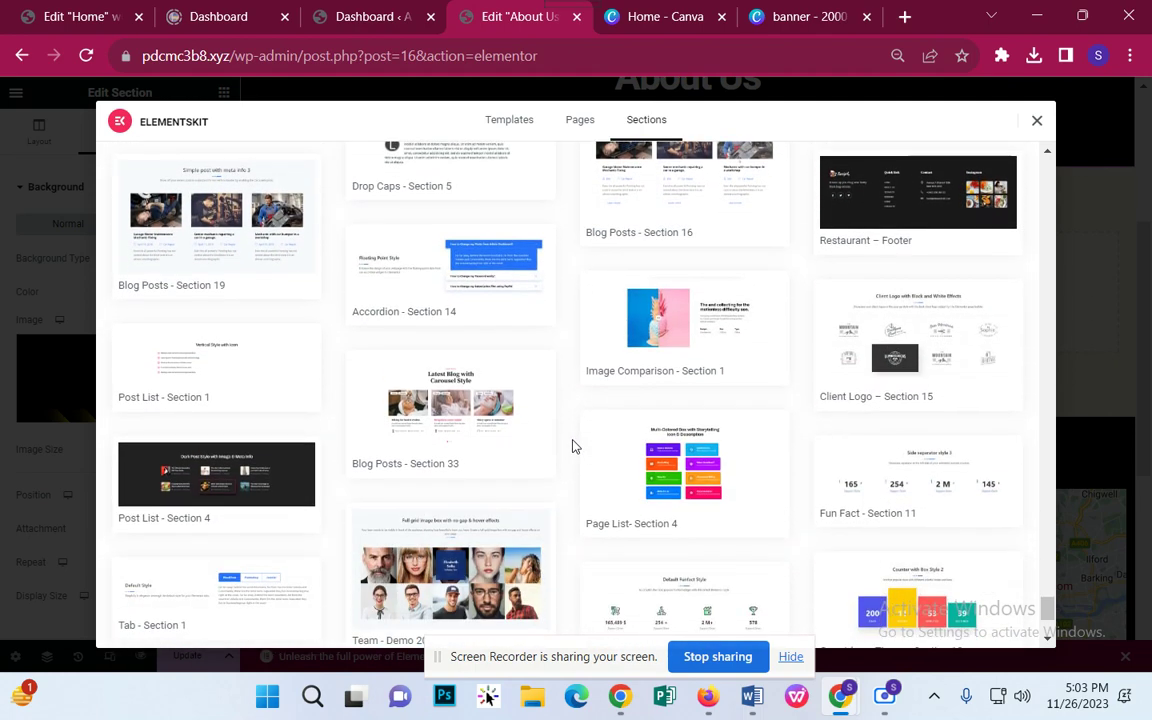
scroll(575, 446, "down", 5)
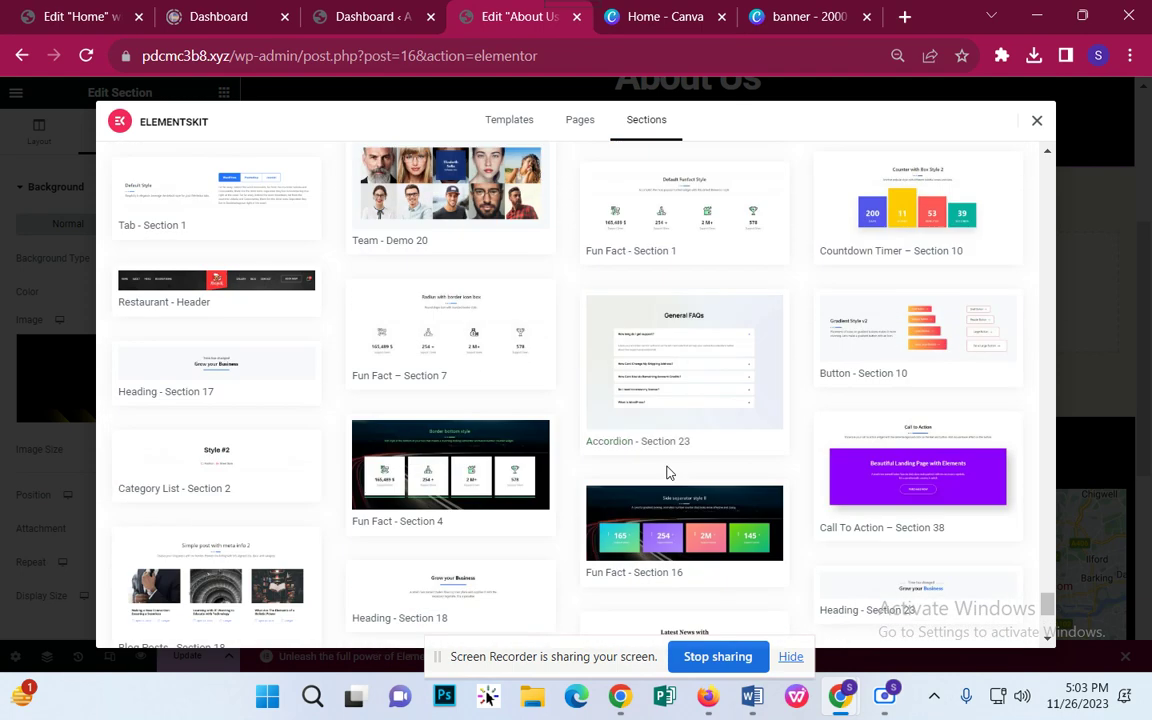
scroll(668, 472, "down", 4)
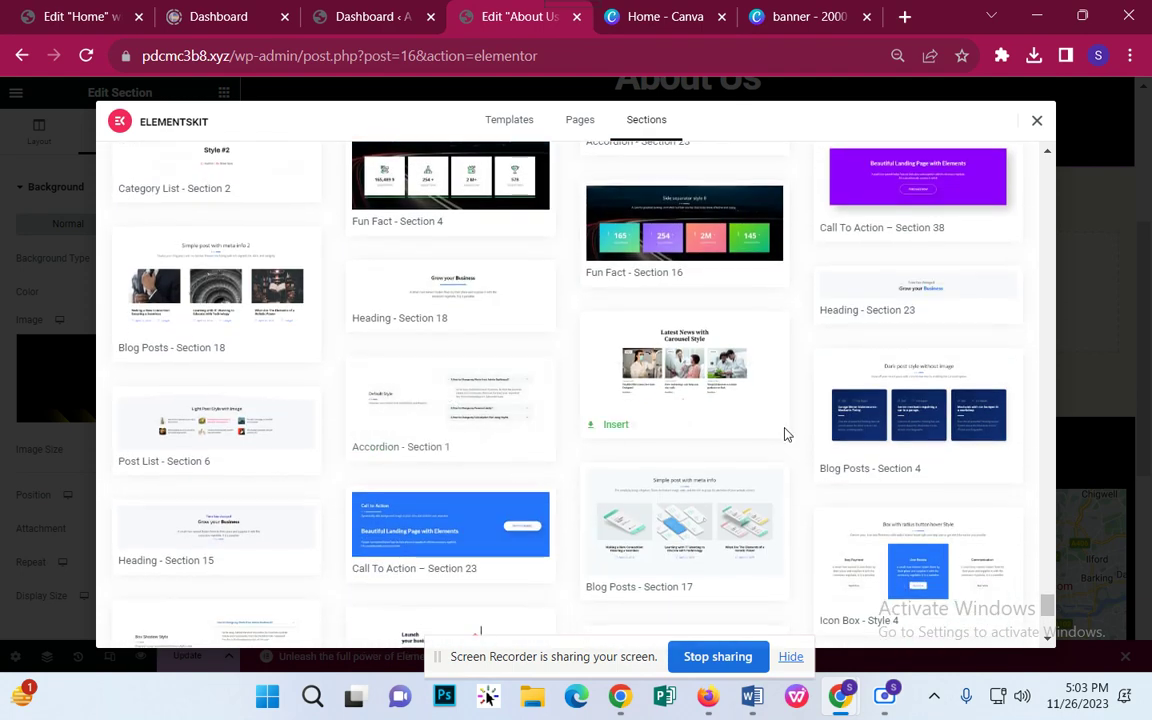
Step: Insert the ElementsKit Default Style FAQ accordion section and set its background type to Classic
left_click(505, 421)
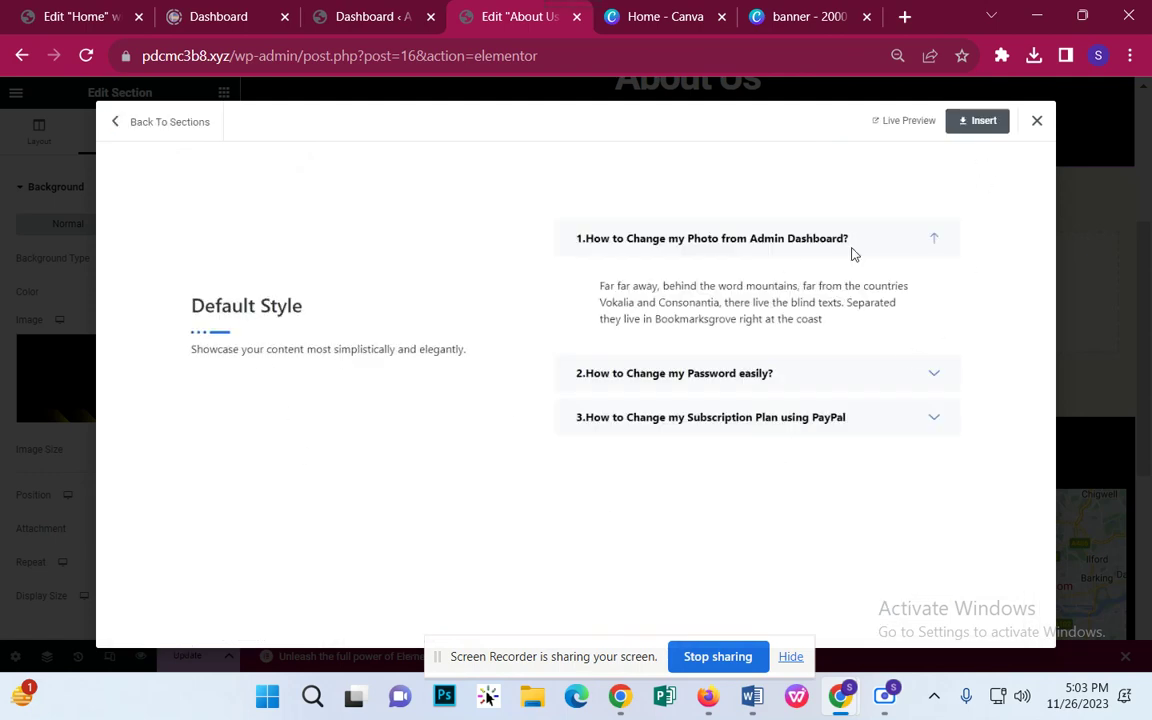
left_click(977, 124)
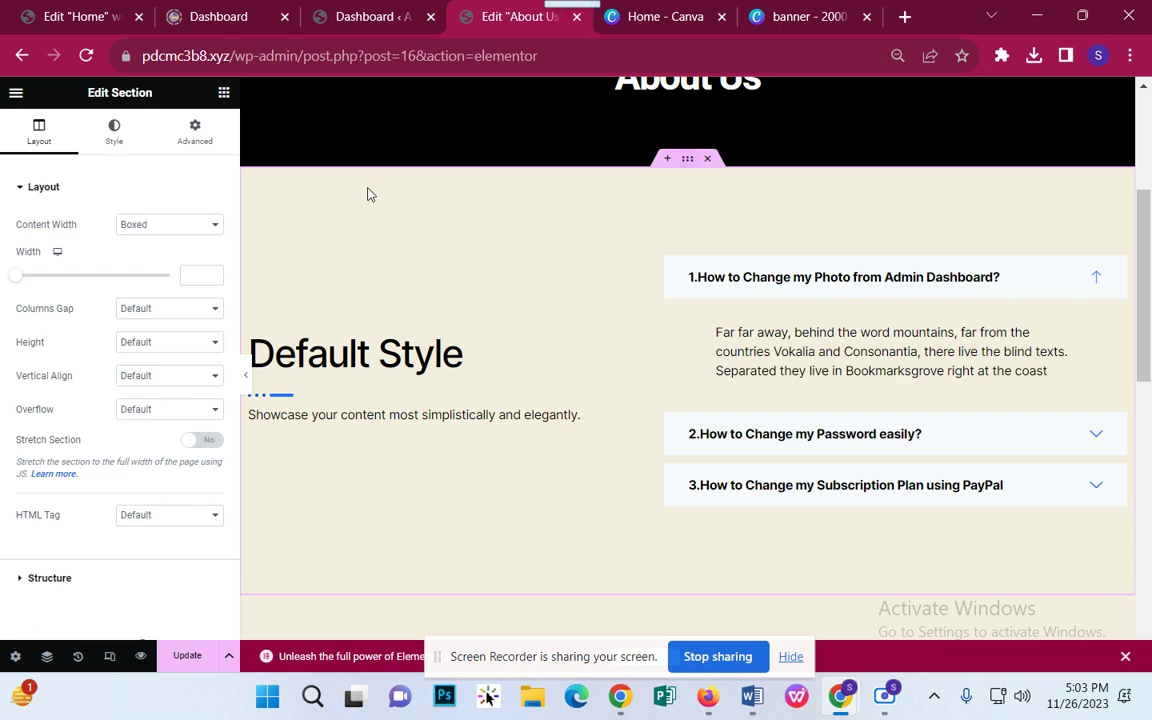
left_click(114, 130)
left_click(147, 259)
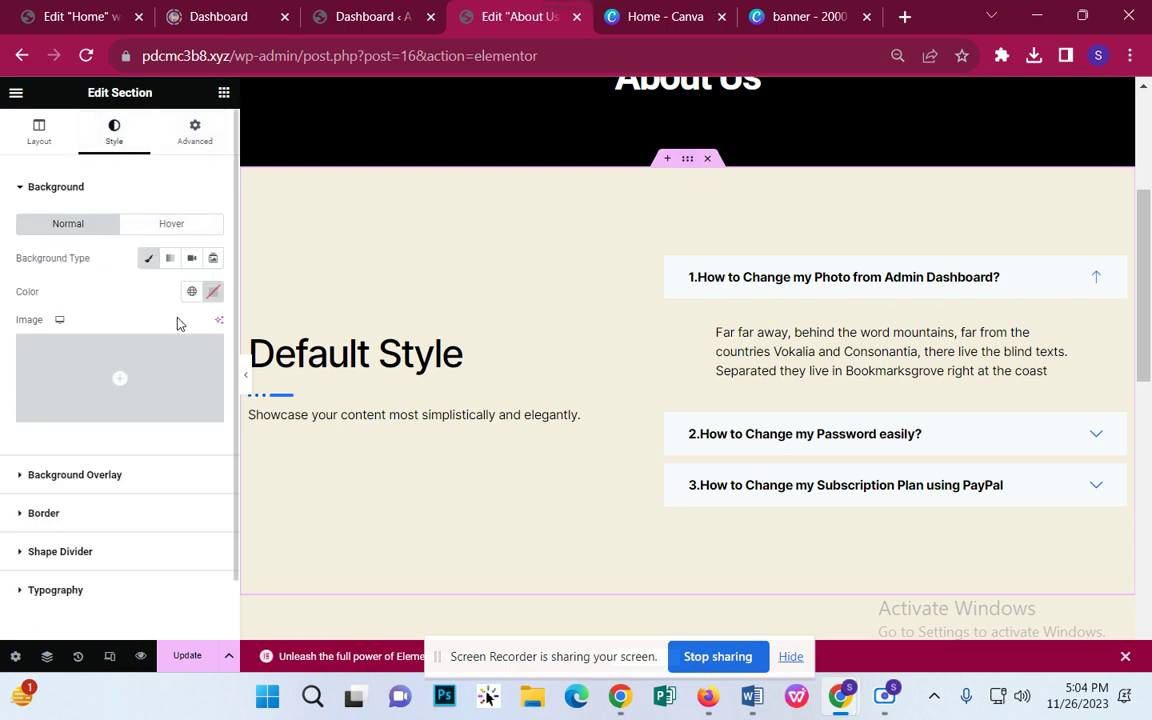
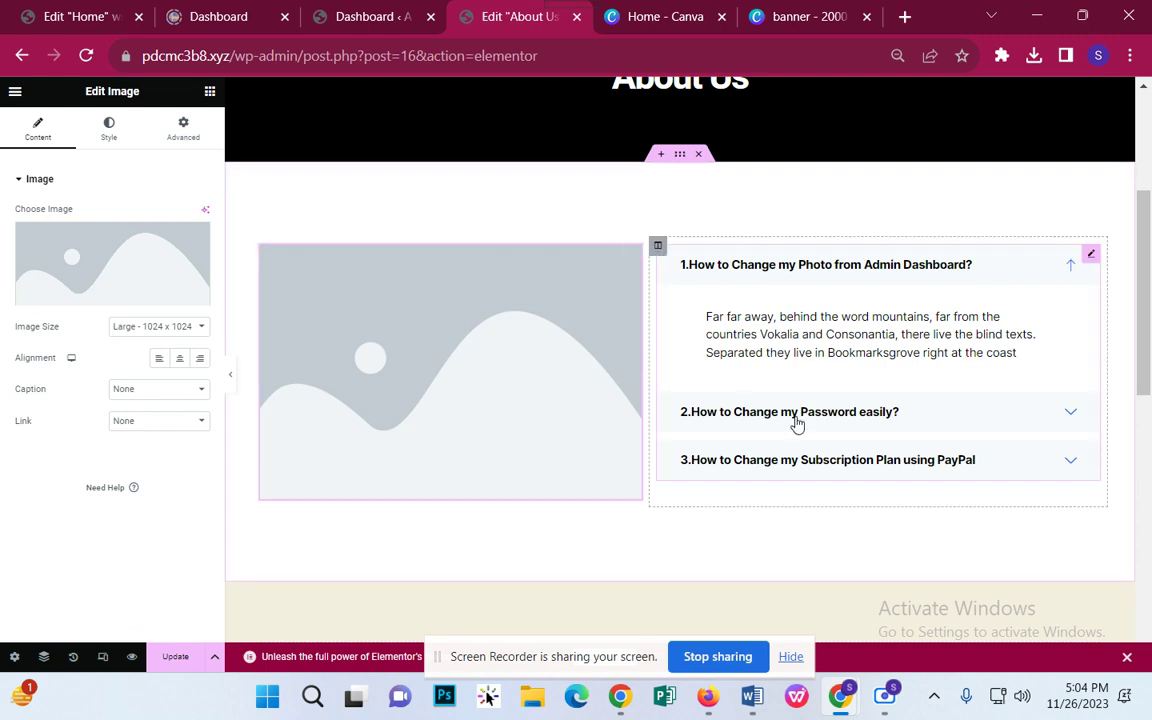
Step: Start a blank 1000 × 1000 px custom-size design from the Canva home page
left_click(651, 16)
key("End")
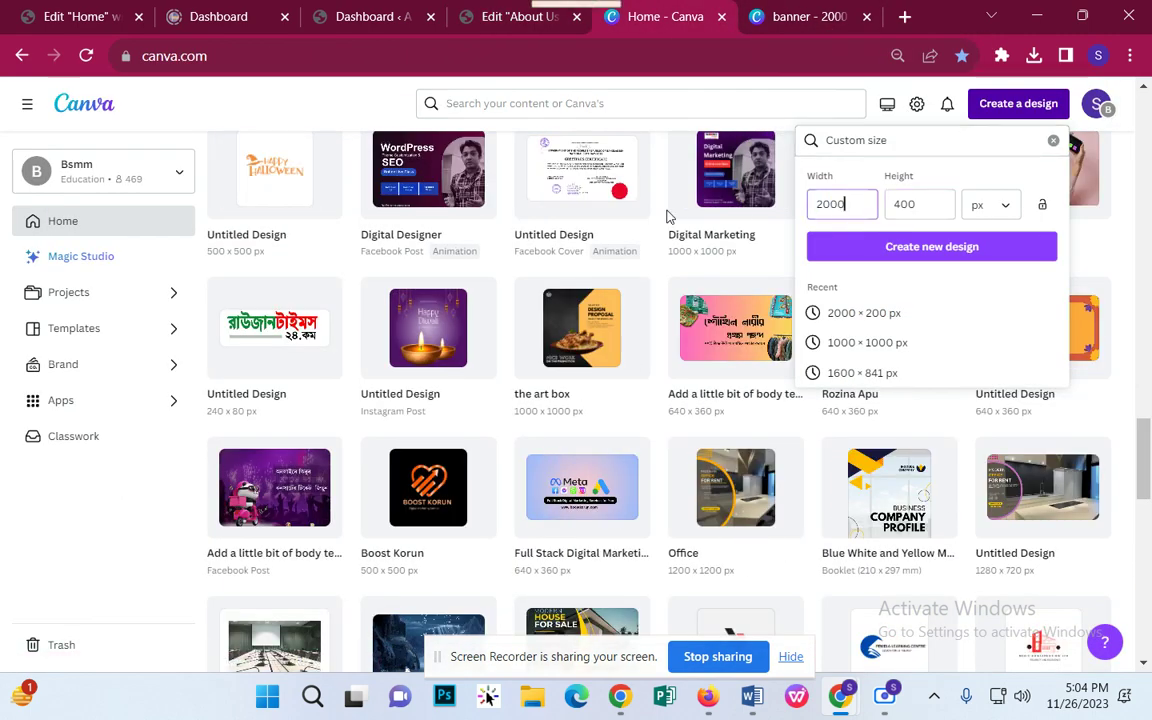
left_click(924, 348)
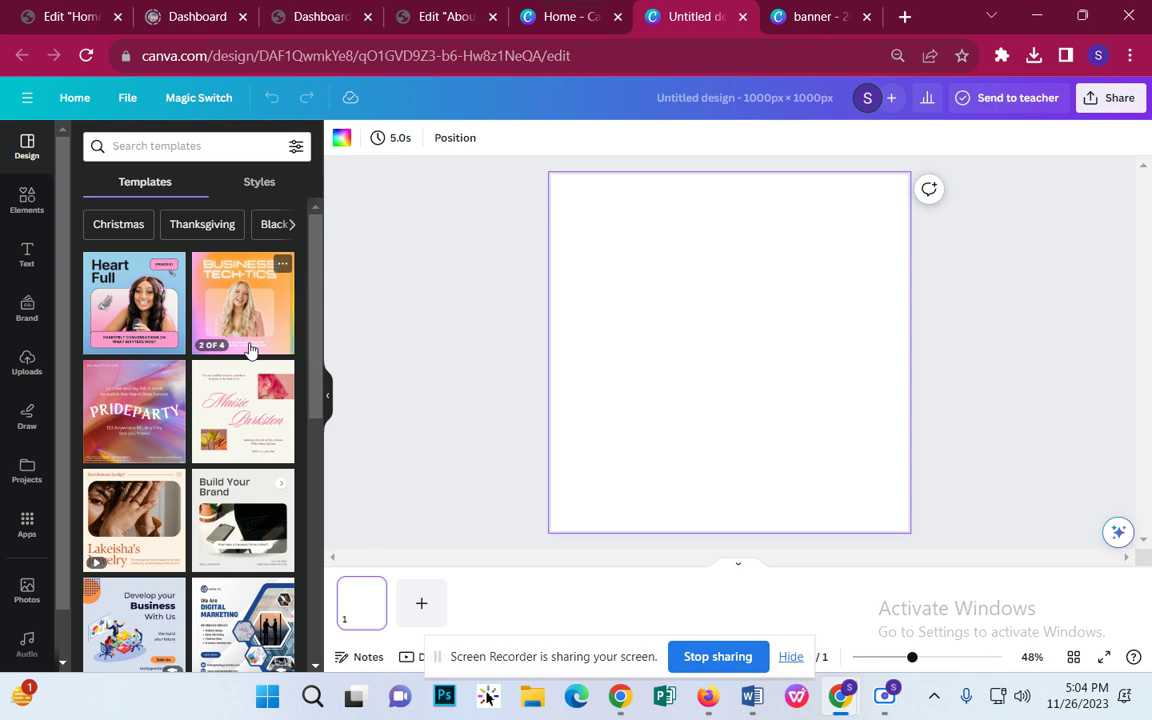
mouse_move(728, 713)
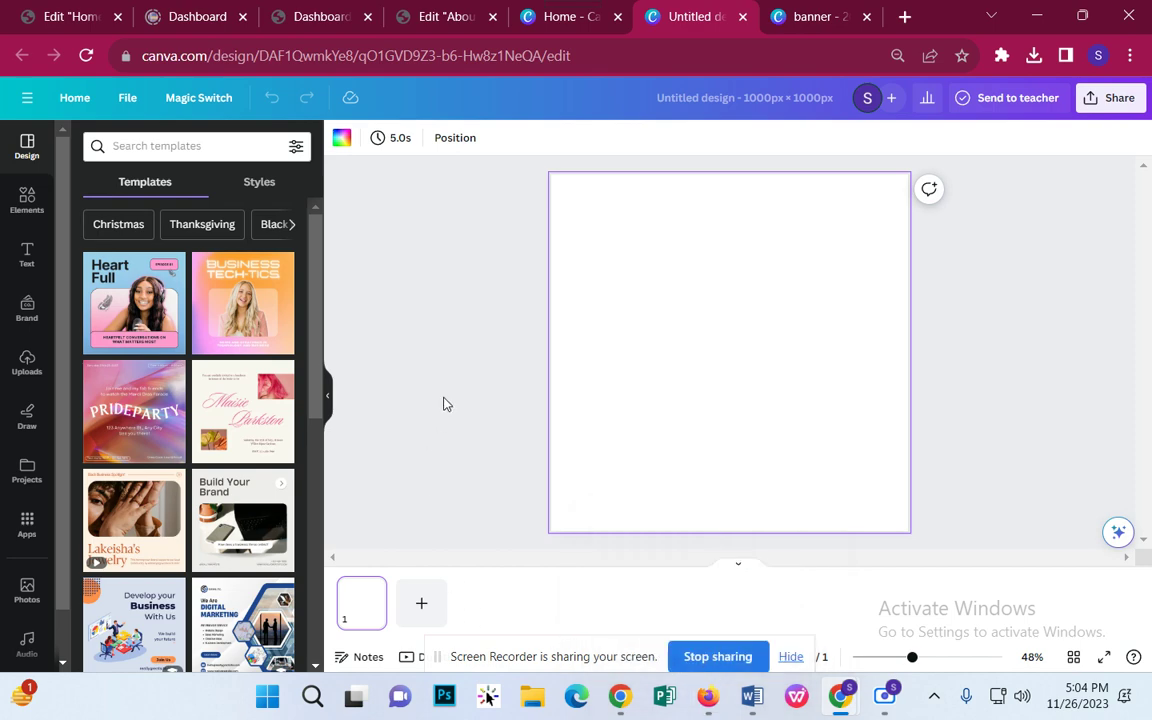
scroll(210, 527, "down", 2)
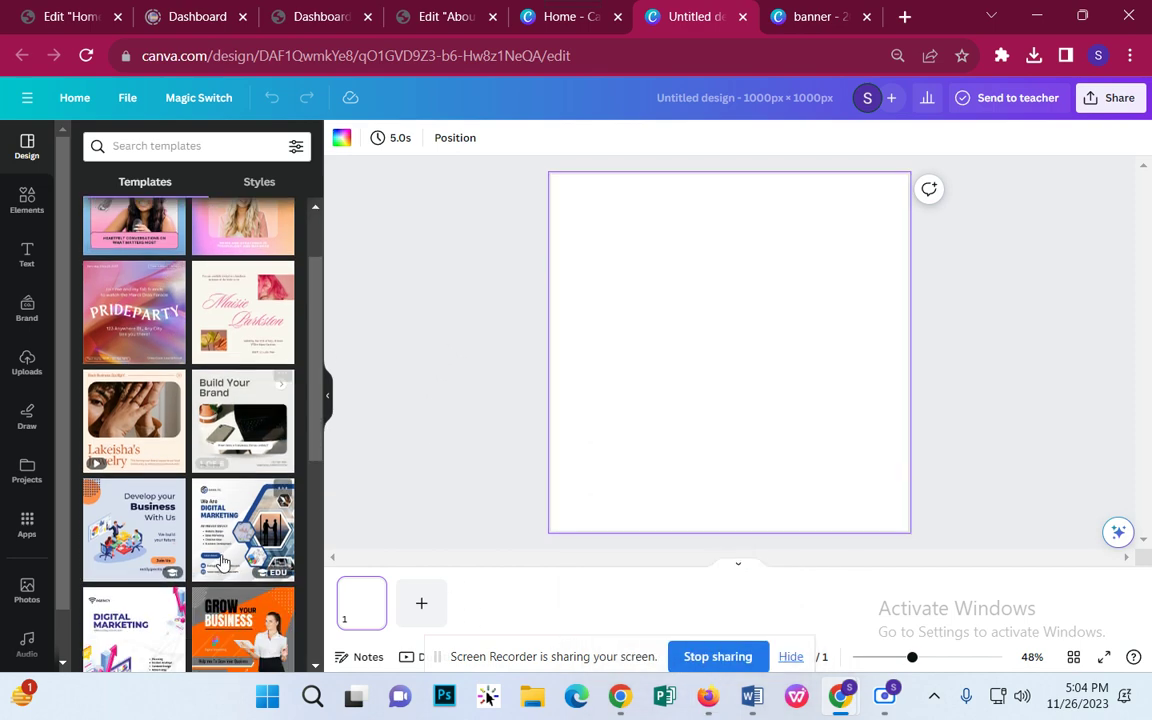
Step: Search templates for 'Digital marketing agency' and browse the matching results
left_click(152, 148)
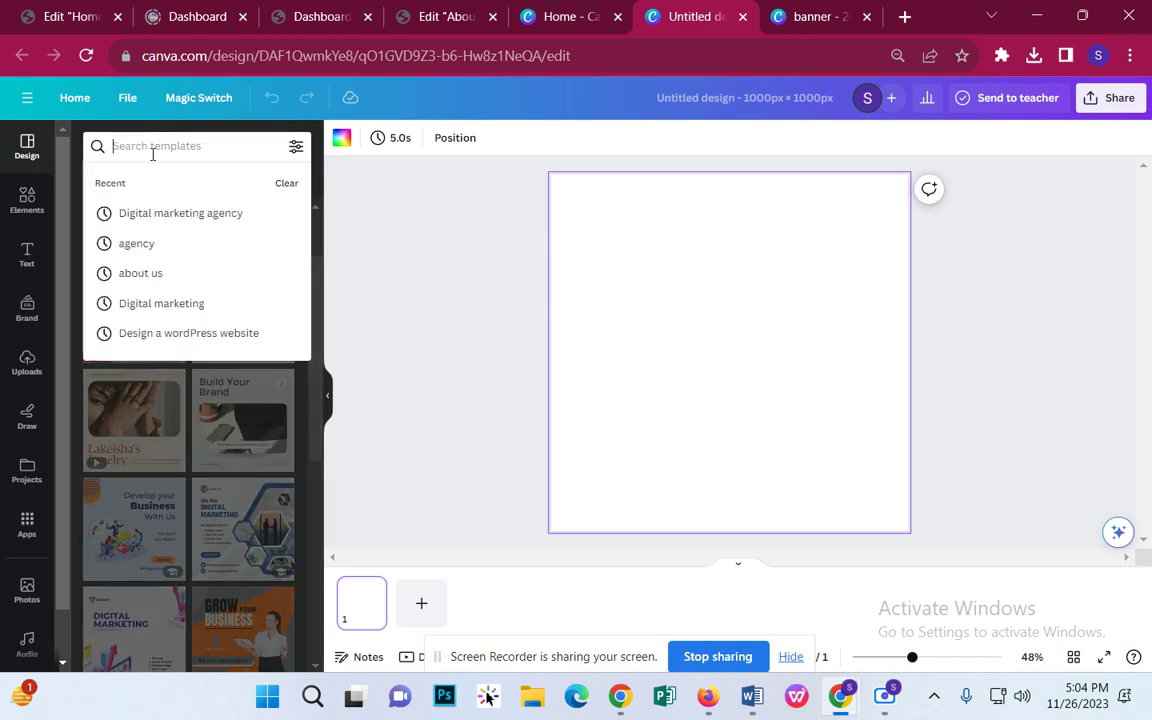
left_click(145, 214)
scroll(208, 293, "down", 4)
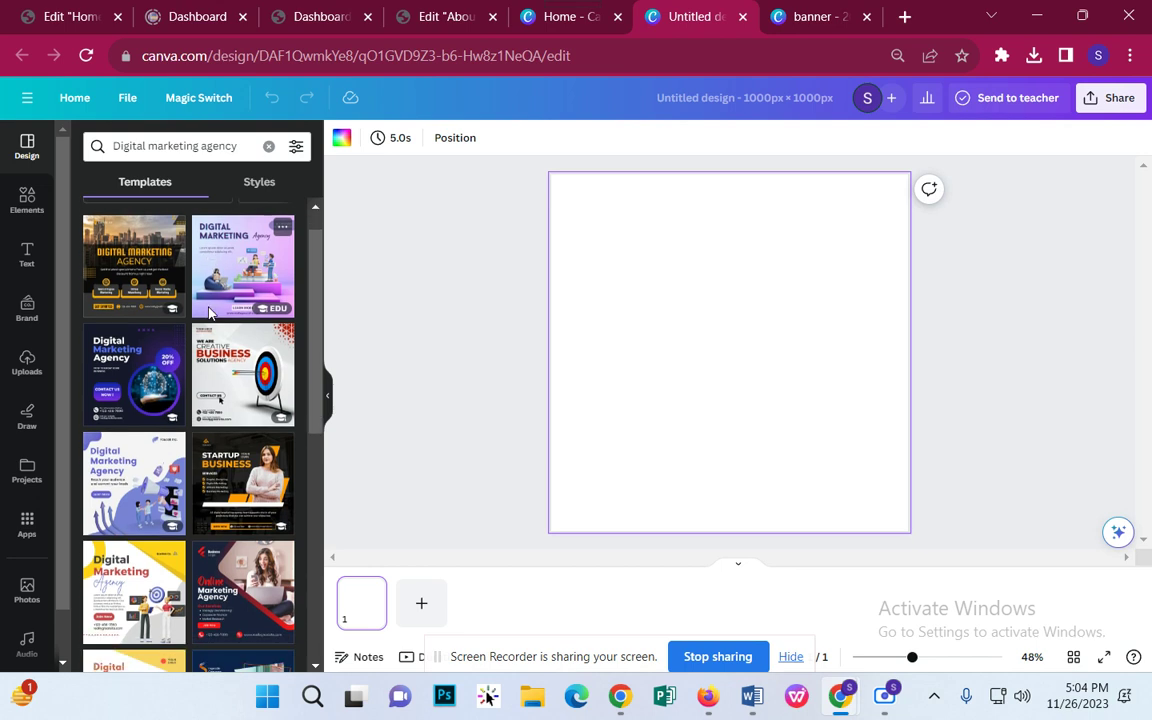
scroll(300, 440, "up", 4)
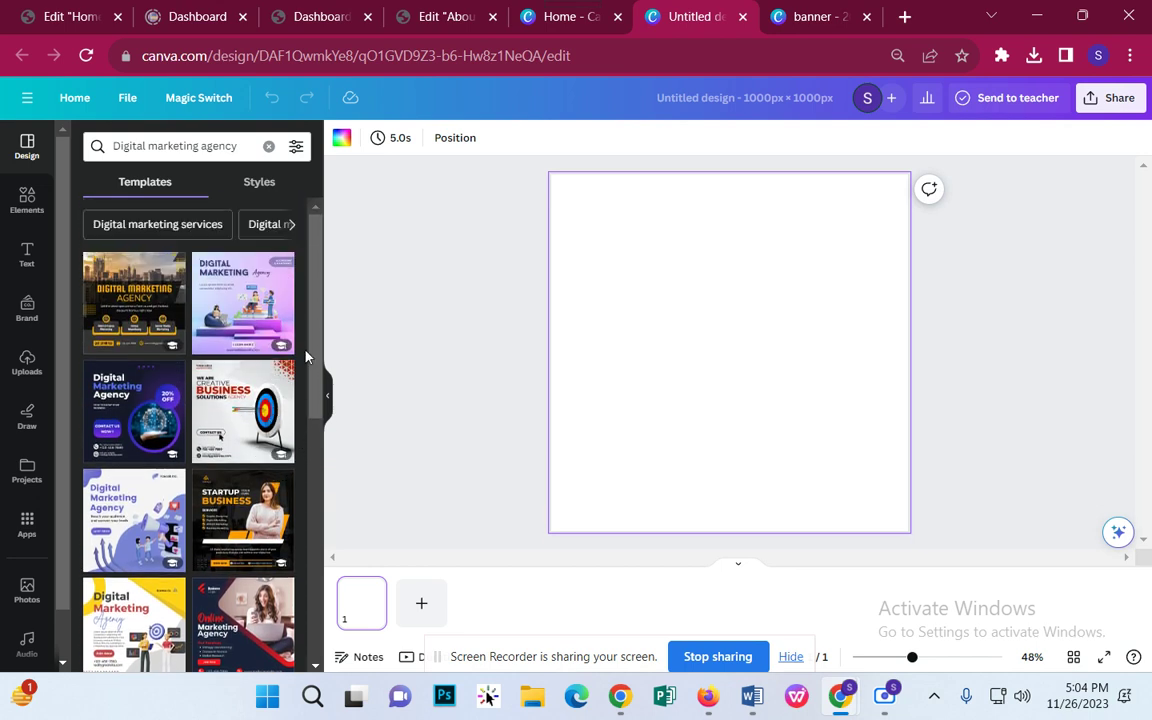
scroll(235, 380, "down", 5)
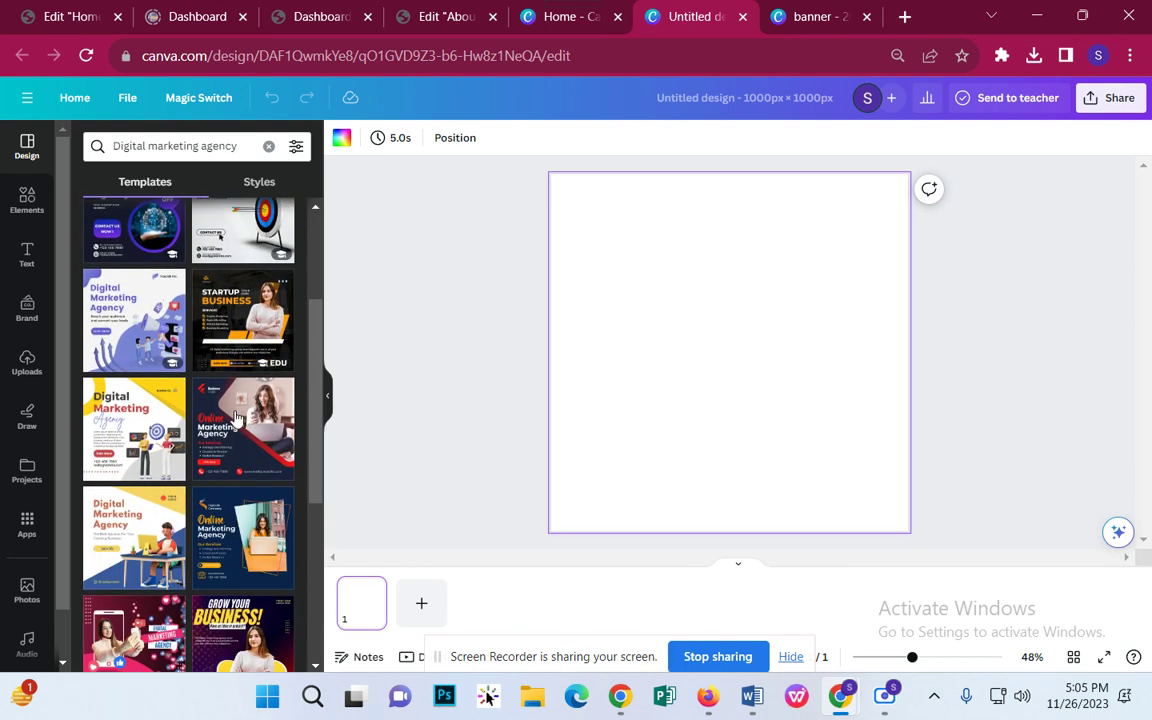
scroll(226, 525, "down", 2)
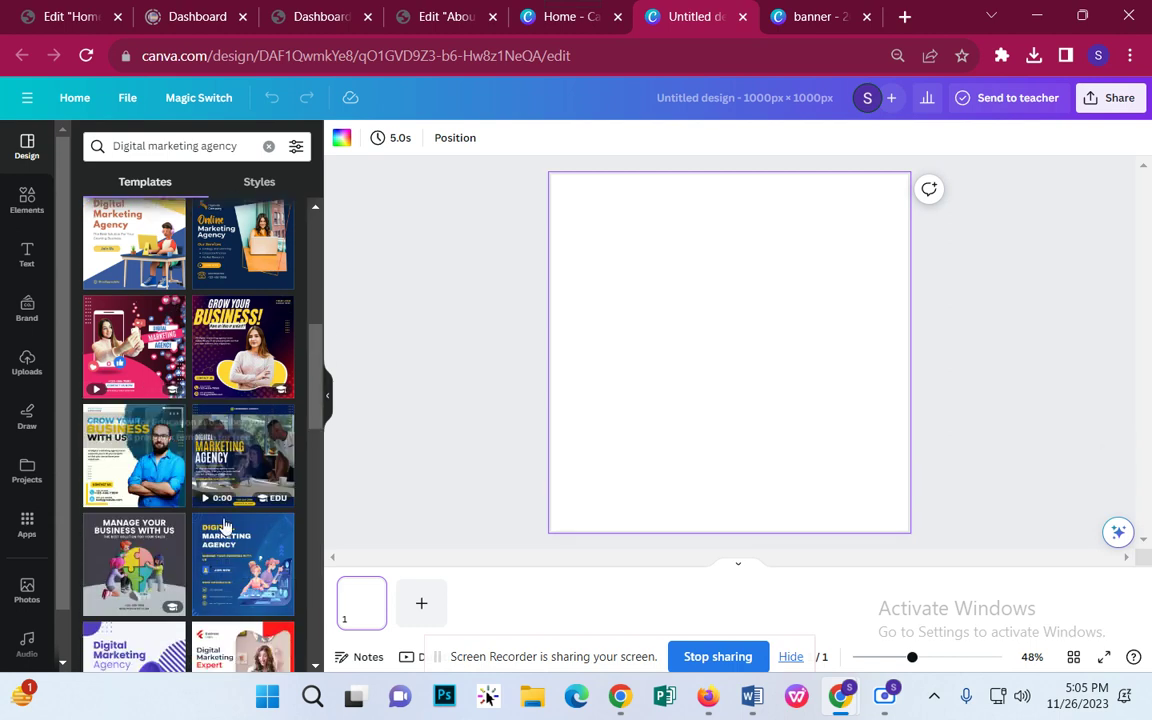
scroll(192, 487, "down", 3)
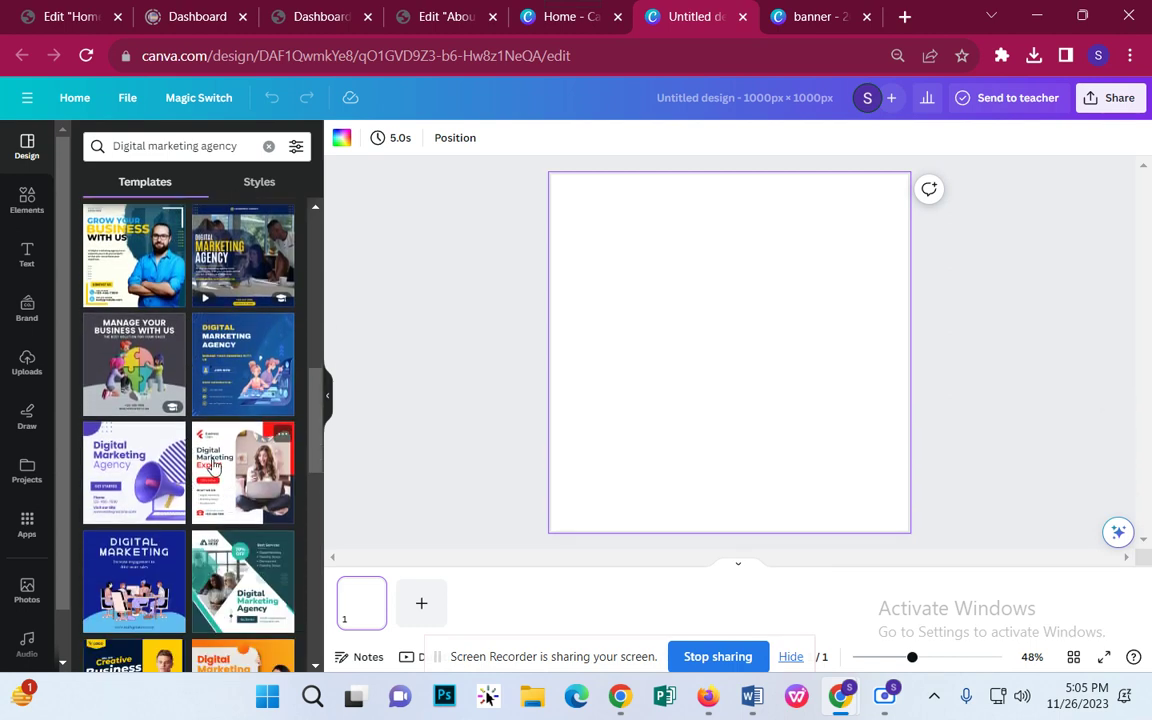
Step: Apply the Manage Your Business With Us template, keeping its main heading
left_click(146, 362)
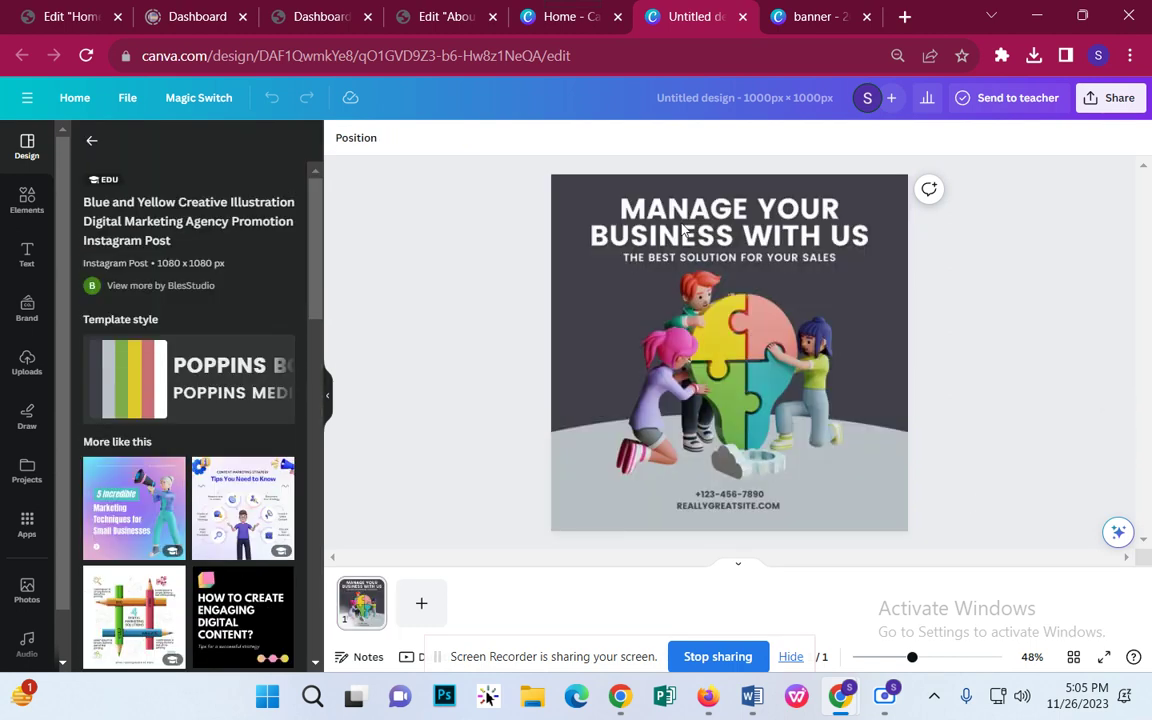
left_click(683, 229)
left_click(706, 218)
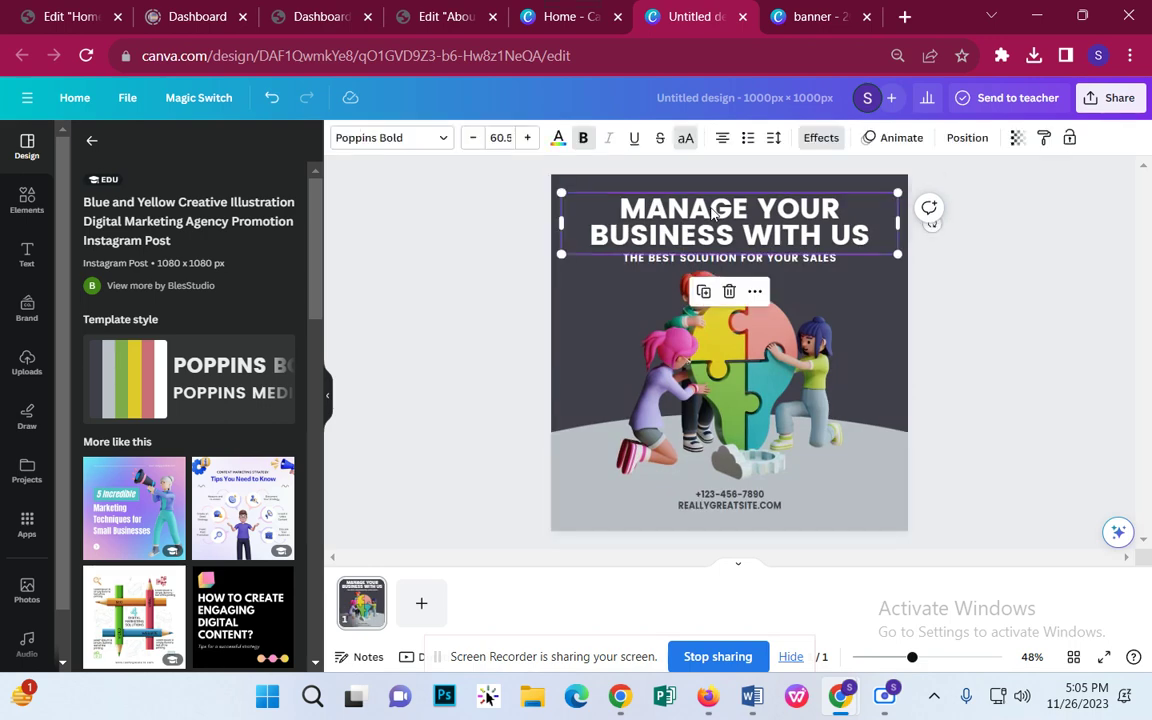
key("Delete")
key("ctrl+z")
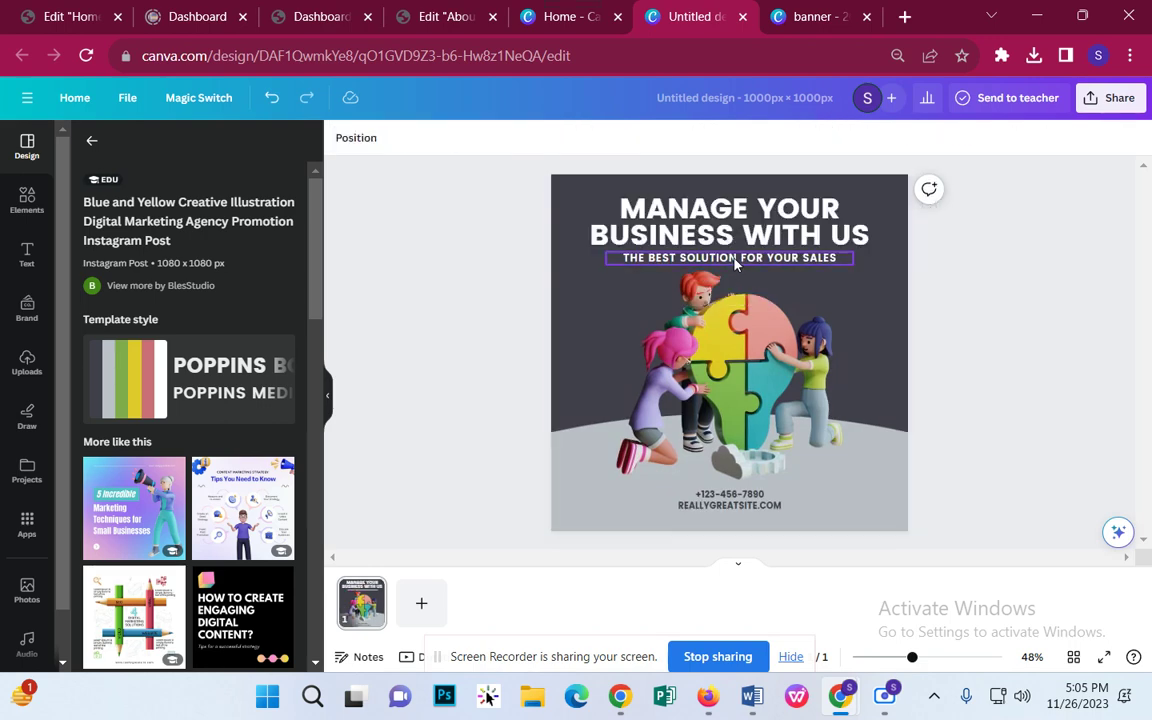
Step: Delete the phone number and website lines from the contact details
left_click(730, 500)
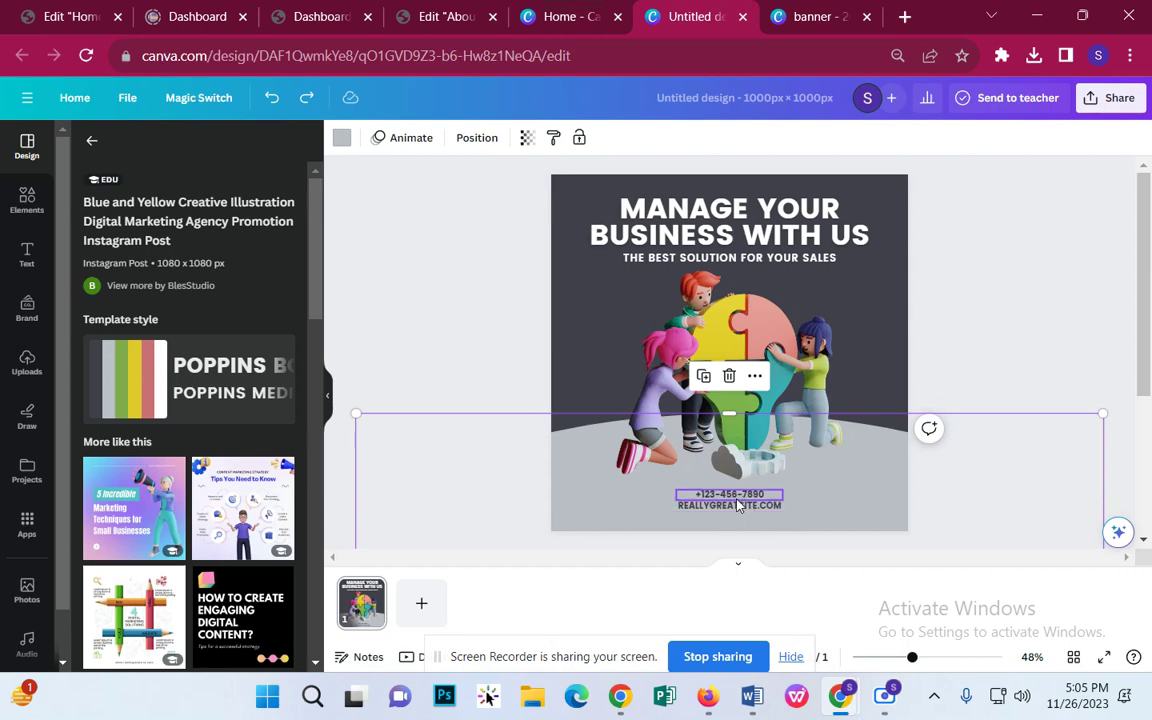
left_click(738, 505)
left_click(729, 452)
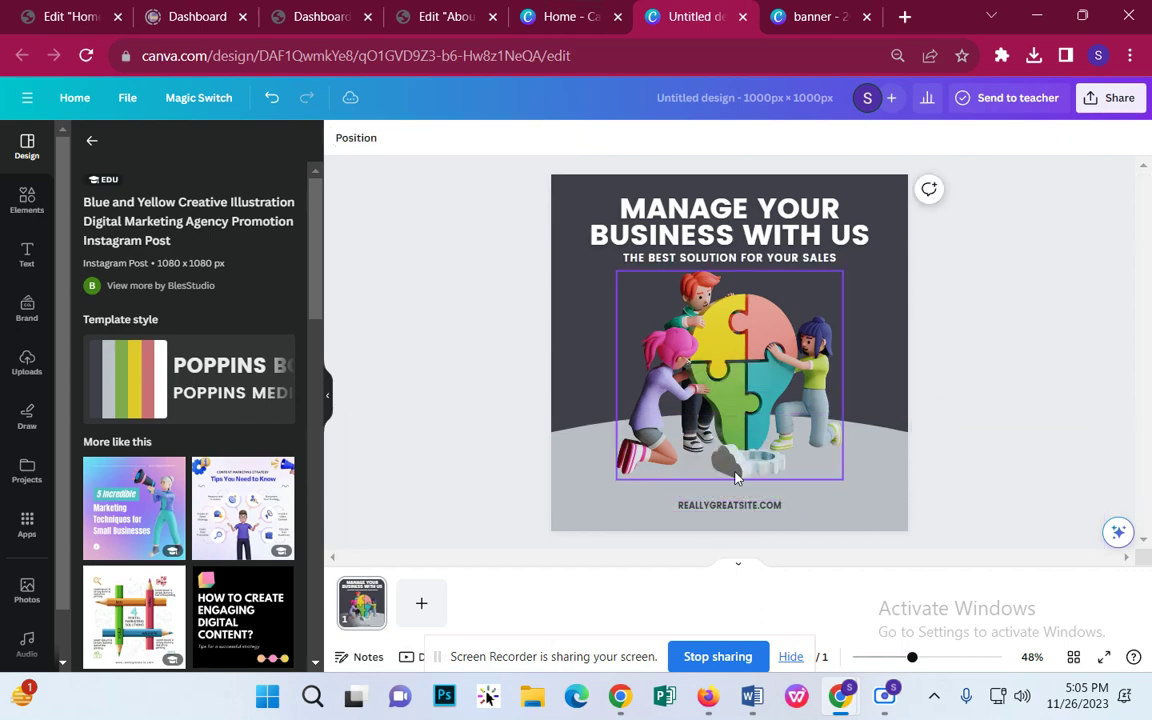
left_click(738, 512)
left_click(729, 463)
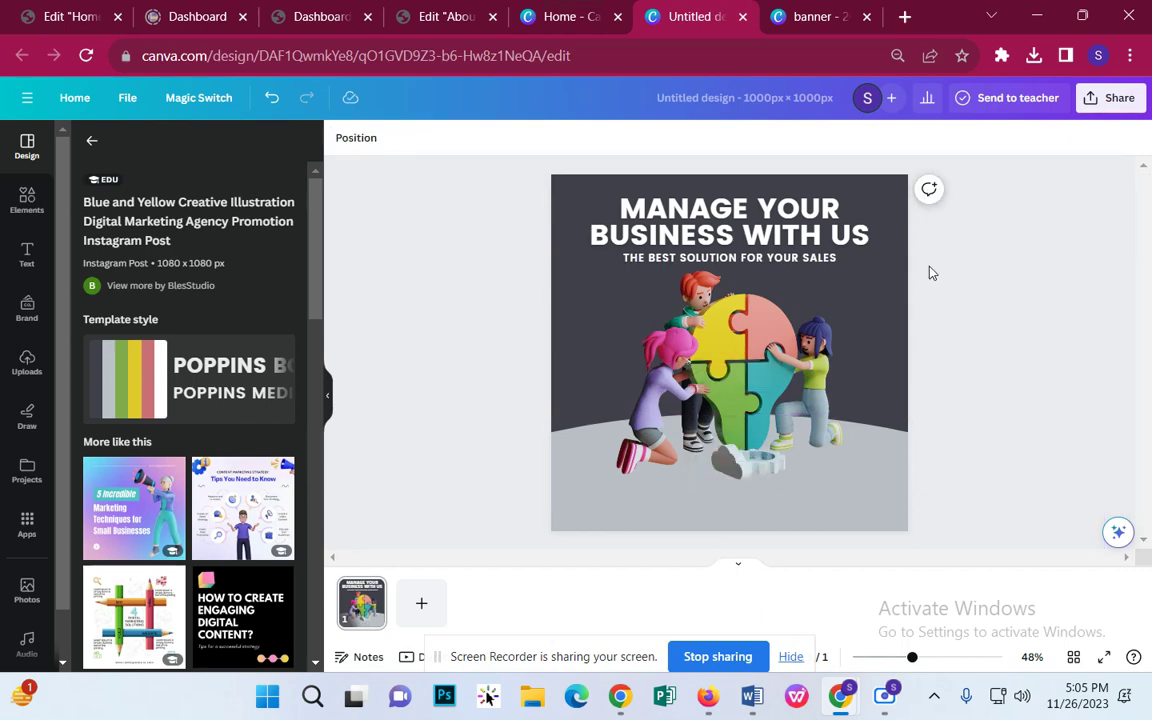
Step: Download the design as a PNG and go back to the Elementor editor
left_click(1112, 97)
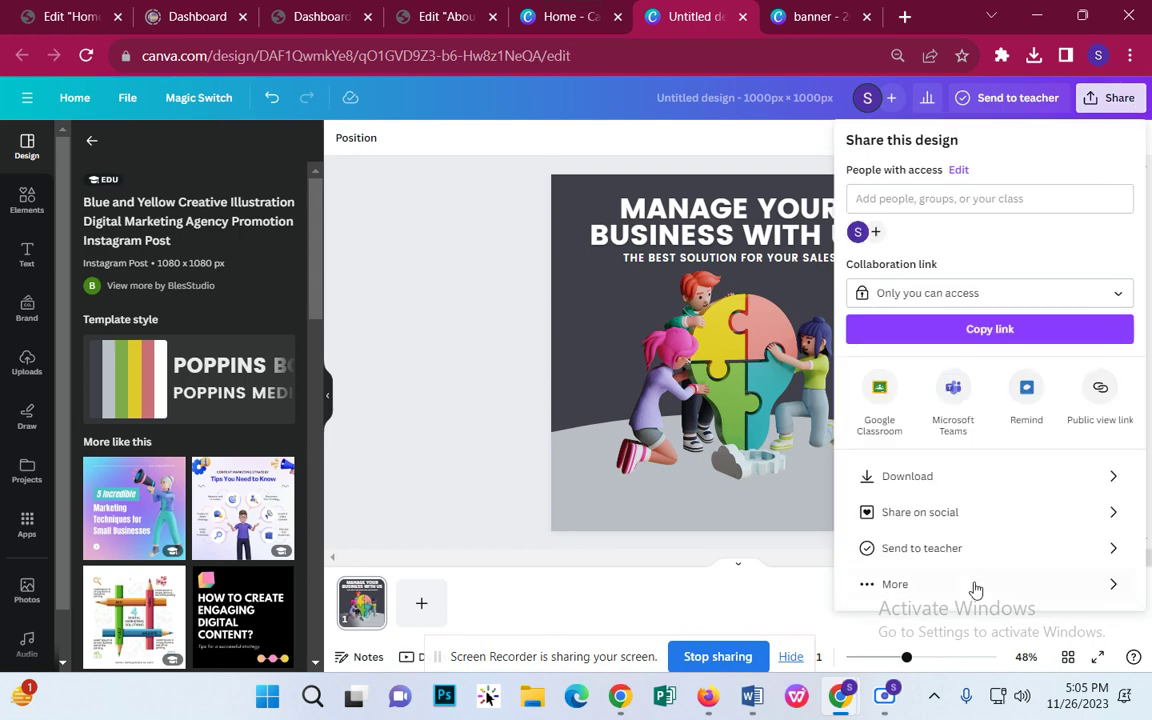
left_click(925, 487)
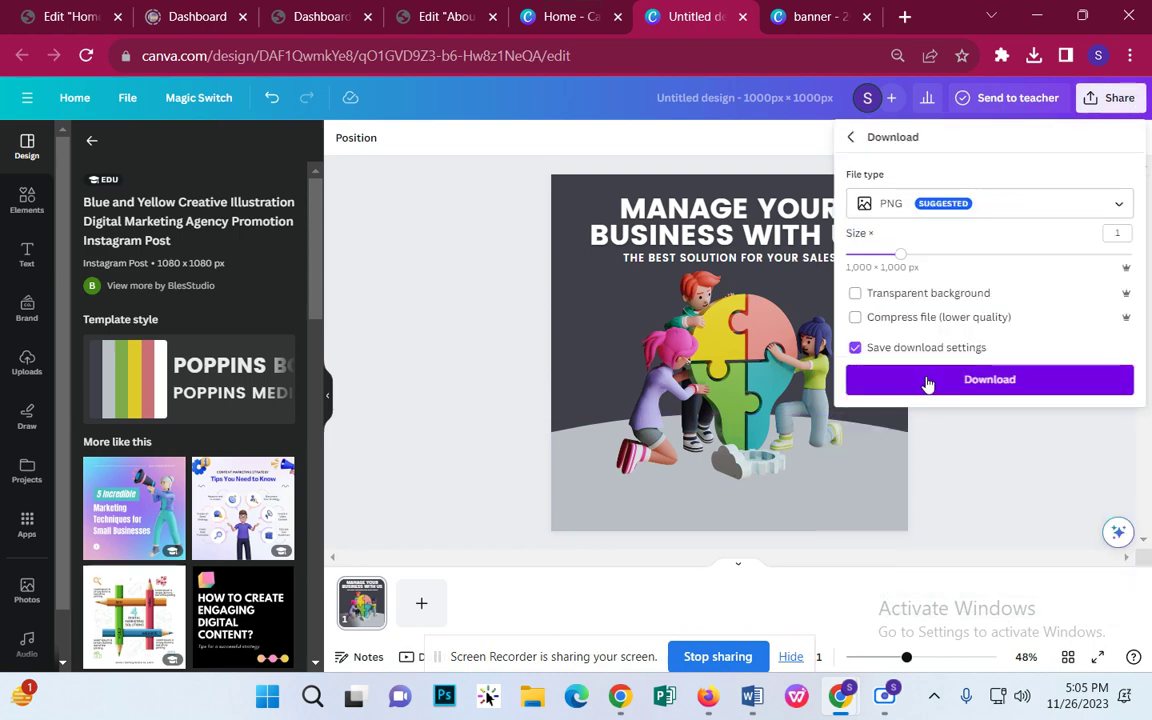
left_click(928, 380)
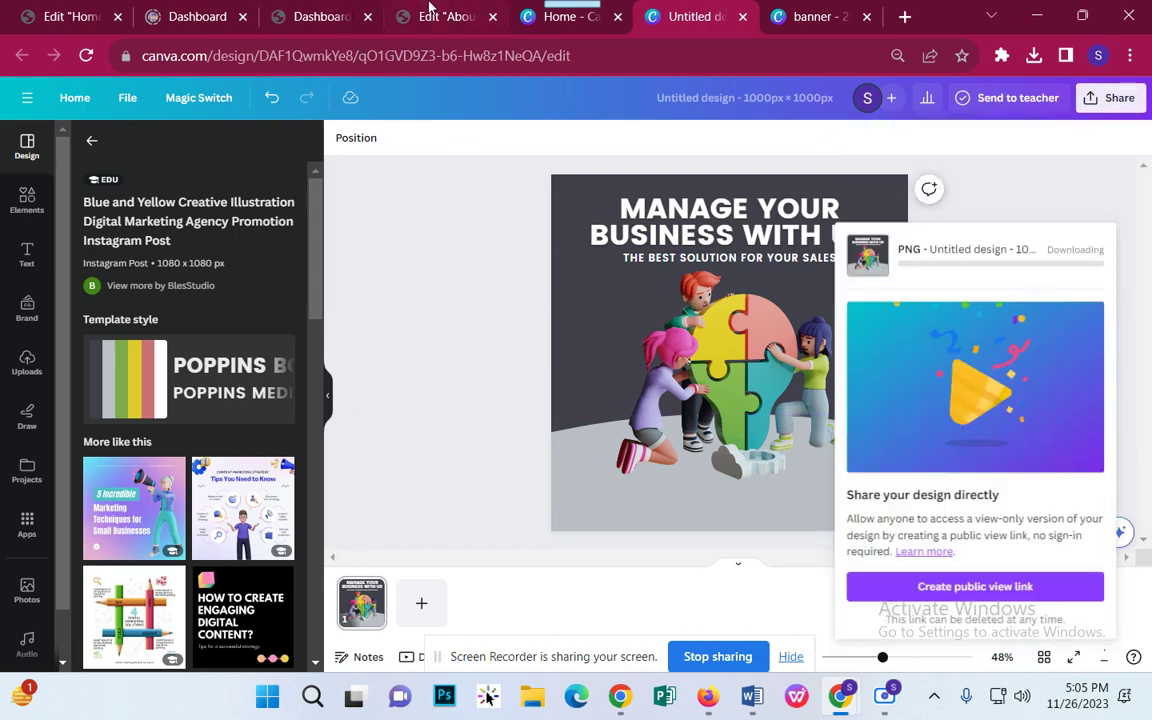
left_click(447, 16)
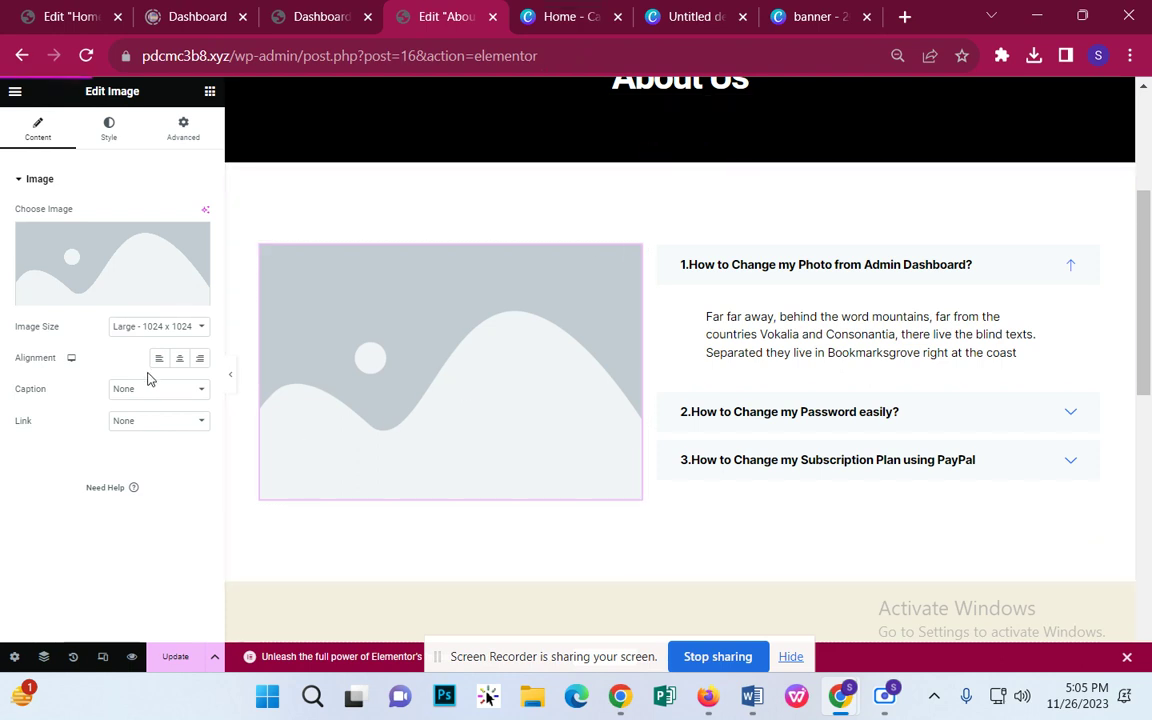
Step: Upload Untitled design (20).png to the media library and insert it into the image widget
left_click(108, 296)
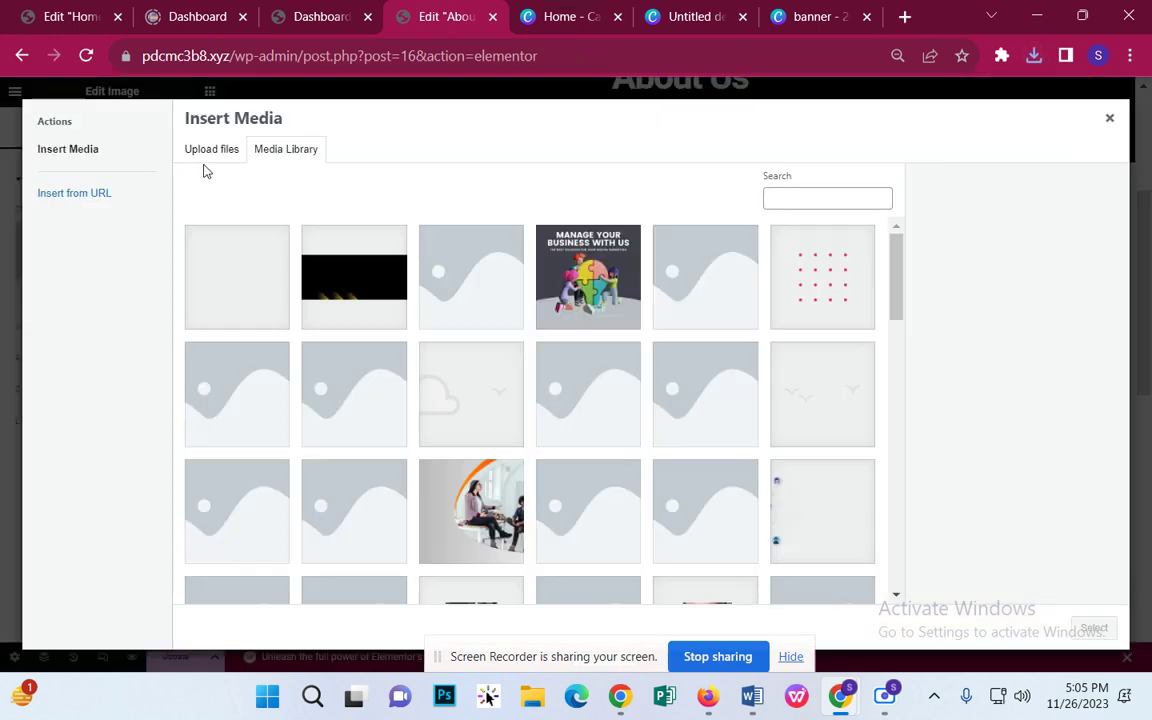
left_click(239, 149)
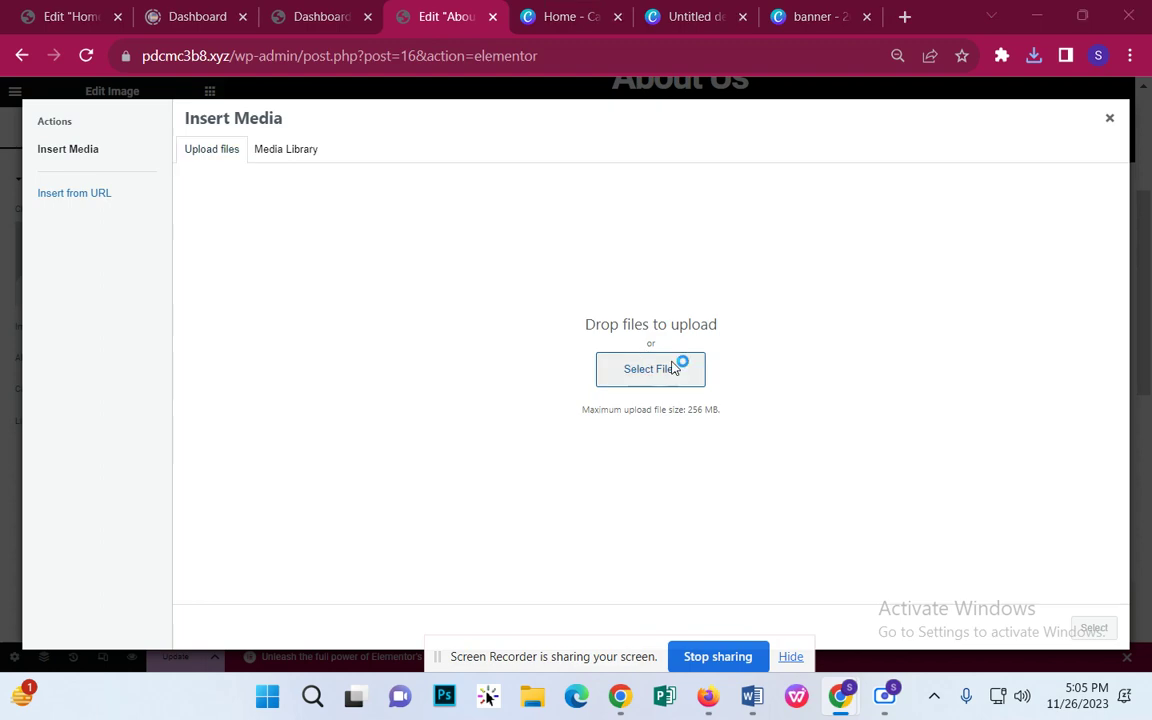
left_click(676, 362)
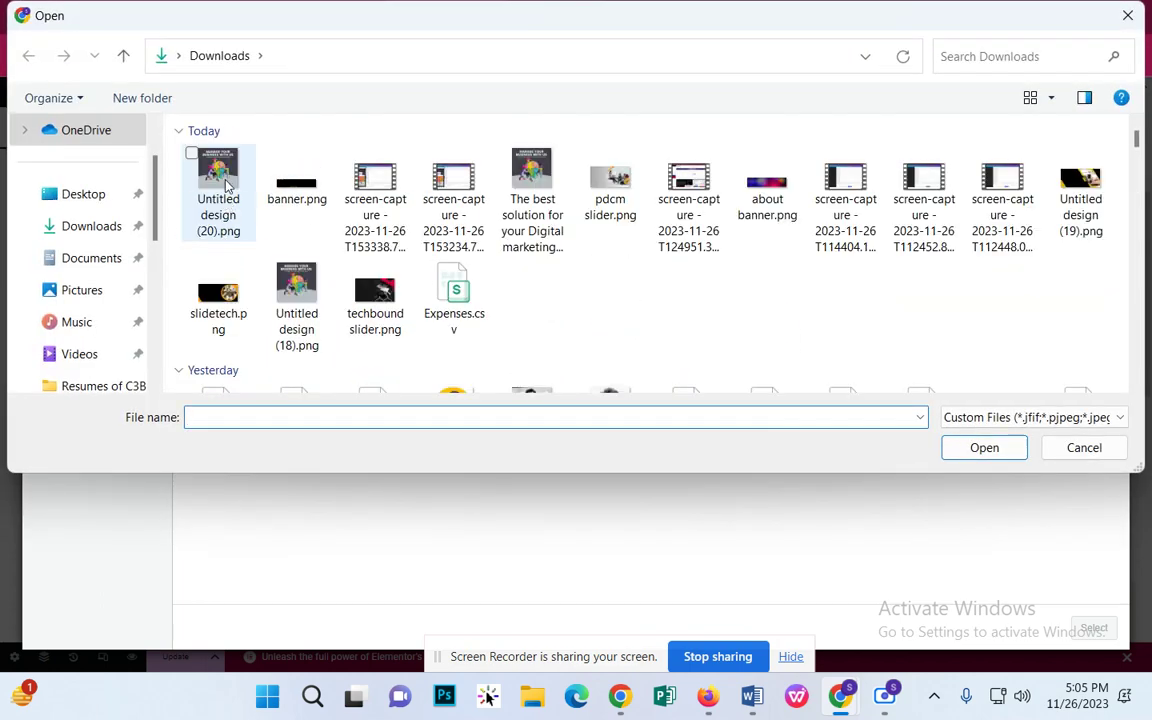
double_click(229, 177)
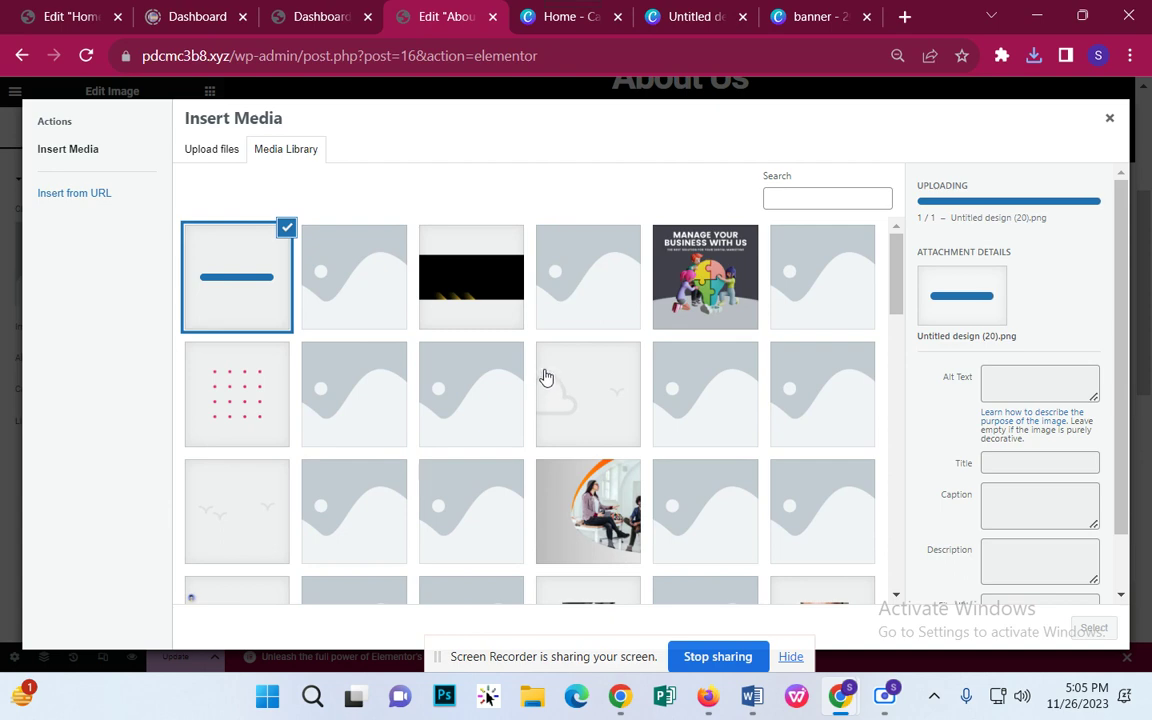
left_click(1093, 627)
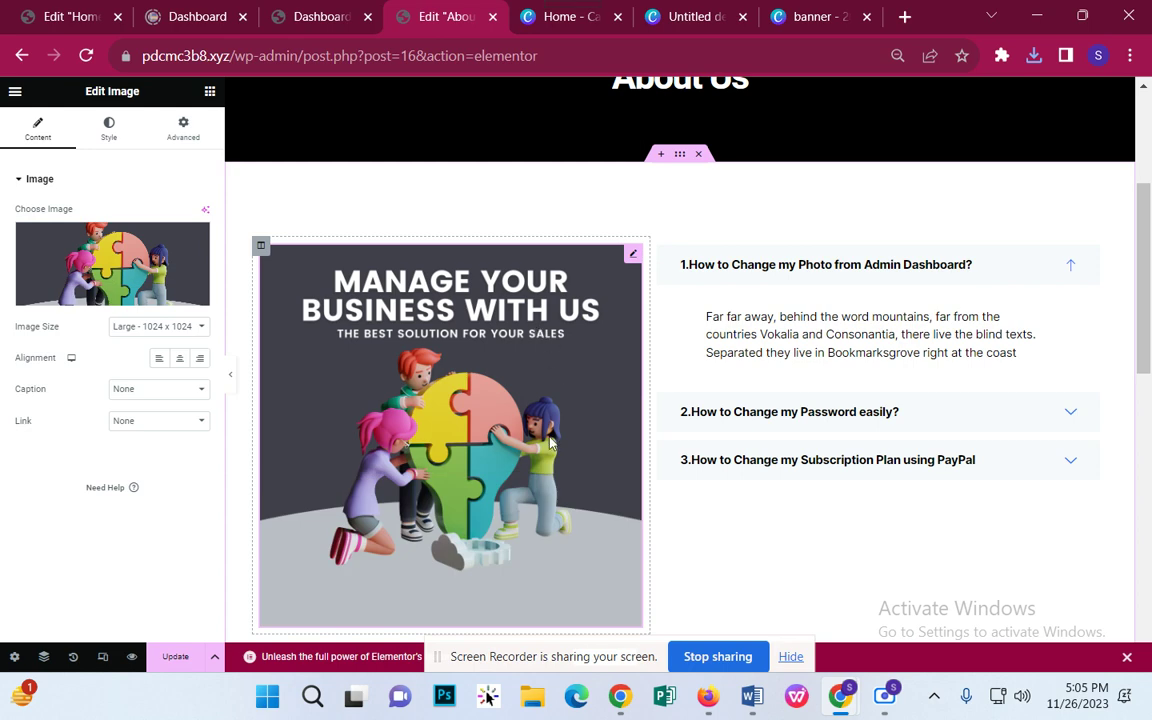
Step: Delete the accordion widget from the right column
scroll(555, 364, "down", 1)
scroll(555, 364, "up", 4)
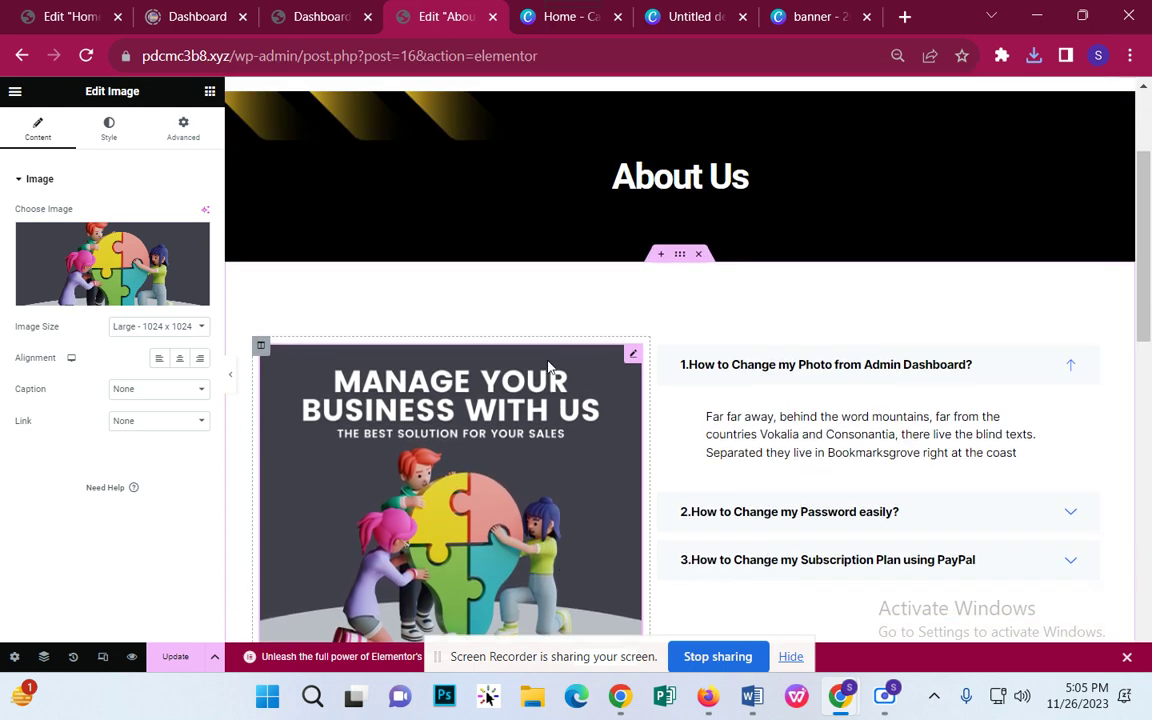
scroll(511, 357, "down", 3)
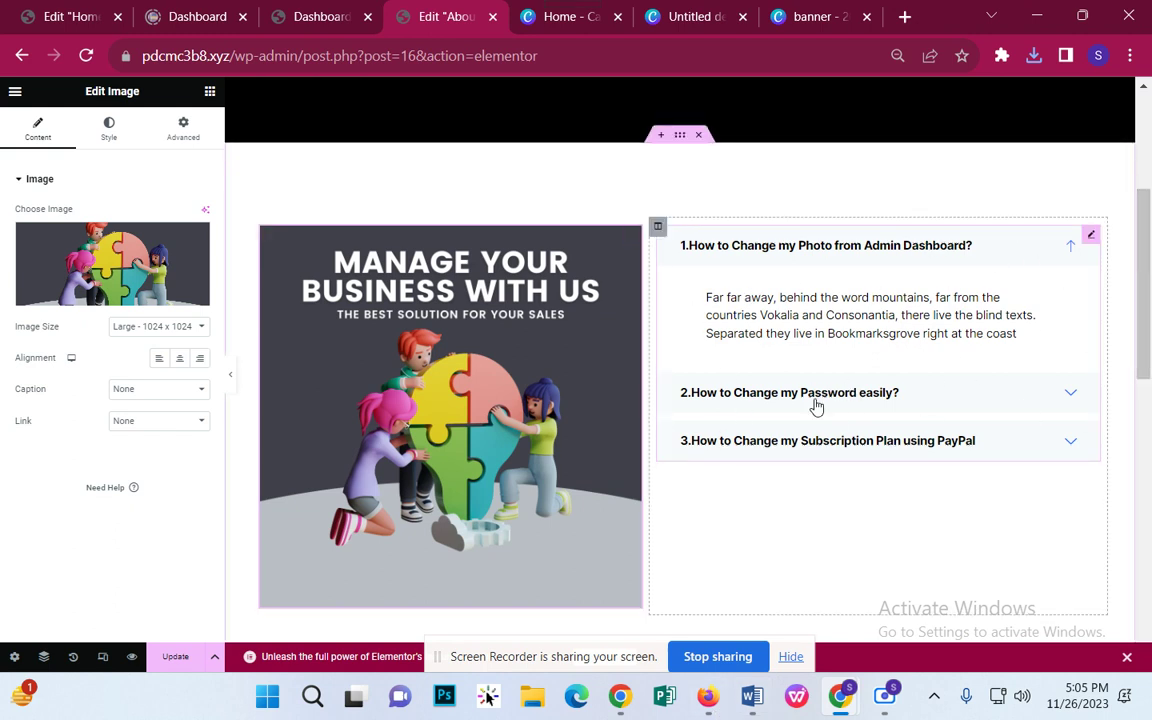
right_click(1088, 245)
left_click(1032, 541)
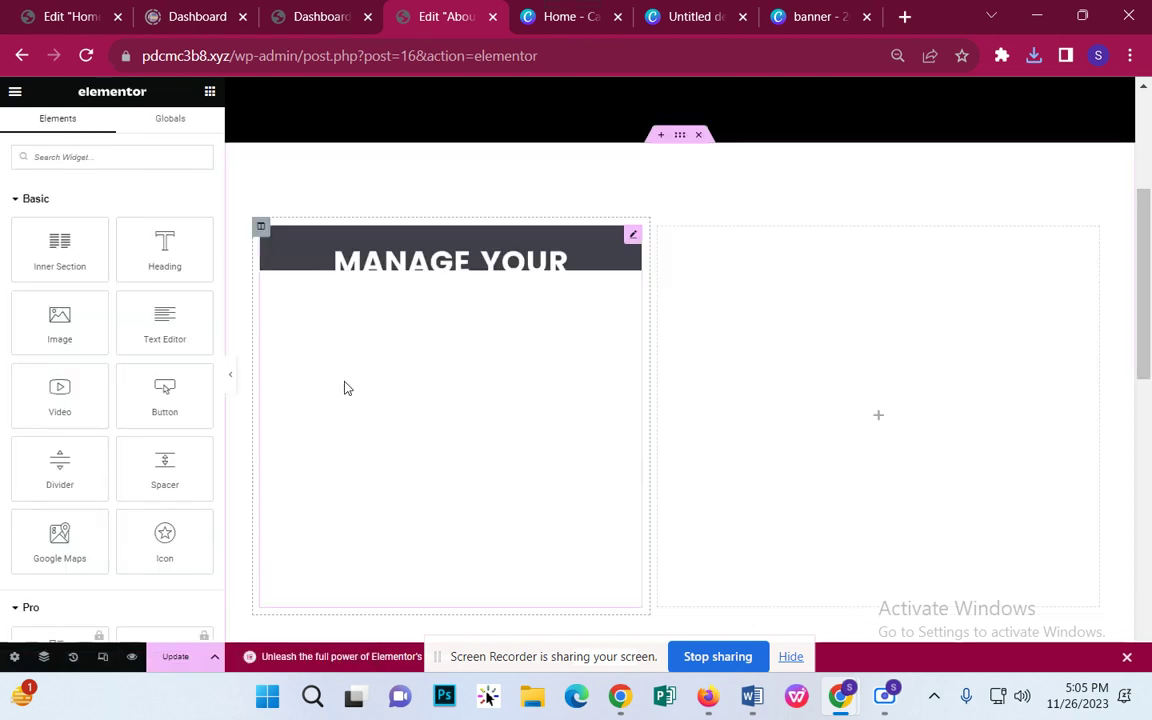
Step: Add a Text Editor widget to the empty right column, then delete it again
left_click_drag(164, 322, 828, 231)
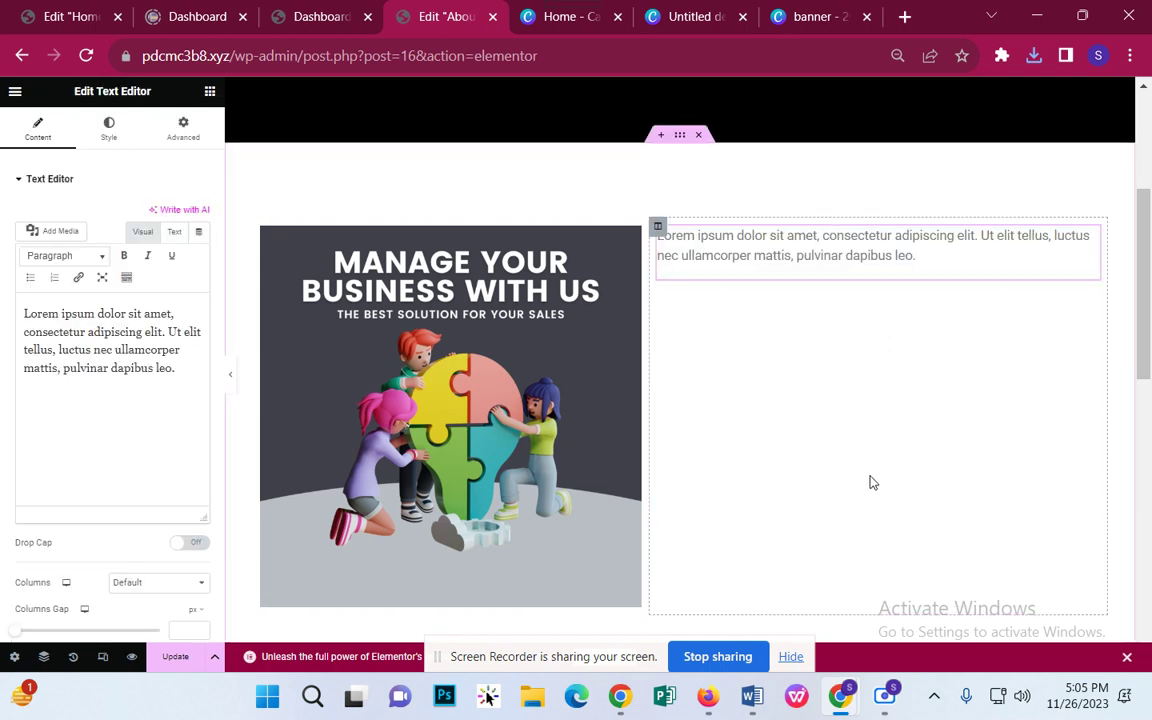
scroll(870, 483, "down", 2)
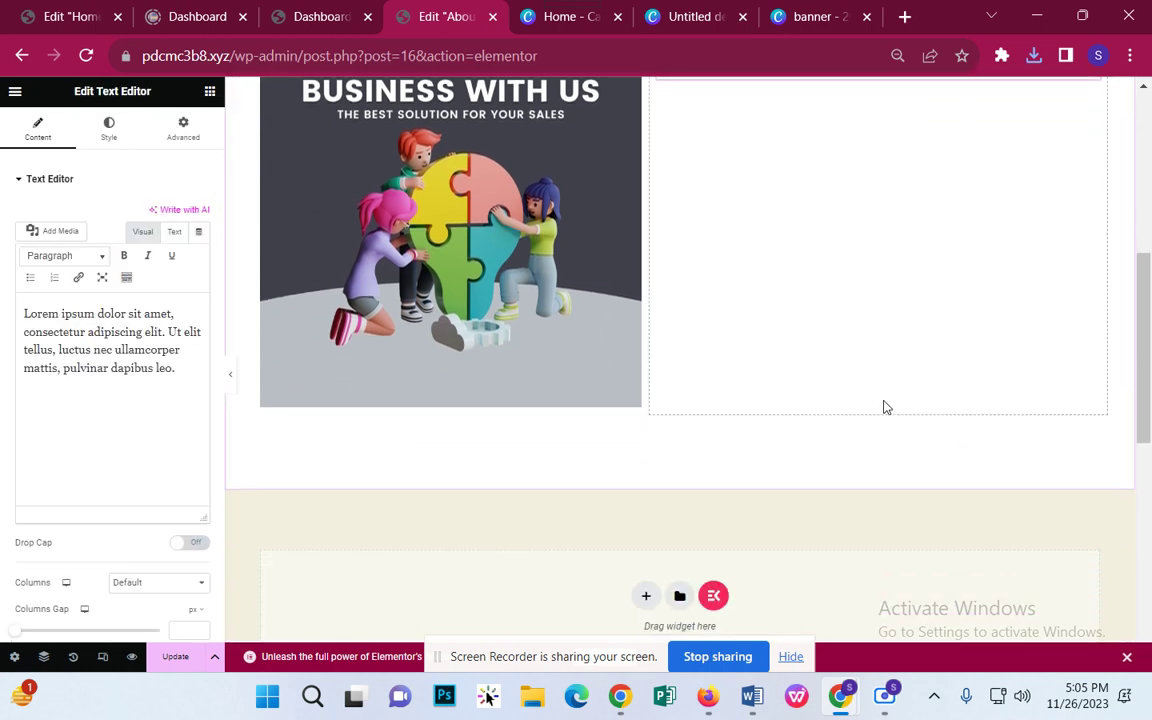
scroll(865, 396, "up", 1)
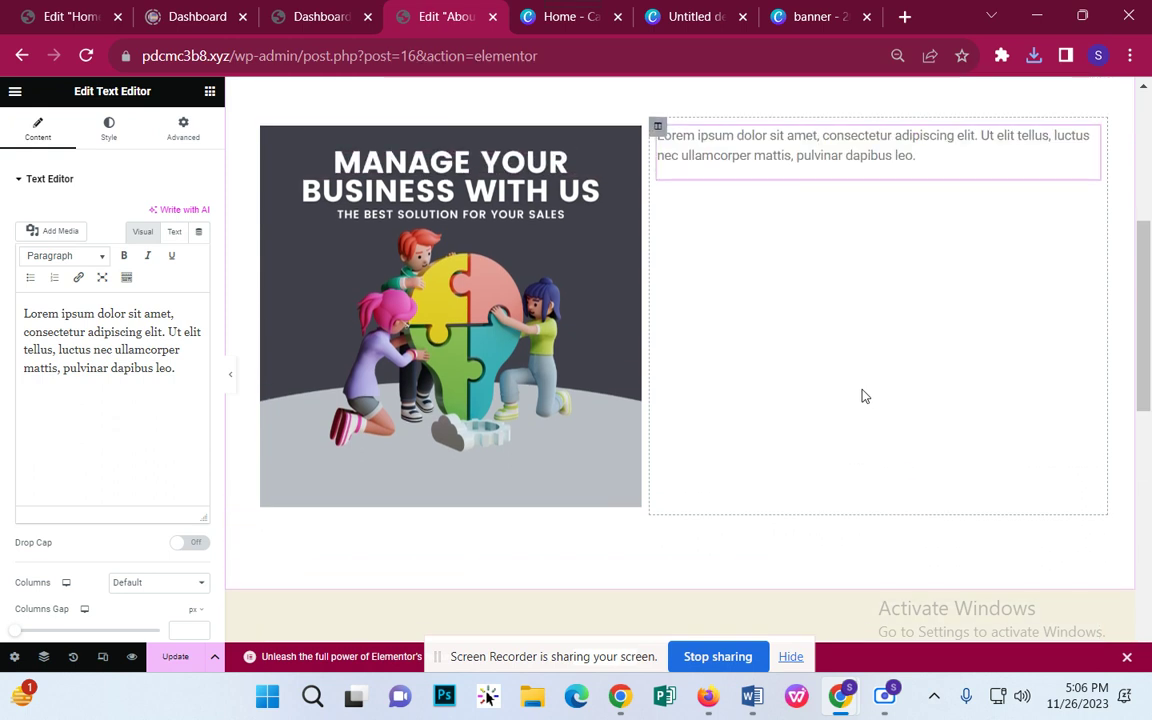
scroll(854, 406, "down", 1)
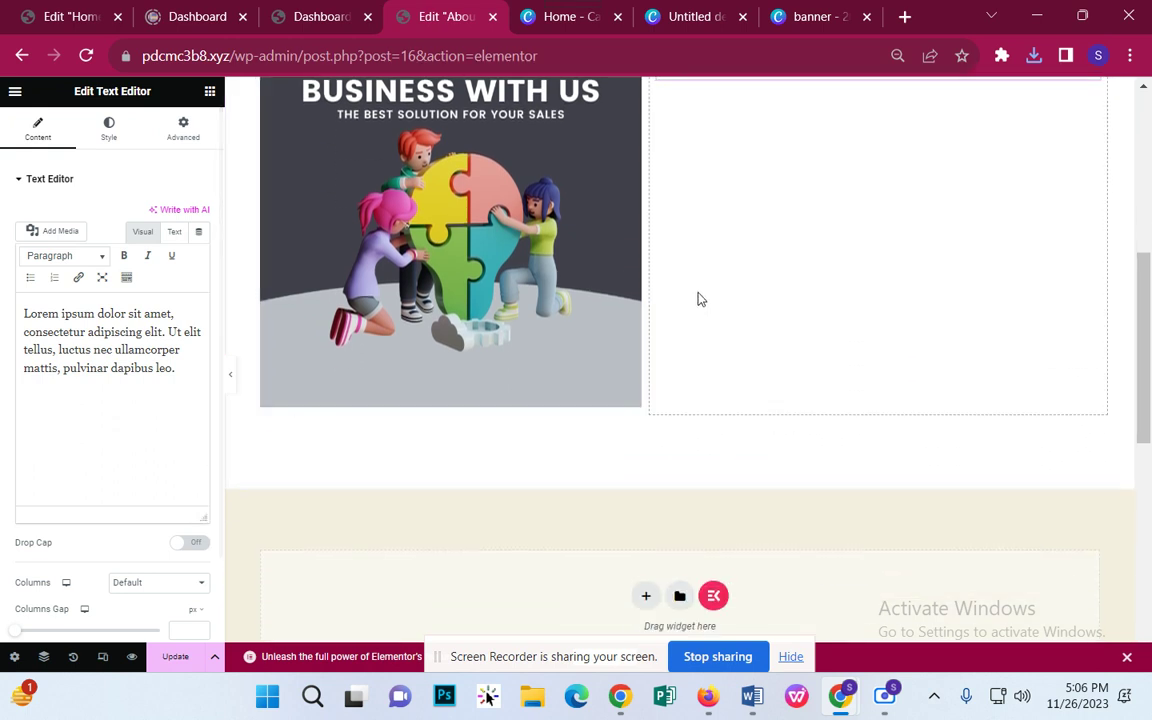
scroll(731, 341, "up", 2)
right_click(1086, 246)
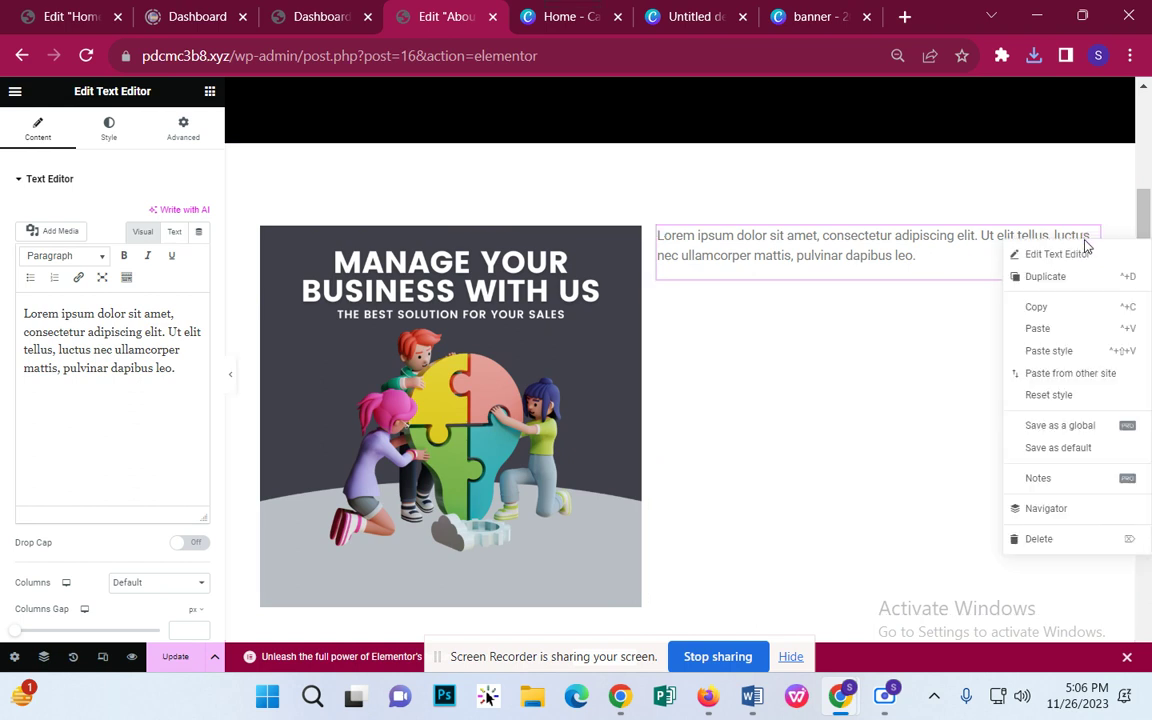
left_click(1077, 539)
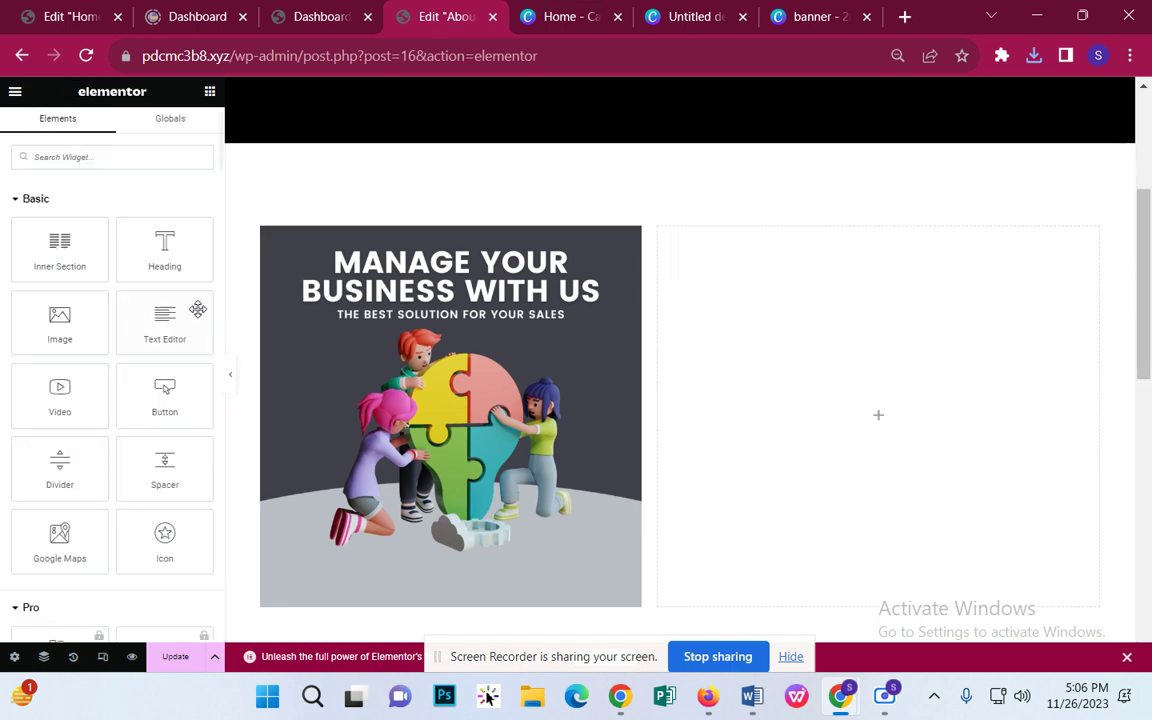
Step: Add and remove a two-column inner section, then place a Text Editor in the right column
left_click_drag(62, 250, 869, 276)
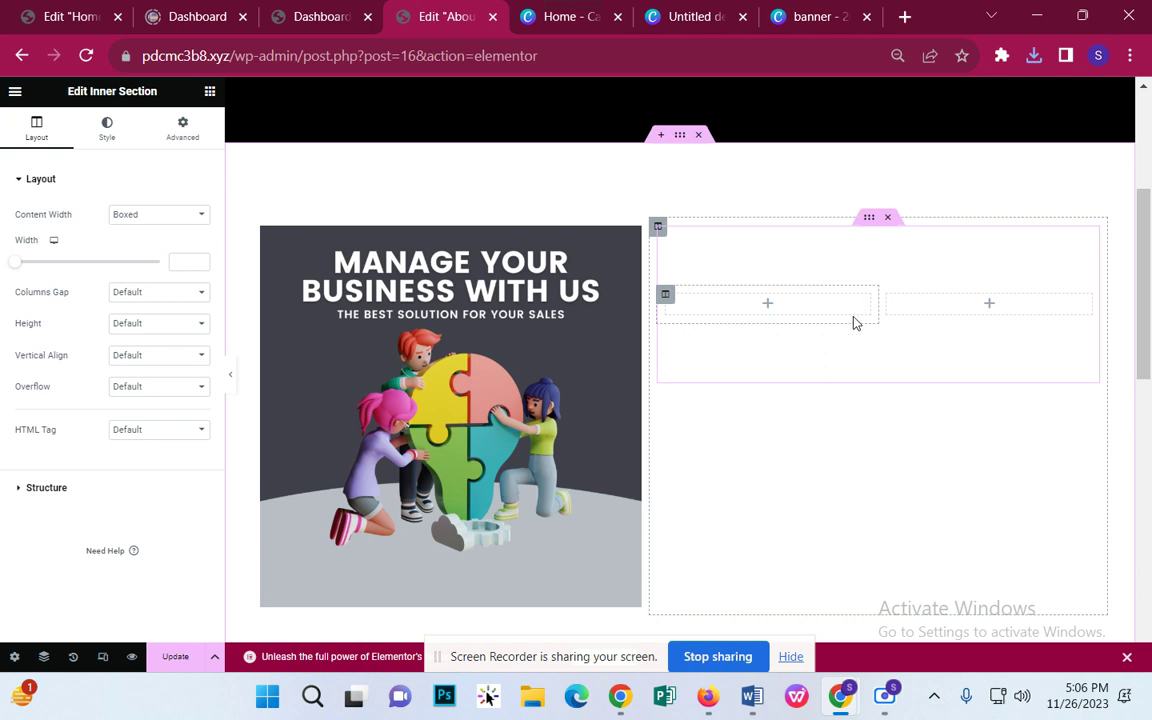
left_click(888, 219)
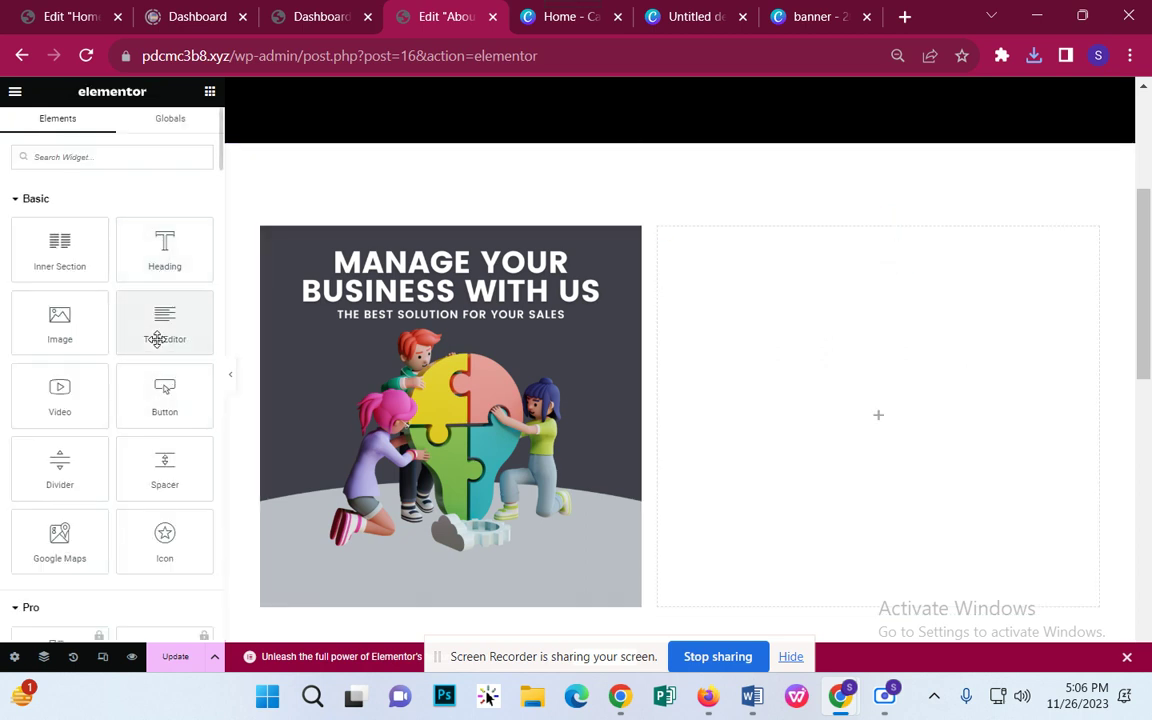
left_click_drag(159, 337, 761, 275)
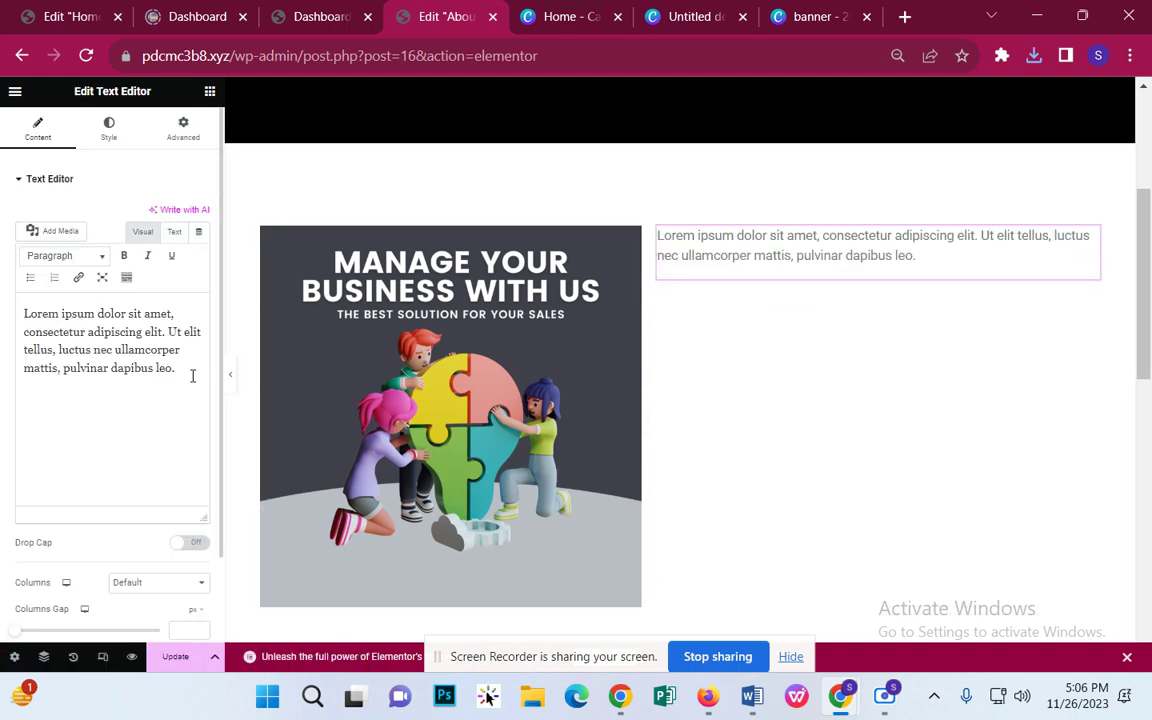
Step: Lengthen the Lorem ipsum text by pasting the paragraph three more times and trimming the end
left_click_drag(190, 375, 2, 295)
key("ctrl+c")
left_click(185, 368)
key("ctrl+v")
key("ctrl+v")
key("ctrl+v")
key("ctrl+v")
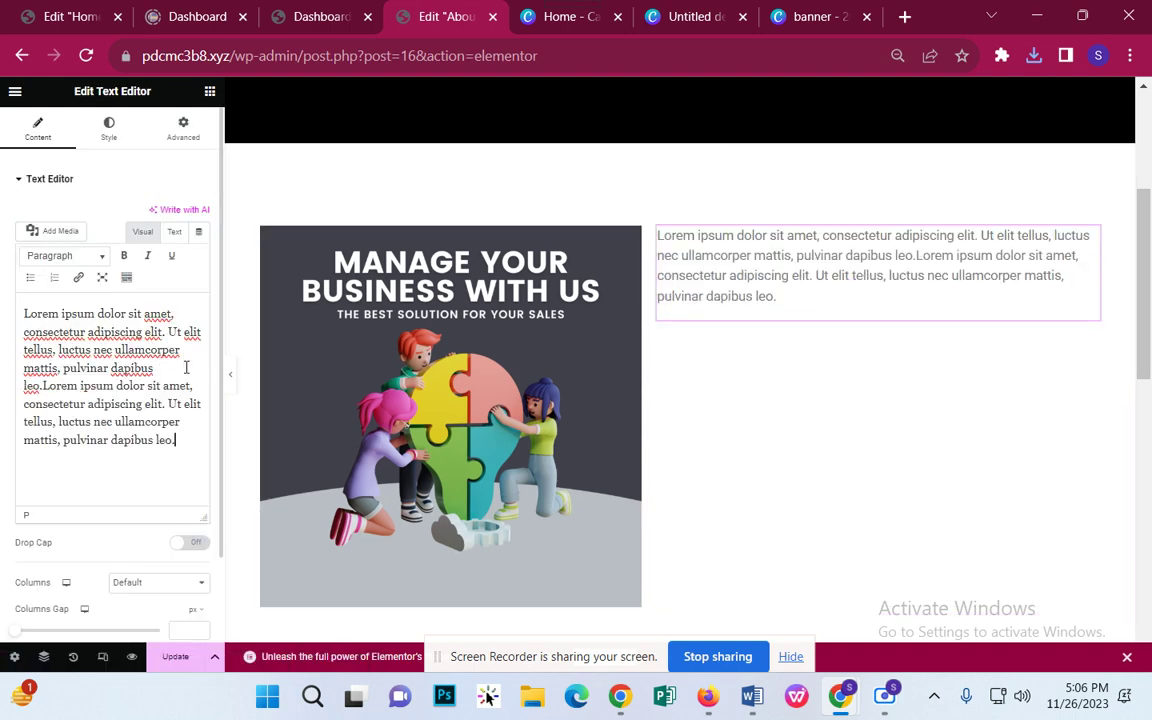
key("ctrl+v")
key("ctrl+v")
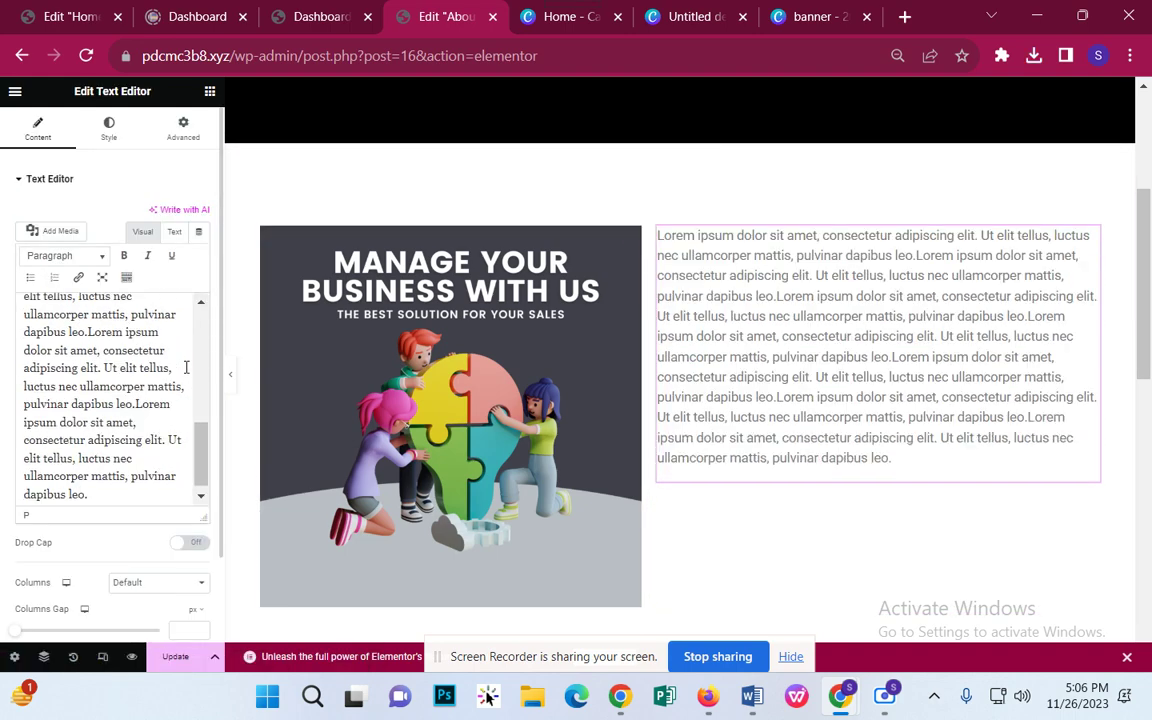
key("ctrl+v")
key("ctrl+v")
key("ctrl+v")
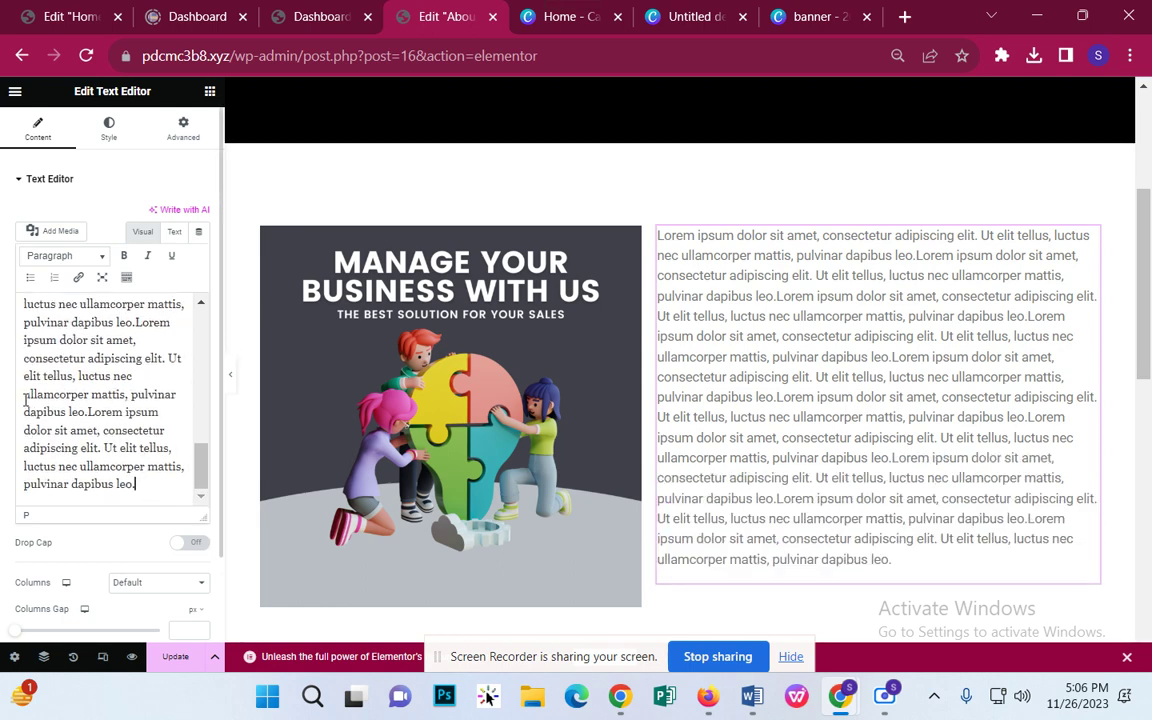
left_click_drag(139, 486, 20, 365)
key("BackSpace")
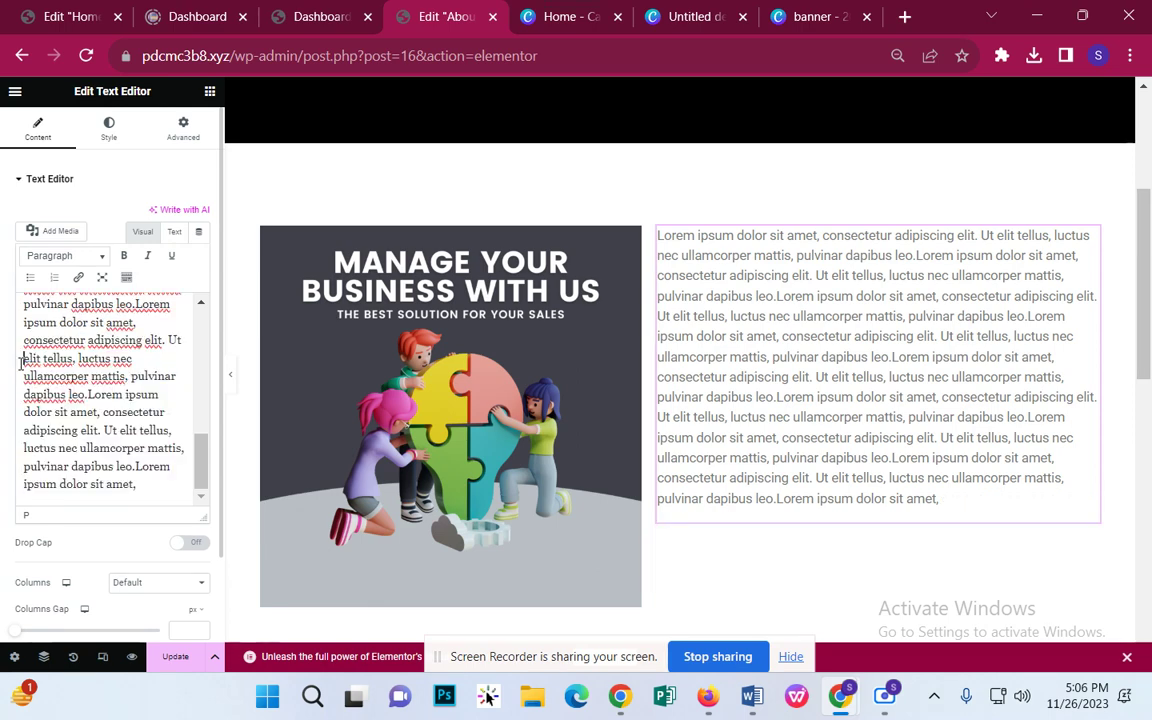
left_click_drag(137, 484, 25, 325)
Step: Try justified alignment on the text block in the Style tab, then remove it
scroll(140, 380, "down", 2)
scroll(733, 329, "down", 2)
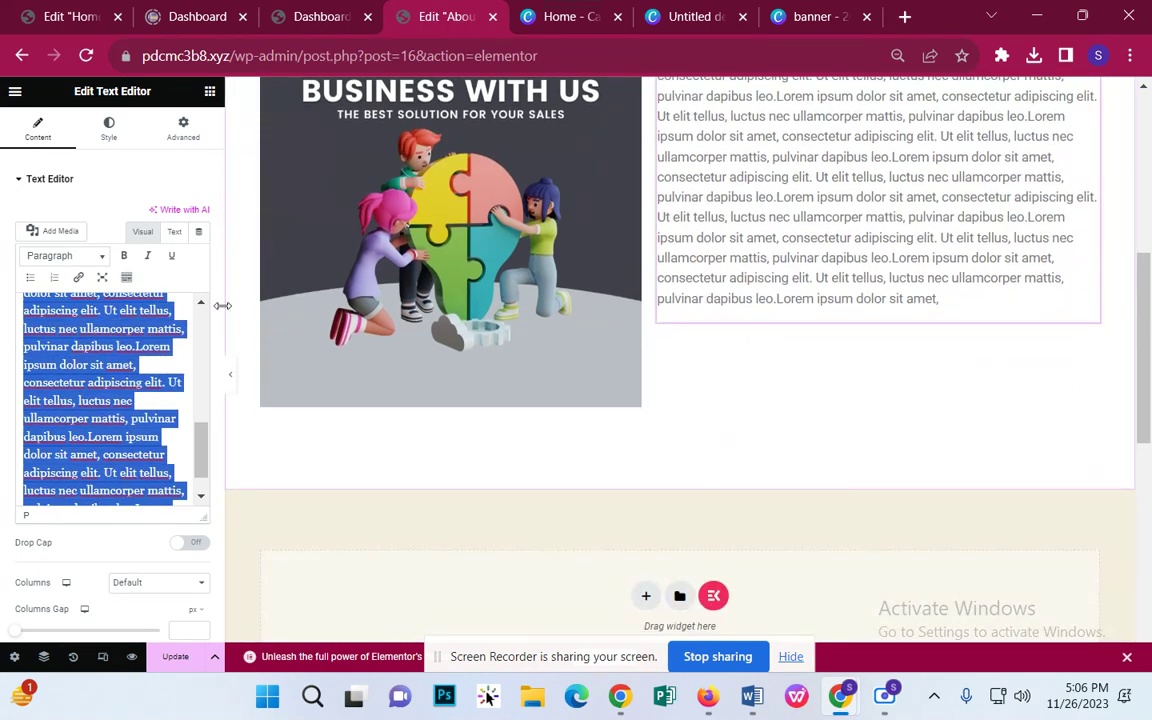
scroll(143, 427, "down", 1)
scroll(143, 427, "up", 1)
left_click(109, 130)
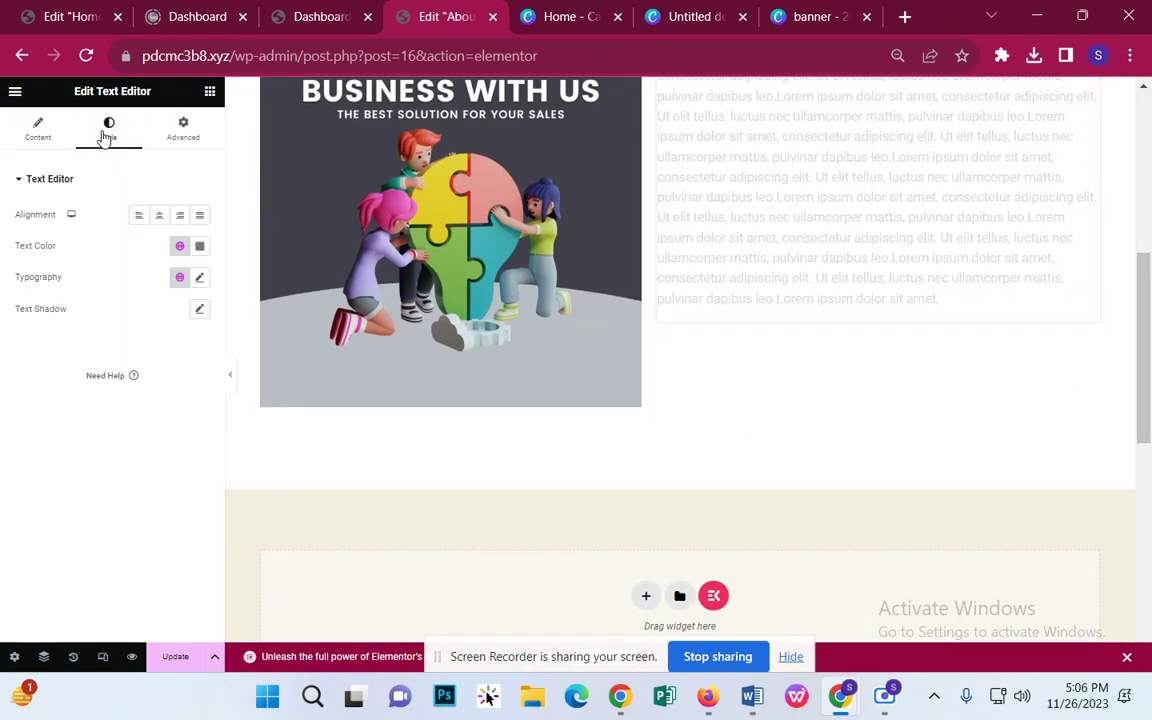
left_click(197, 217)
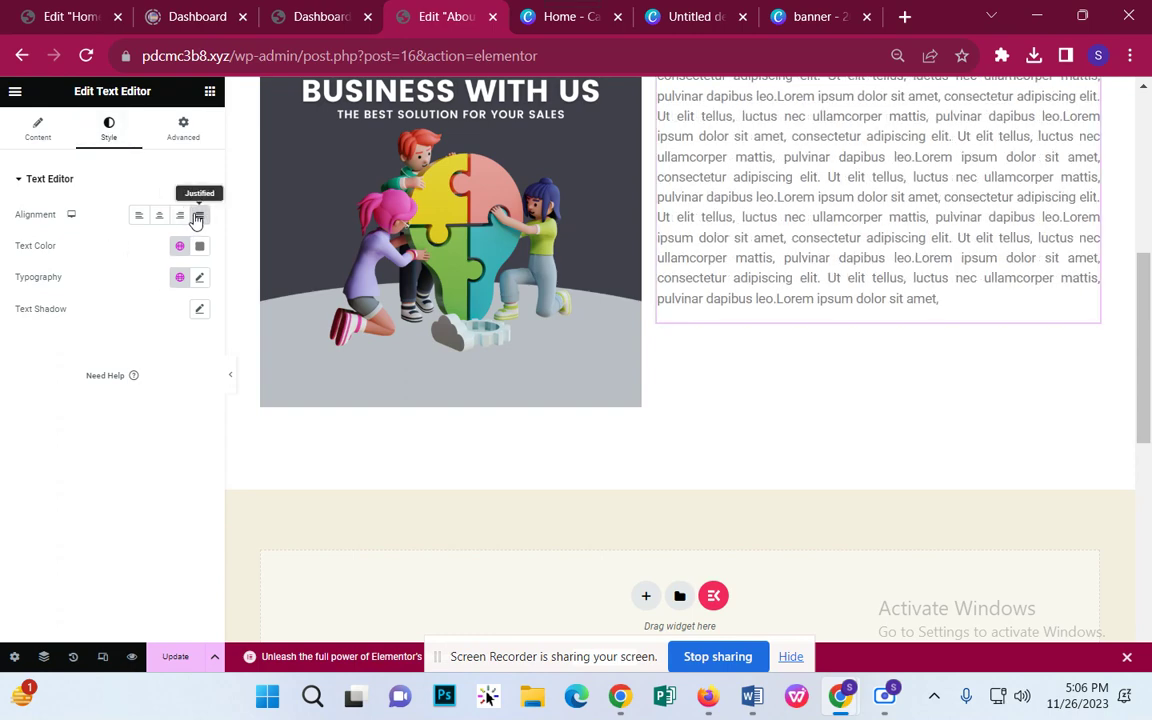
left_click(202, 219)
scroll(941, 360, "up", 1)
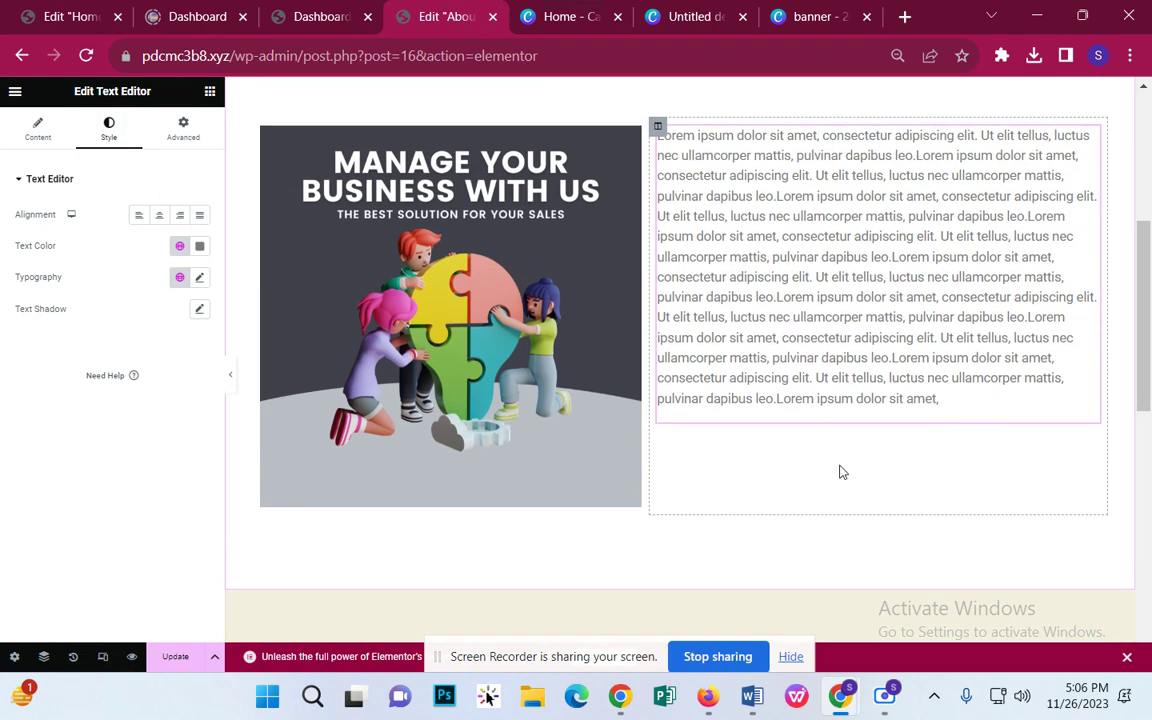
scroll(697, 450, "up", 1)
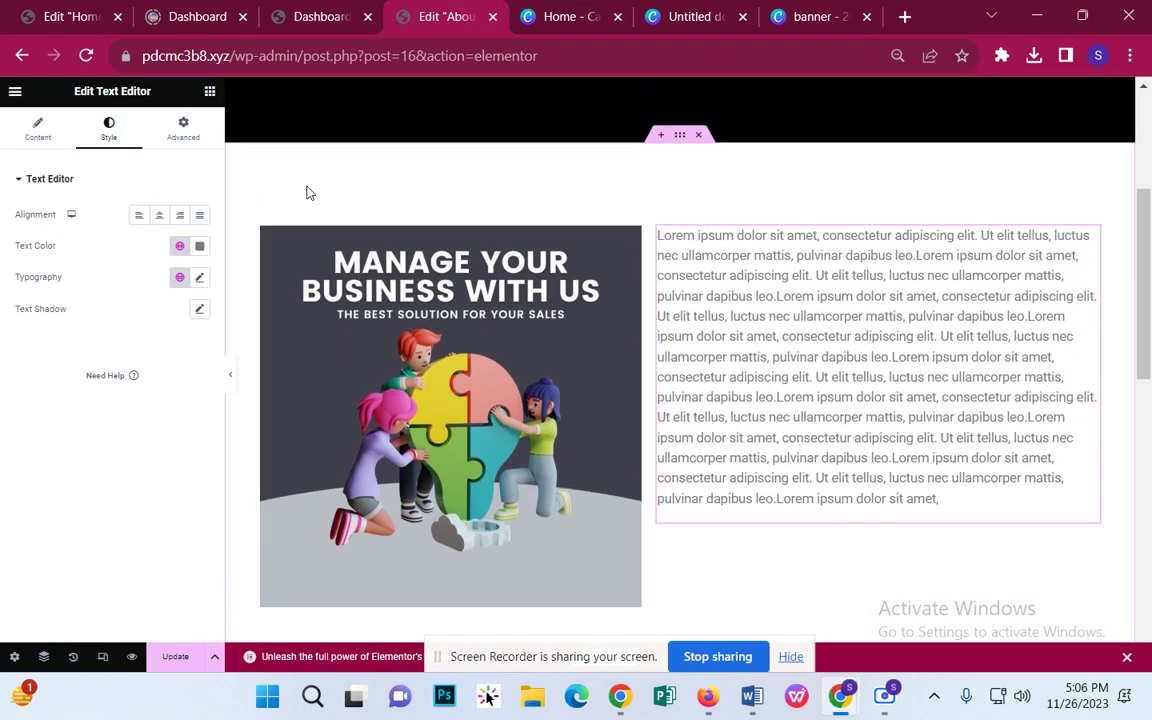
left_click(210, 97)
Step: Add a two-column inner section below the text with a centred button in its left column
left_click_drag(80, 240, 885, 521)
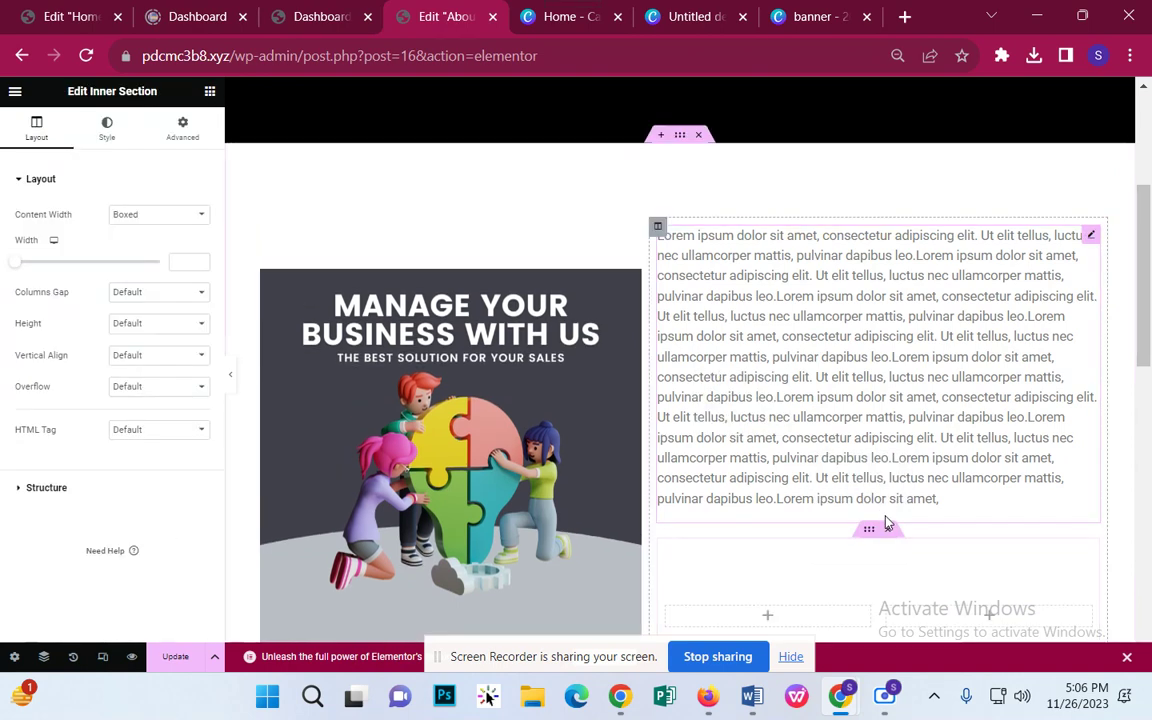
scroll(790, 490, "down", 2)
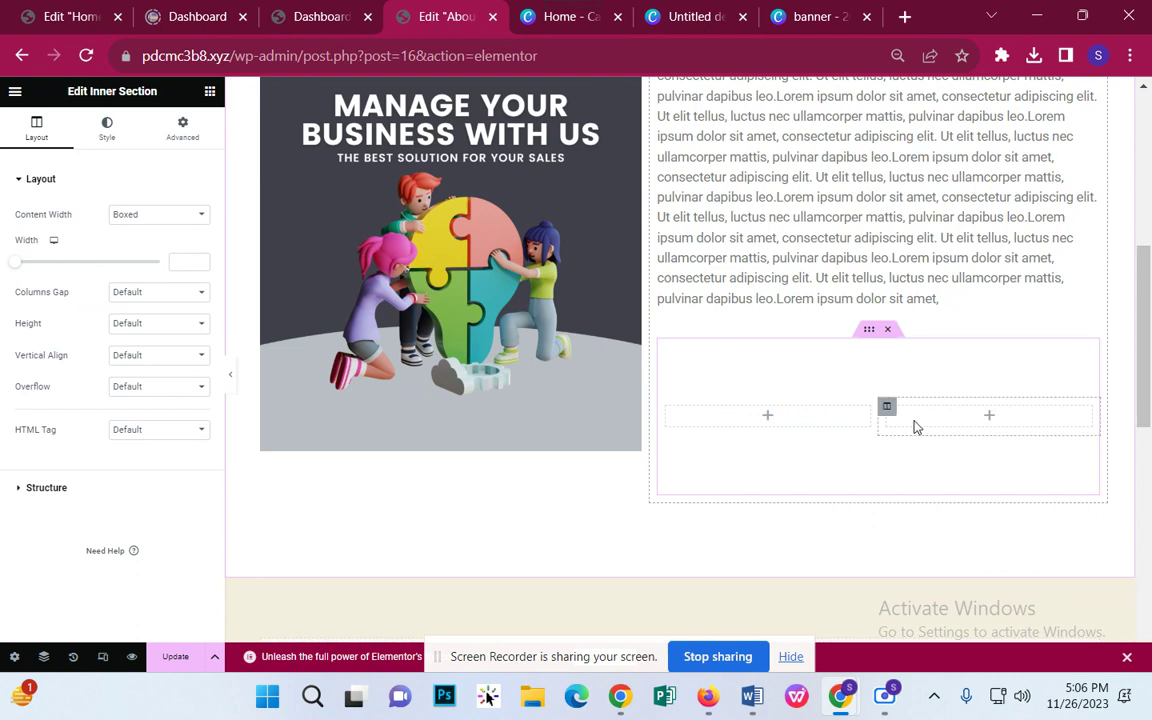
left_click(209, 93)
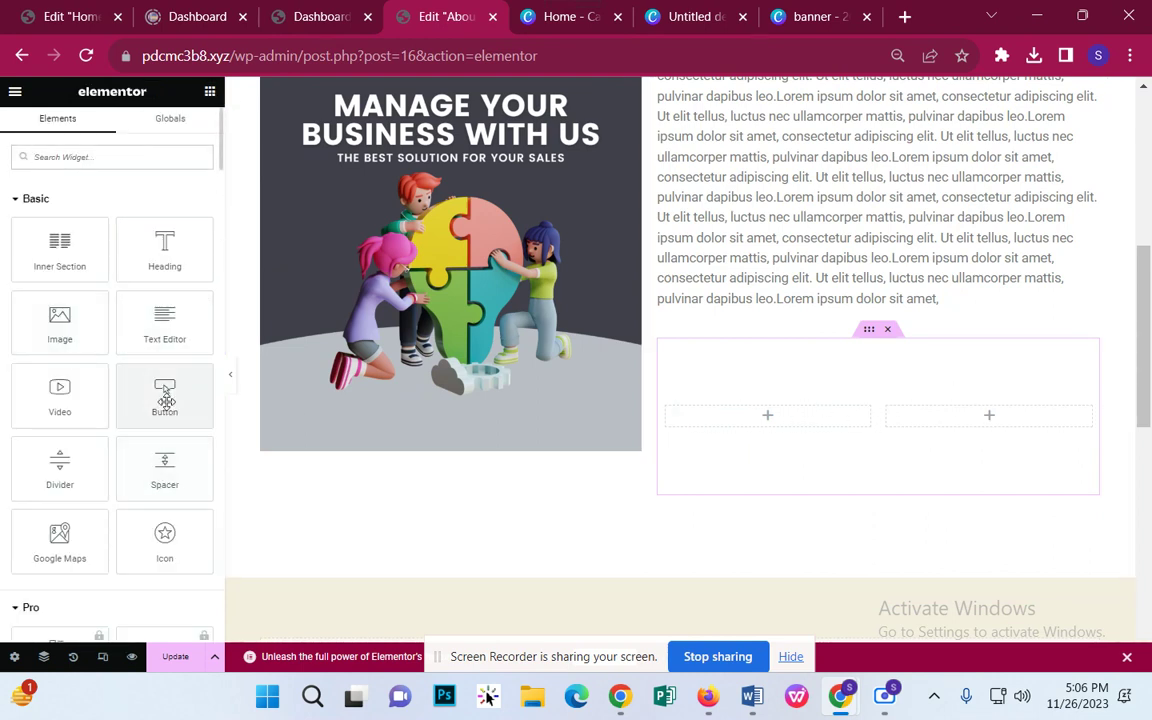
left_click_drag(165, 400, 812, 422)
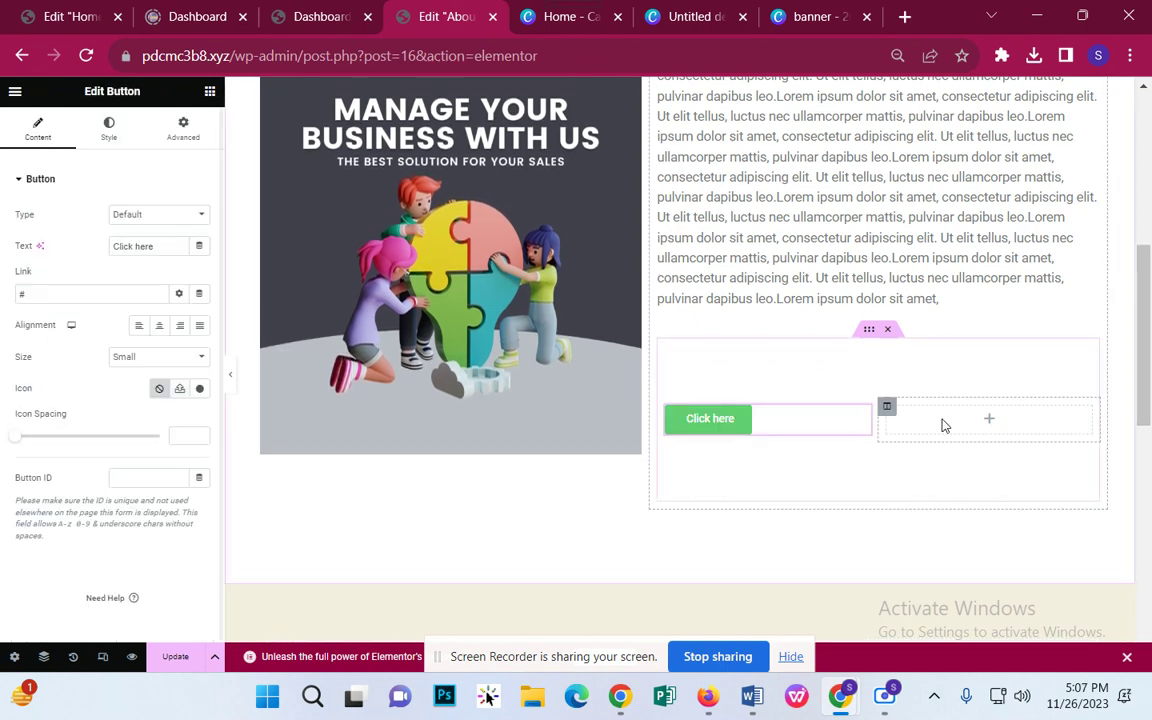
left_click(158, 328)
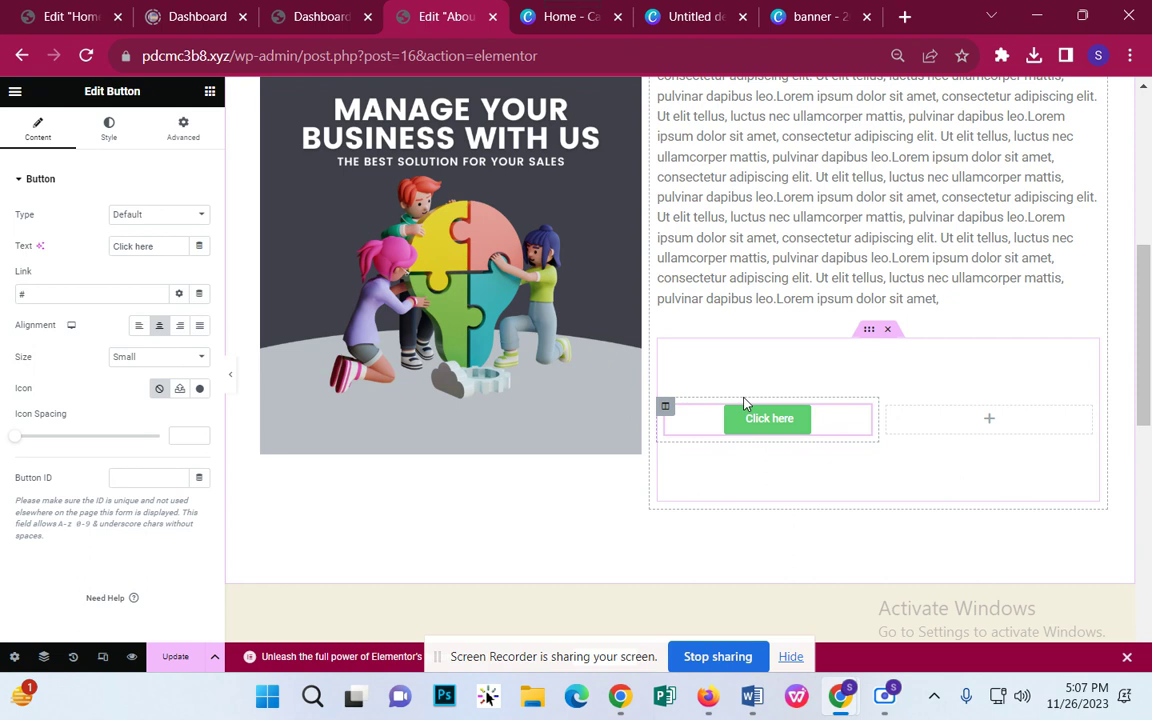
Step: Give the button a near-black background and relabel it 'Place Order'
left_click(110, 129)
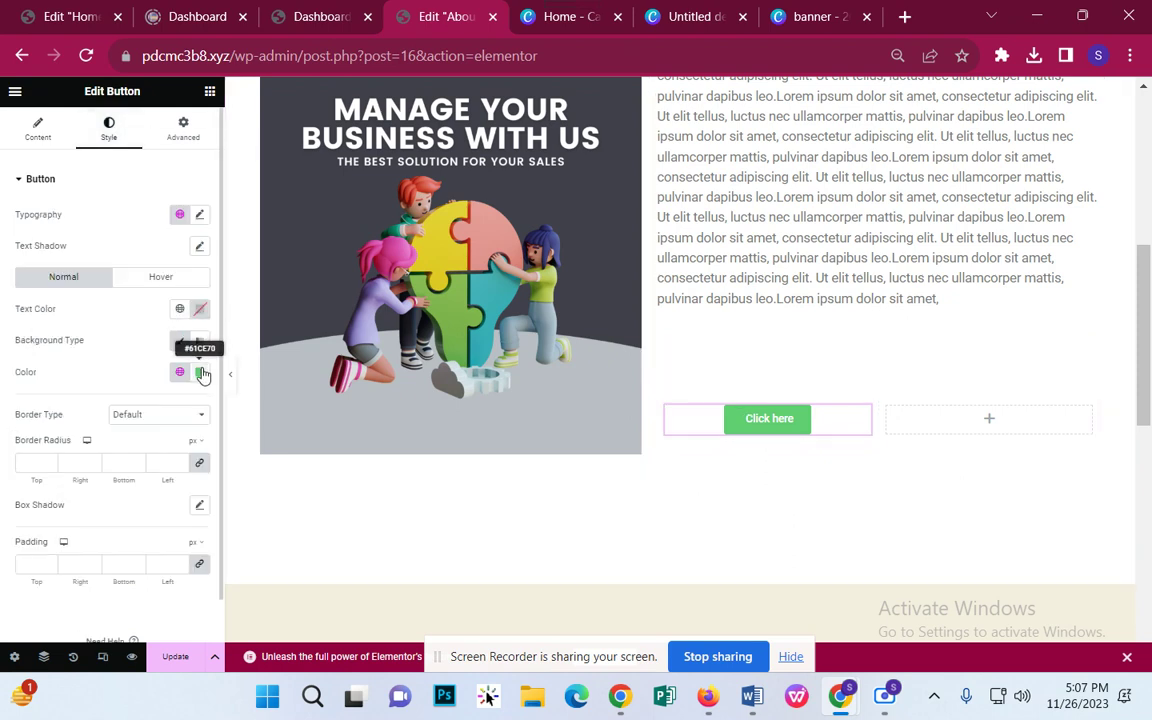
left_click(201, 372)
left_click_drag(199, 481, 160, 540)
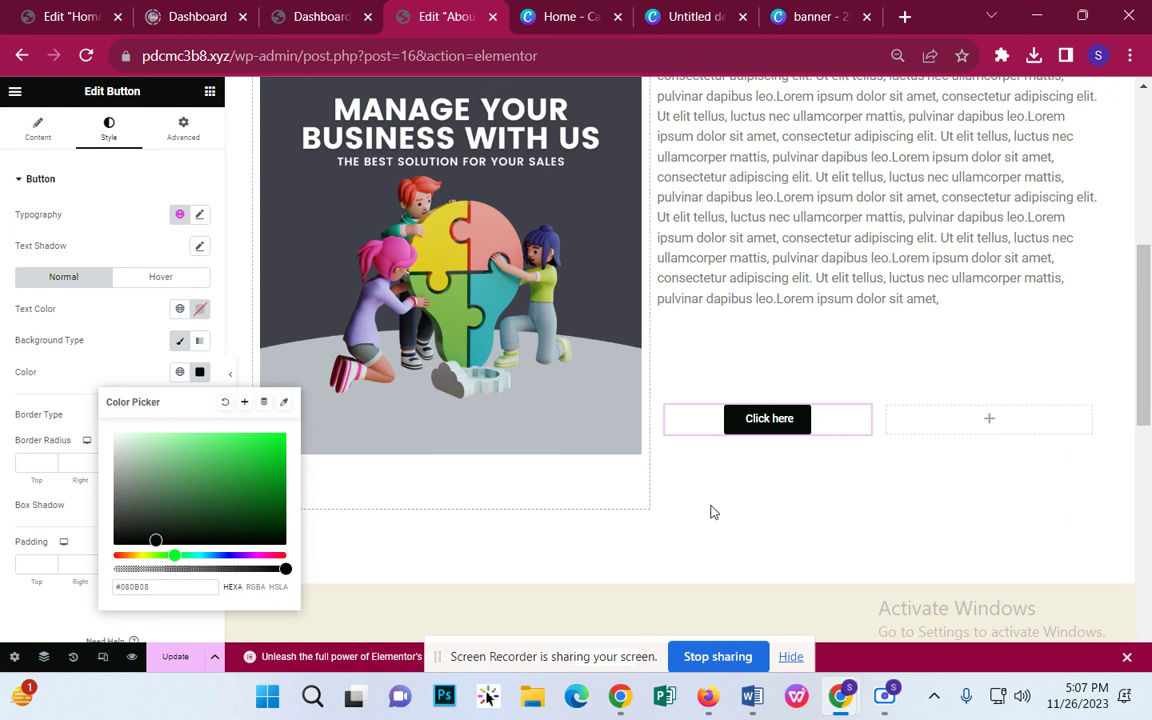
left_click(846, 517)
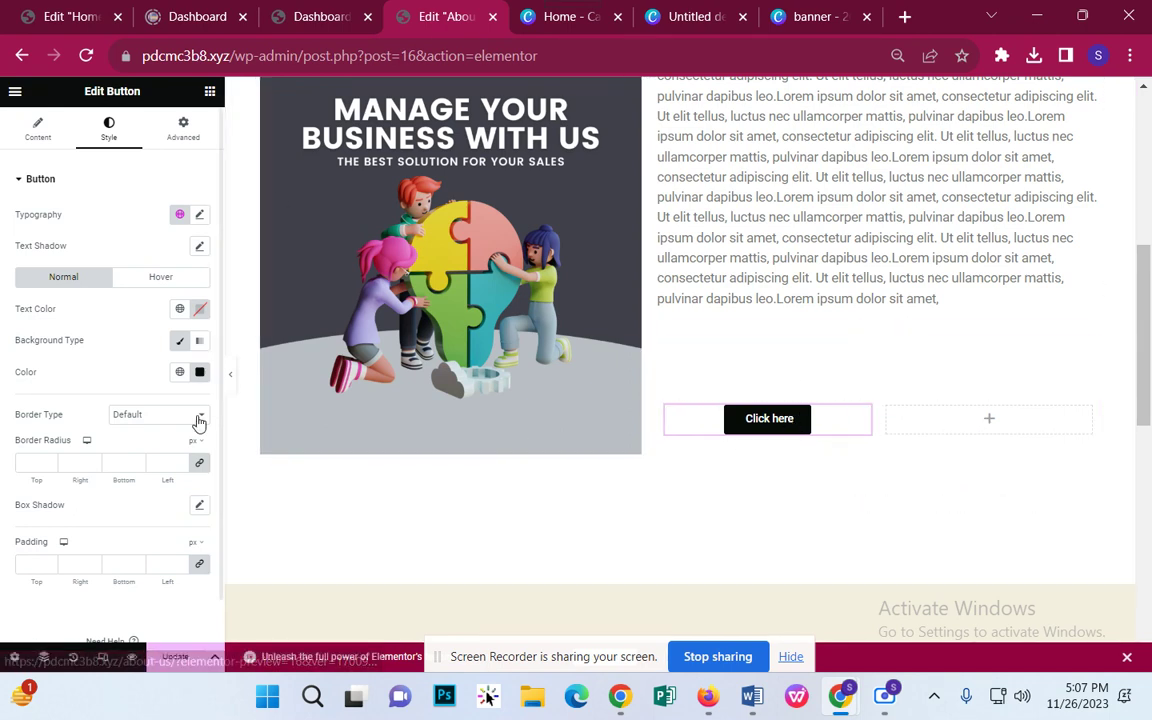
left_click(40, 130)
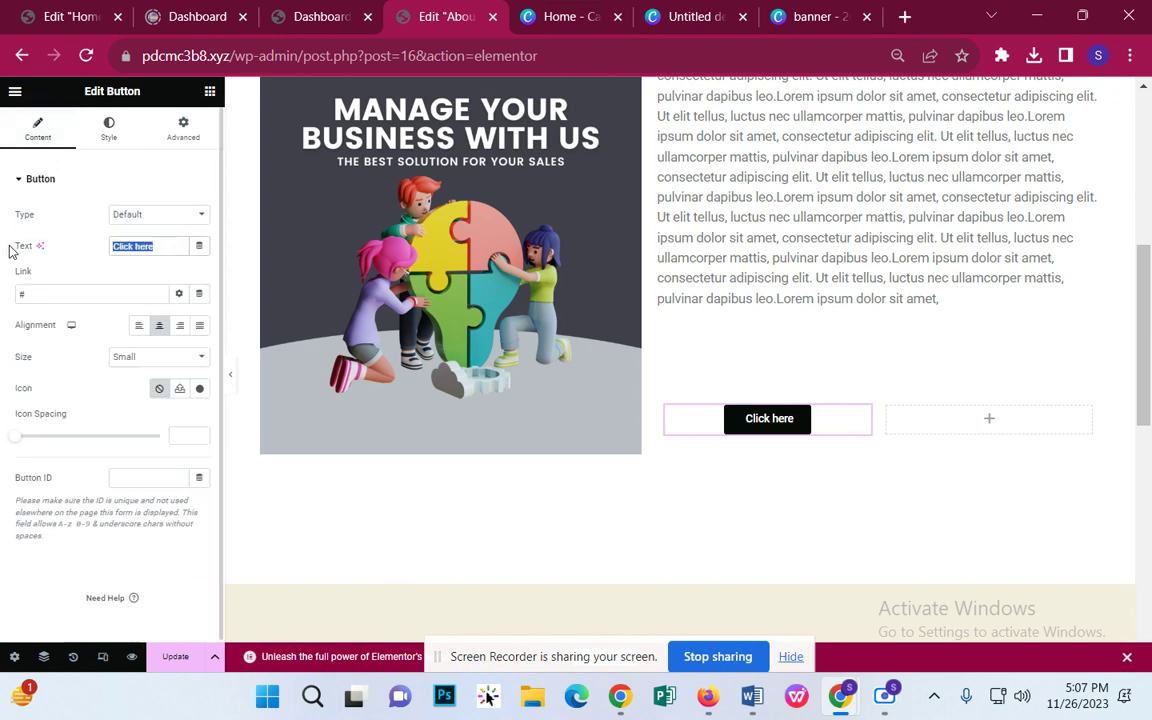
type("Place")
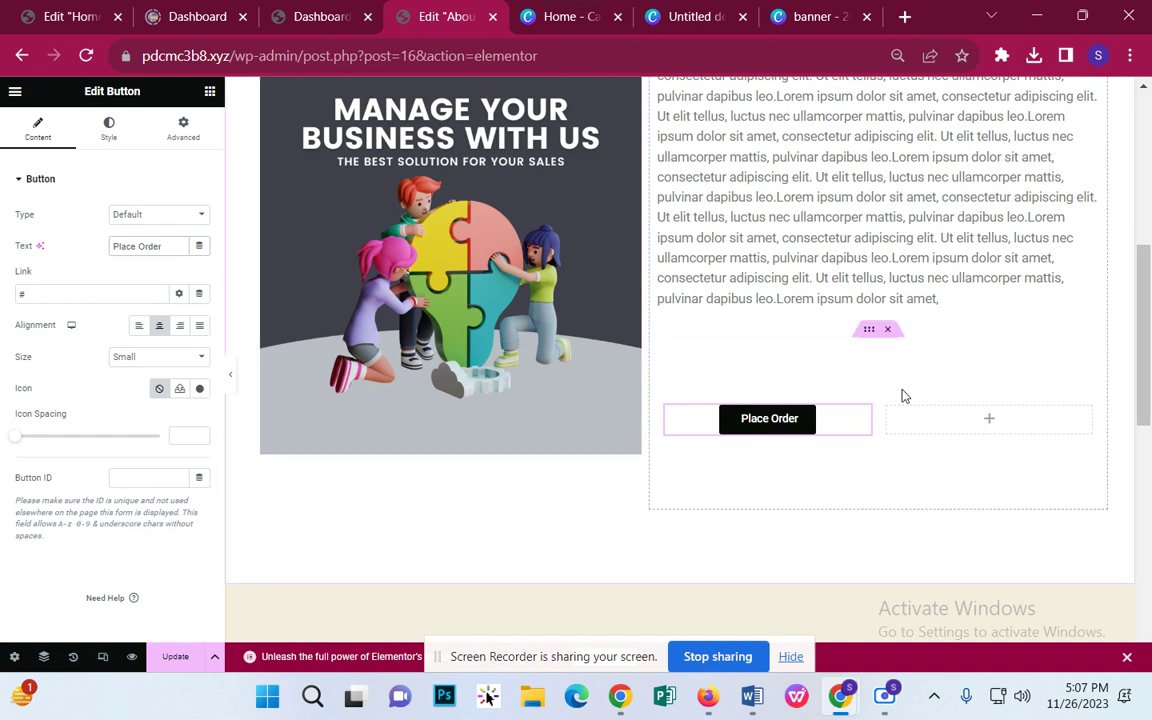
Step: Duplicate the Place Order button, try moving the copy, then delete it
right_click(860, 421)
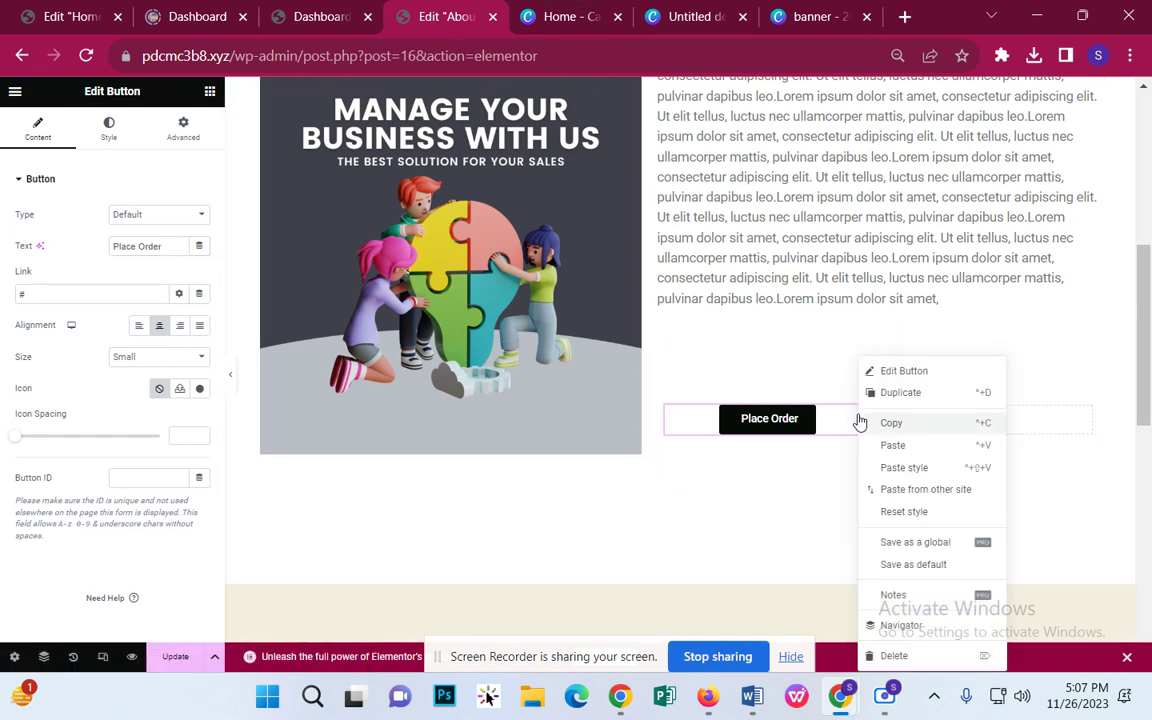
left_click(900, 393)
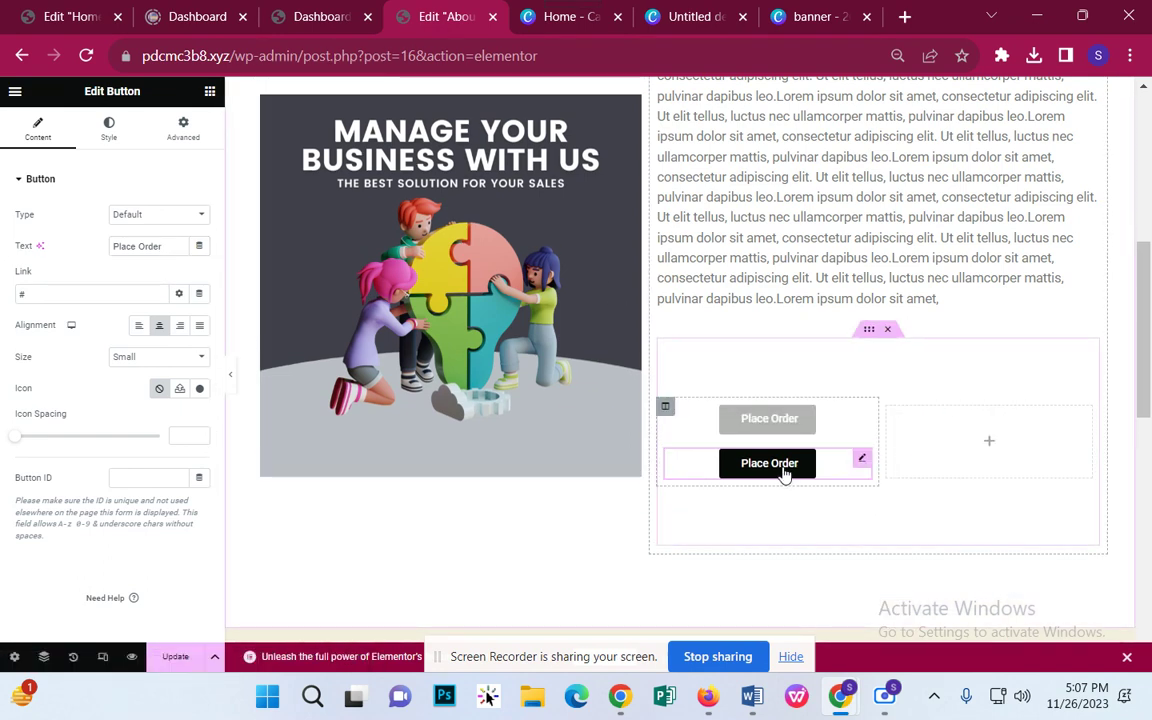
left_click_drag(785, 475, 977, 419)
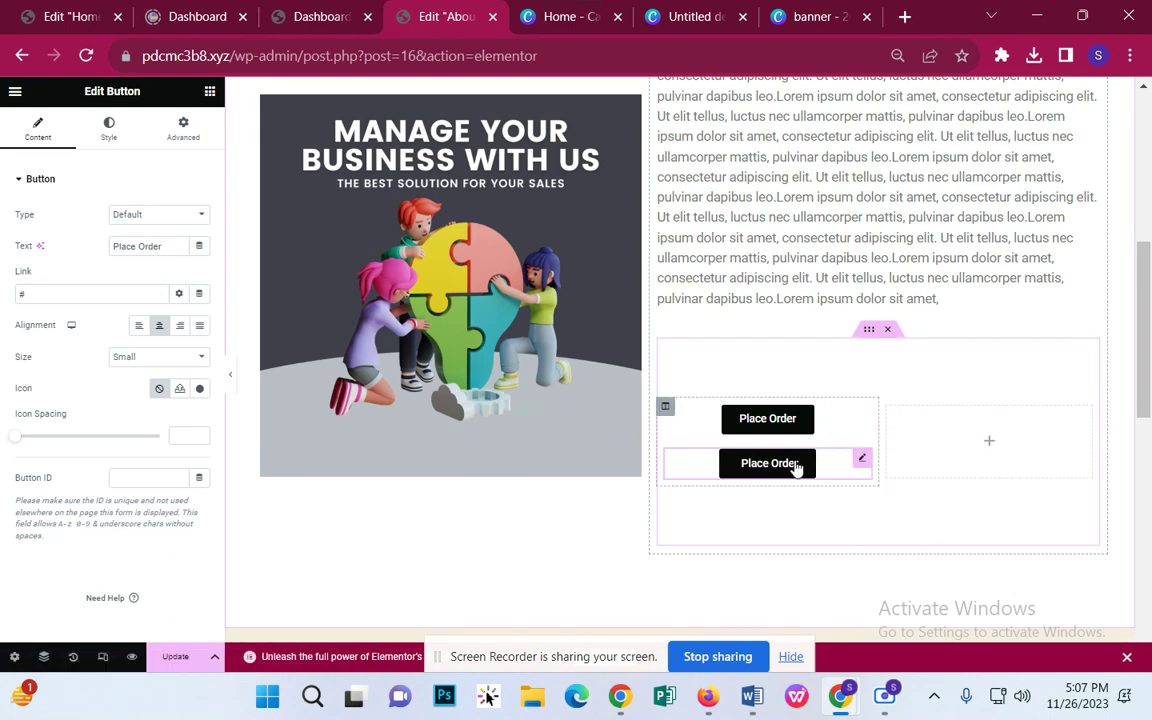
left_click_drag(795, 469, 1010, 437)
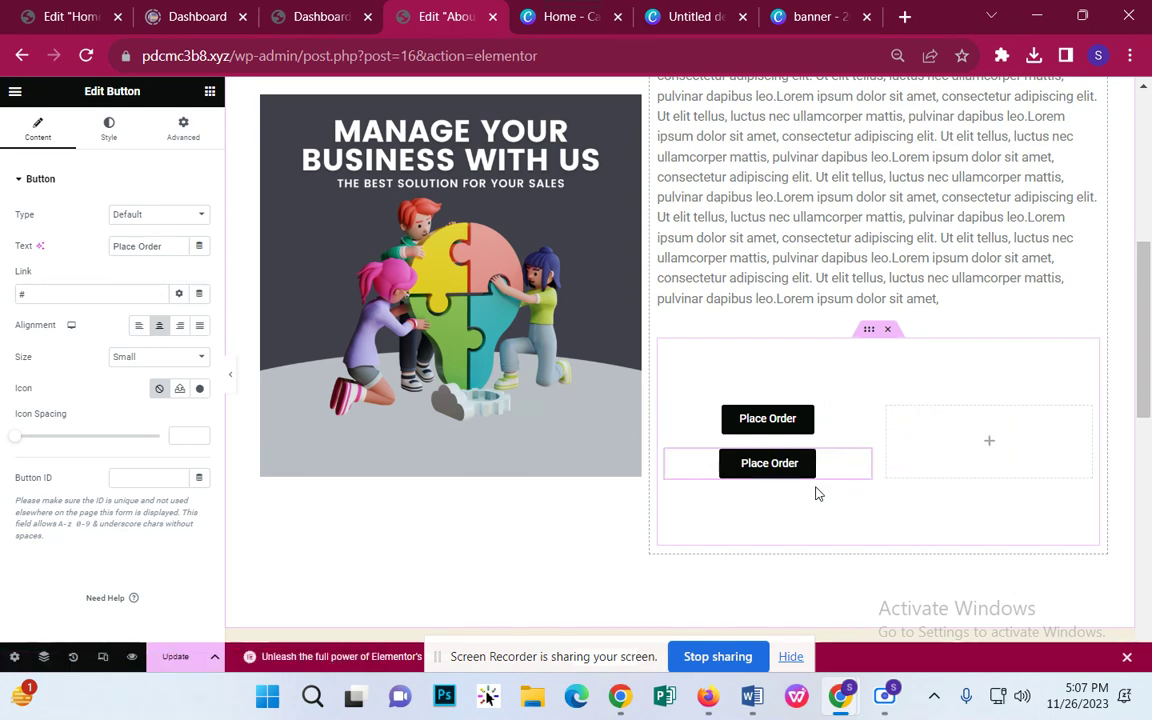
right_click(866, 463)
left_click(918, 652)
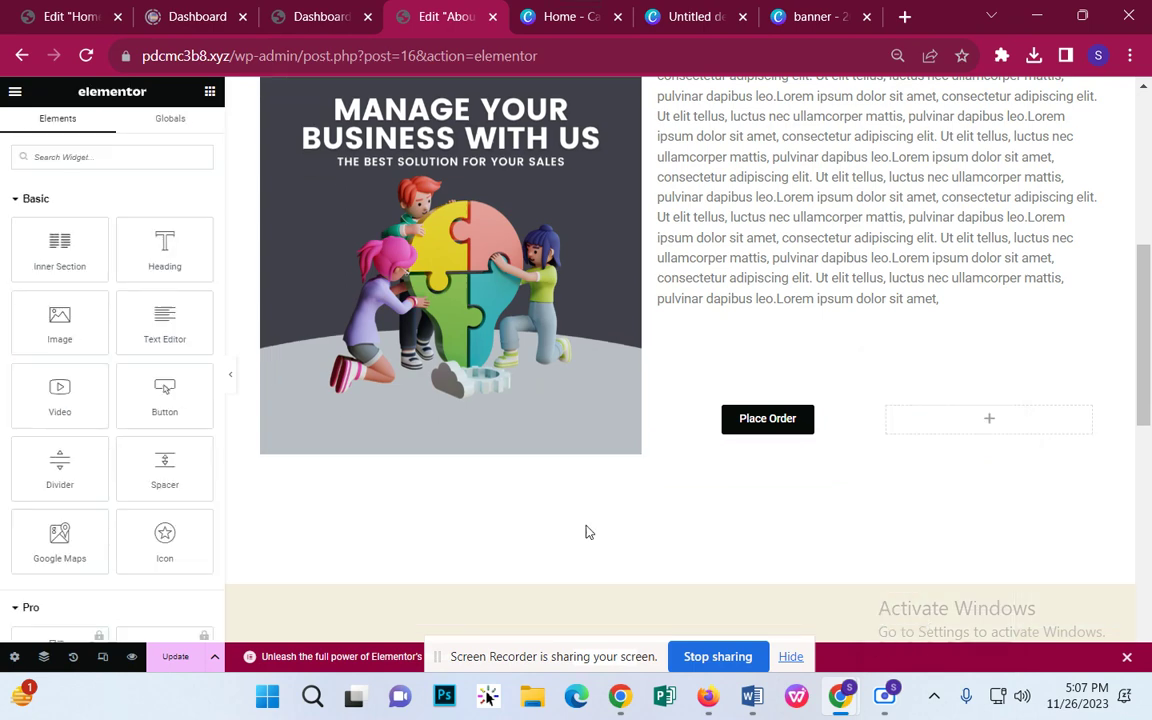
Step: Add a centred 'Get Quotes' button with a black background to the right column
left_click_drag(144, 403, 980, 419)
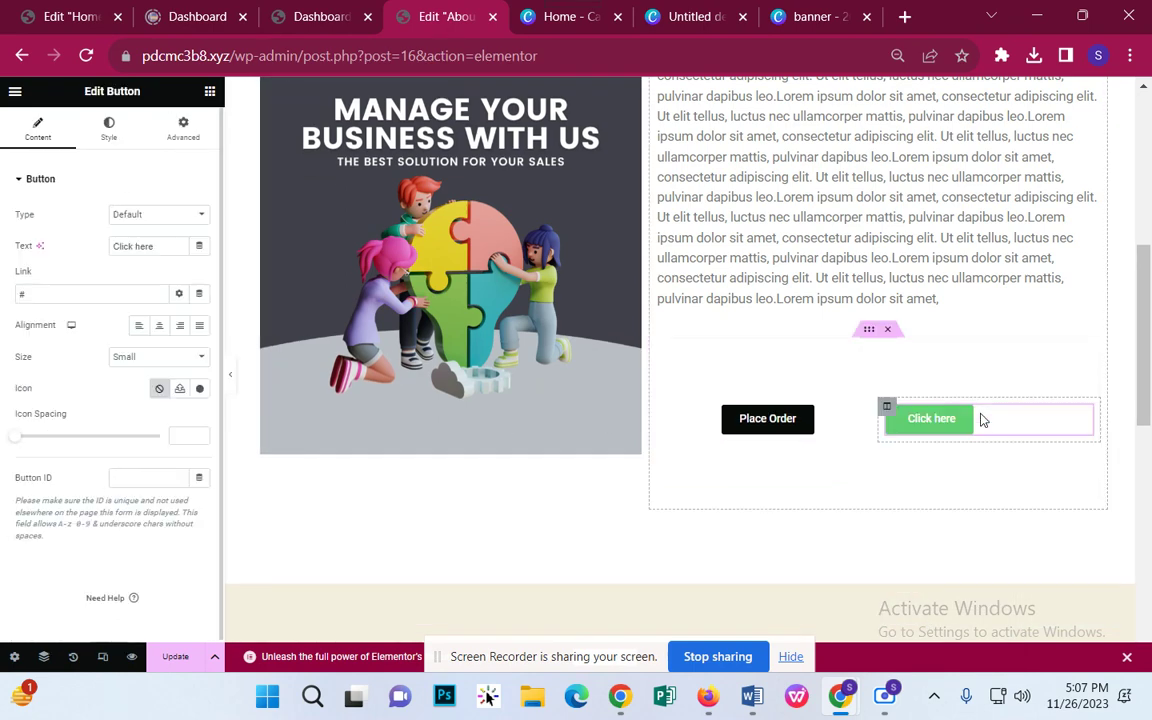
left_click(160, 336)
left_click(171, 244)
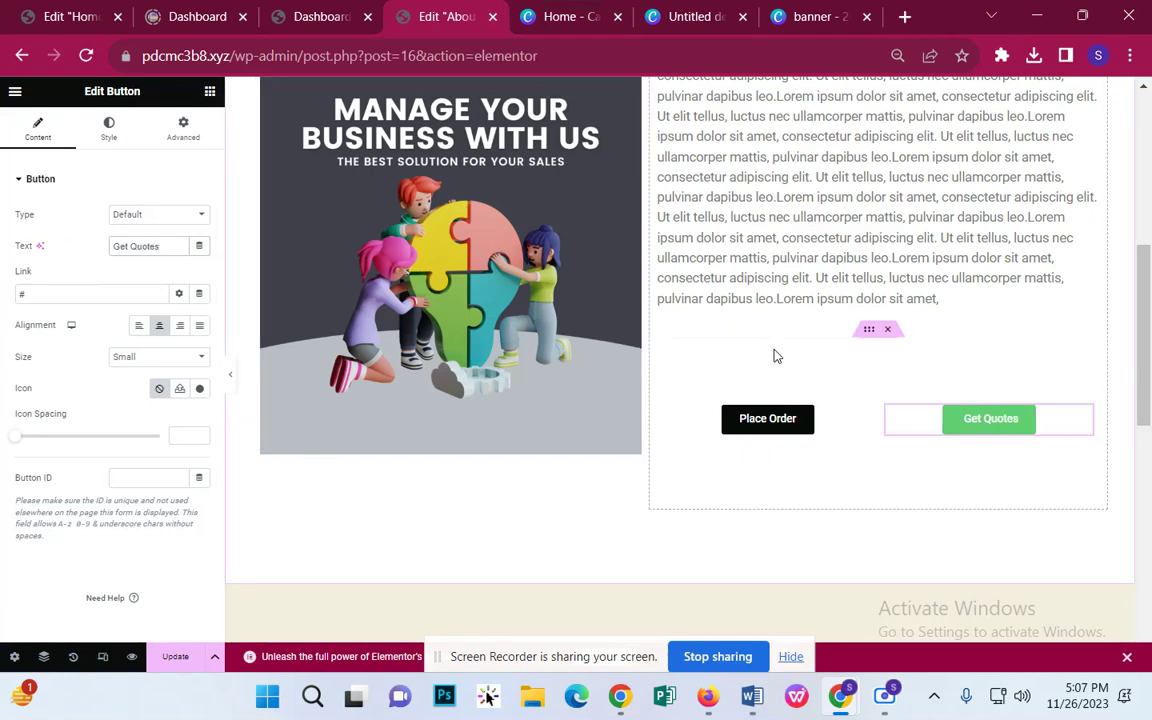
left_click(108, 125)
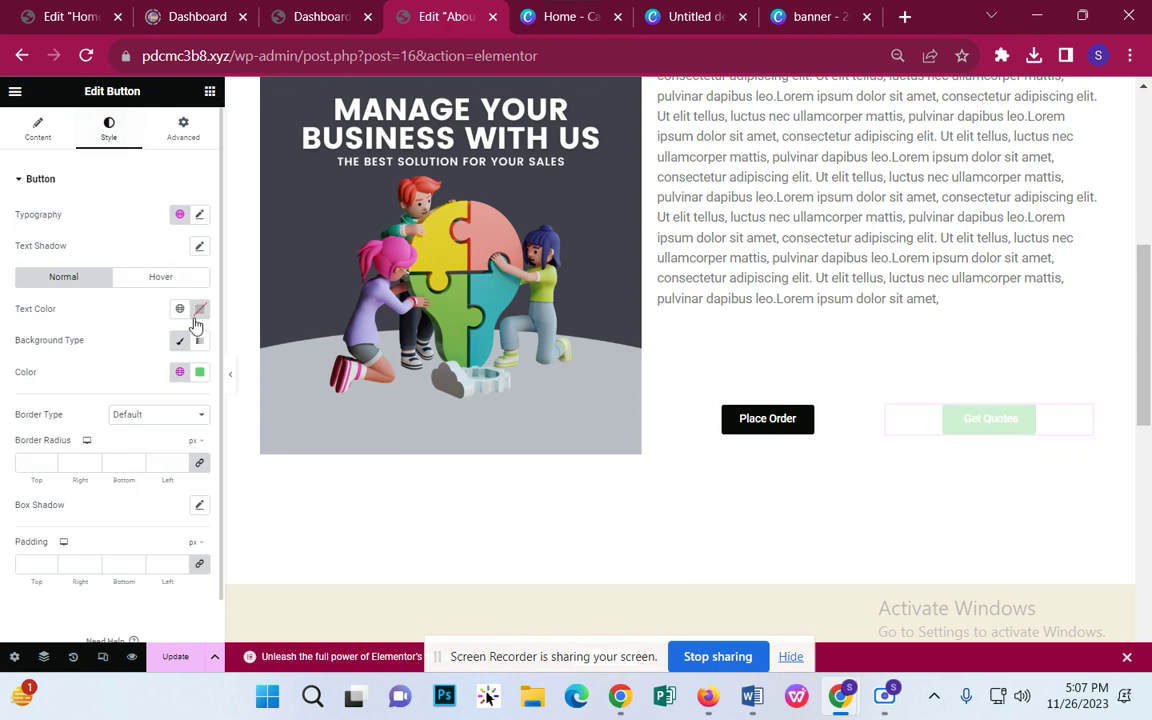
left_click(200, 372)
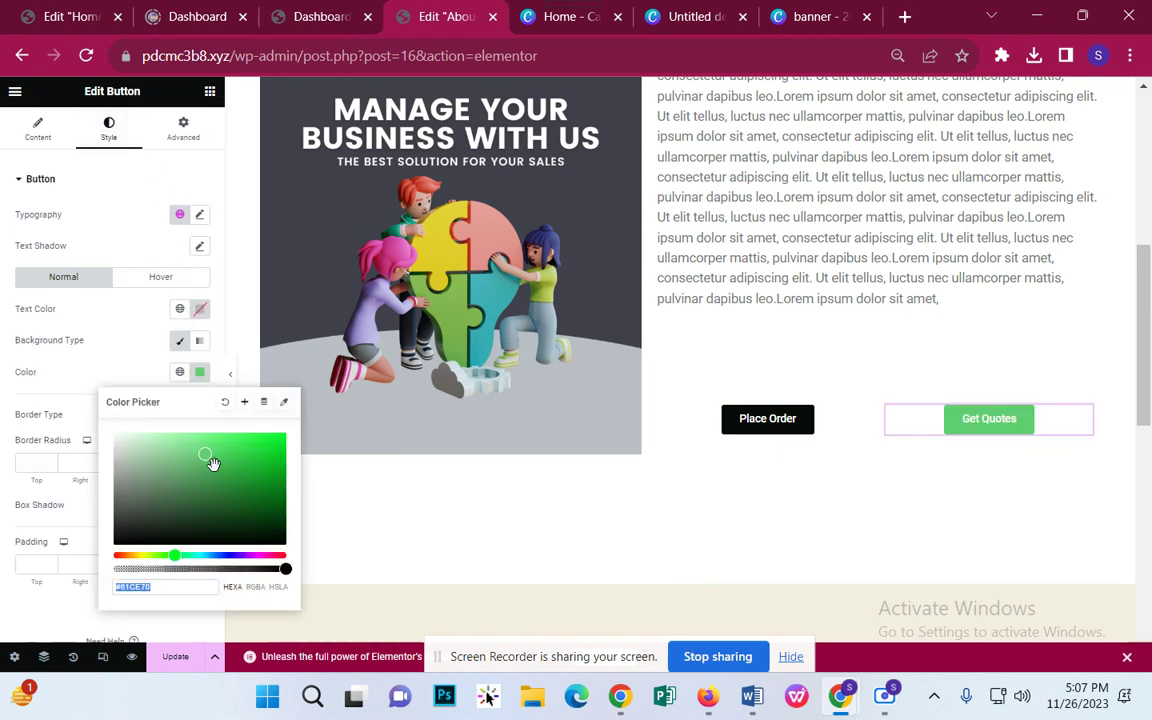
left_click_drag(213, 465, 230, 546)
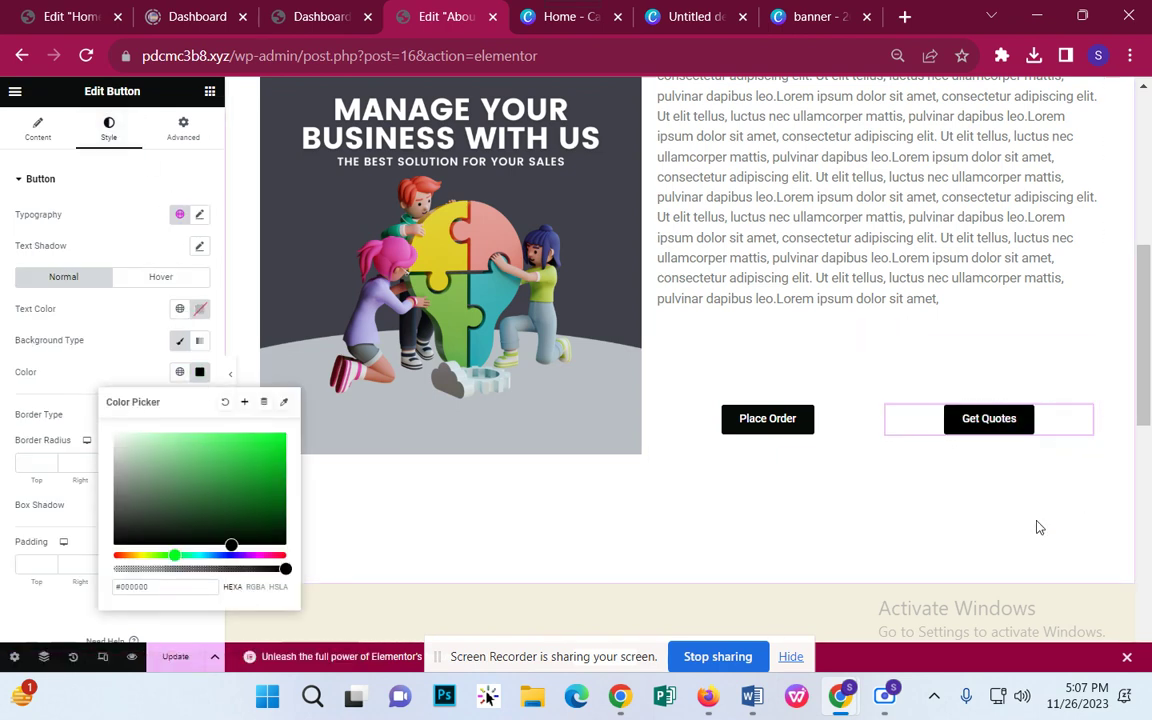
left_click(888, 429)
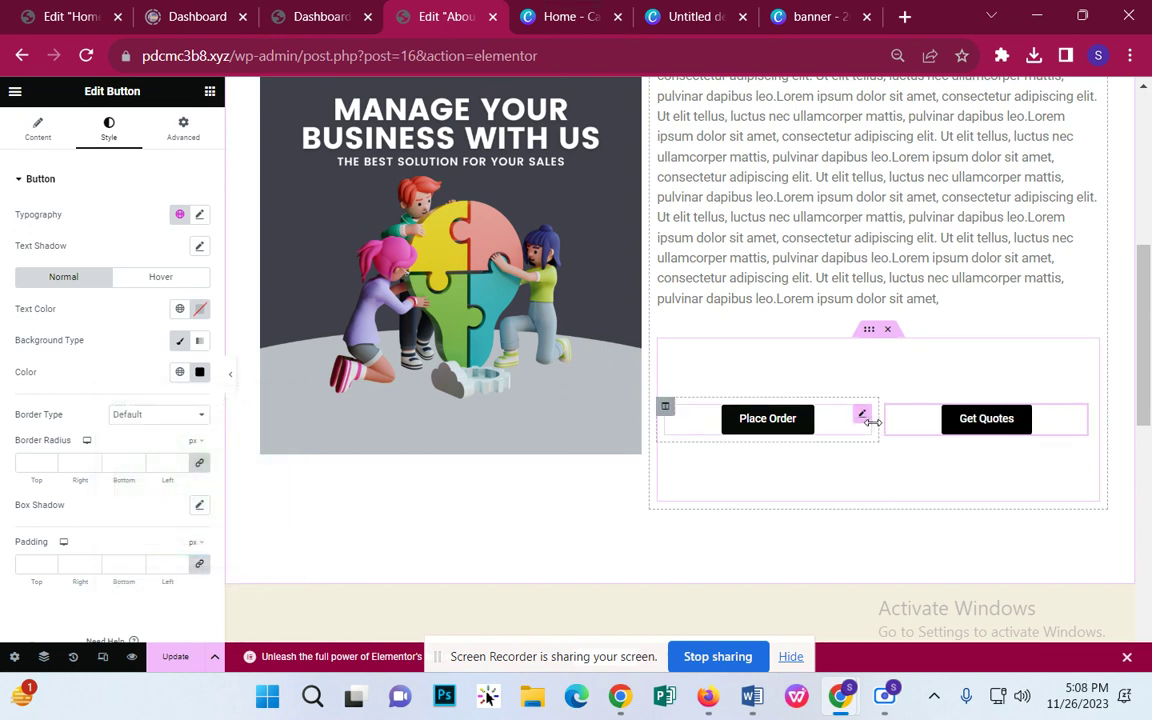
Step: Adjust the width split between the two button columns
left_click_drag(876, 423, 884, 428)
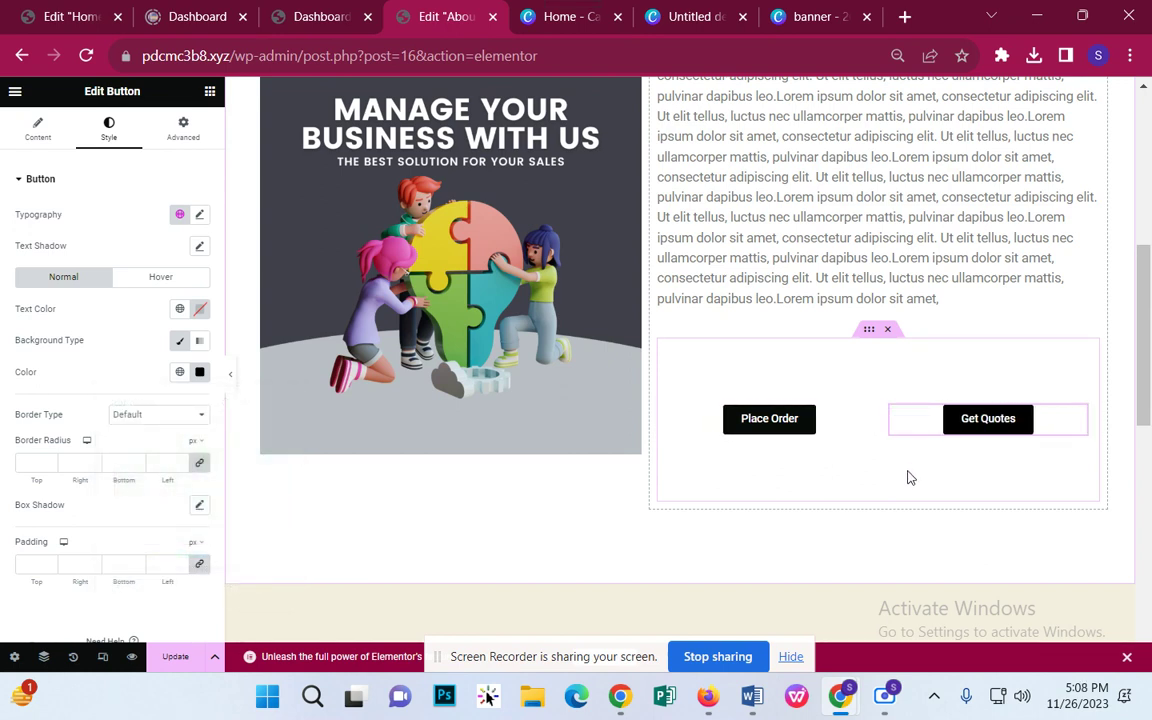
scroll(945, 467, "down", 2)
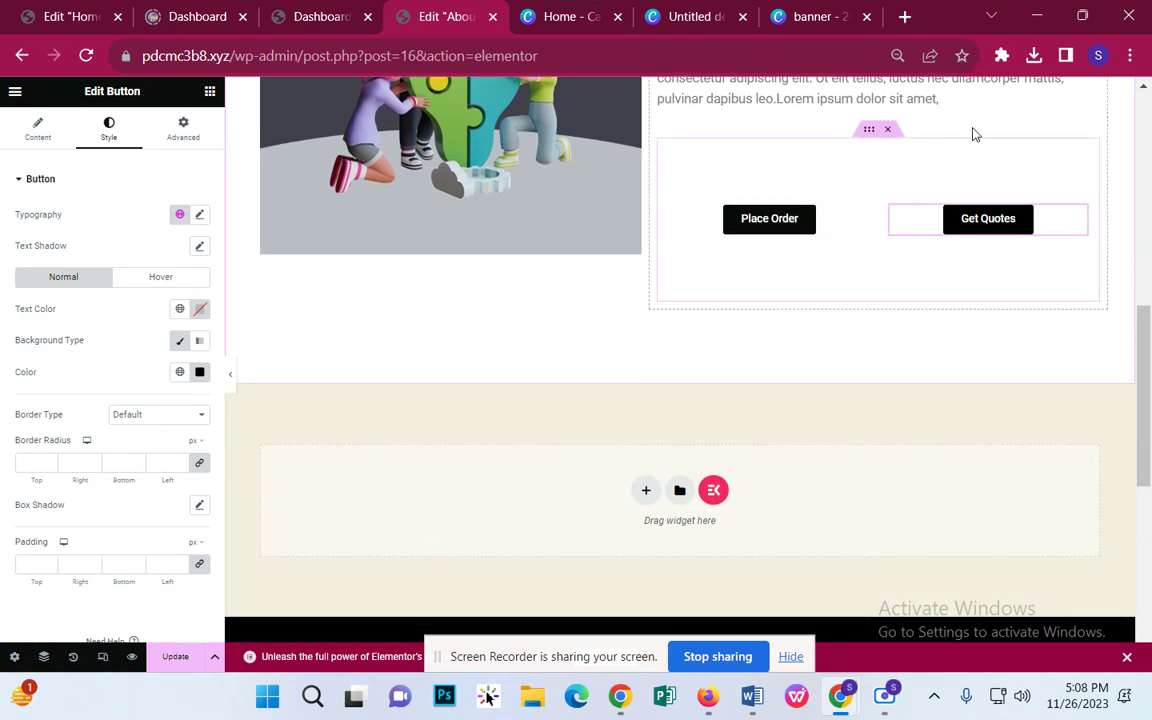
scroll(863, 289, "up", 3)
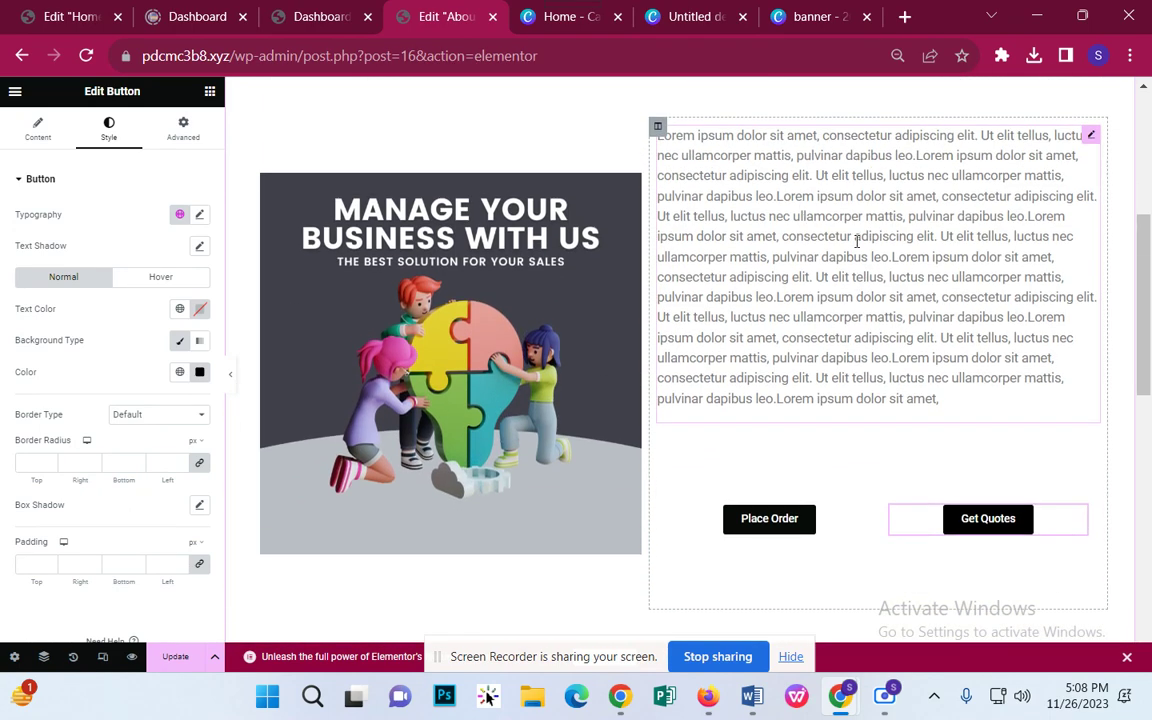
scroll(740, 335, "up", 2)
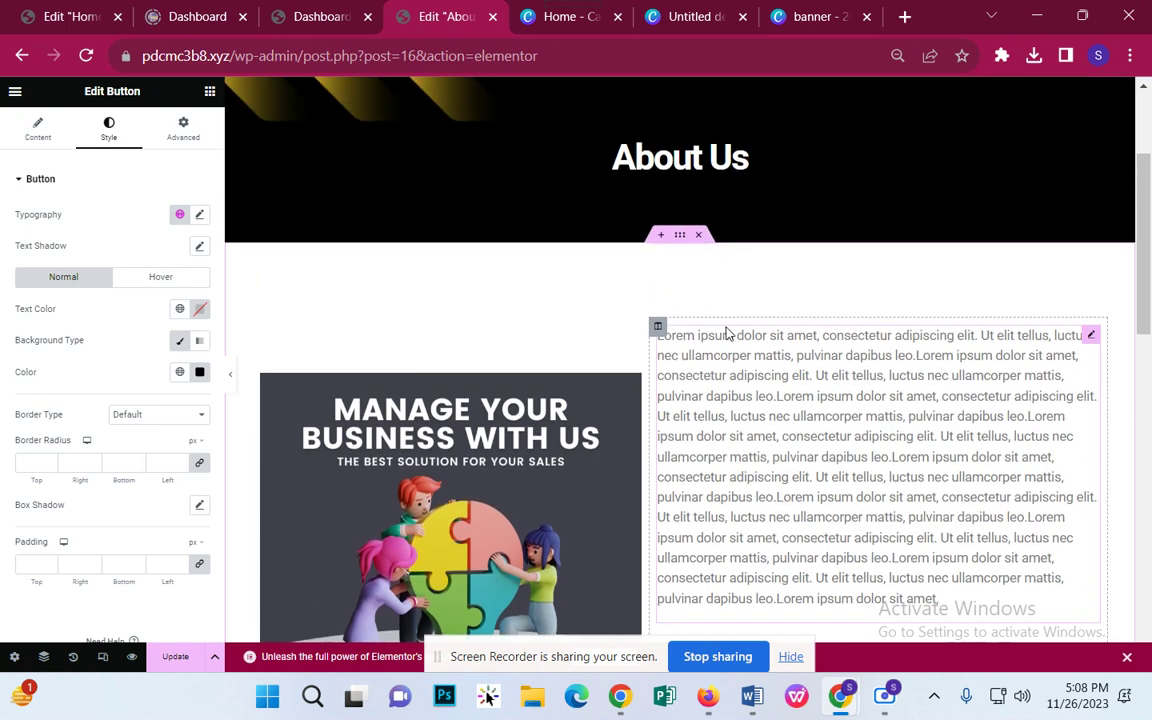
scroll(786, 357, "down", 1)
scroll(786, 357, "down", 1)
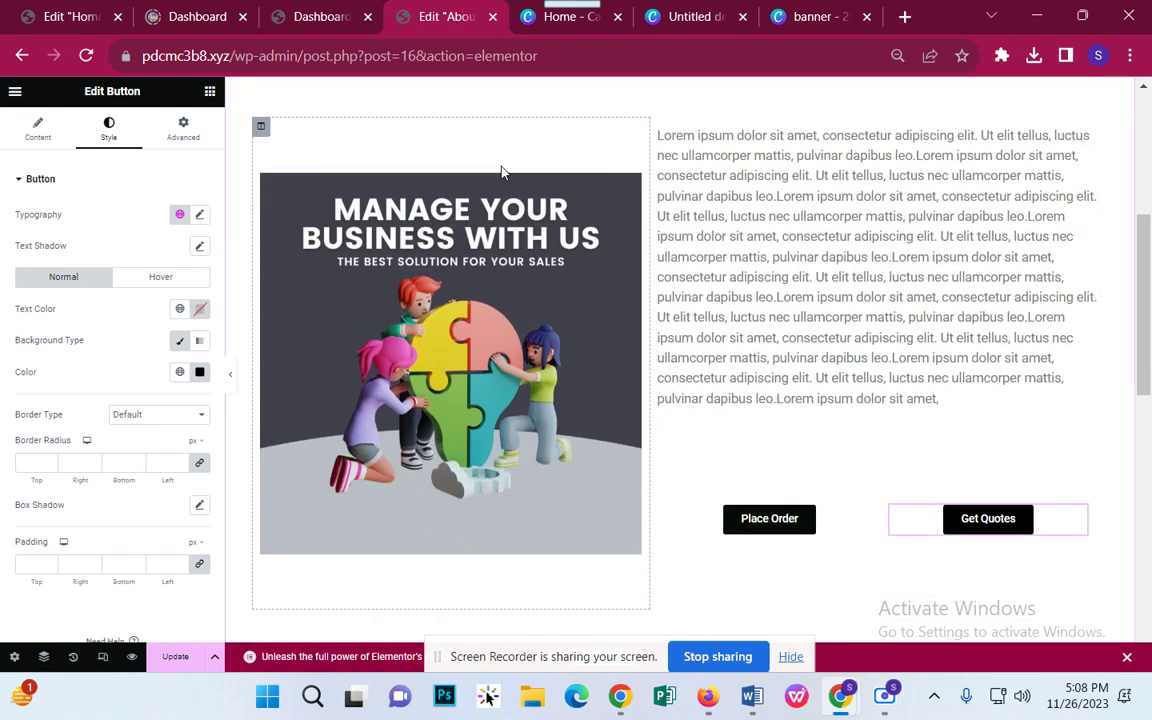
Step: Place a Spacer widget above the Lorem ipsum text in the right column
left_click(210, 91)
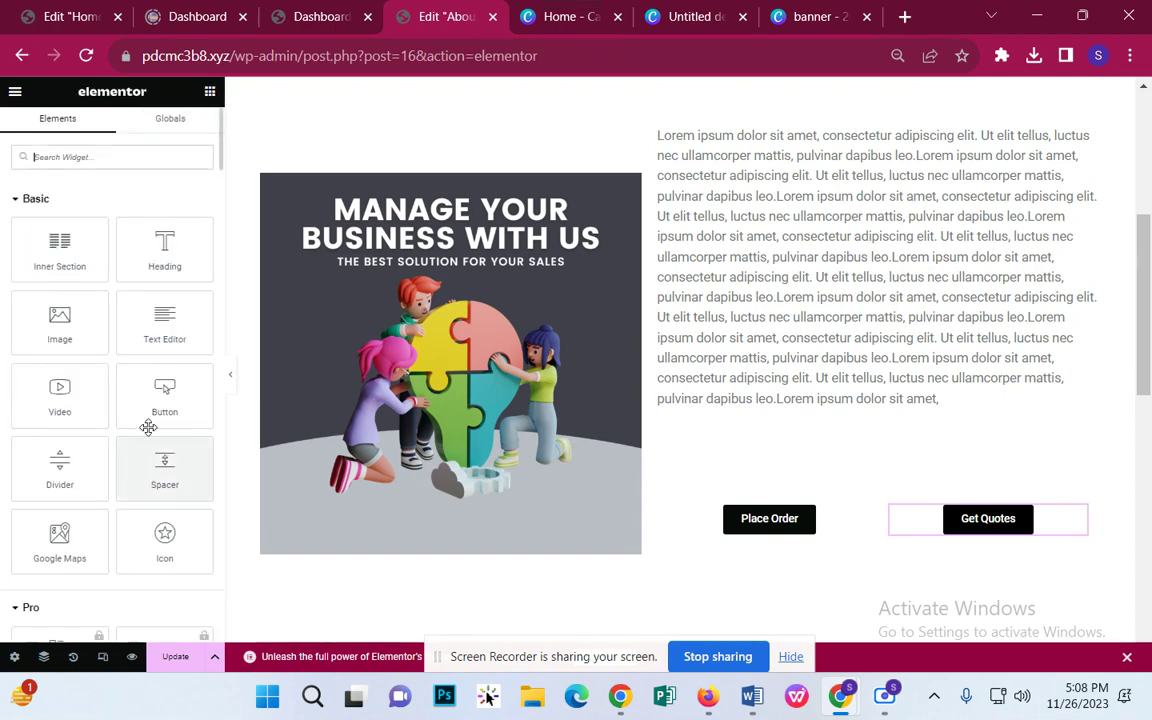
left_click_drag(160, 440, 882, 159)
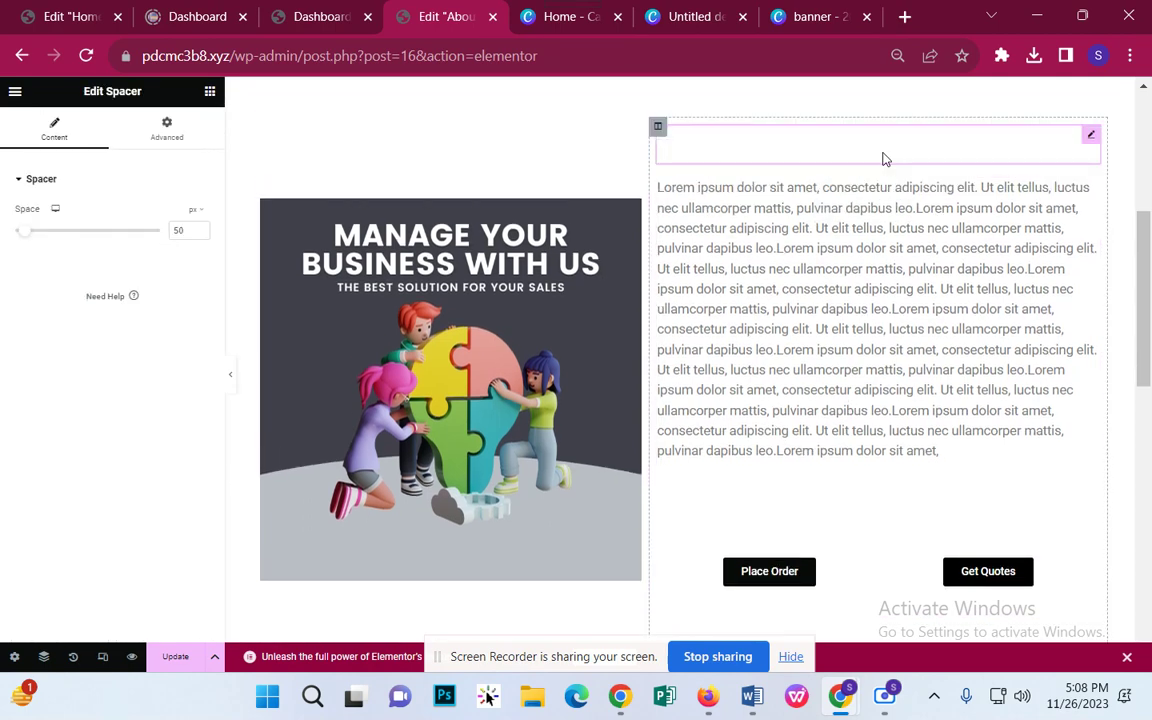
scroll(874, 182, "down", 1)
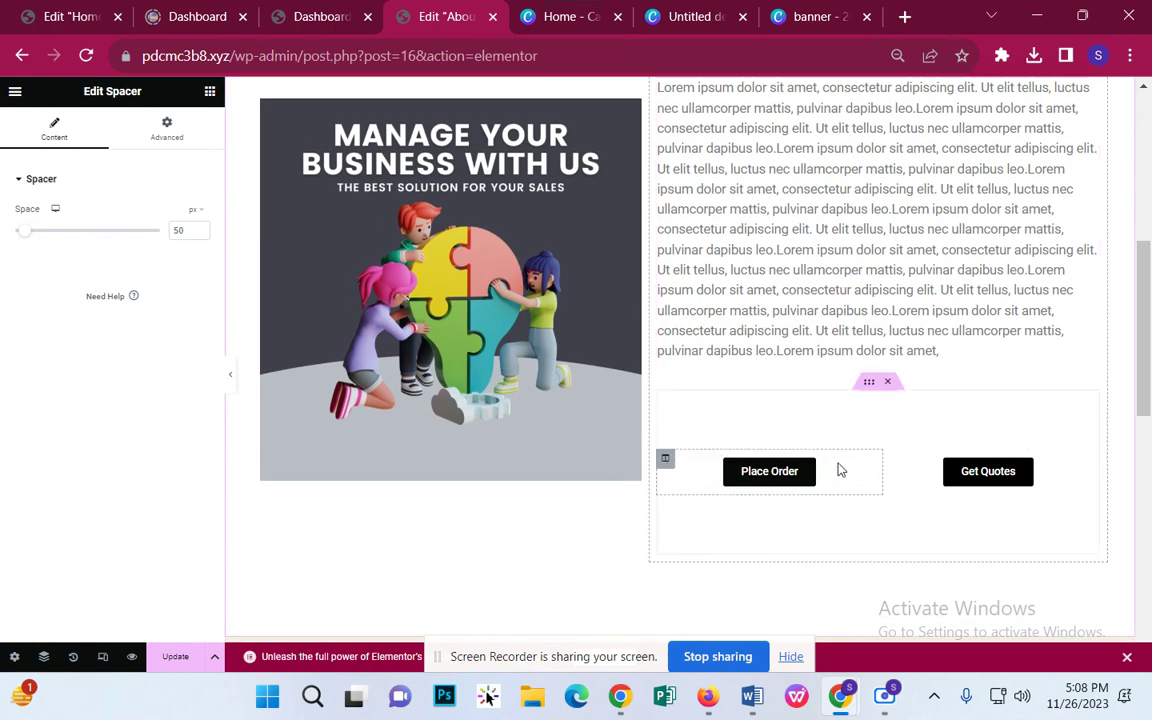
scroll(566, 374, "up", 1)
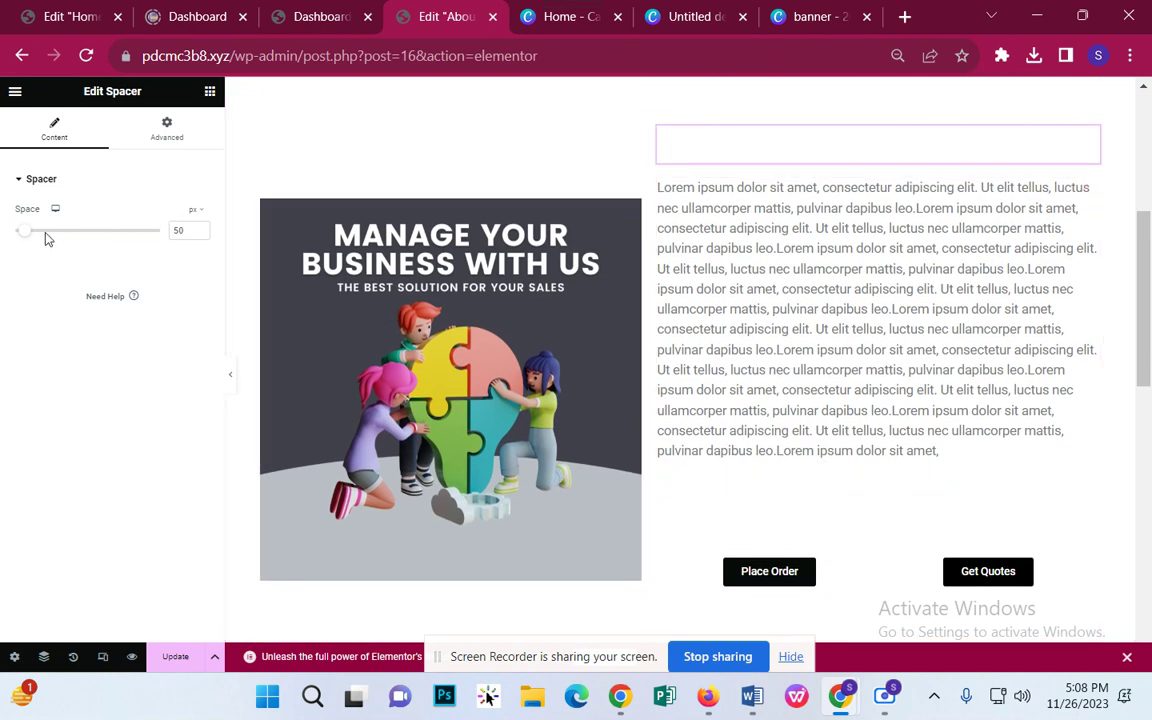
Step: Raise the spacer's Space value to 90 px with the spinner
left_click(203, 234)
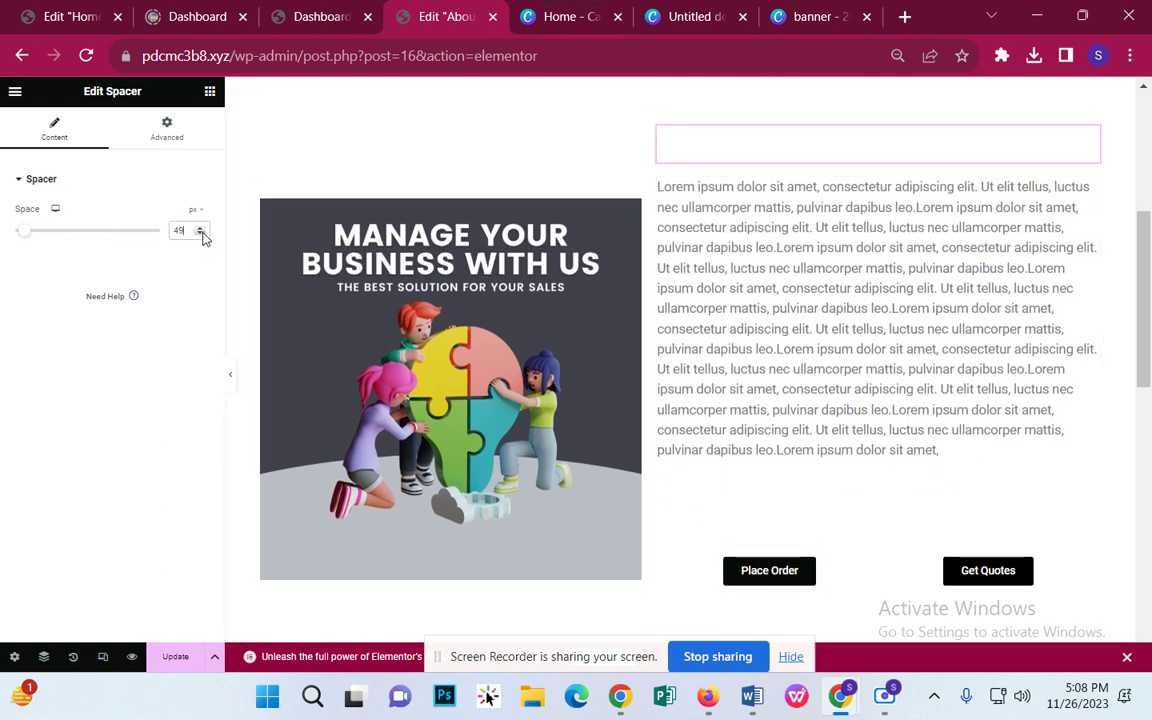
left_click(200, 229)
left_click(200, 229)
left_click(200, 229)
left_click(200, 229)
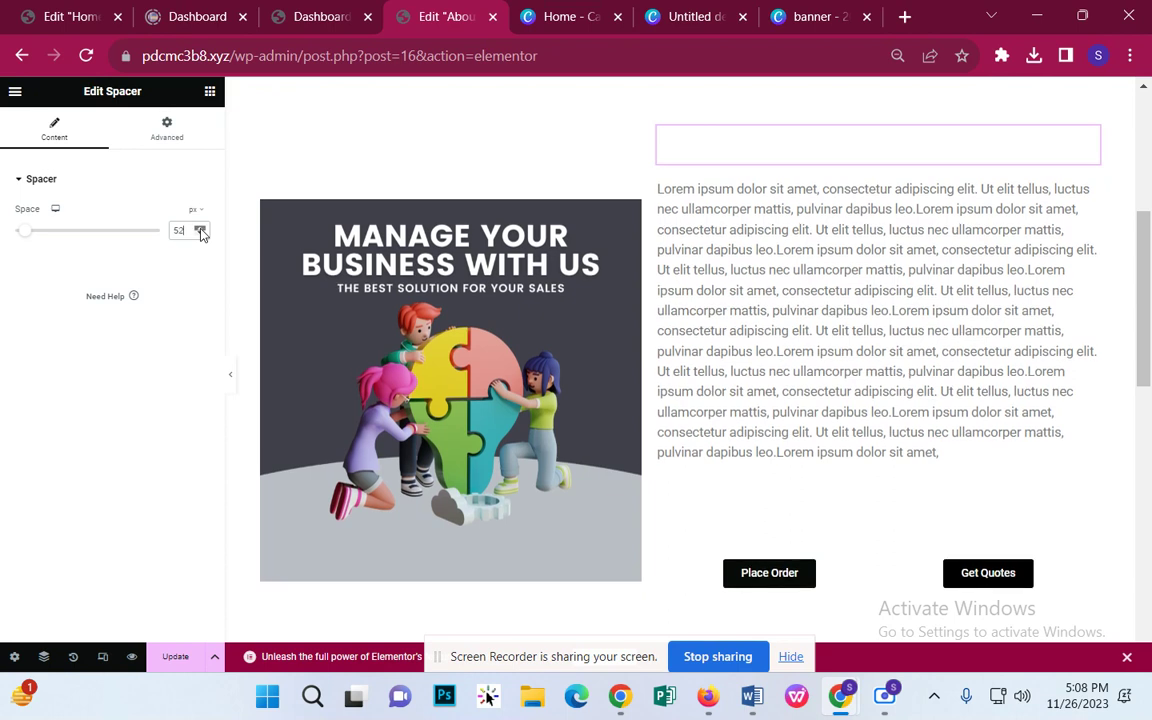
left_click(200, 229)
left_click(200, 229)
left_click(200, 229)
left_click(200, 229)
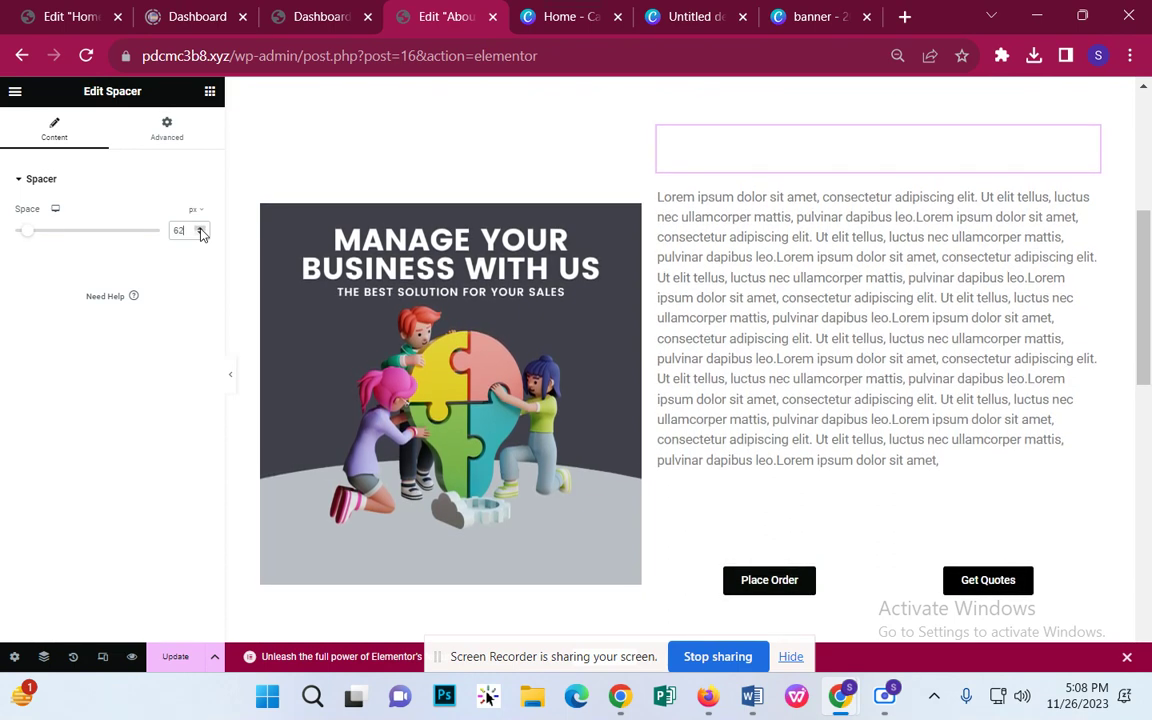
left_click(200, 229)
left_click(200, 229)
left_click(200, 229)
left_click(200, 229)
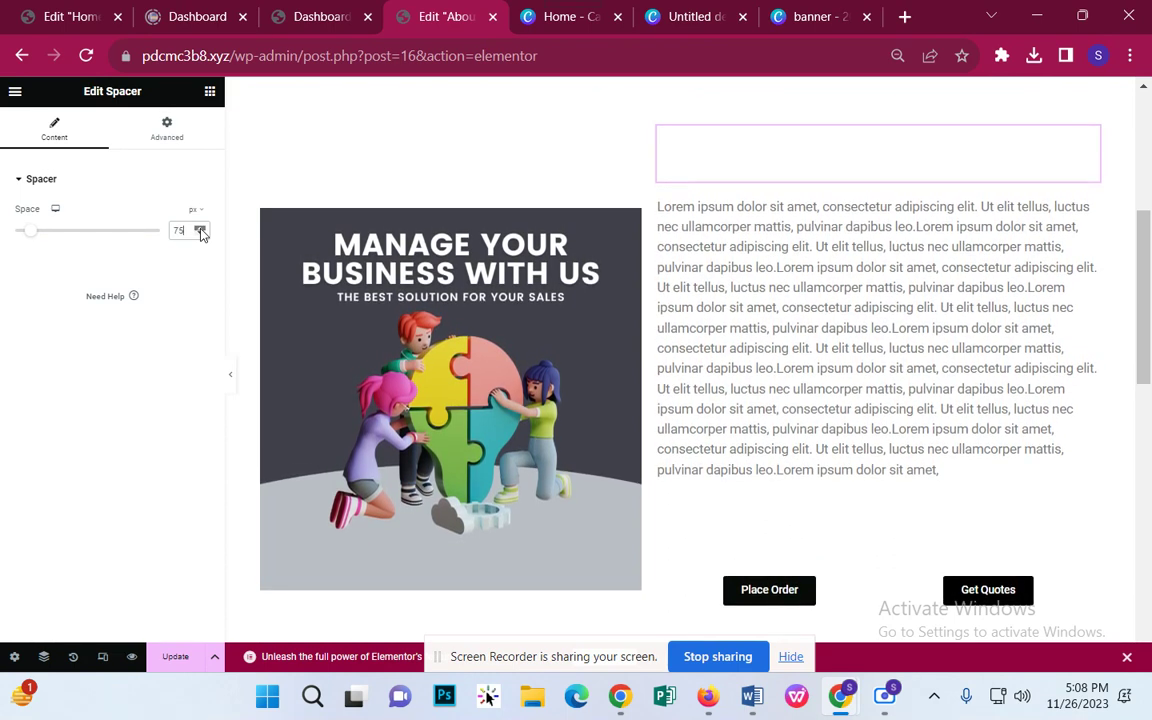
left_click(200, 229)
left_click(200, 229)
left_click(200, 229)
left_click(200, 229)
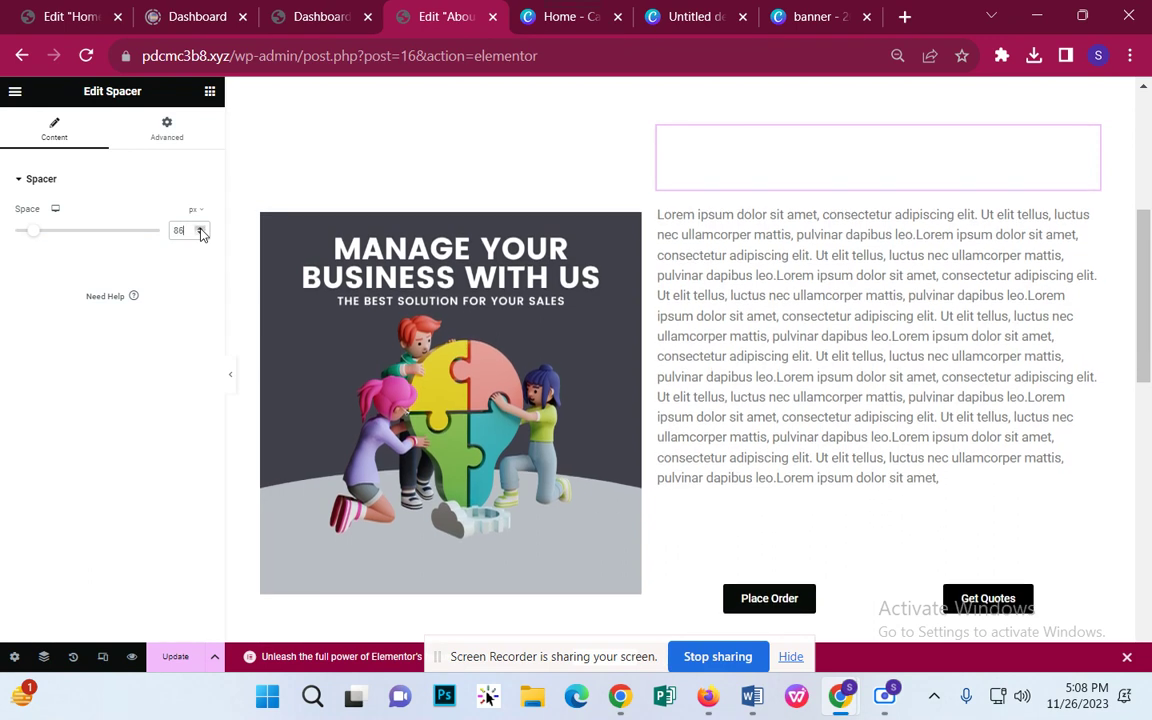
left_click(200, 229)
left_click(200, 229)
left_click(200, 229)
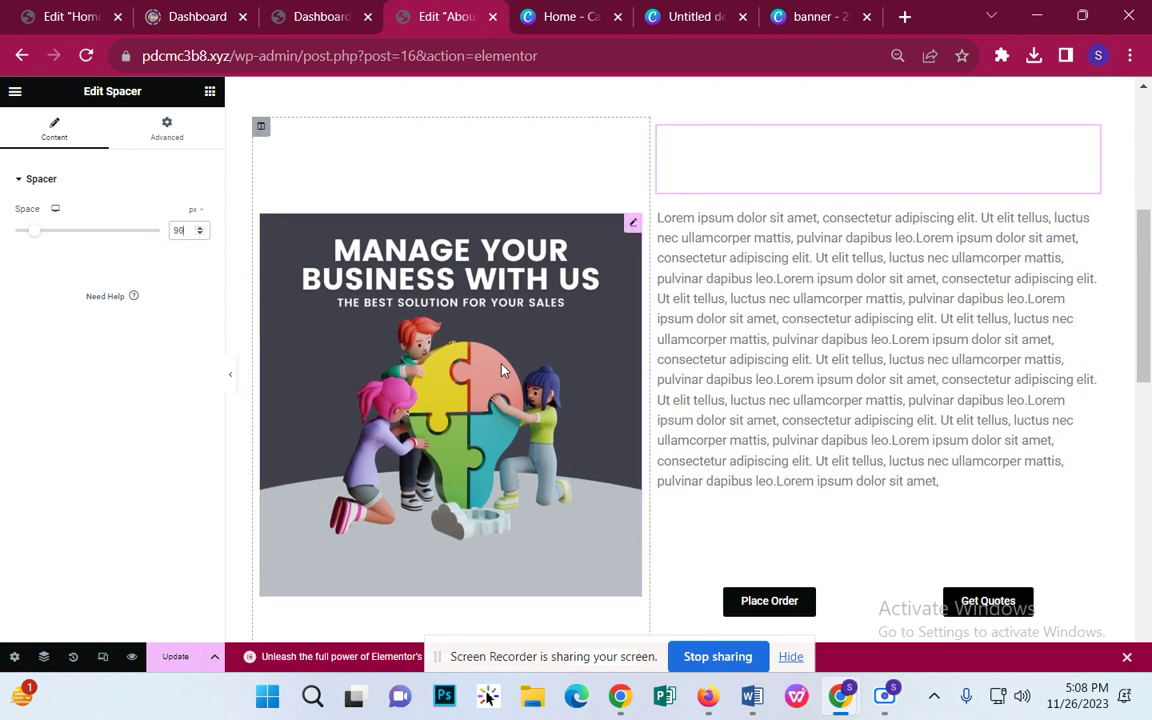
scroll(694, 440, "down", 2)
scroll(740, 490, "up", 2)
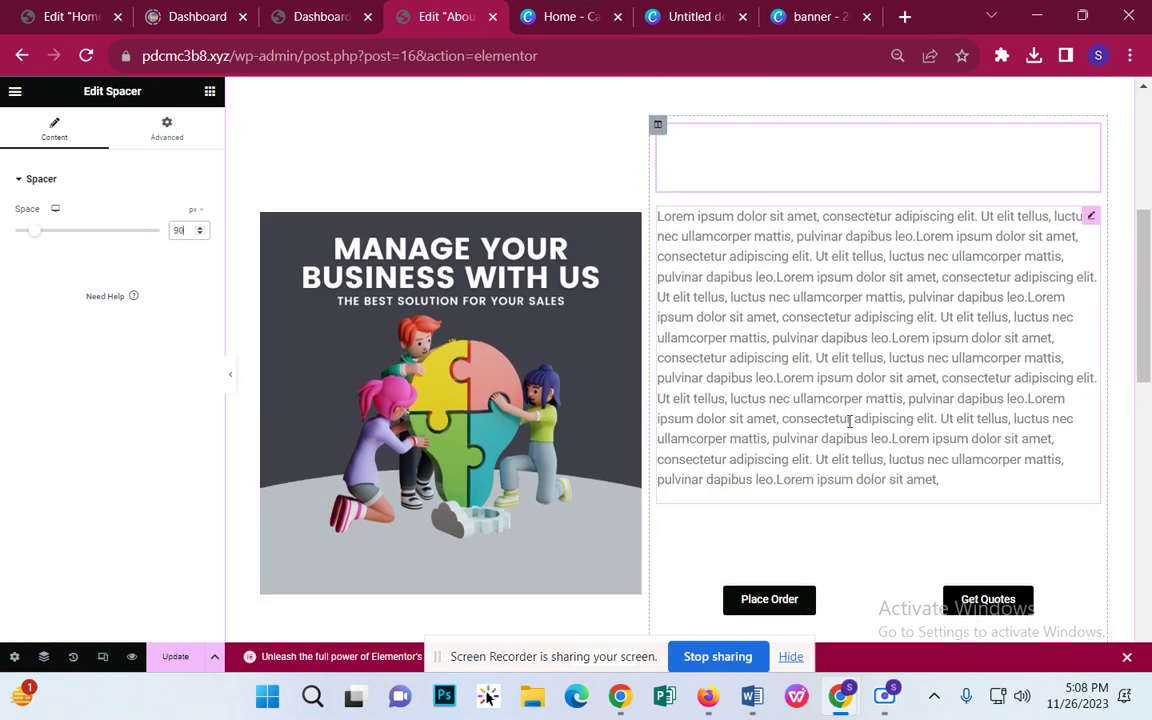
scroll(800, 400, "down", 1)
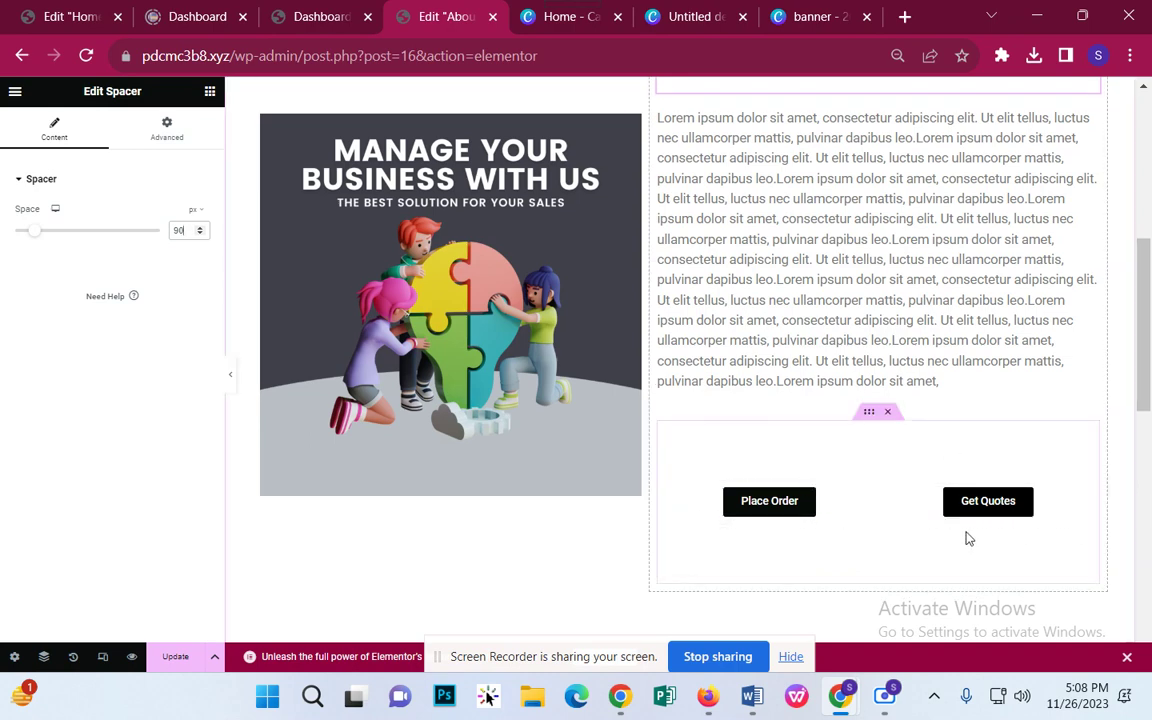
Step: Scroll down to the empty section below the image-and-buttons section
scroll(951, 522, "down", 2)
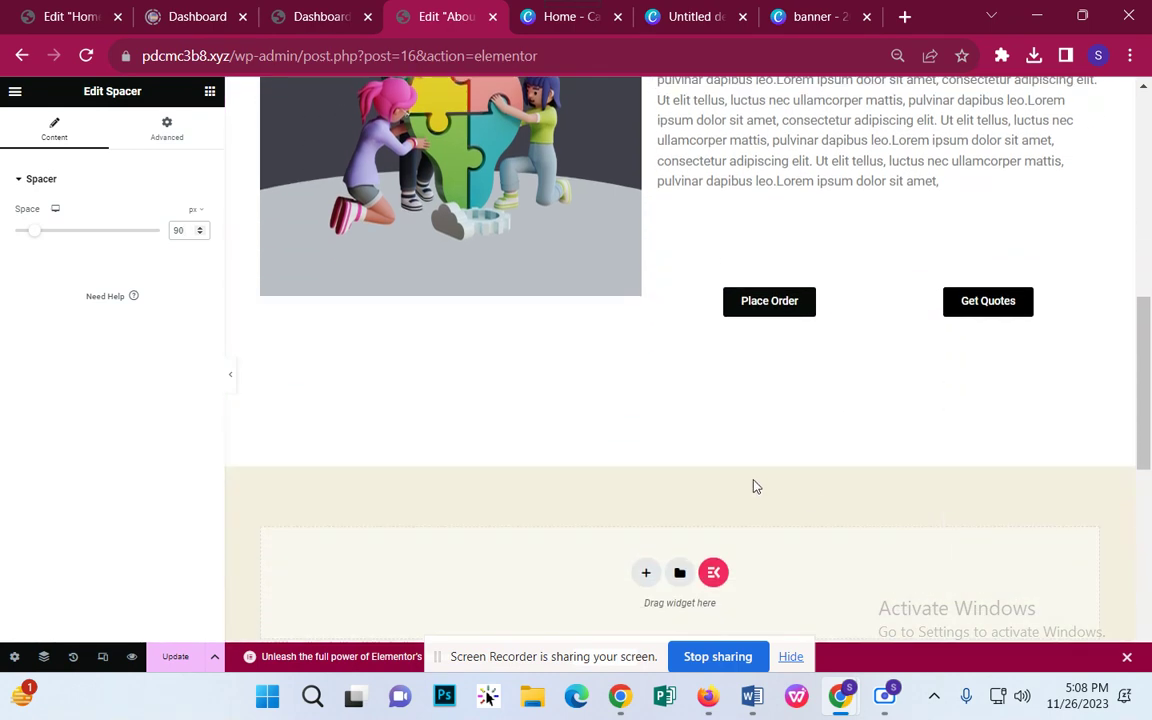
scroll(700, 505, "down", 1)
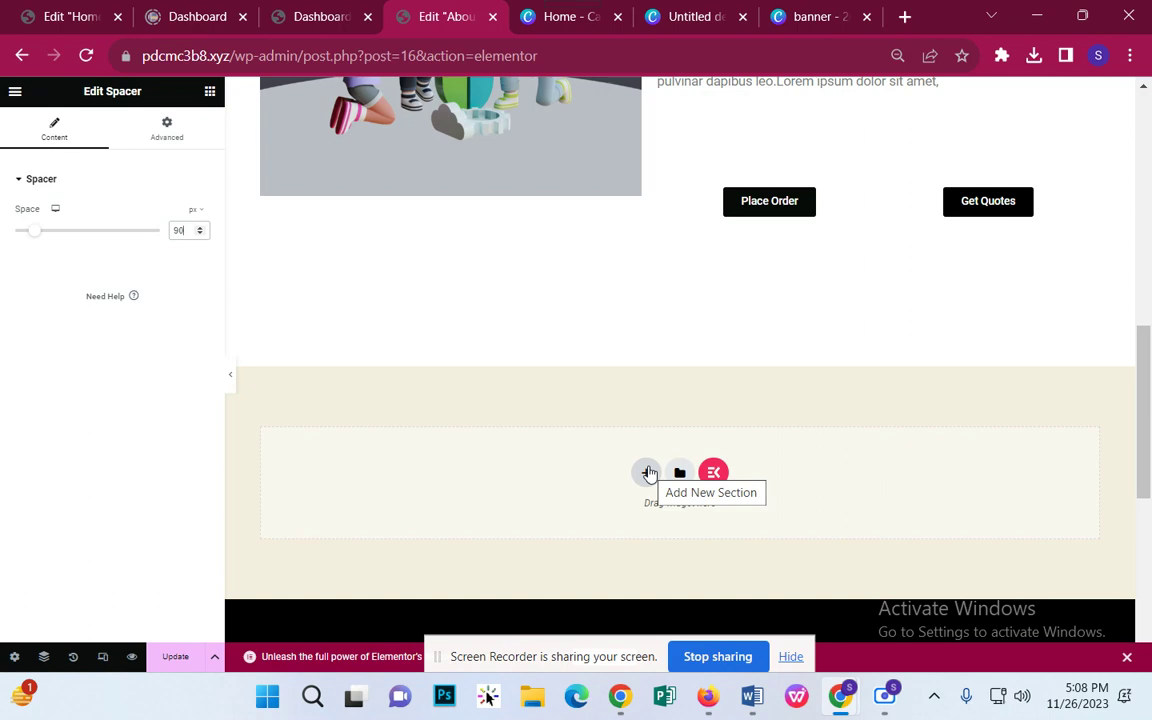
Step: Insert the full image box team template from ElementsKit Sections, then delete it
left_click(713, 474)
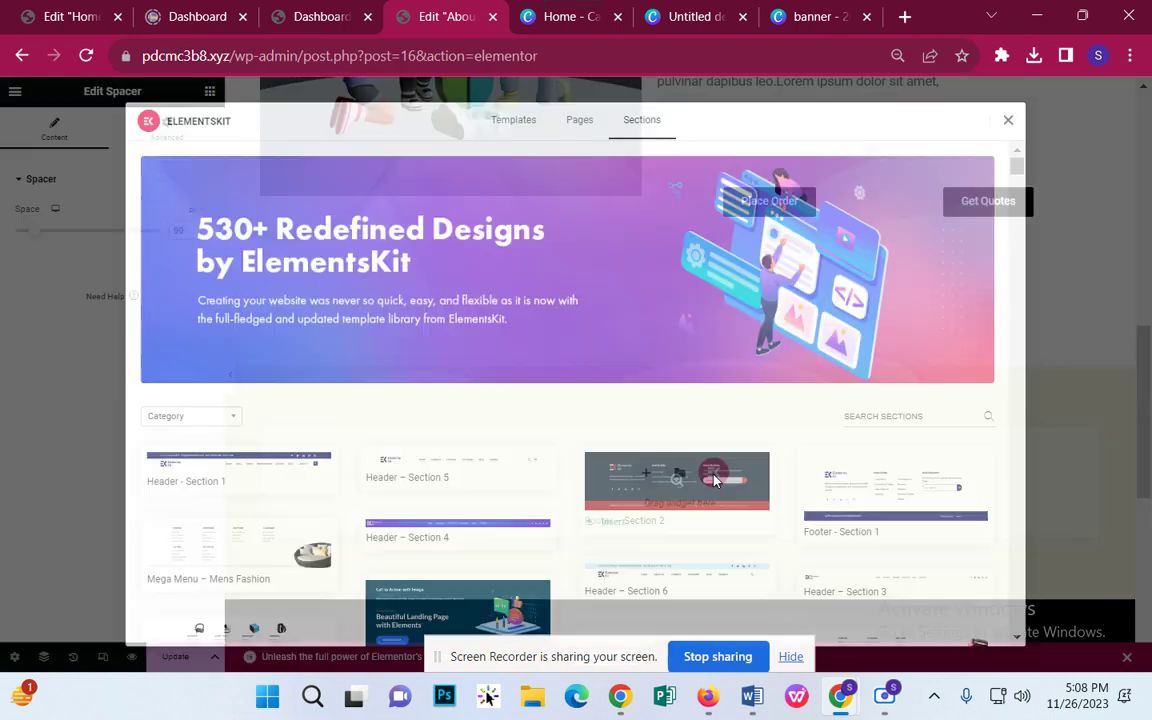
scroll(651, 394, "down", 8)
scroll(651, 394, "down", 2)
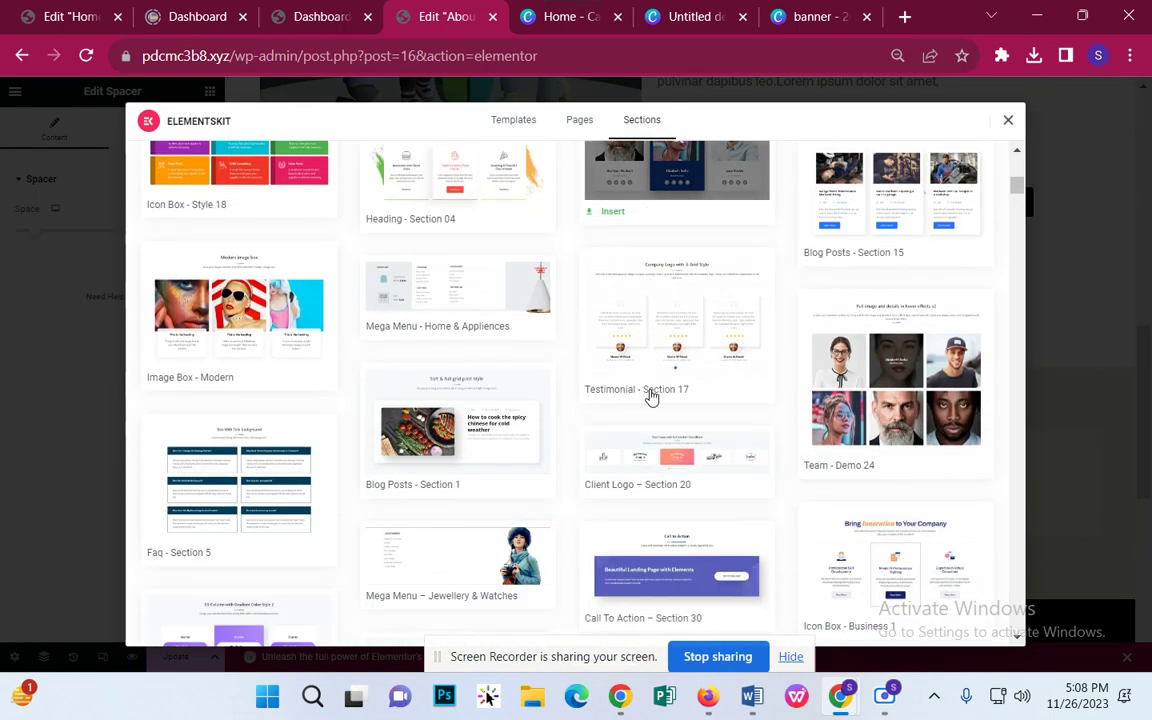
scroll(651, 394, "up", 1)
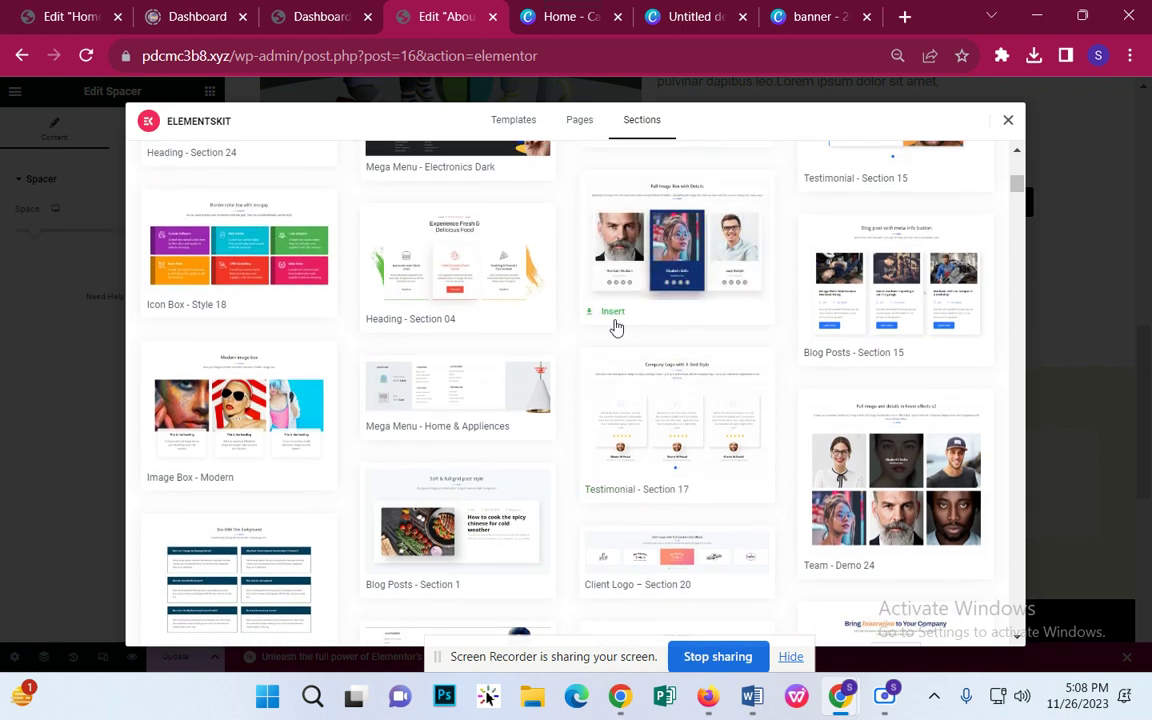
left_click(612, 320)
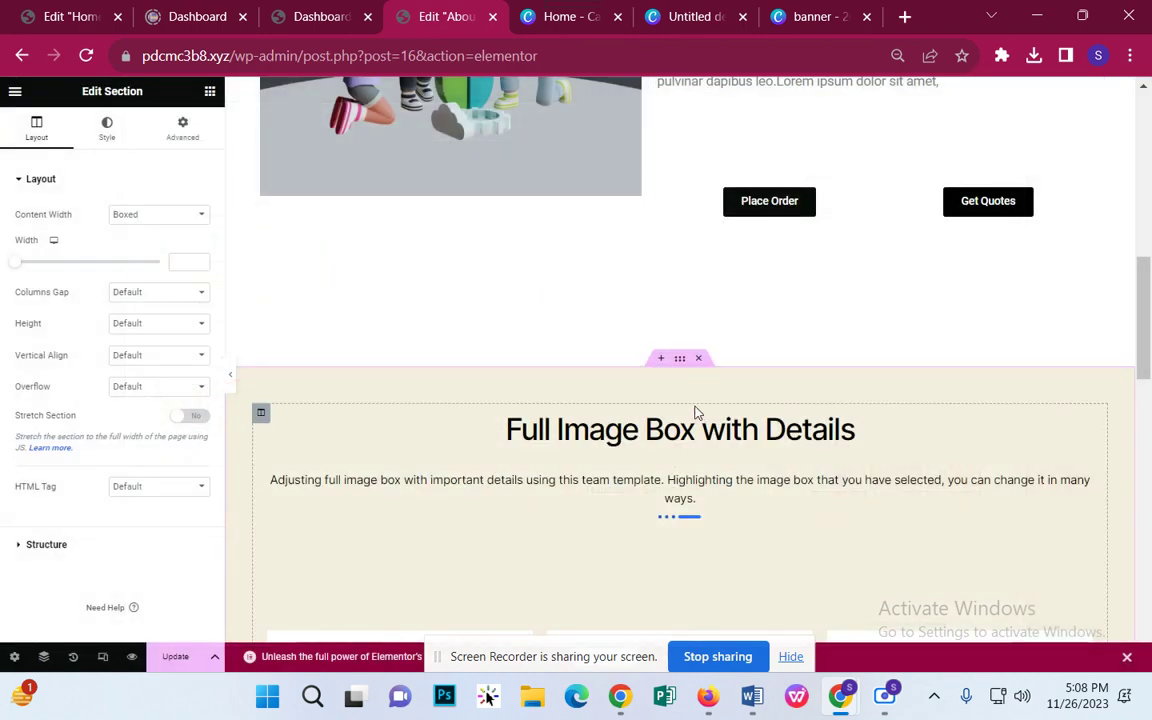
left_click(697, 359)
Step: Insert the 'Long Height Image with Hover Effects v2' team section from ElementsKit
left_click(714, 485)
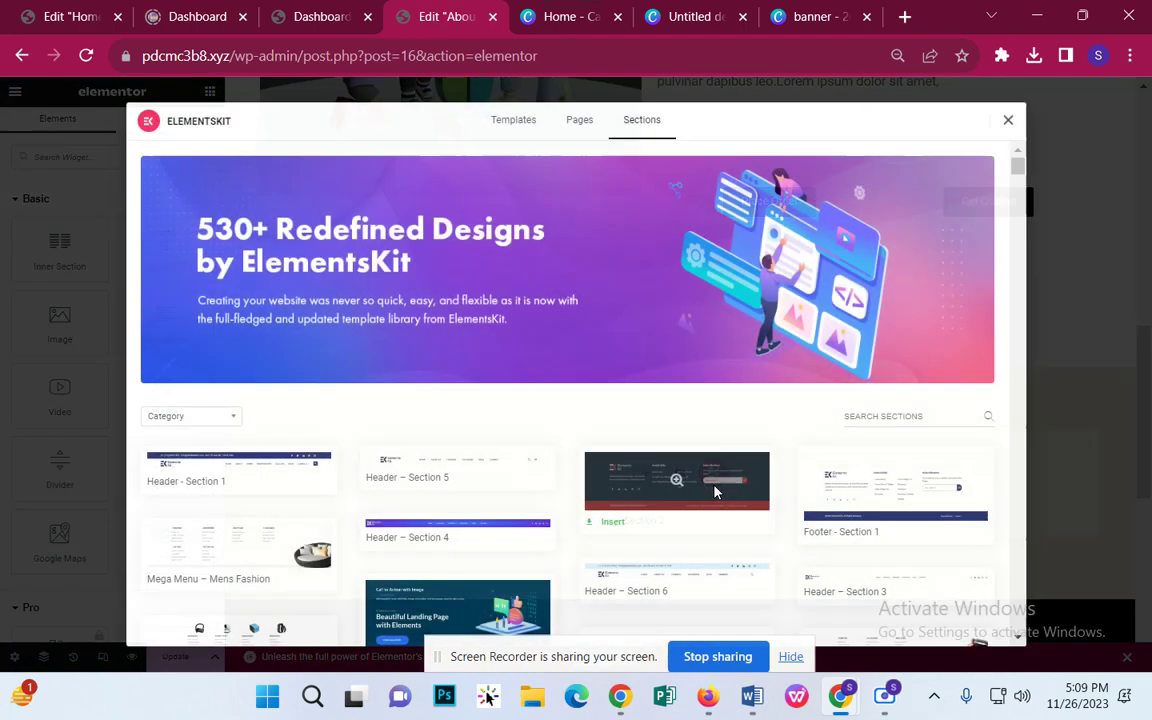
scroll(700, 410, "down", 10)
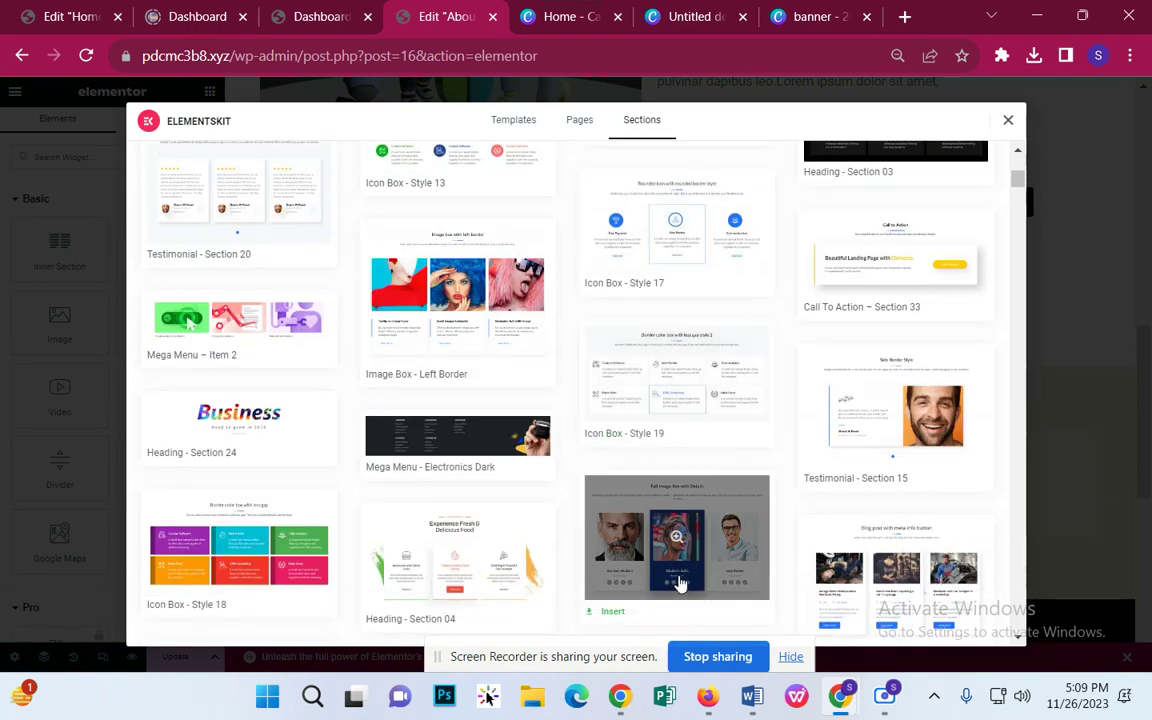
scroll(673, 572, "down", 4)
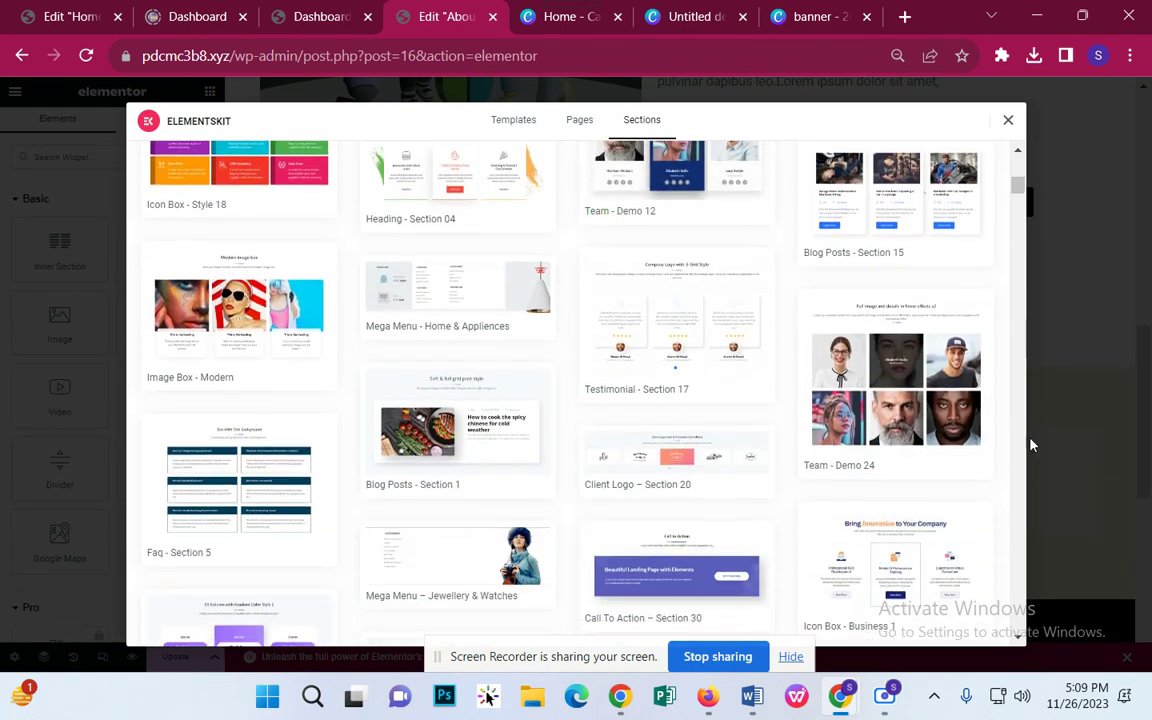
scroll(856, 415, "up", 2)
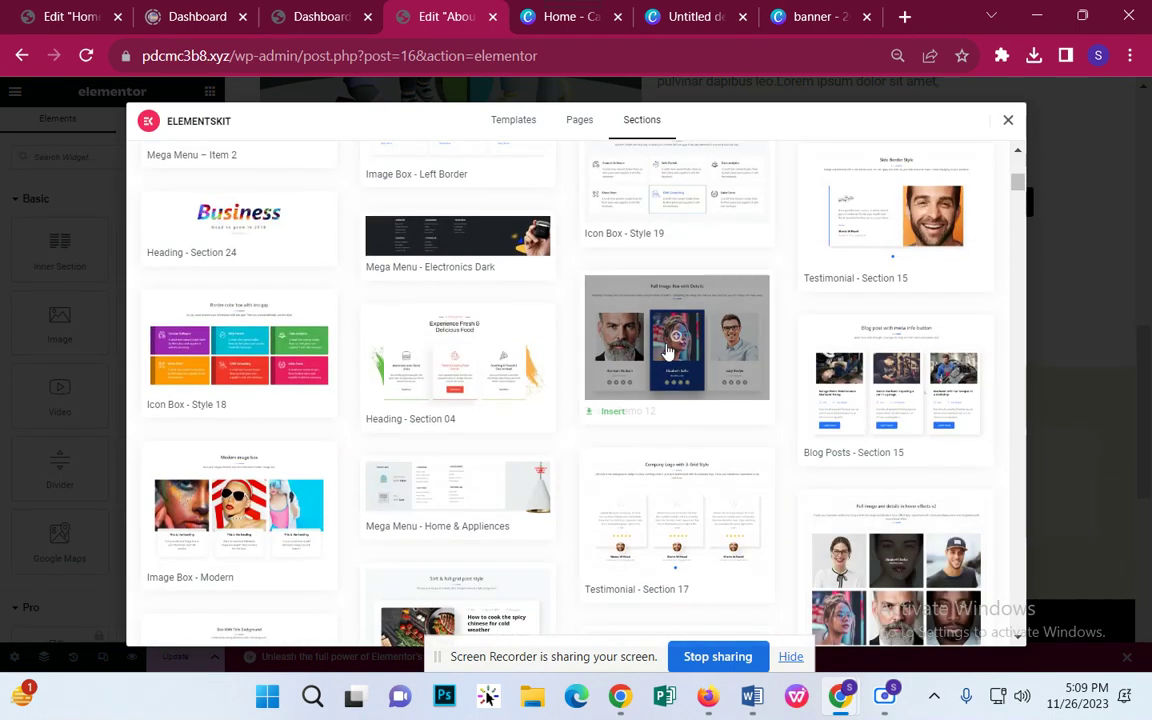
scroll(617, 386, "down", 7)
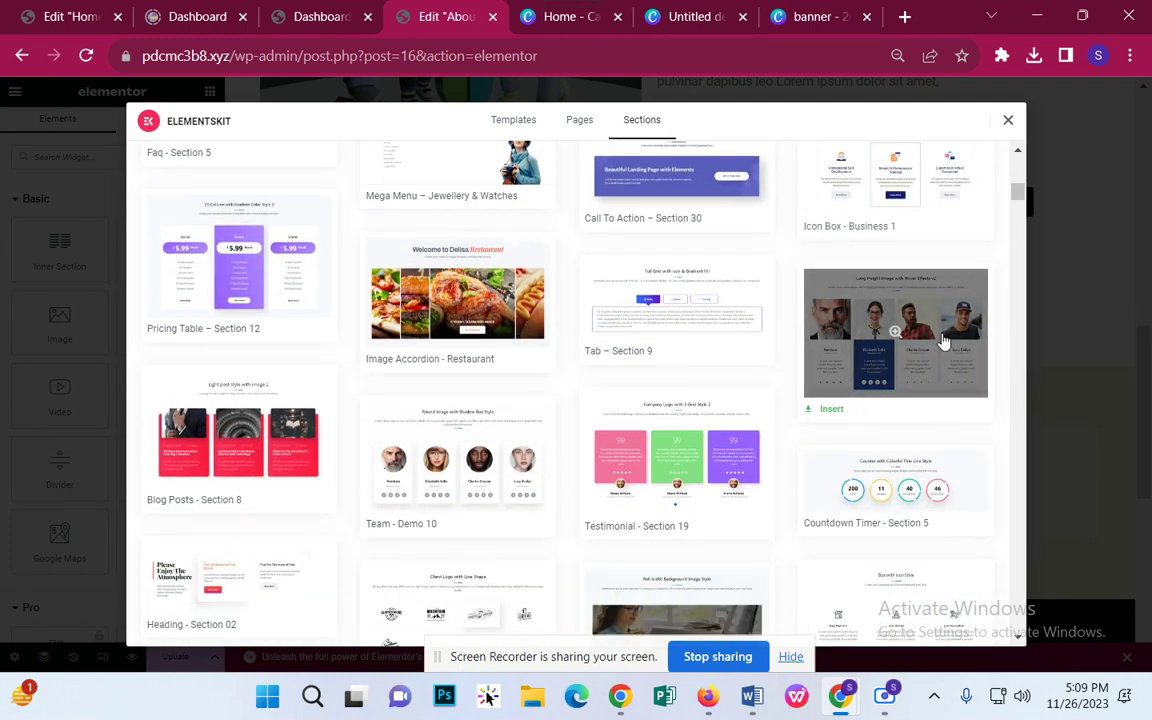
left_click(838, 386)
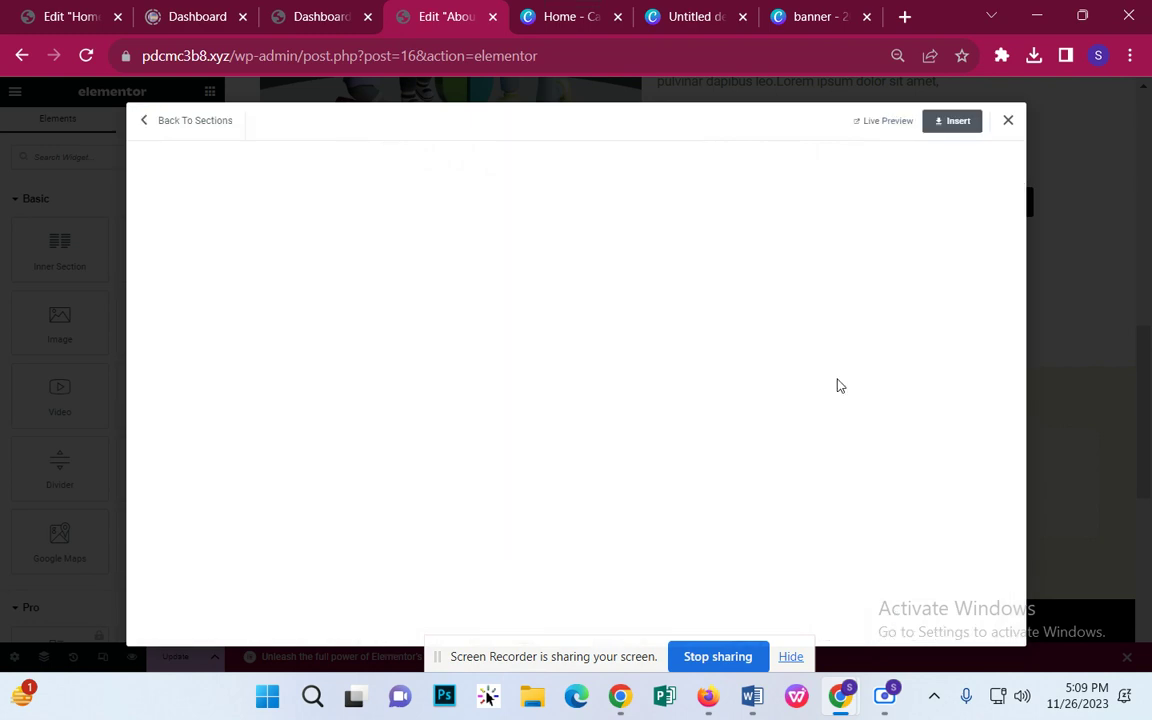
left_click(966, 121)
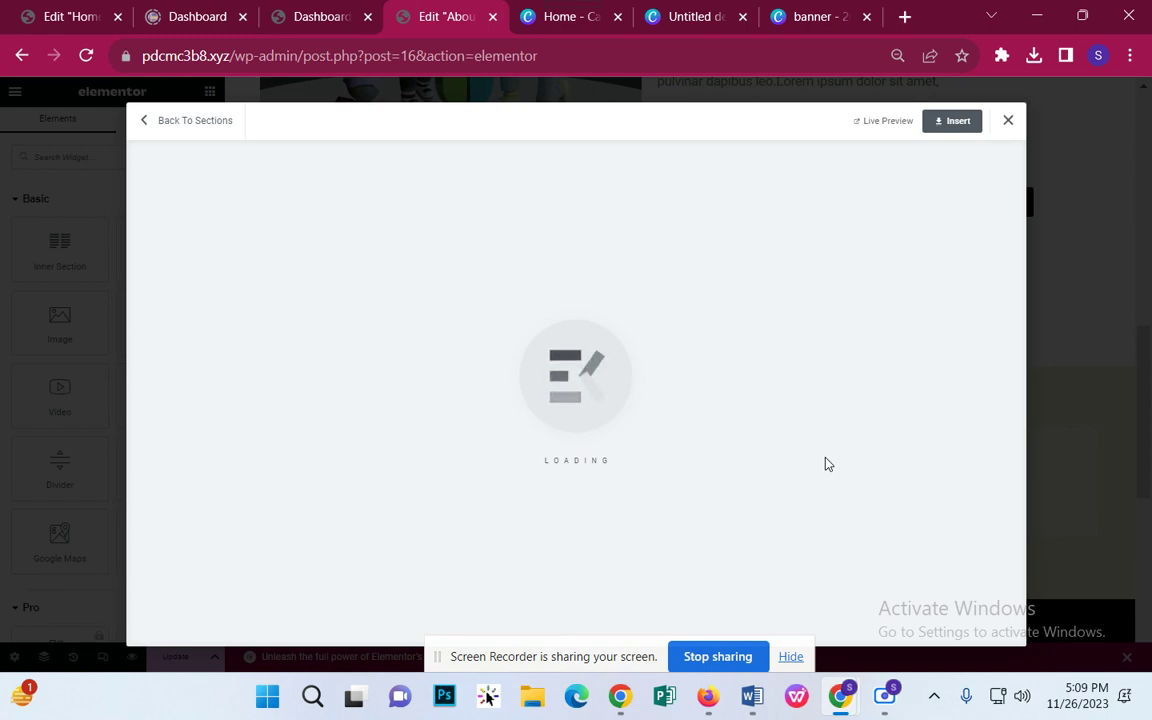
Step: Give the team section a Classic background, open its colour picker, then select the section heading
scroll(848, 437, "down", 4)
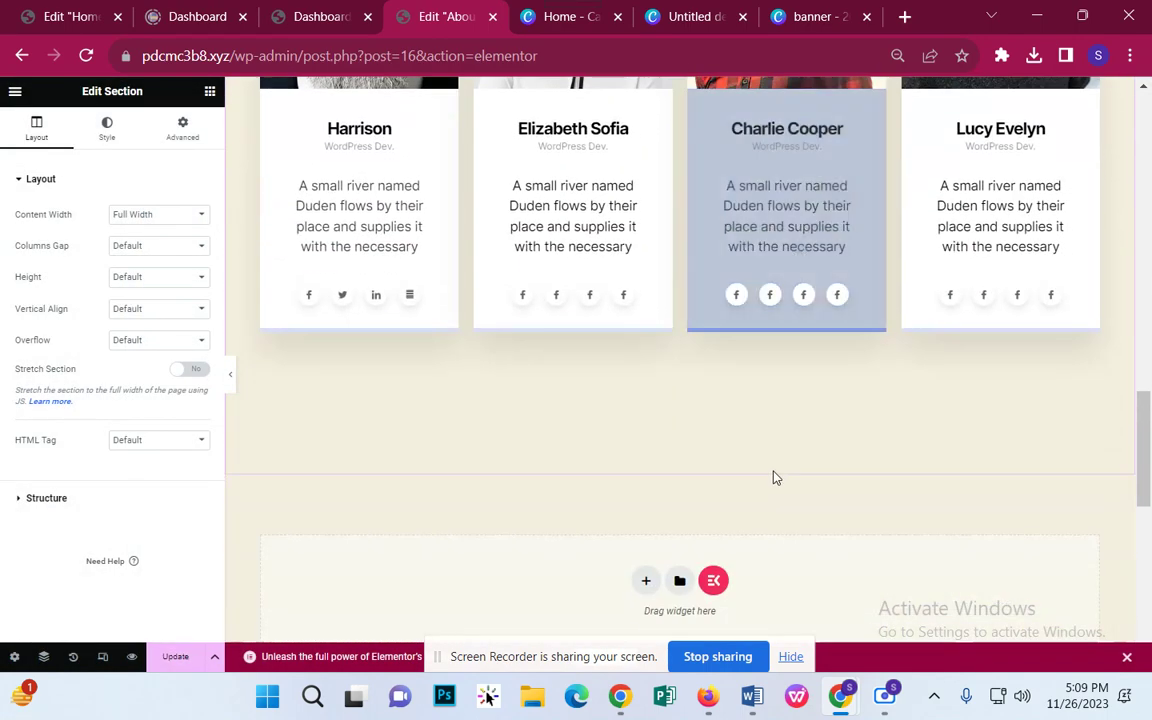
scroll(771, 476, "up", 6)
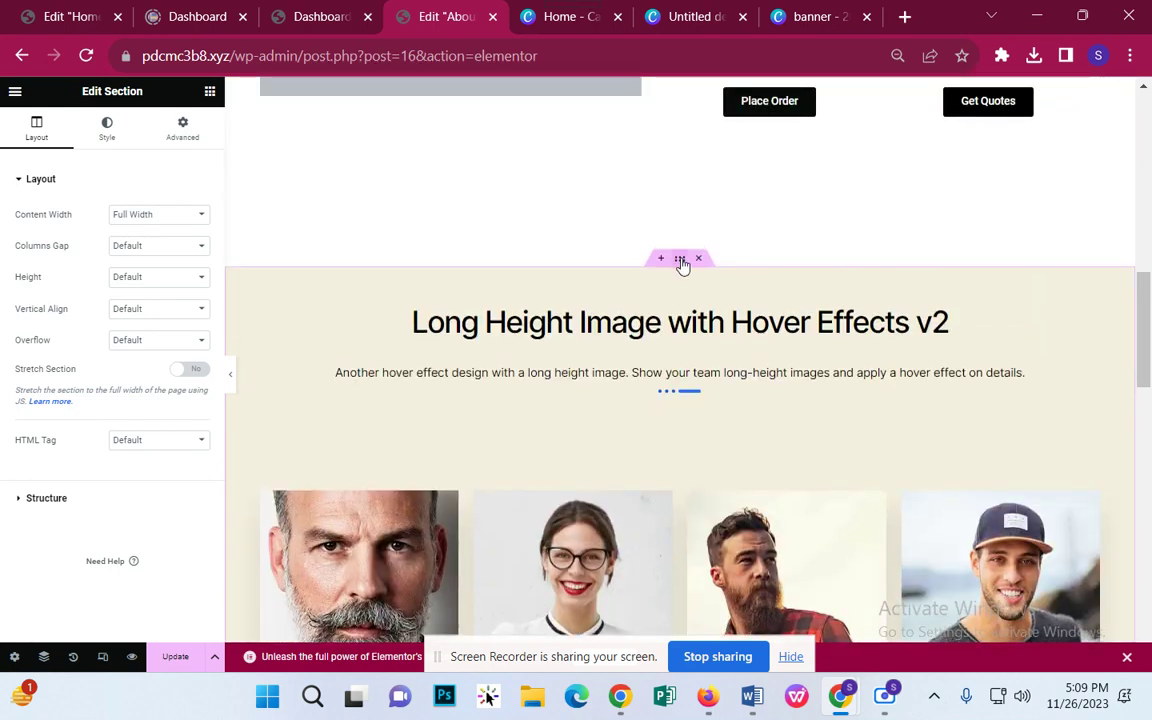
left_click(115, 137)
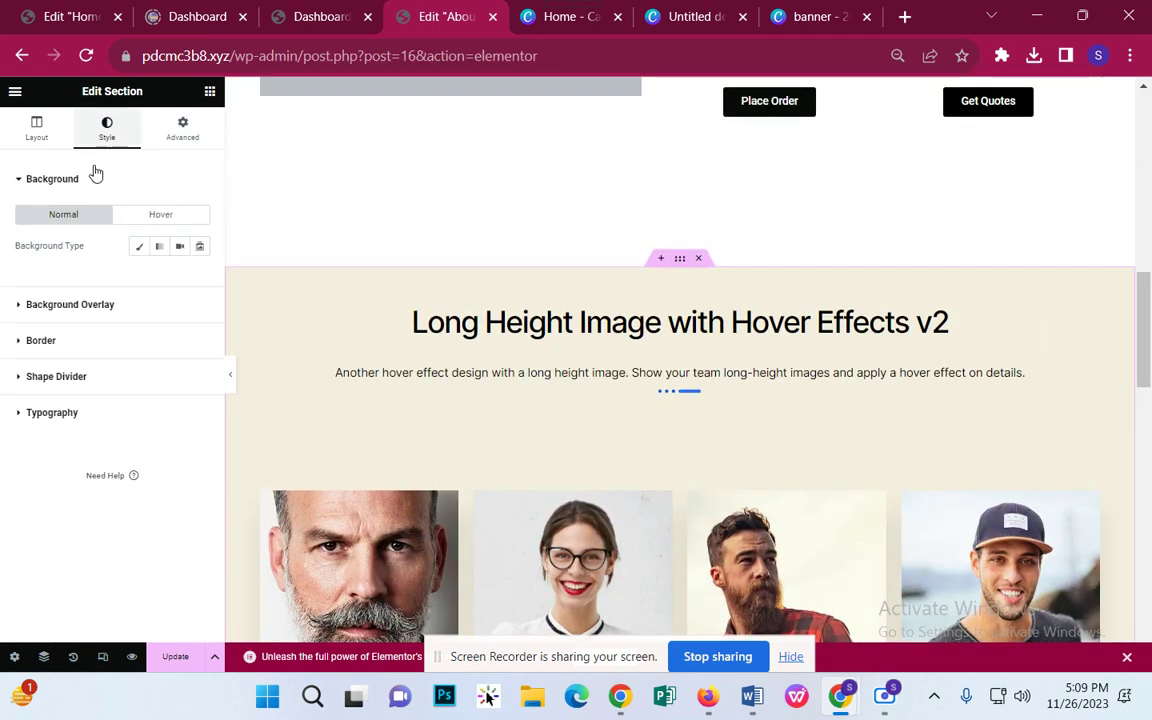
left_click(139, 246)
left_click(200, 277)
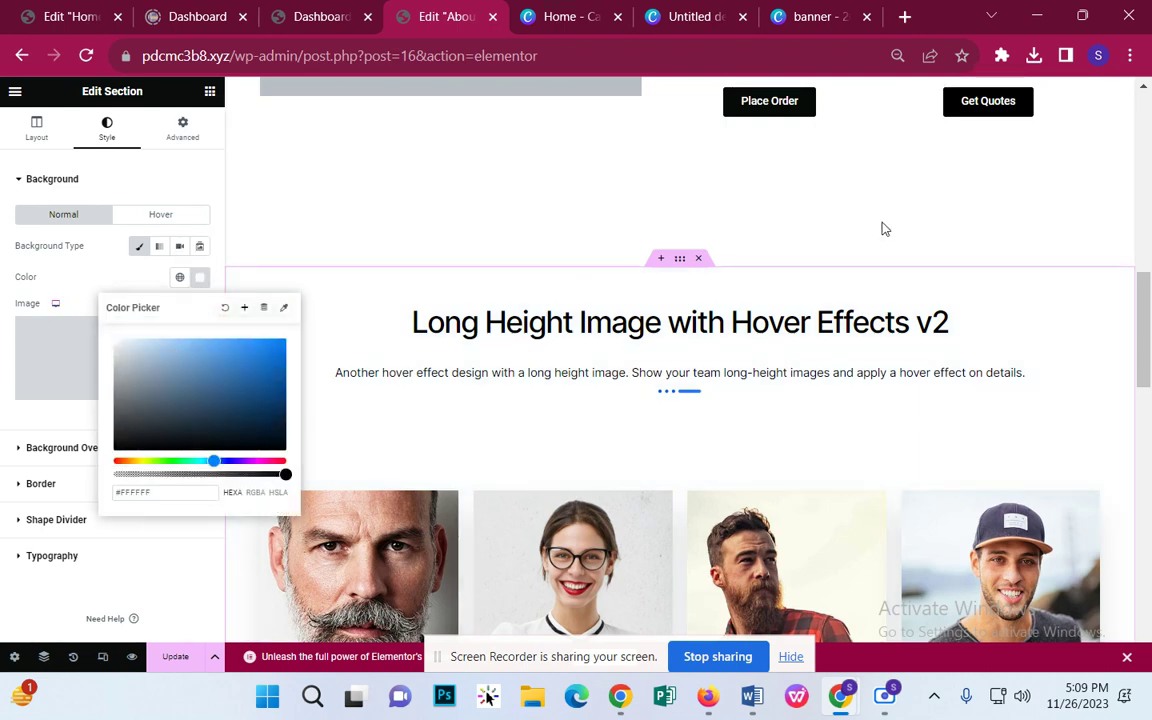
left_click(663, 329)
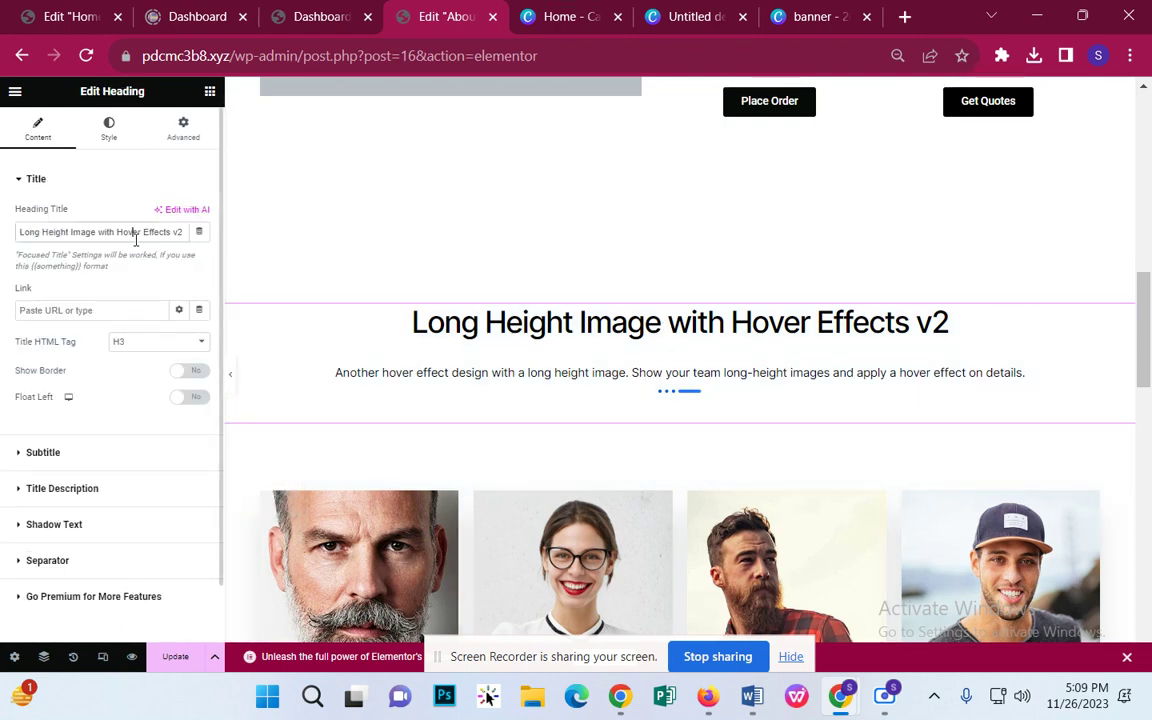
Step: Retitle the team section heading 'Our Team Member' and expand its Title Description settings
triple_click(136, 238)
type("Ou")
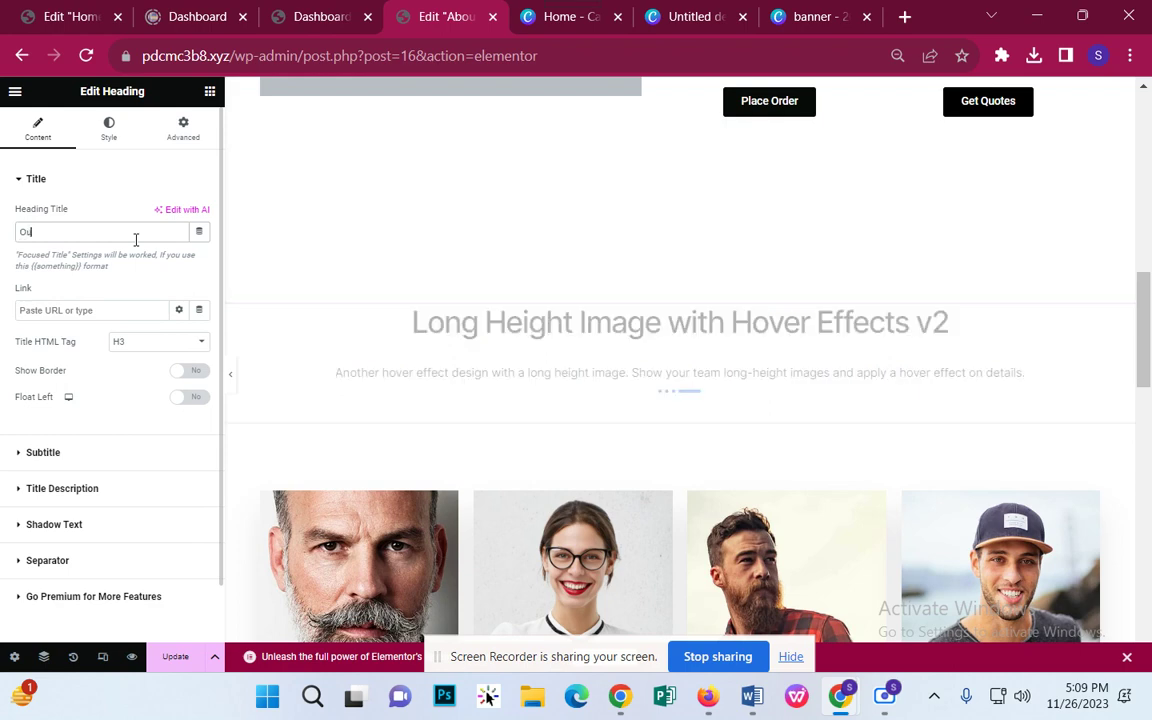
type("r Team")
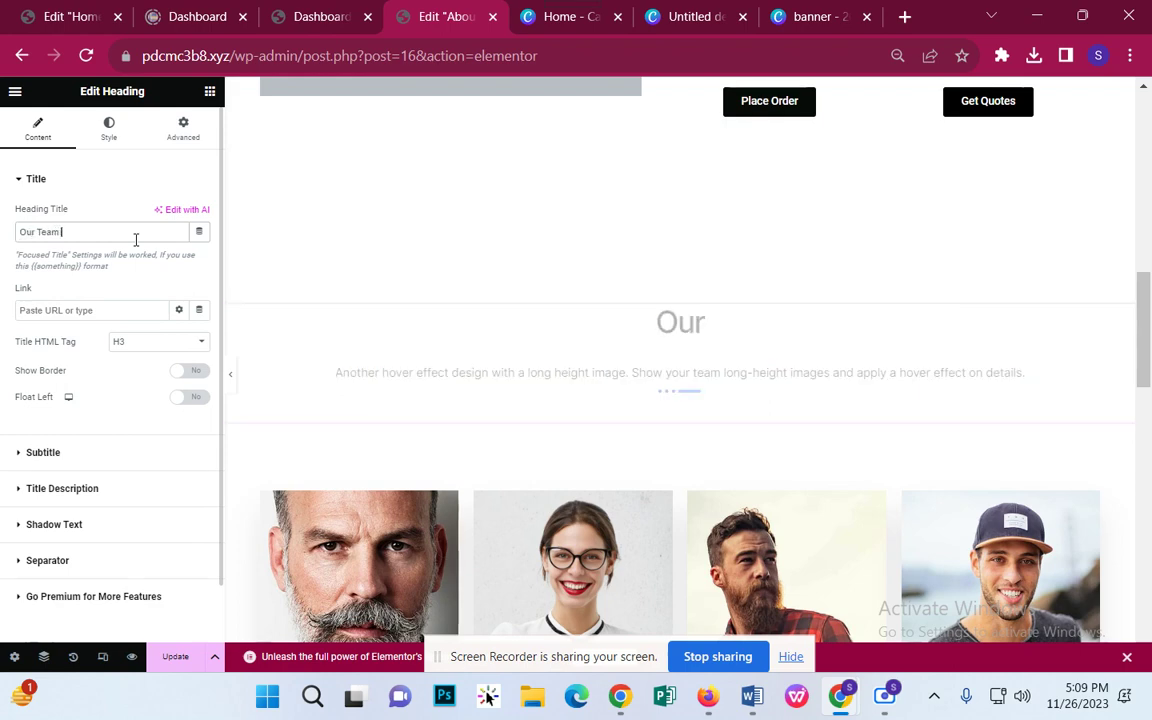
type(" Mem")
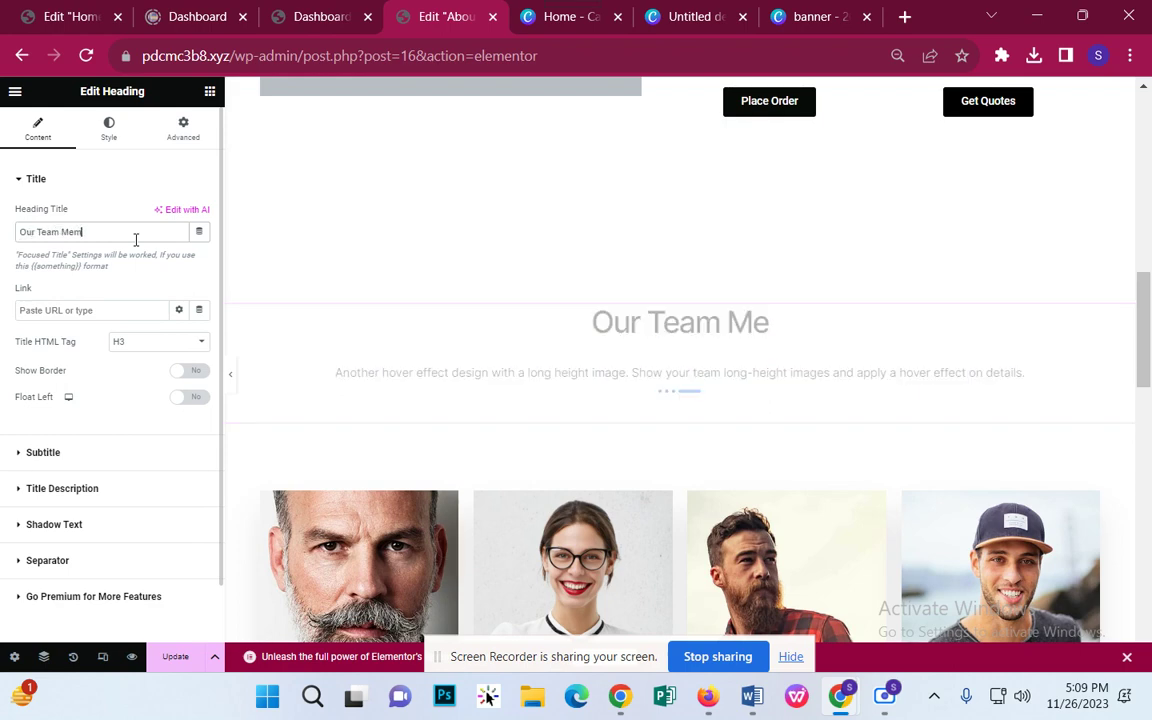
type("ber")
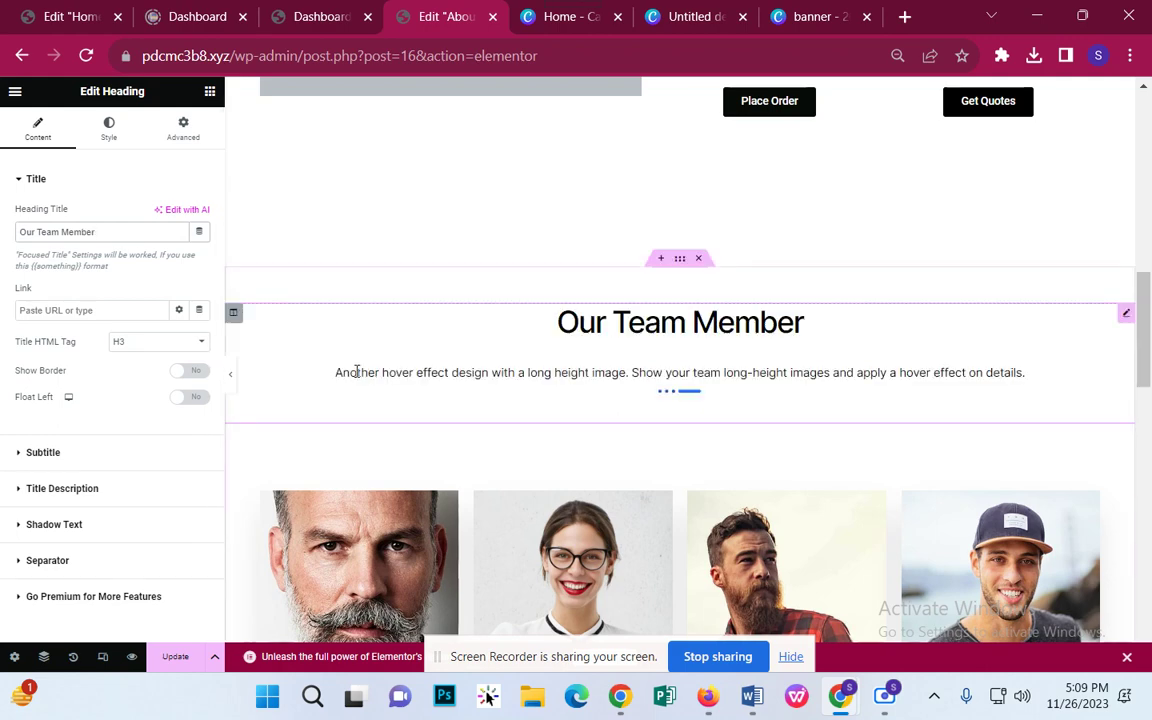
scroll(122, 335, "down", 1)
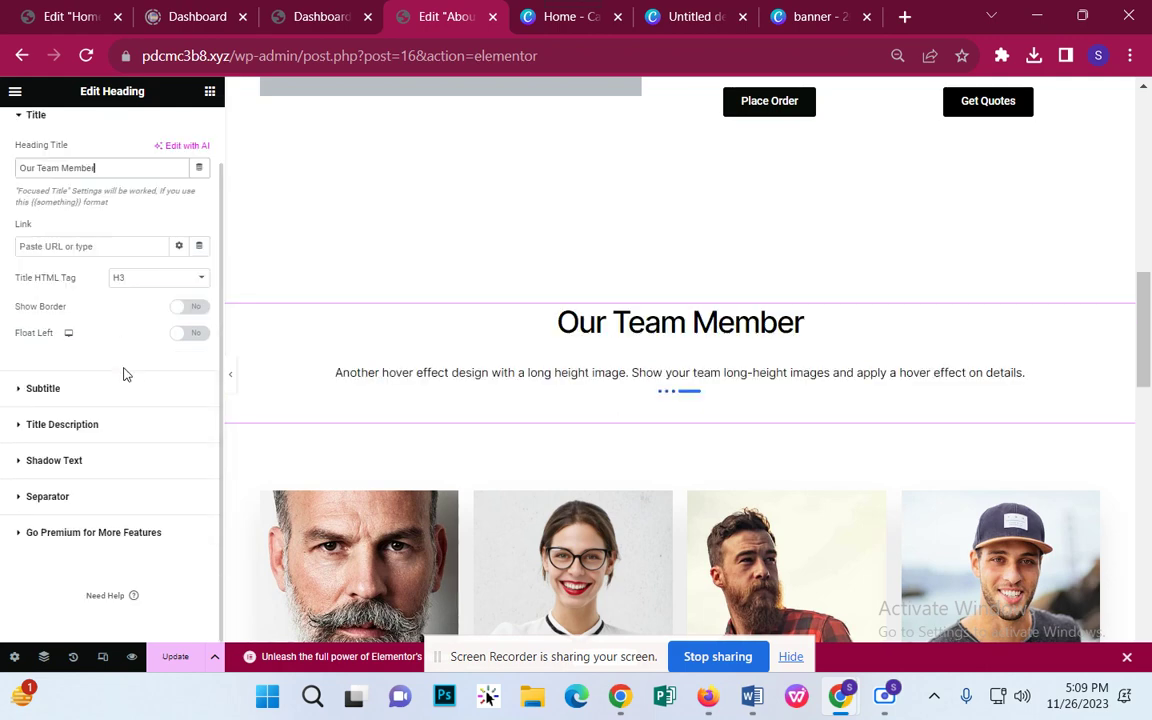
left_click(106, 428)
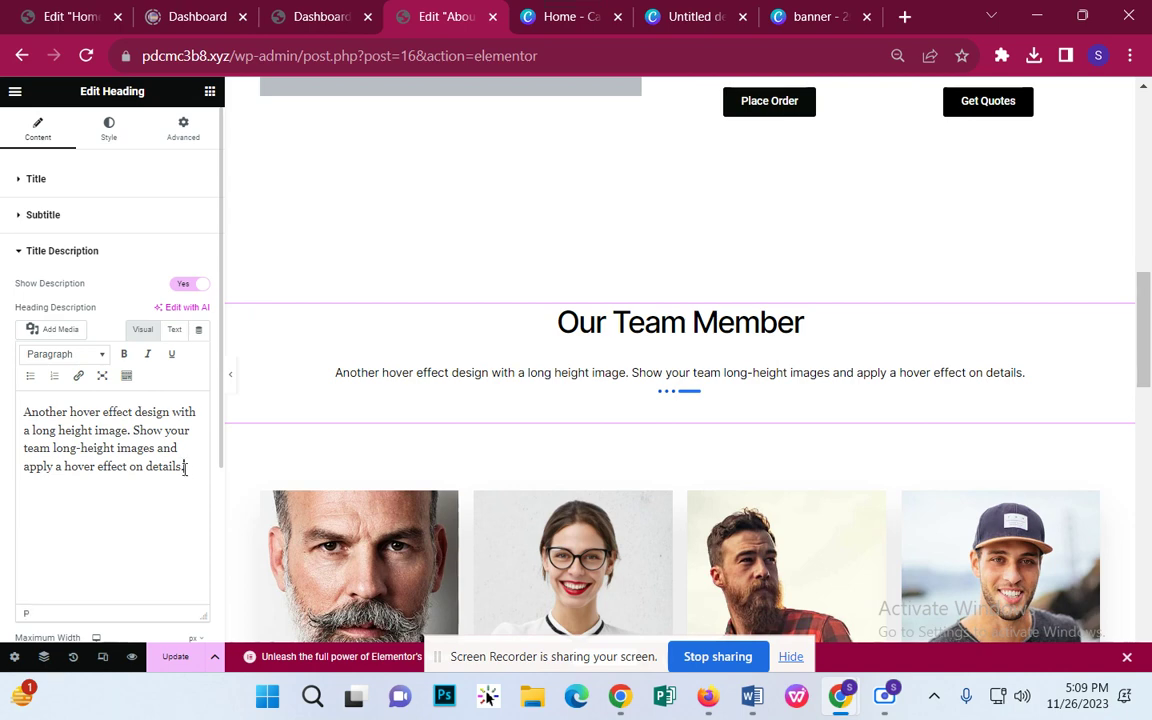
Step: Replace the description with 'Our Expert Team members who are capable for digital marketing in dhaka'
left_click_drag(185, 467, 3, 408)
type("Ou")
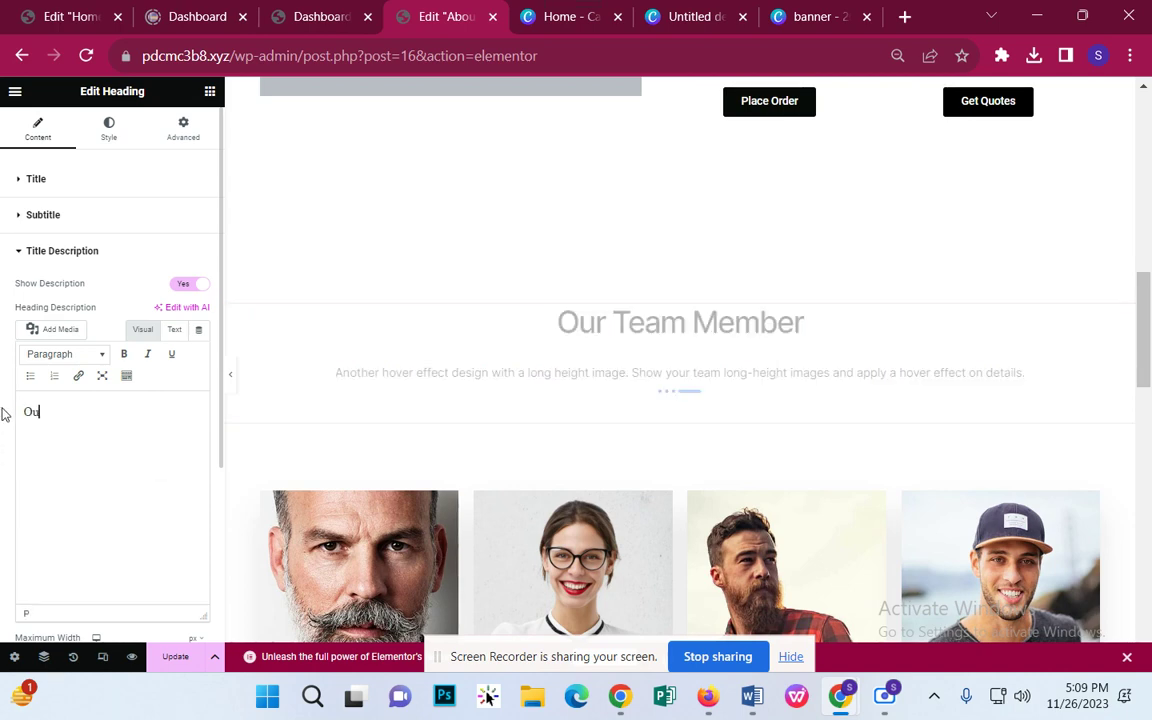
type("r Expert ")
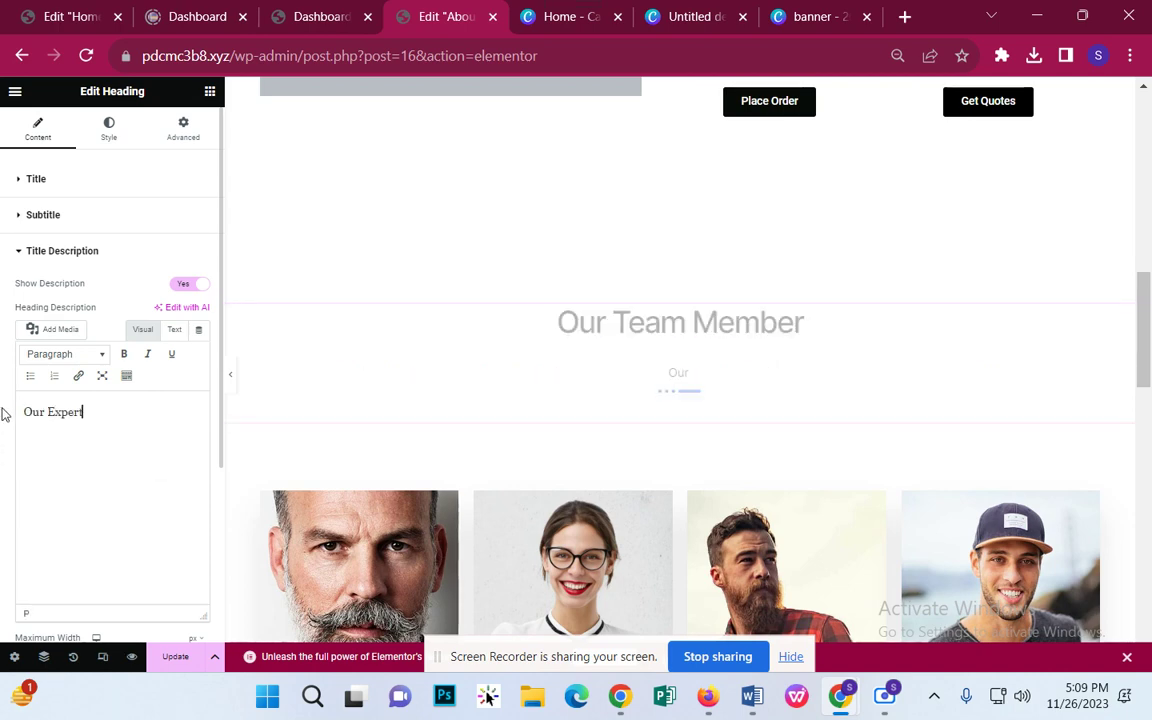
type("Team")
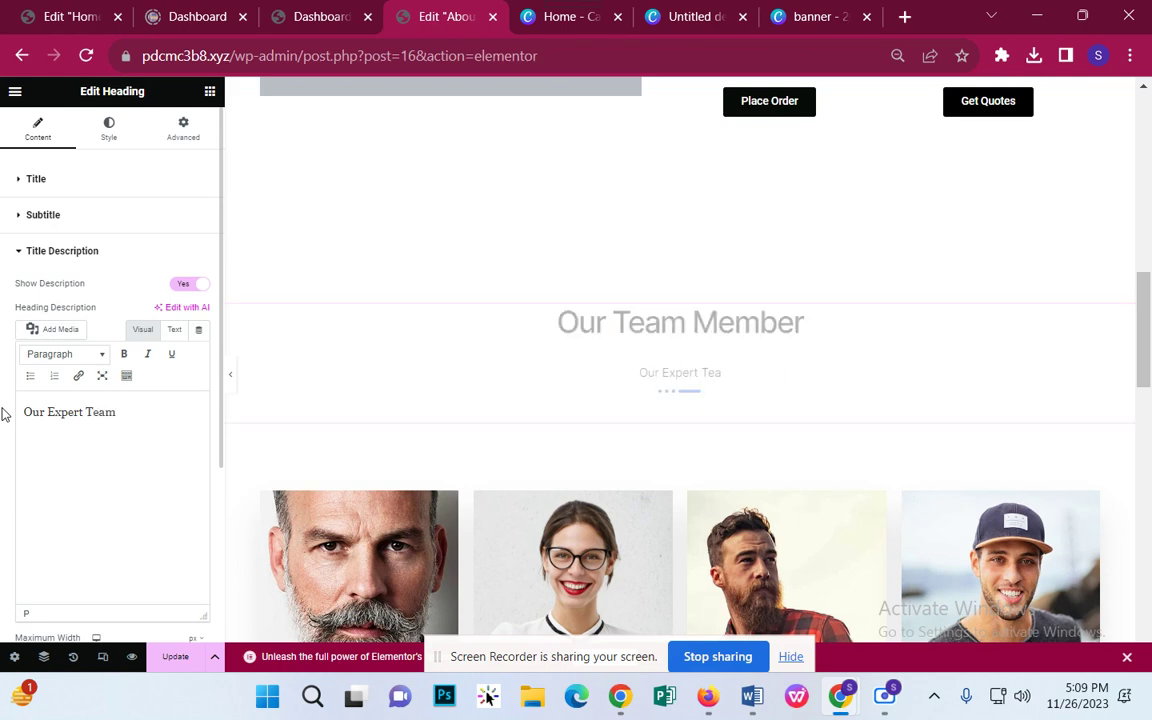
type(" m")
type("b")
type("embers ")
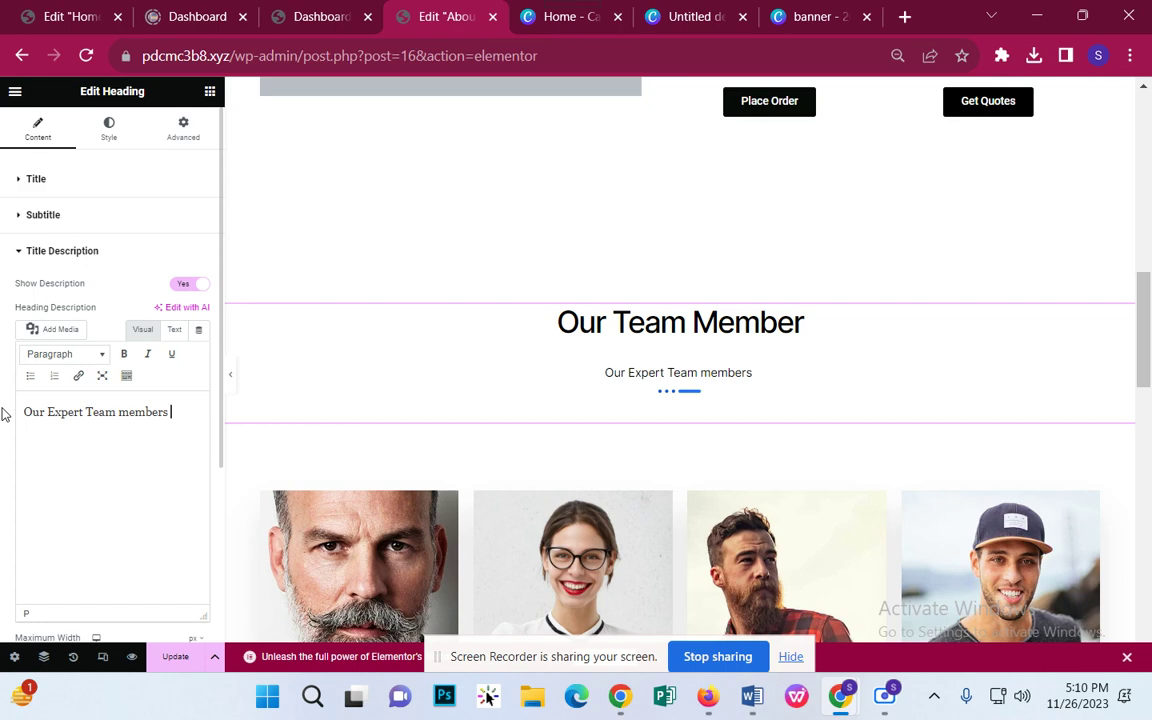
type("who are capable for digital")
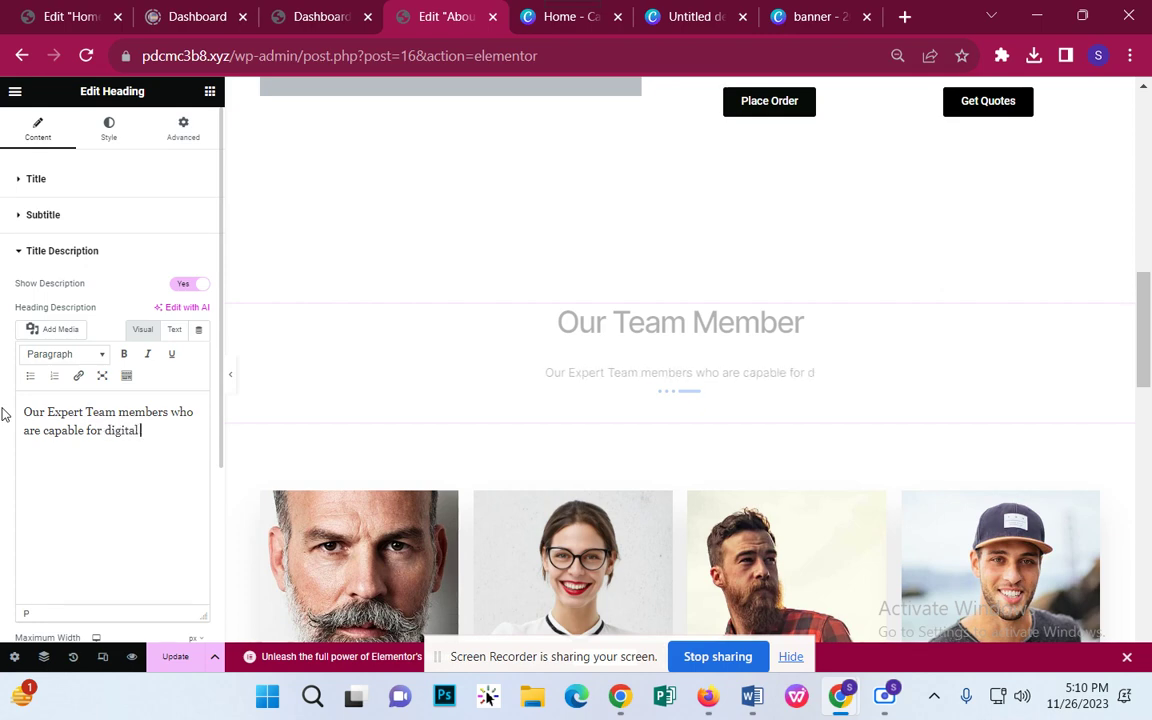
type("marketing")
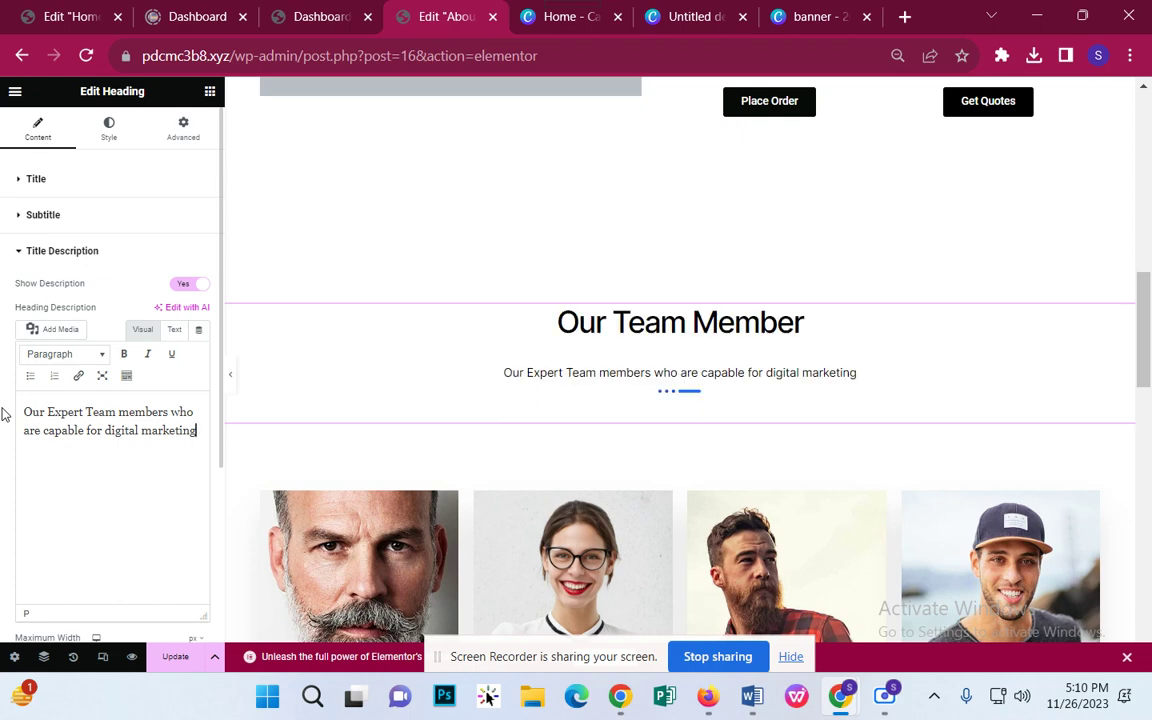
type(" n dhaka")
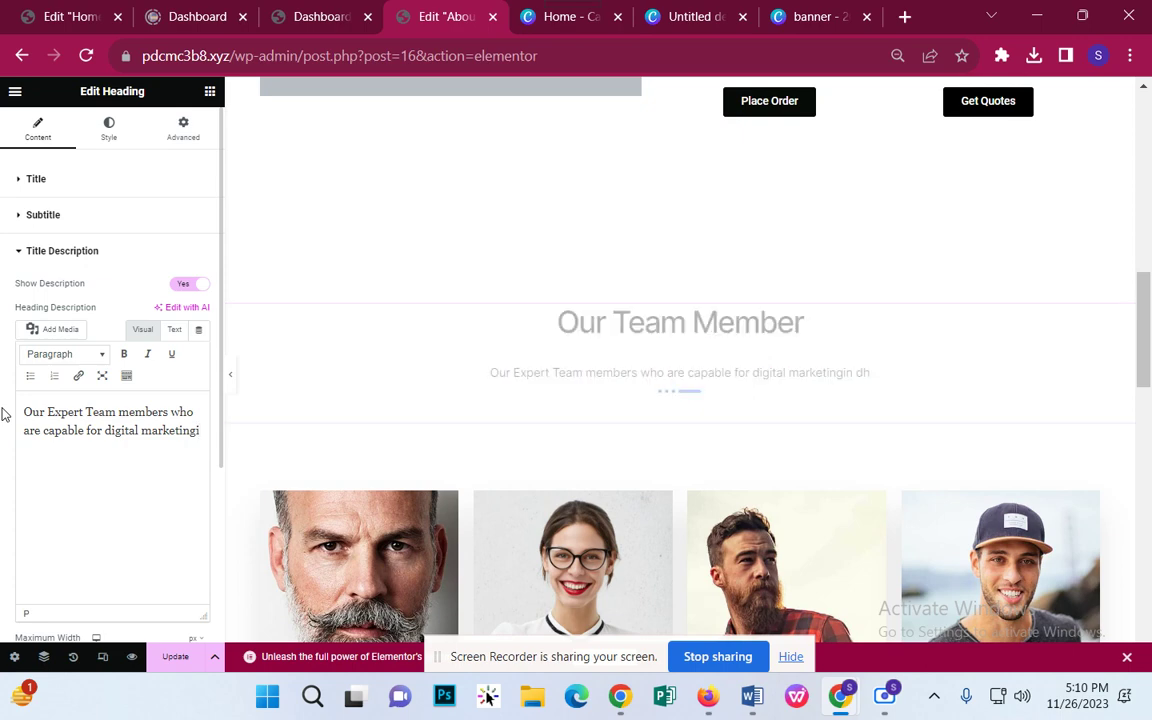
type(" in dhaka")
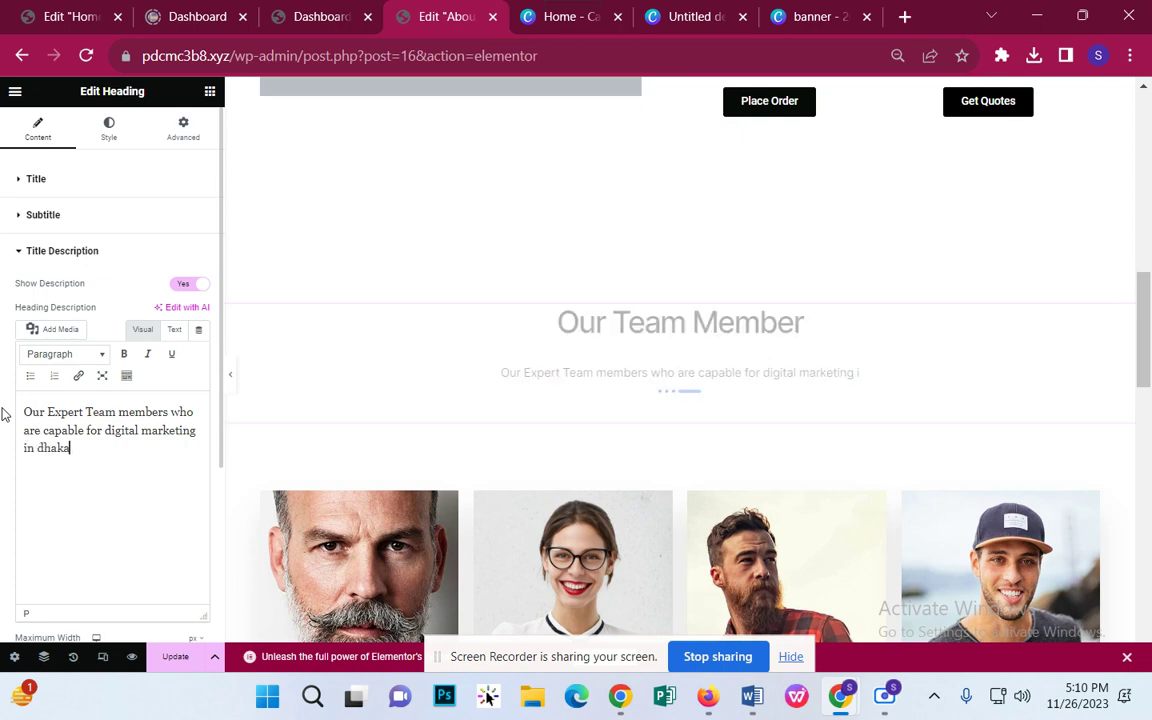
Step: Open Harrison's team card in the Edit Team panel with his pop-up details showing
scroll(733, 397, "down", 3)
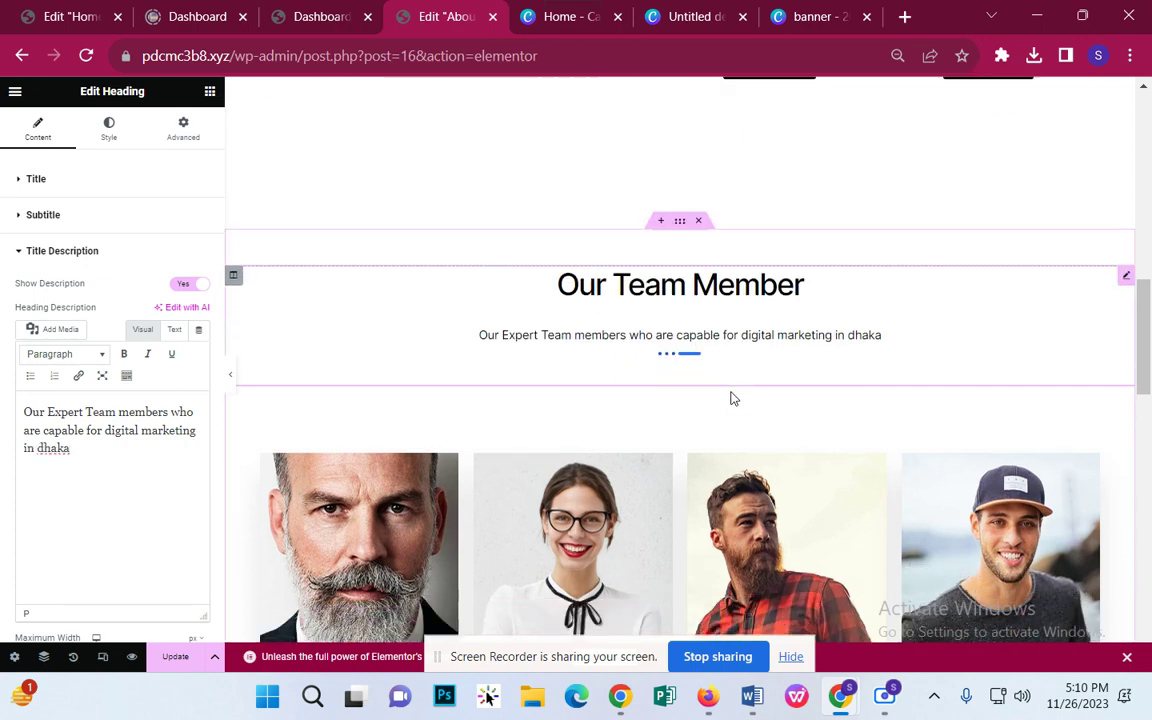
scroll(733, 397, "down", 2)
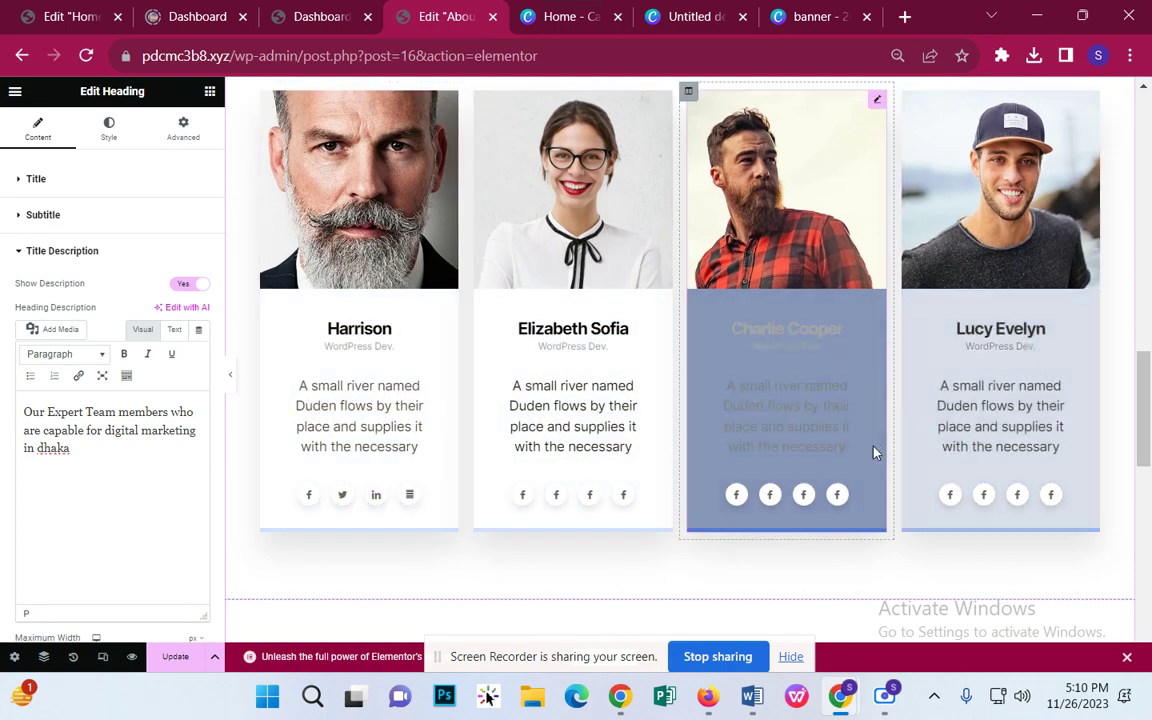
scroll(878, 452, "up", 1)
scroll(880, 453, "up", 1)
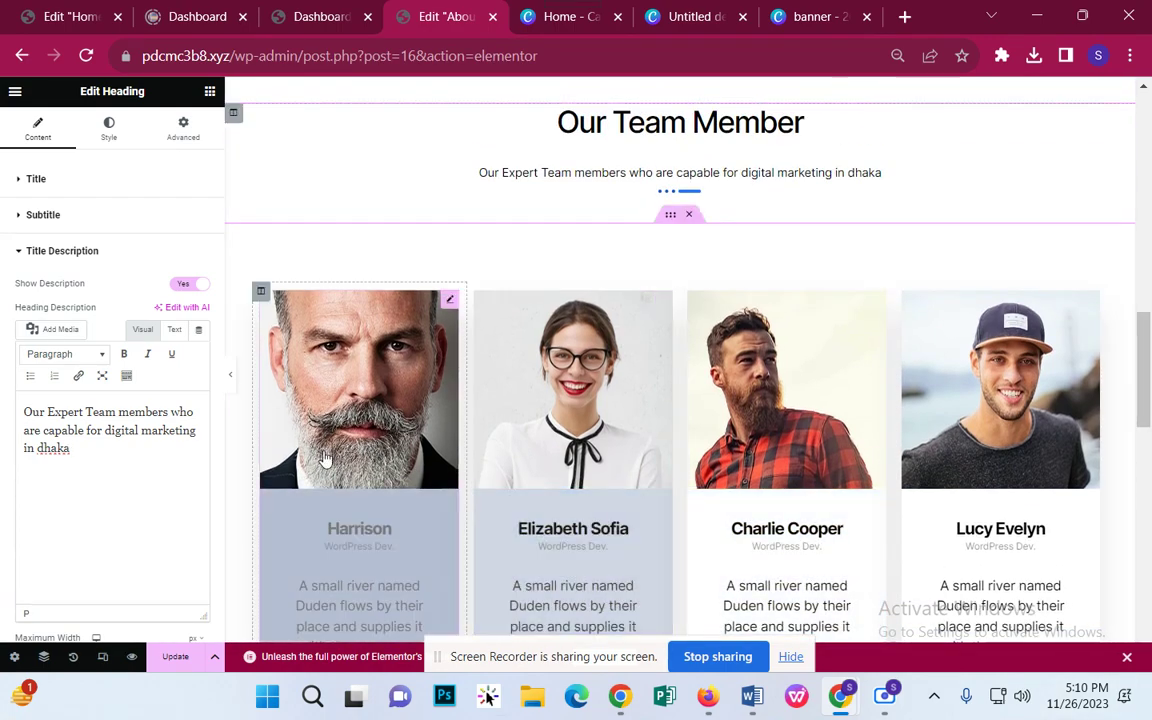
left_click(380, 412)
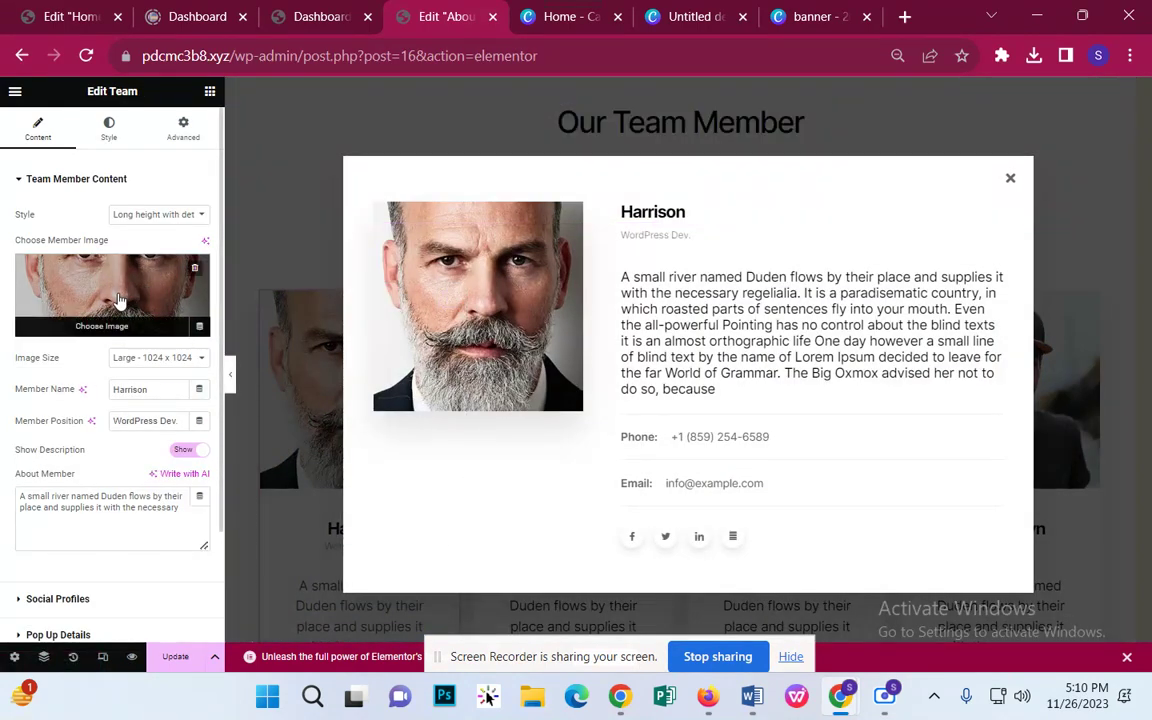
Step: Search Google for 'professional picture' in a new browser tab
left_click(903, 17)
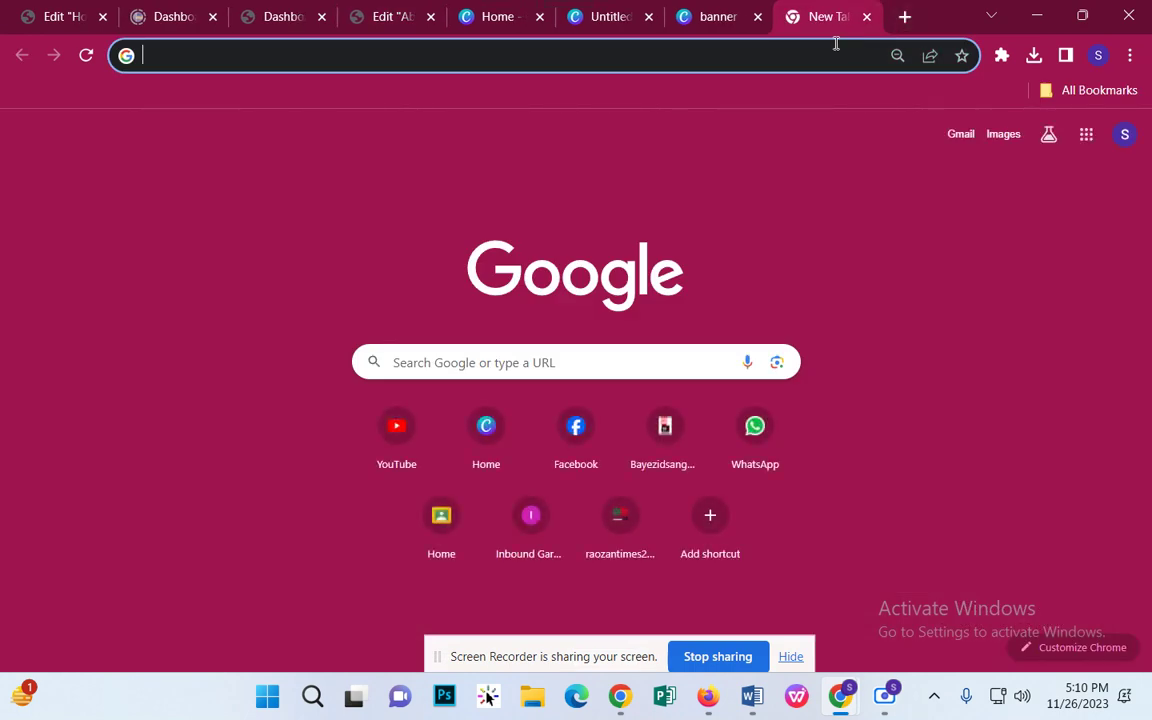
type("professional")
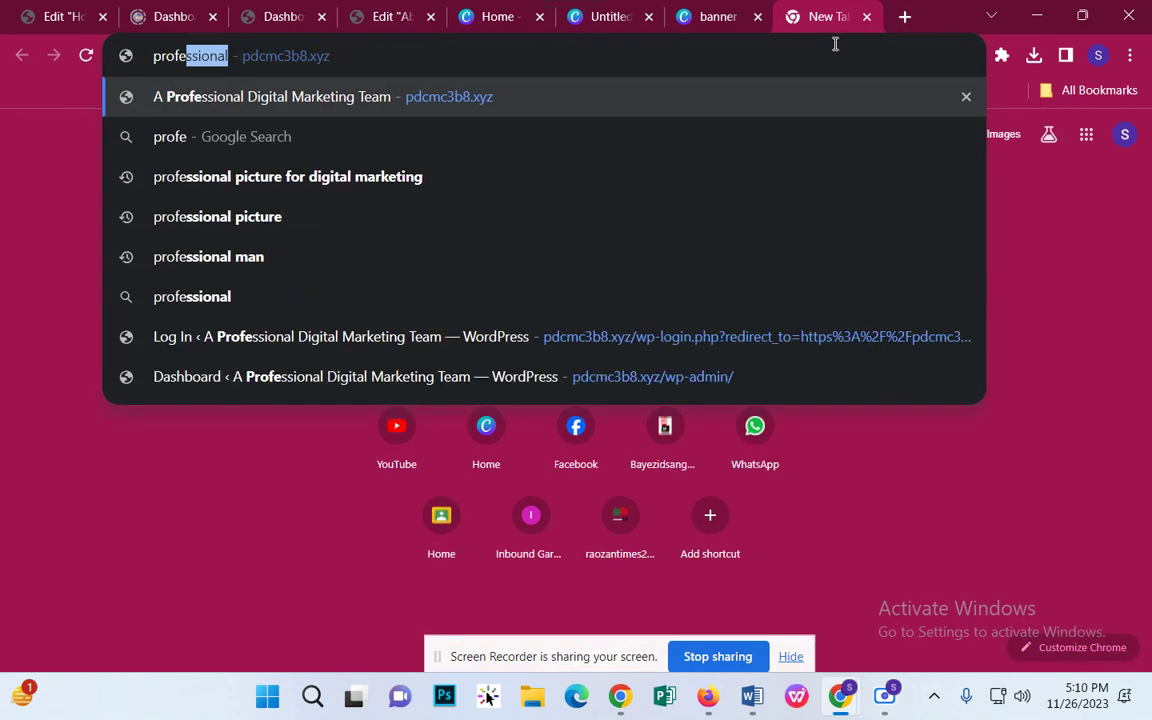
type(" pic")
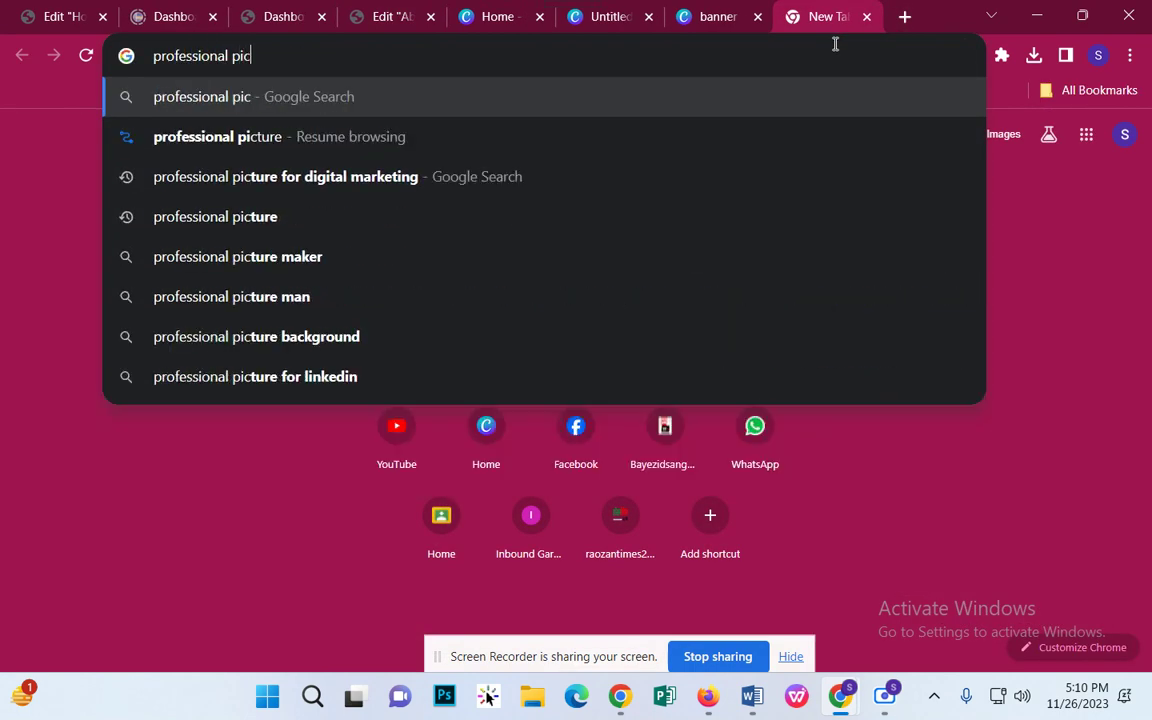
type("ture")
key("Return")
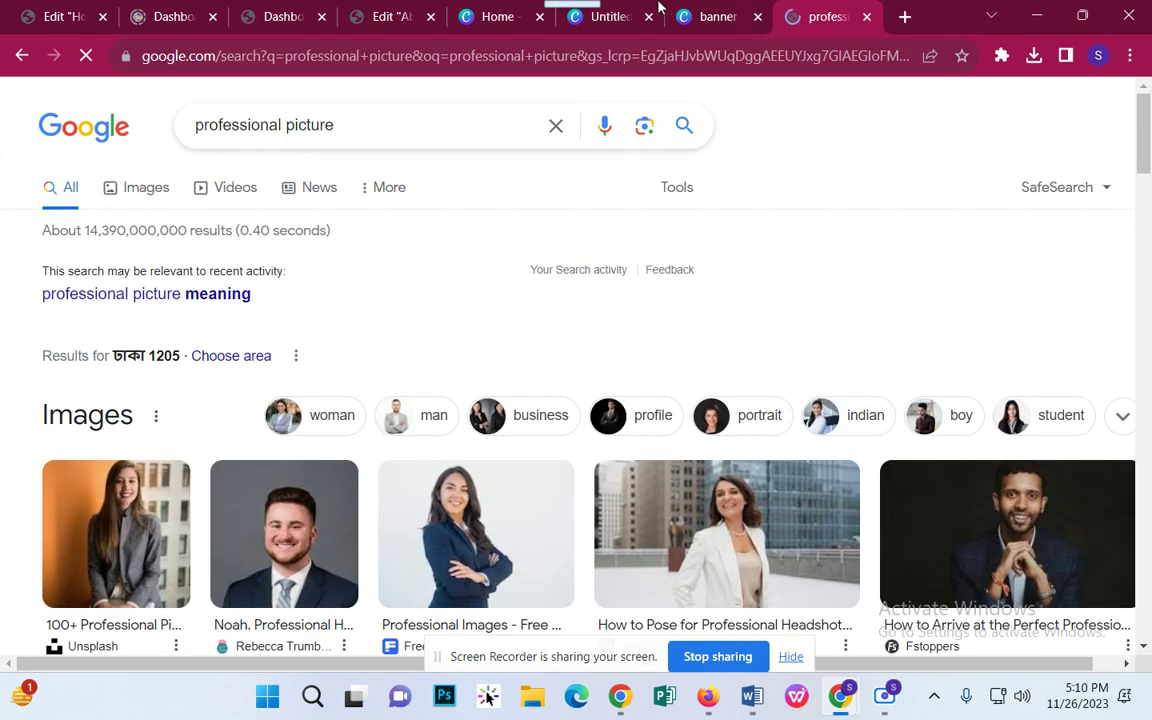
scroll(721, 457, "down", 2)
scroll(378, 404, "down", 2)
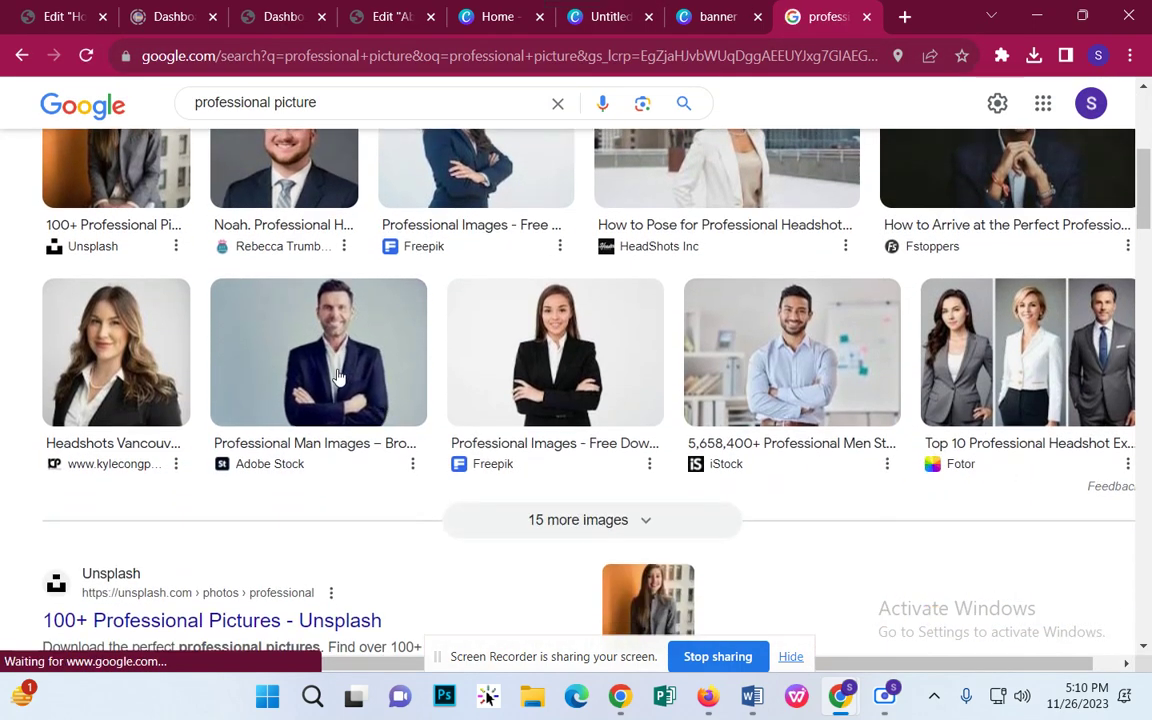
Step: Copy the Adobe Stock photo of the suited man and return to Canva's home page
left_click(305, 340)
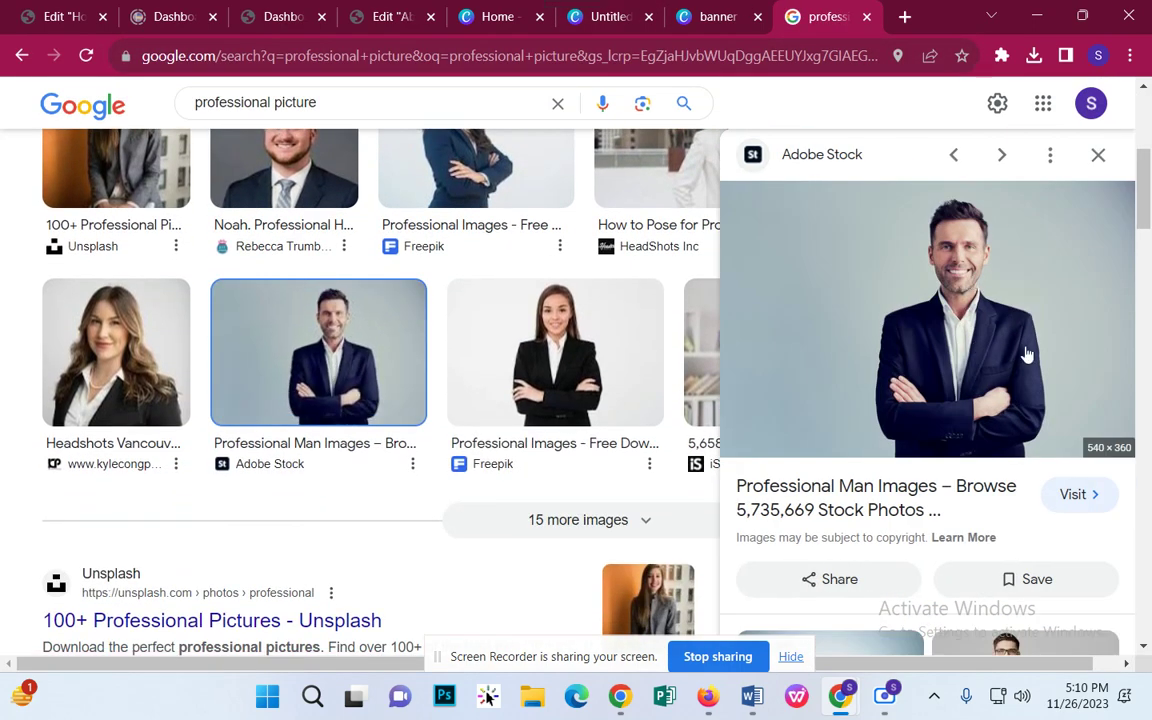
right_click(1036, 360)
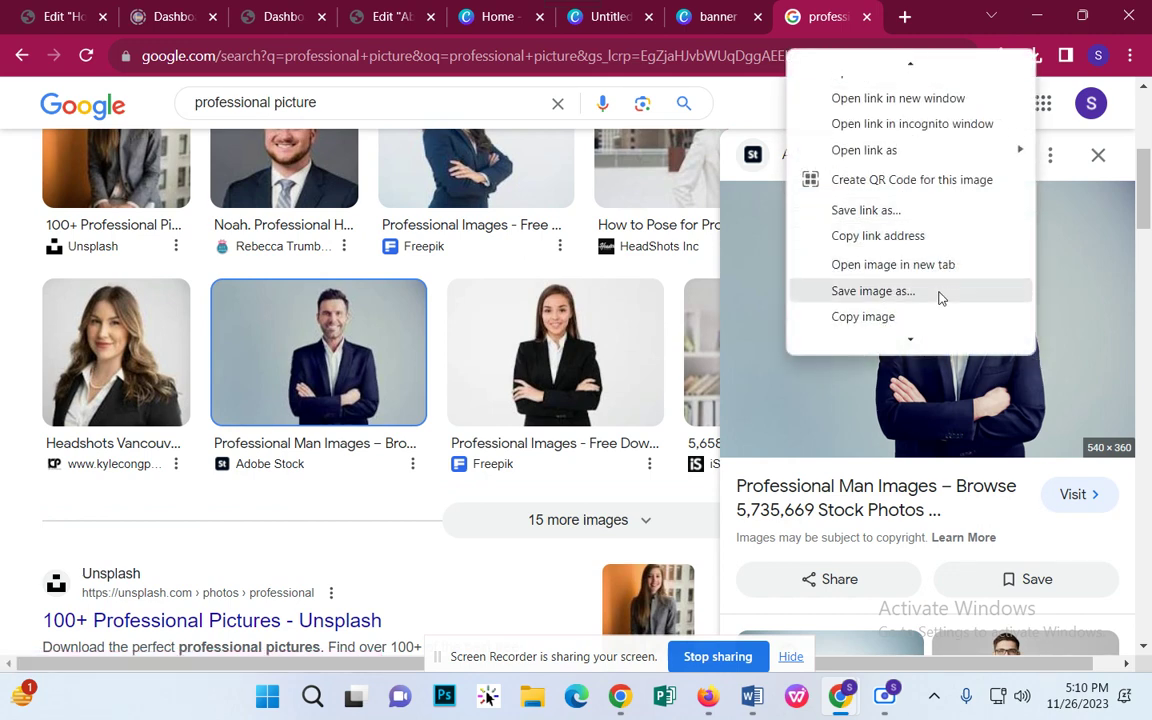
left_click(916, 316)
left_click(710, 16)
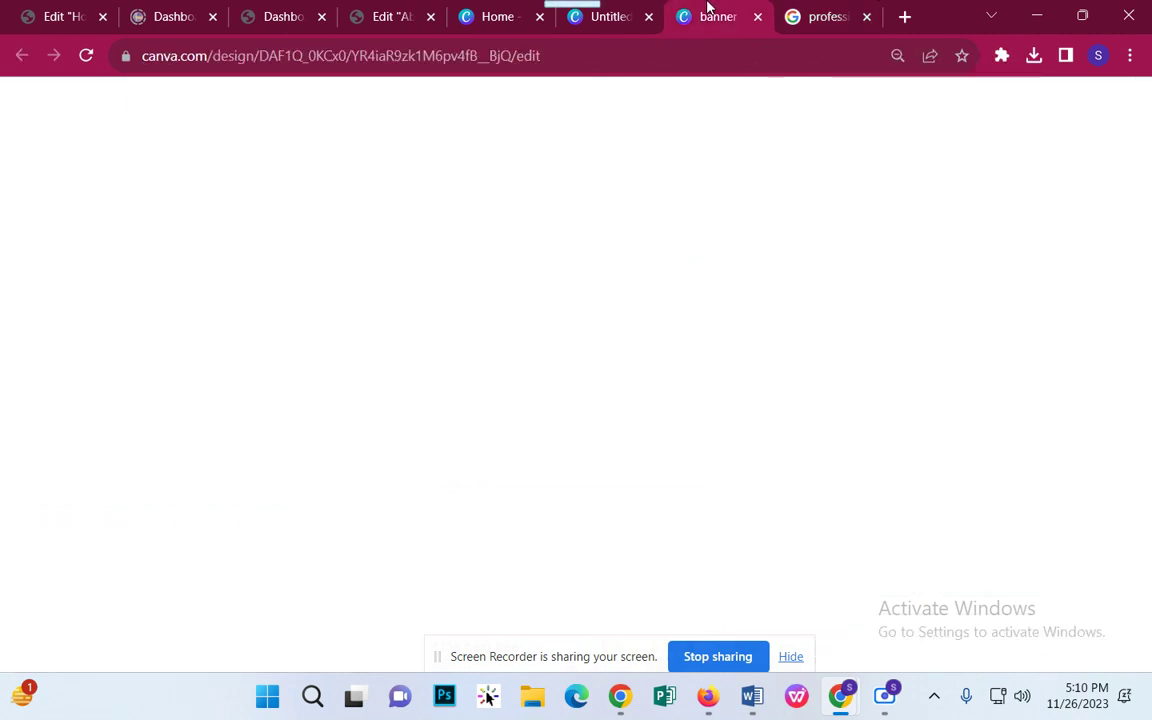
left_click(605, 16)
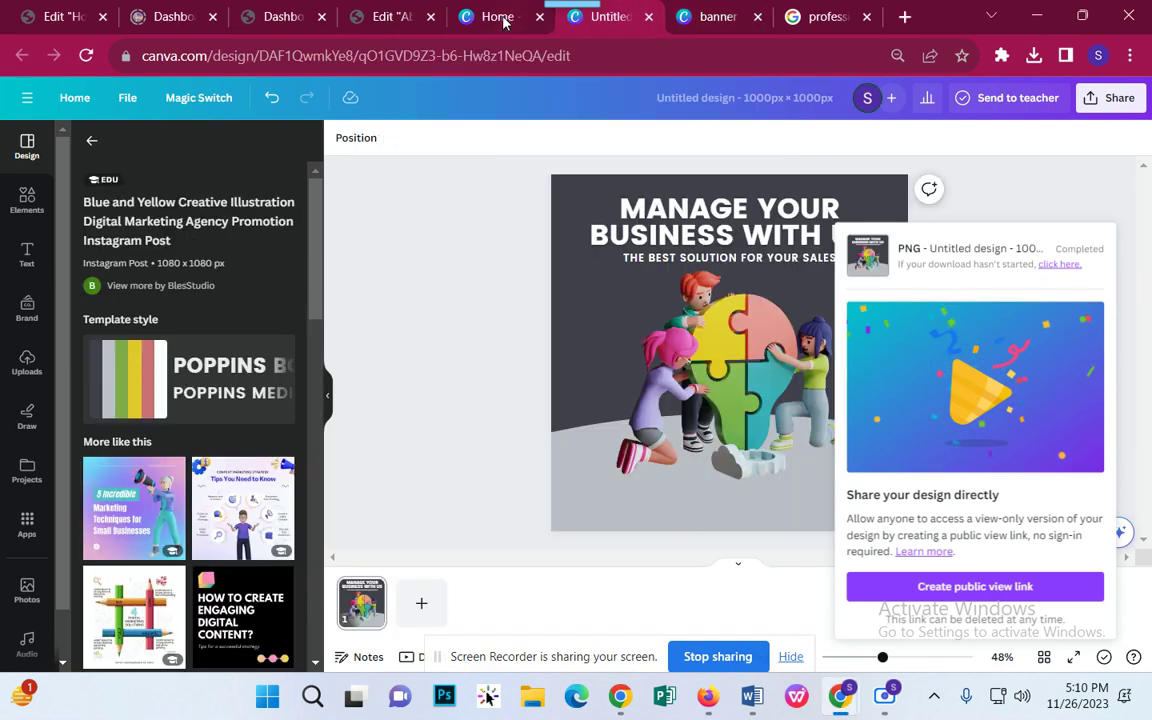
left_click(503, 18)
Step: Create a new Canva design with a custom size of 500 × 500 px
left_click(862, 203)
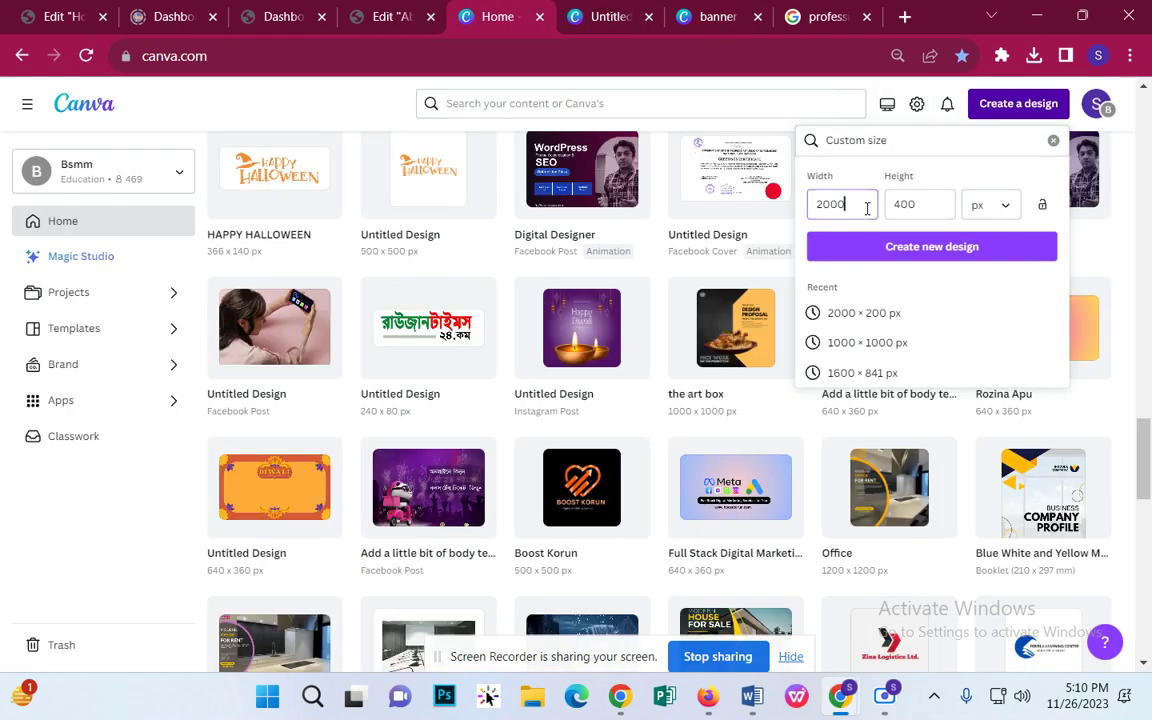
key("ctrl+a")
type("500")
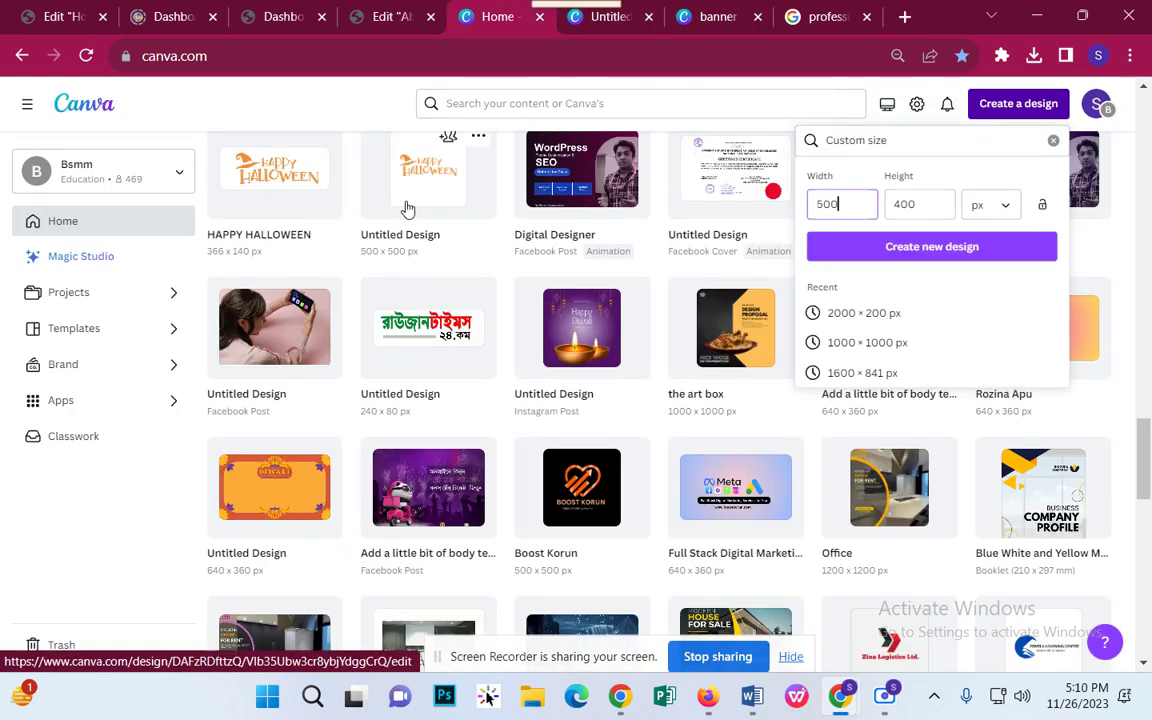
key("Tab")
type("500")
key("Return")
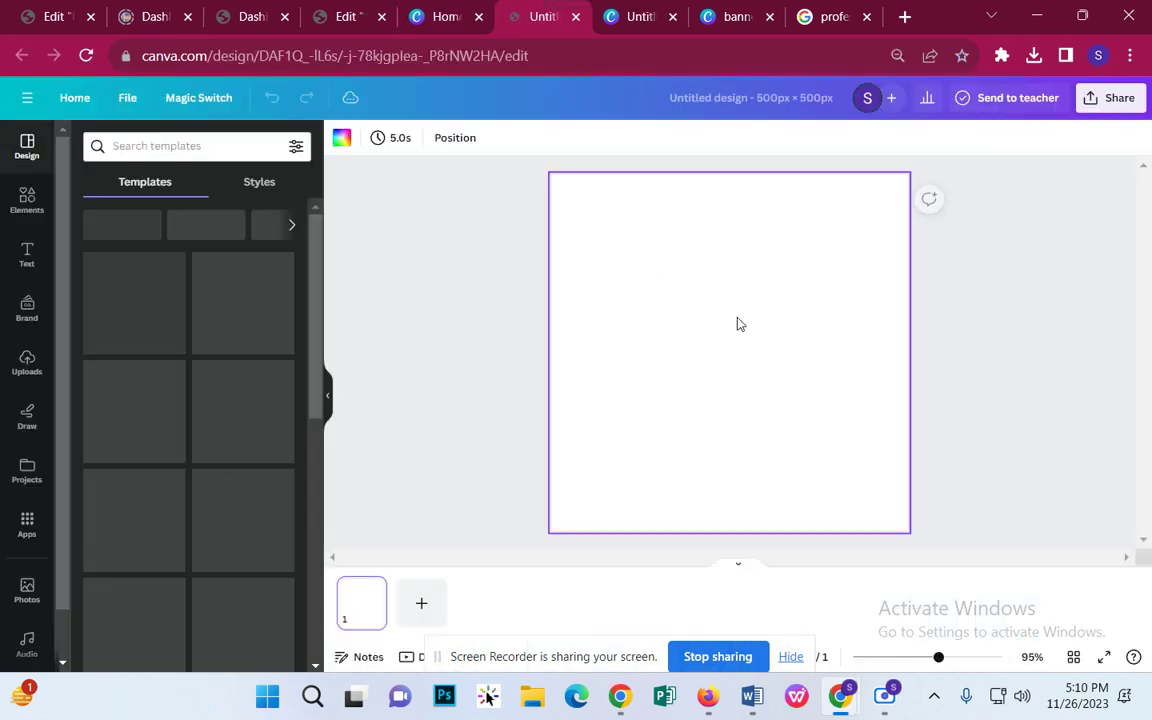
Step: Paste the suited man's photo and resize it to cover the whole page
key("ctrl+v")
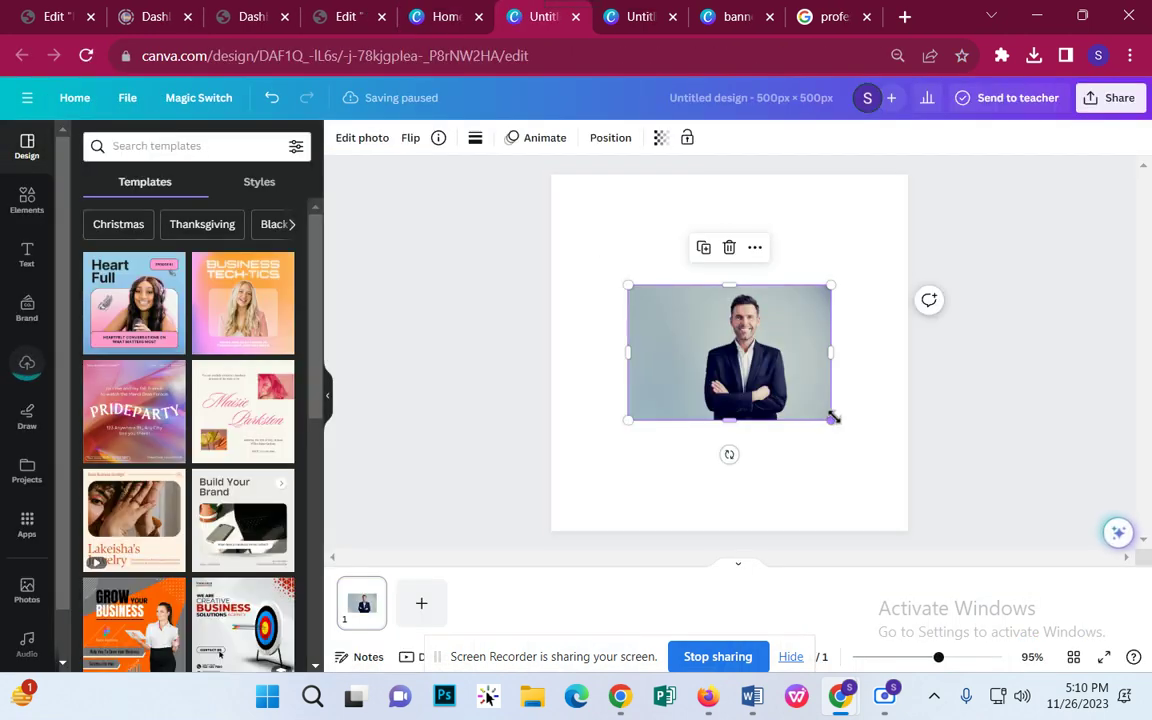
left_click_drag(833, 421, 1017, 543)
left_click_drag(760, 460, 605, 347)
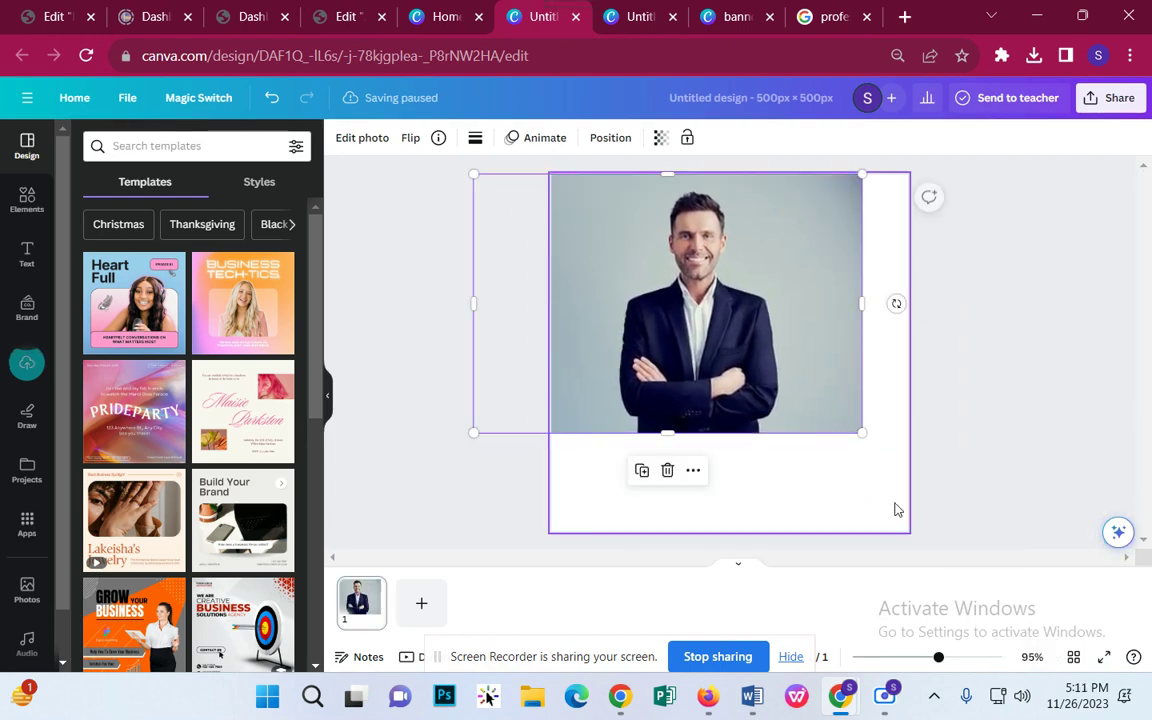
left_click_drag(870, 439, 981, 622)
left_click_drag(801, 402, 749, 406)
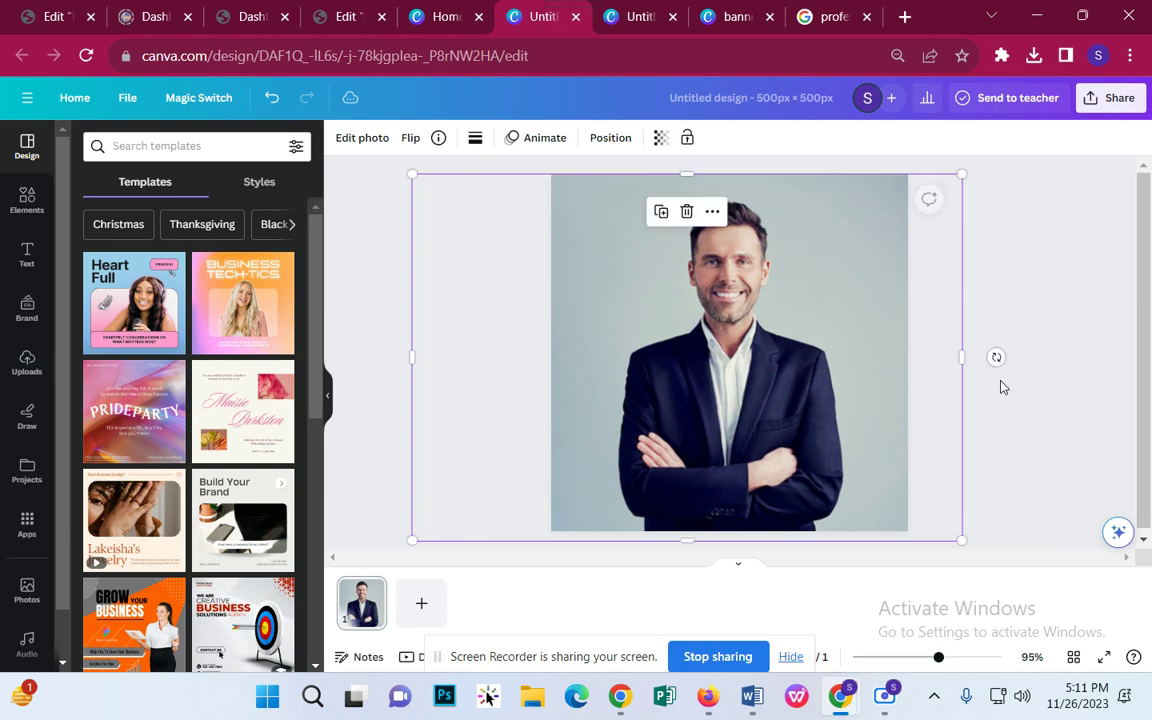
left_click(1035, 383)
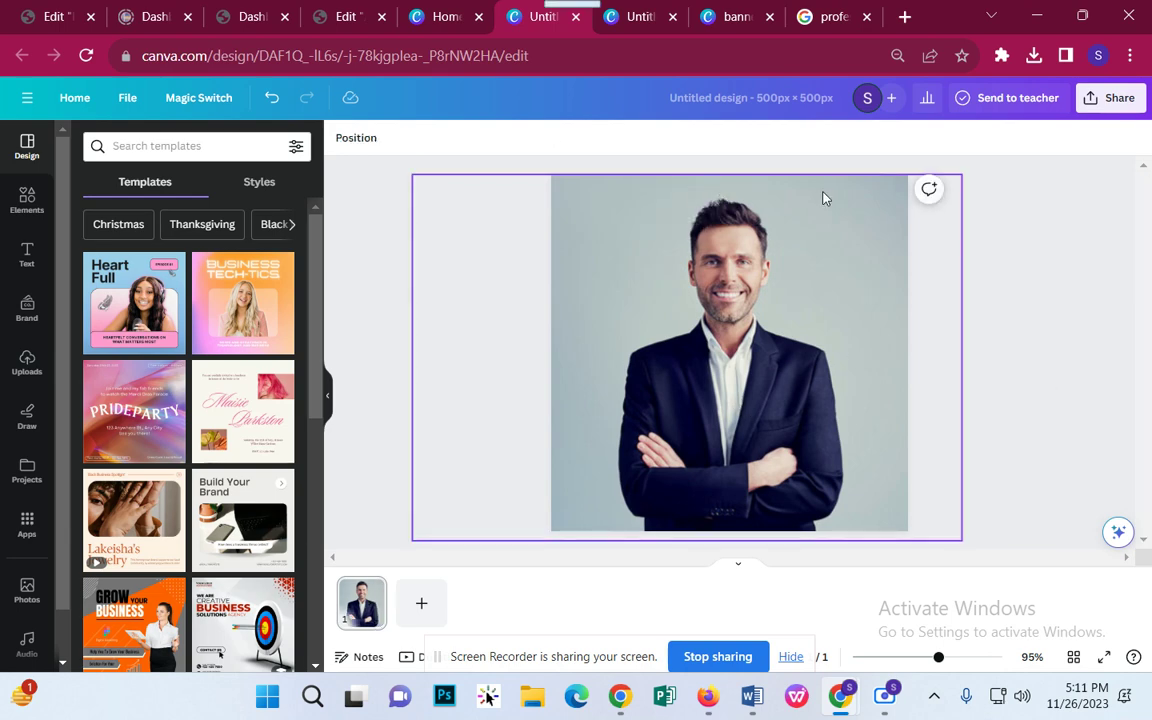
Step: Download the finished design as a PNG
left_click(1110, 98)
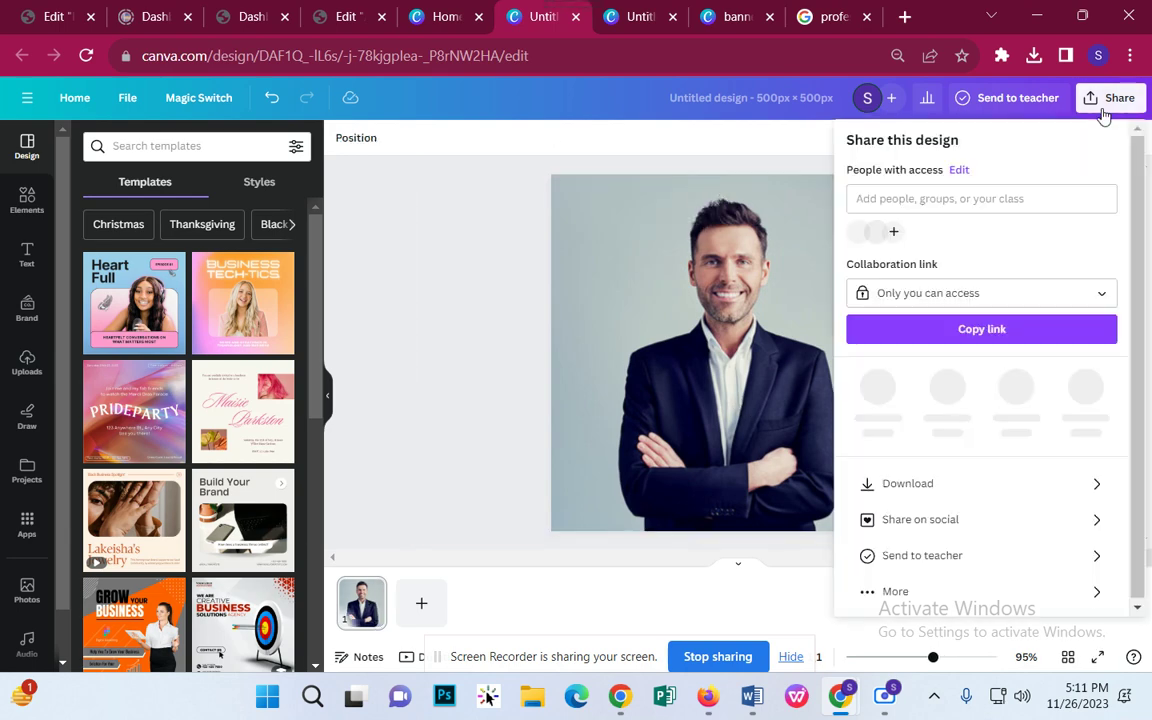
left_click(931, 476)
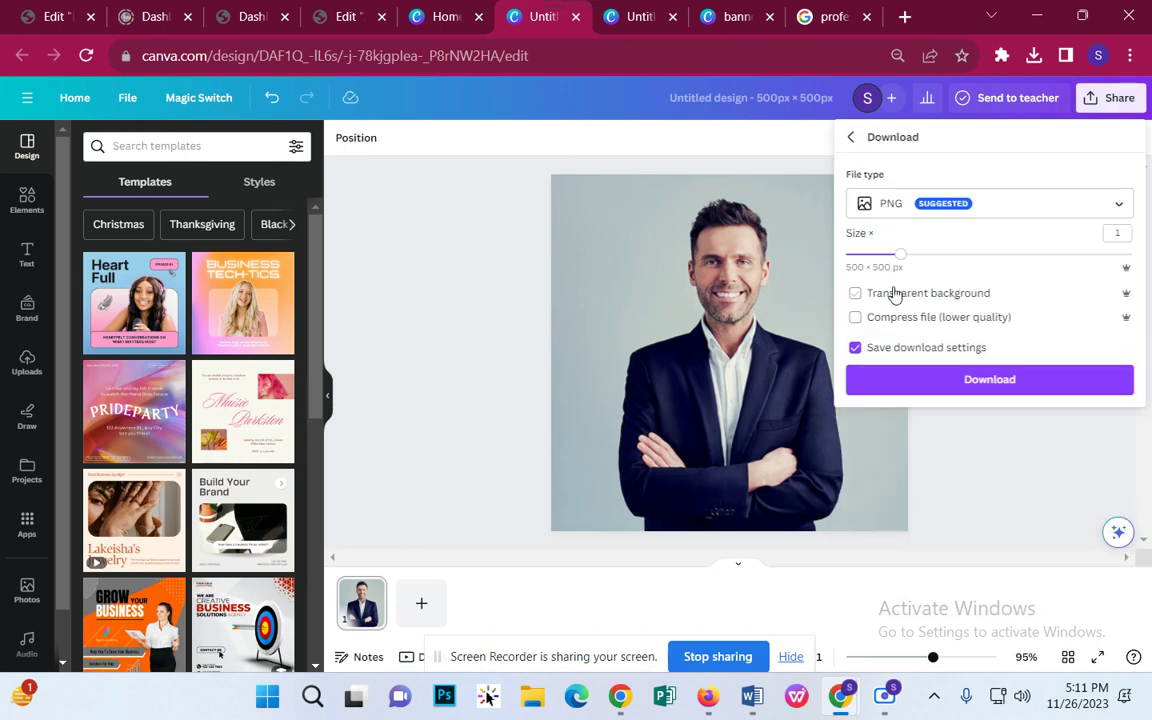
left_click(913, 390)
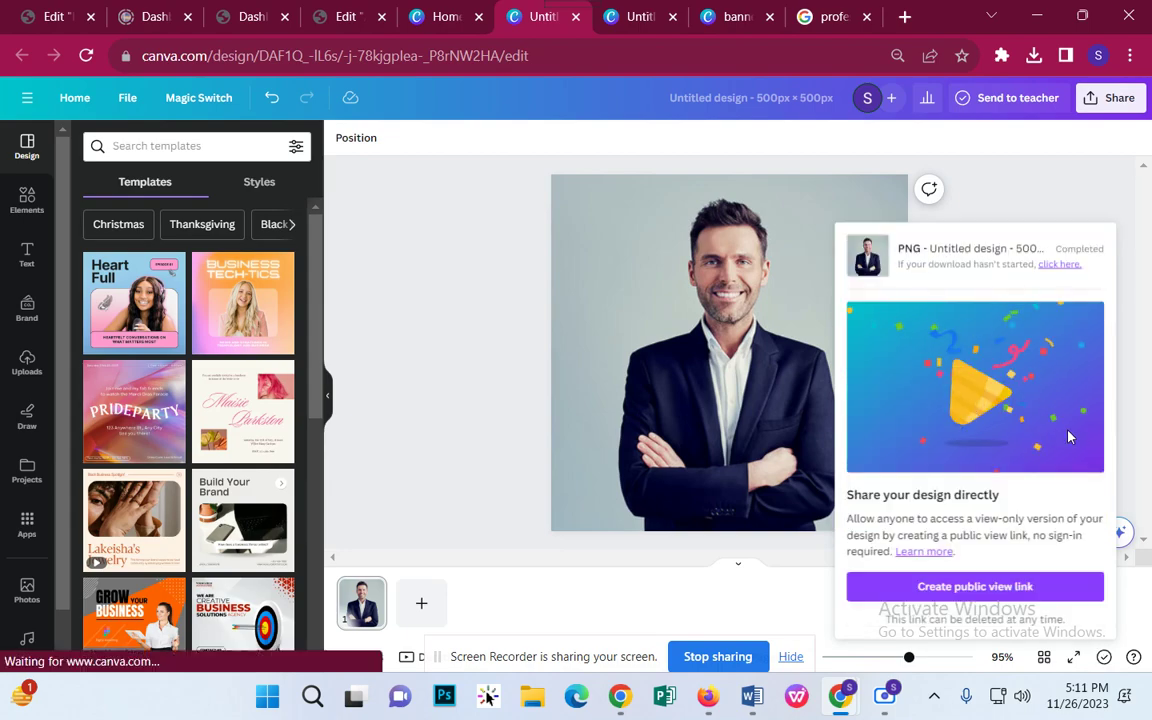
Step: Upload 'Untitled design (21).png' and set it as the first member's image
left_click(345, 16)
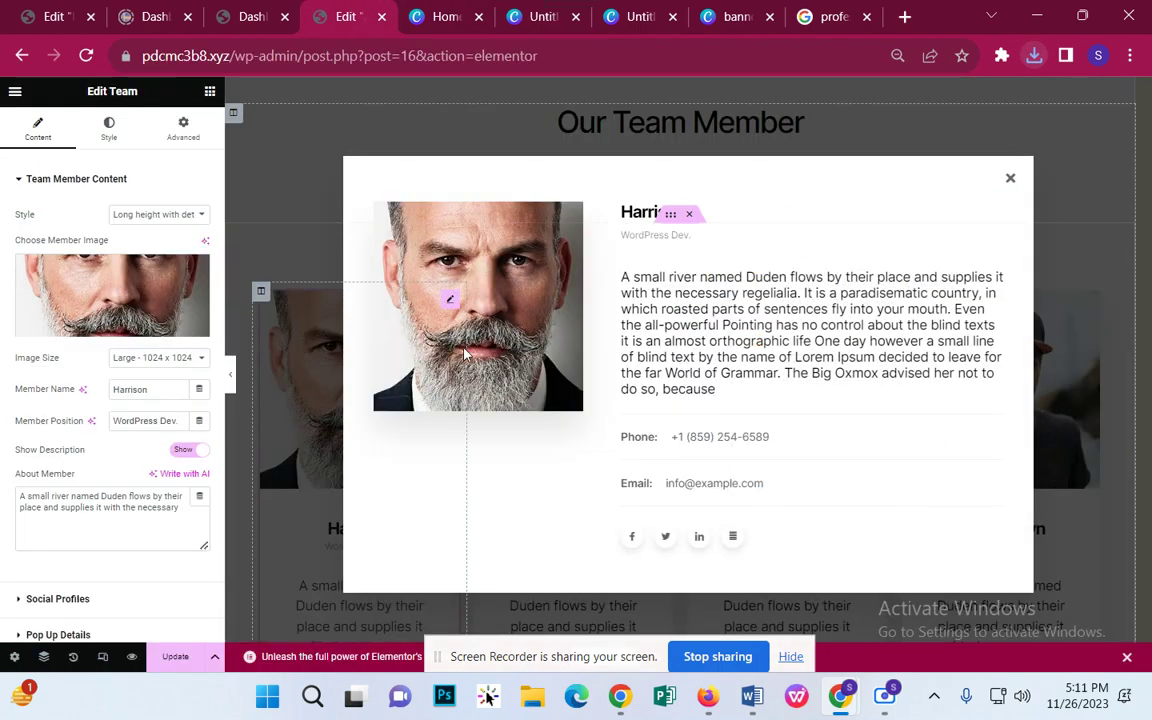
left_click(133, 330)
left_click(236, 146)
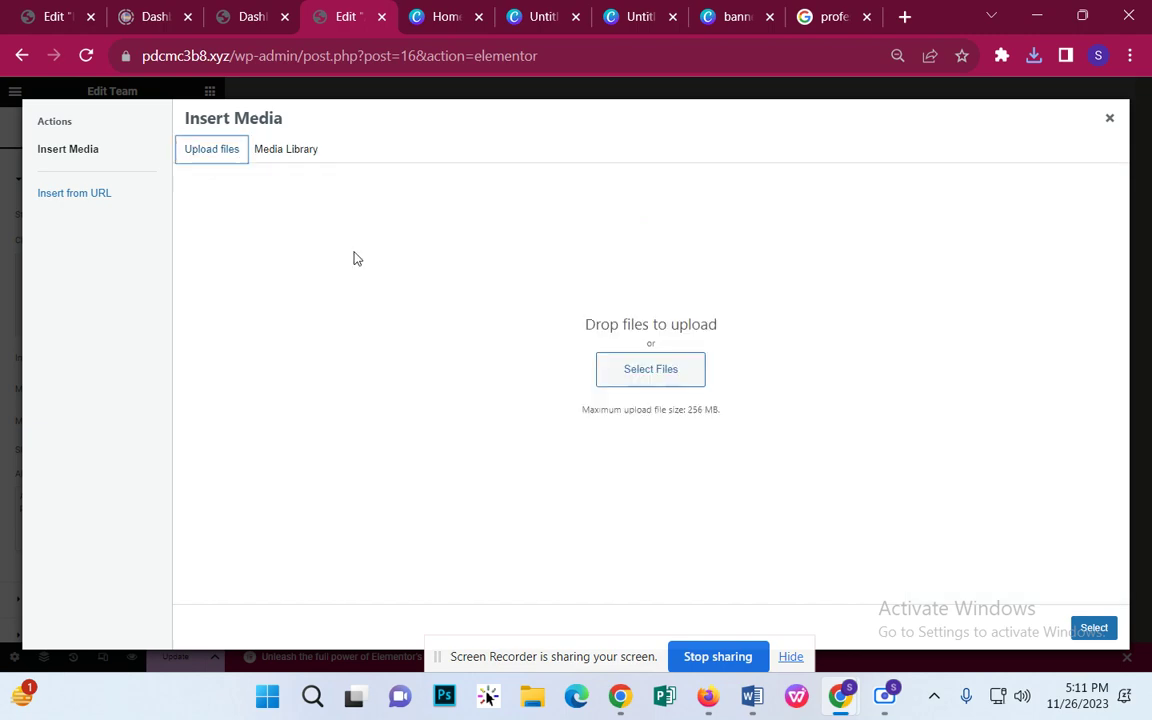
left_click(645, 386)
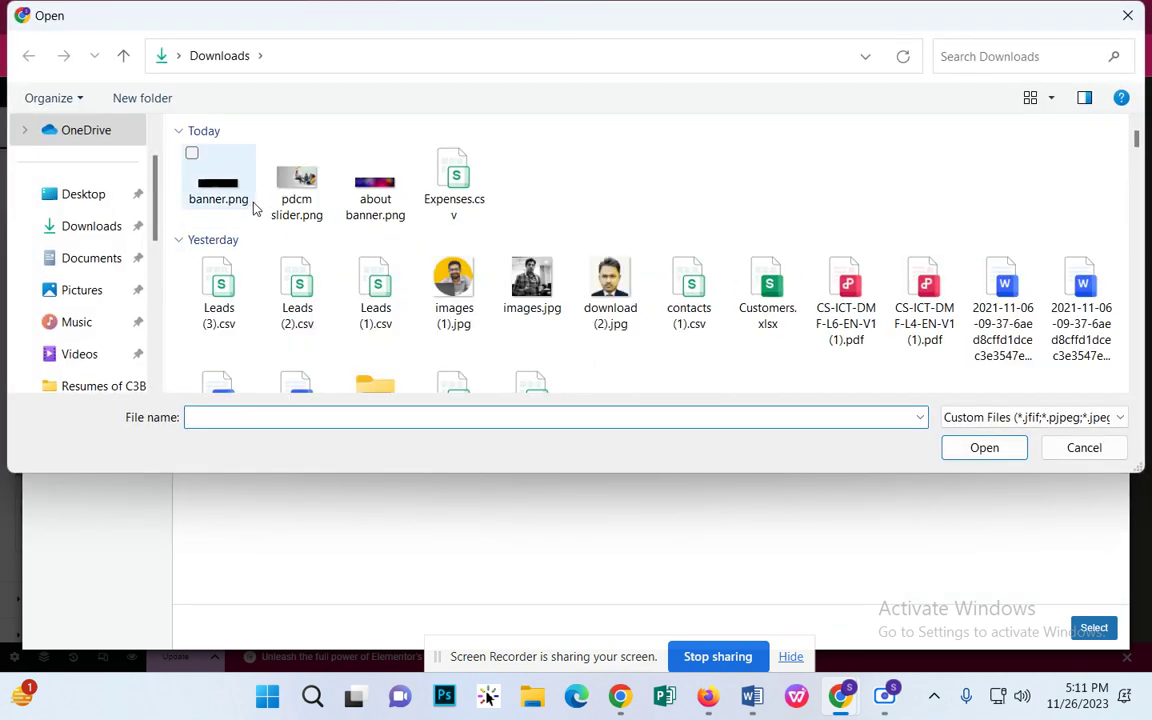
left_click(228, 204)
double_click(228, 204)
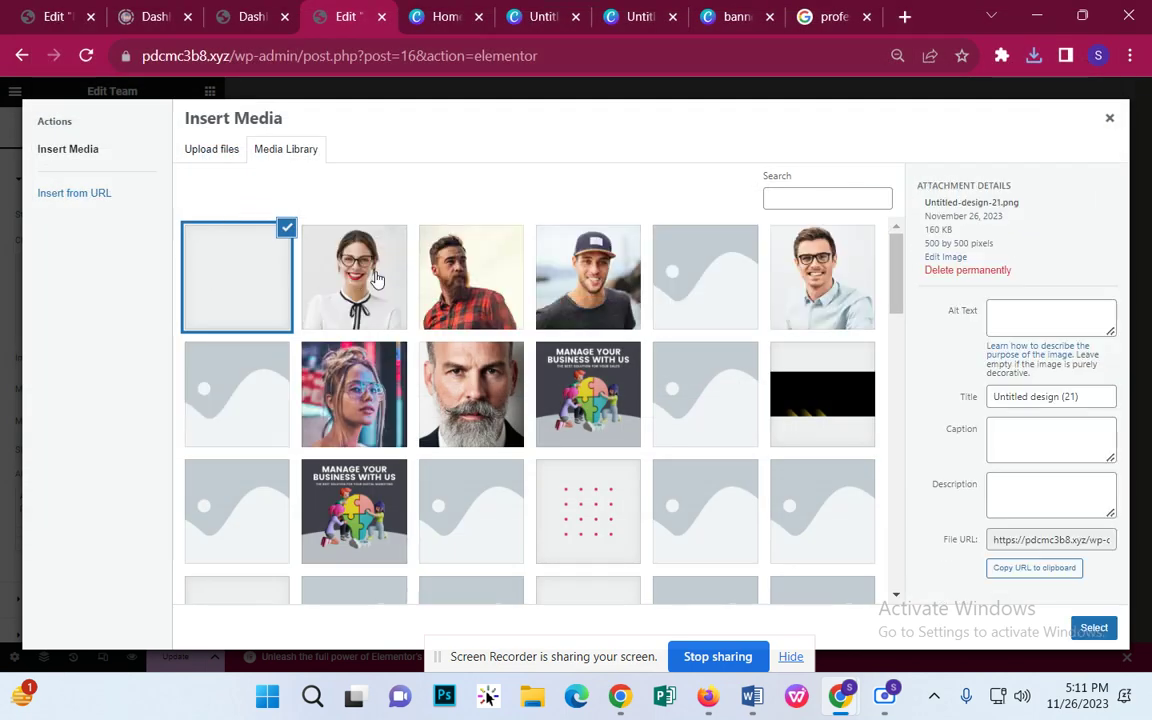
left_click(1094, 627)
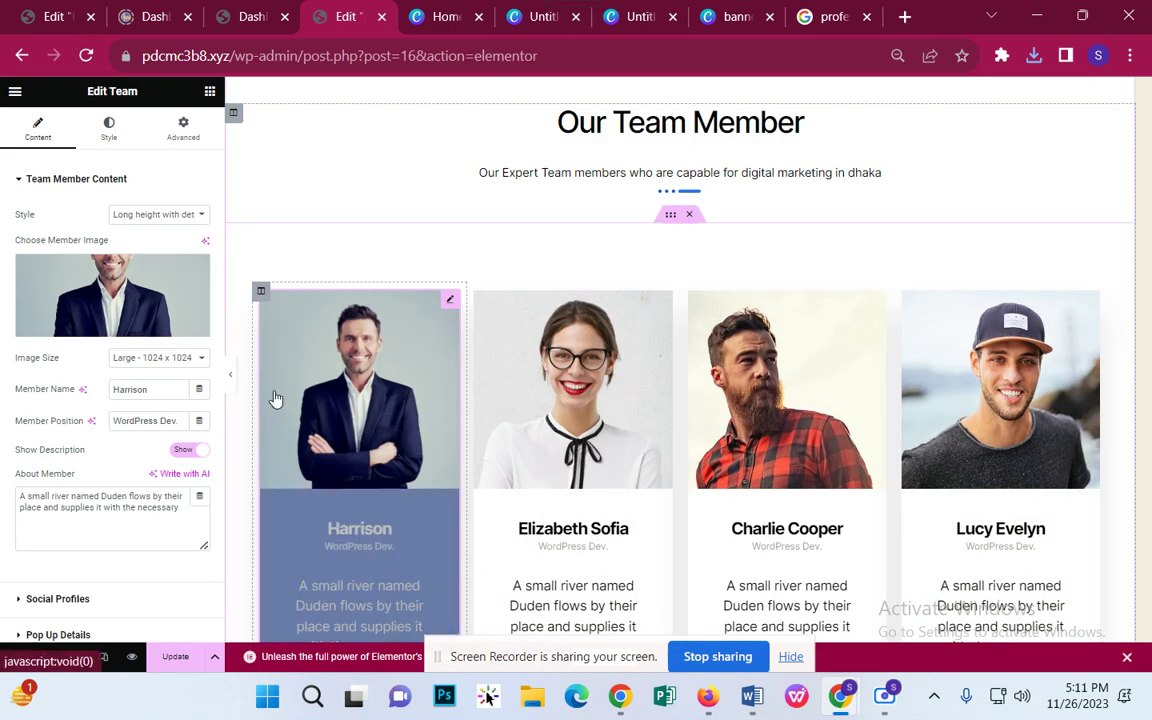
Step: Change Harrison's Member Position from 'WordPress Dev.' to 'SEO Expert'
scroll(118, 312, "down", 3)
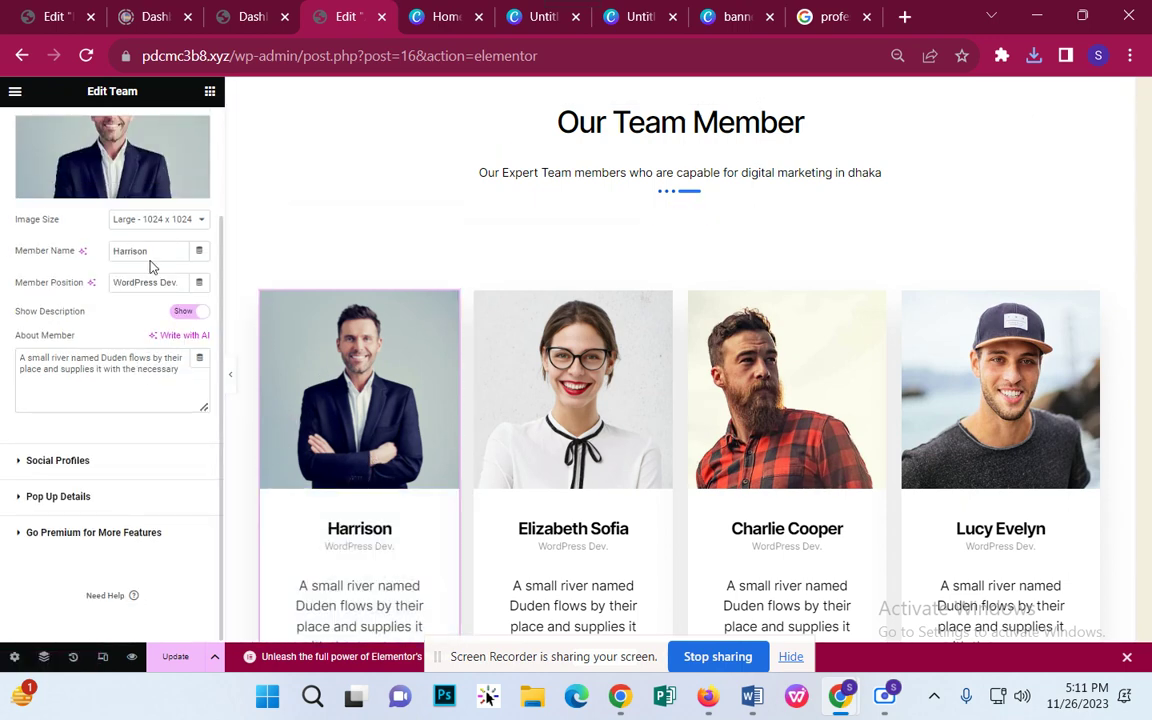
left_click_drag(153, 256, 97, 257)
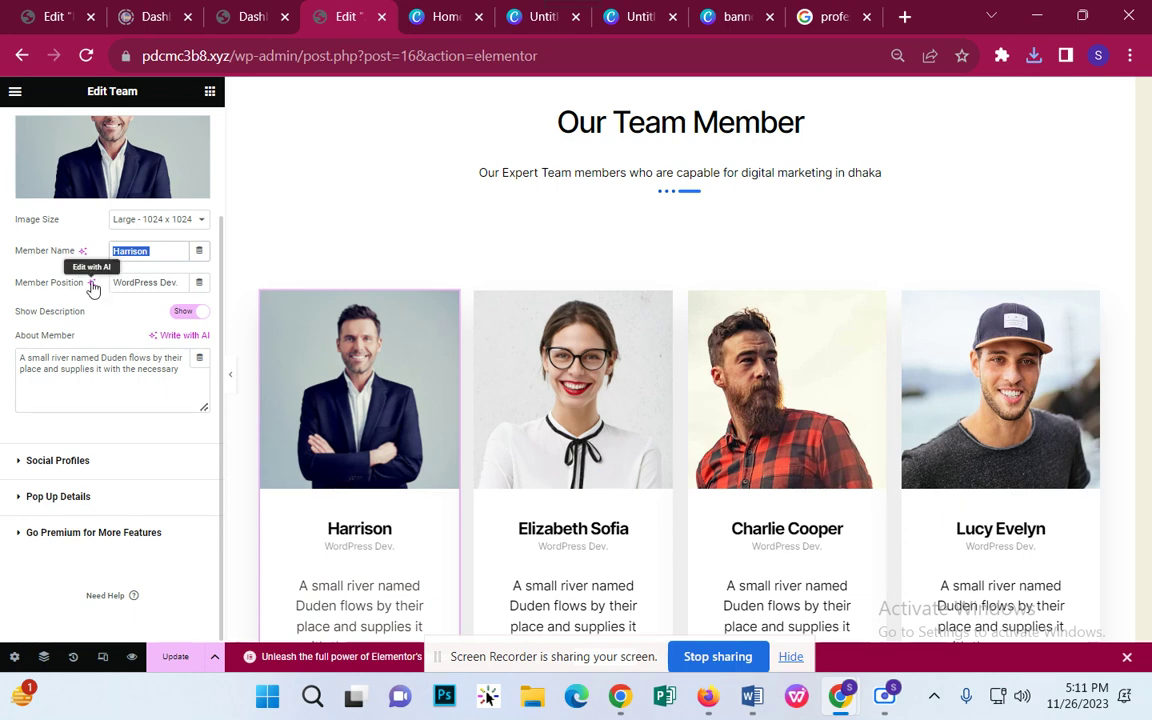
left_click_drag(113, 283, 191, 284)
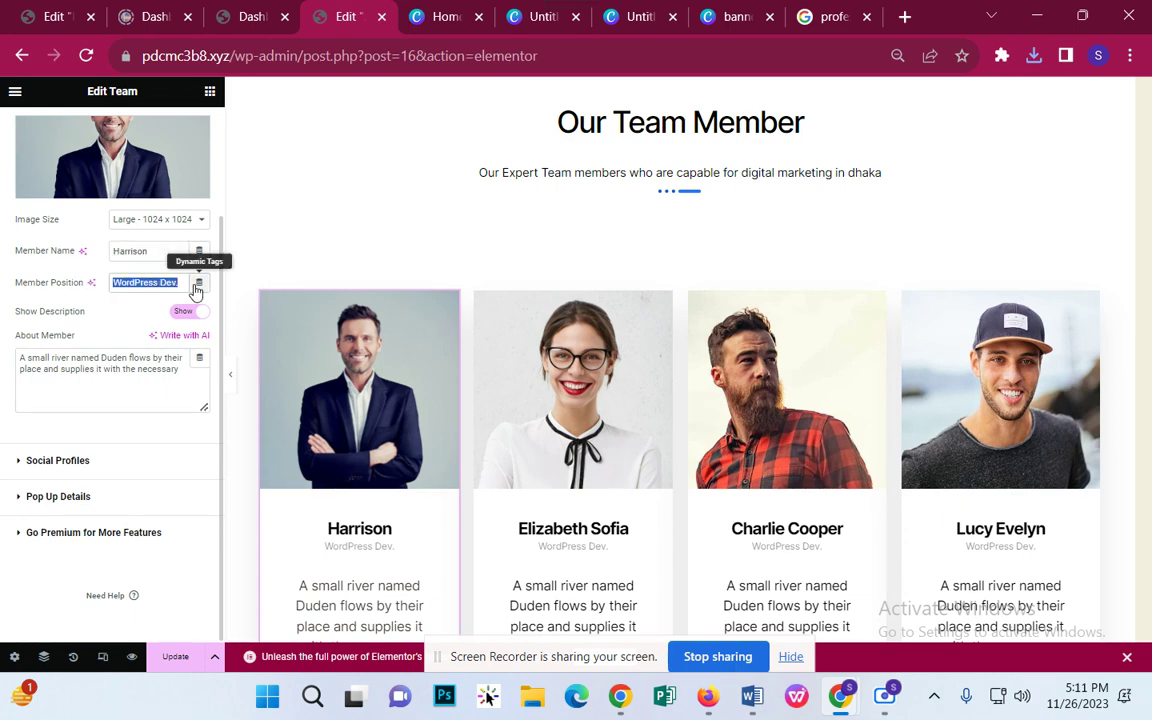
type("s")
key("BackSpace")
key("BackSpace")
key("BackSpace")
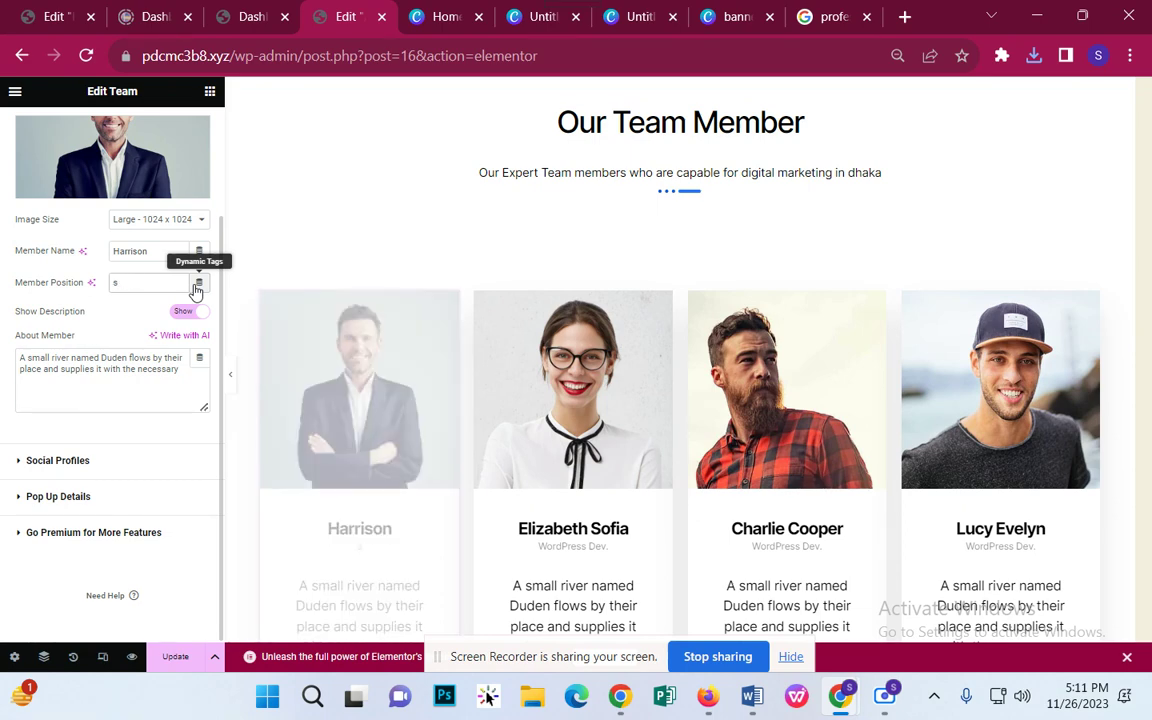
type("SEO")
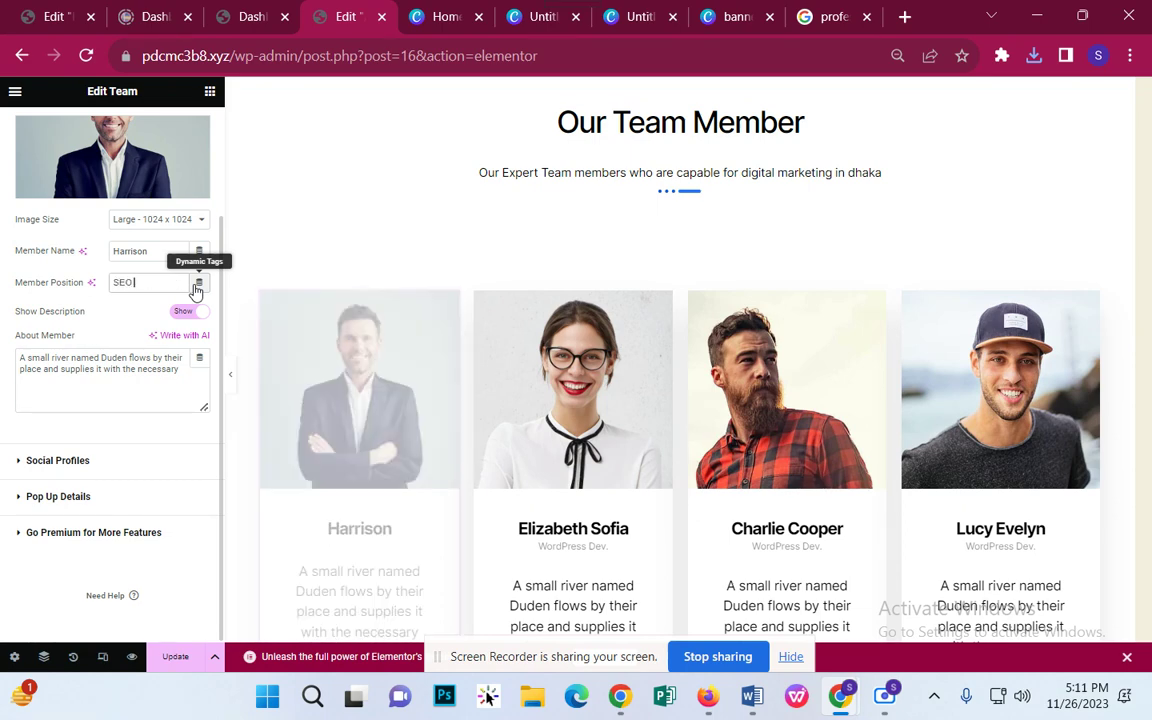
type(" Expert")
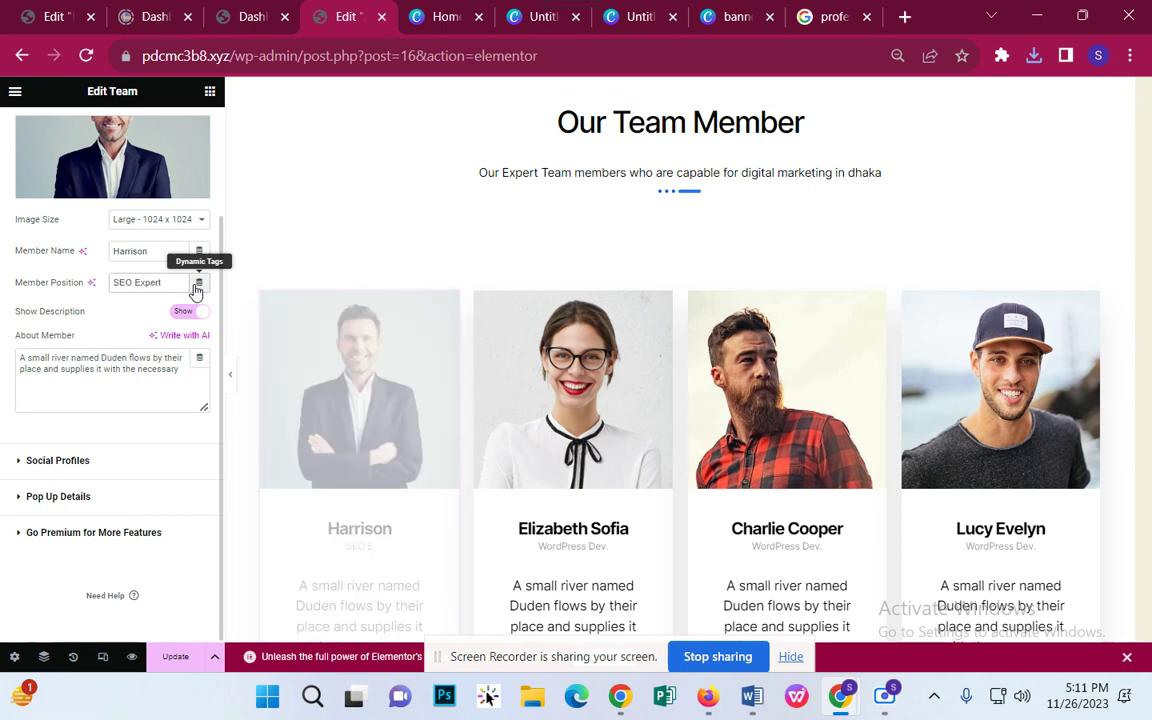
left_click(133, 383)
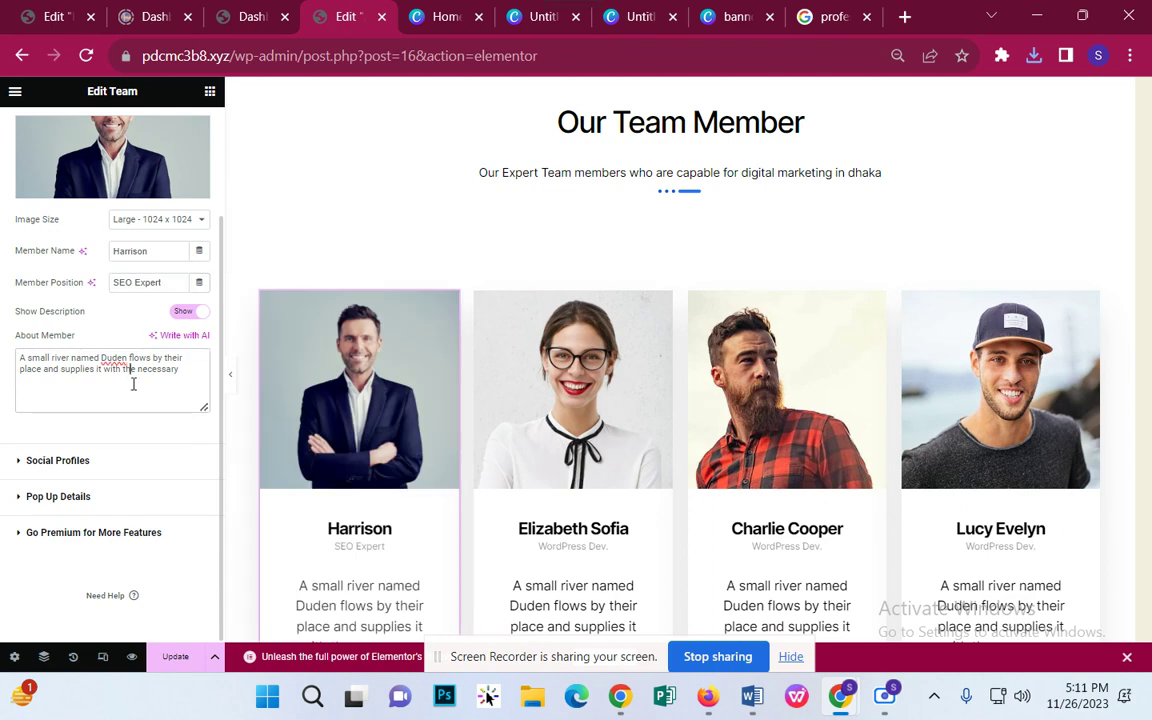
left_click(144, 499)
Step: Enter a new phone number in Harrison's pop-up details and save the page with Update
scroll(160, 455, "down", 1)
left_click(99, 241)
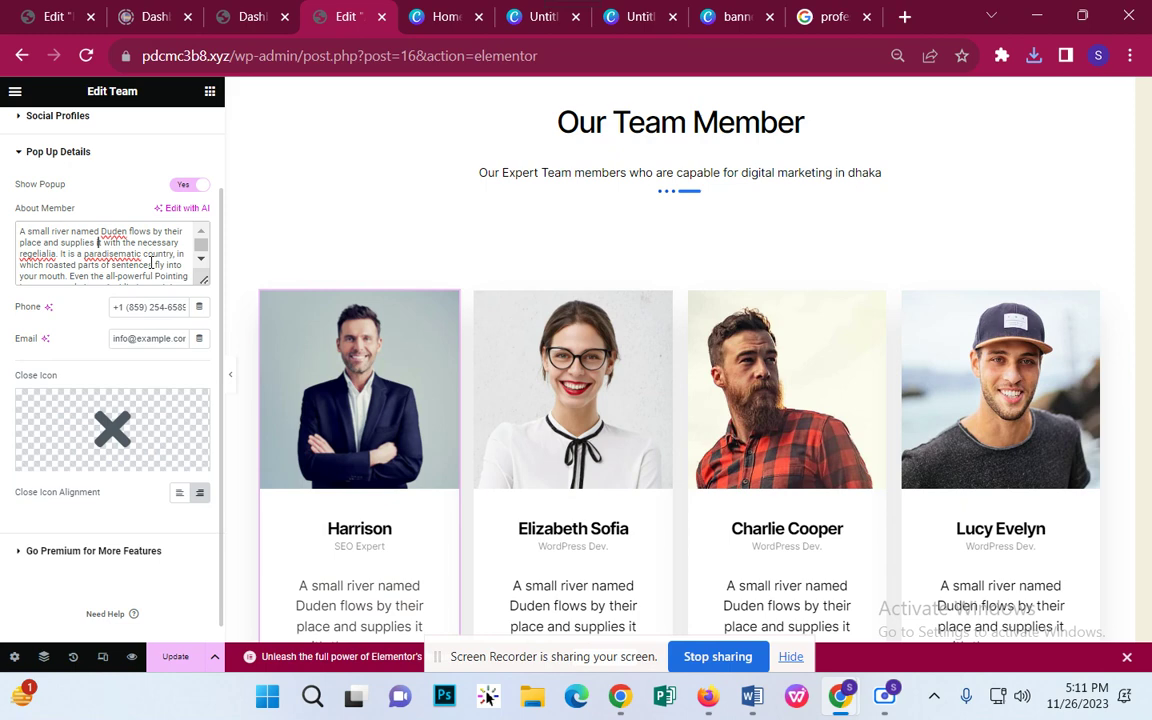
scroll(151, 262, "down", 1)
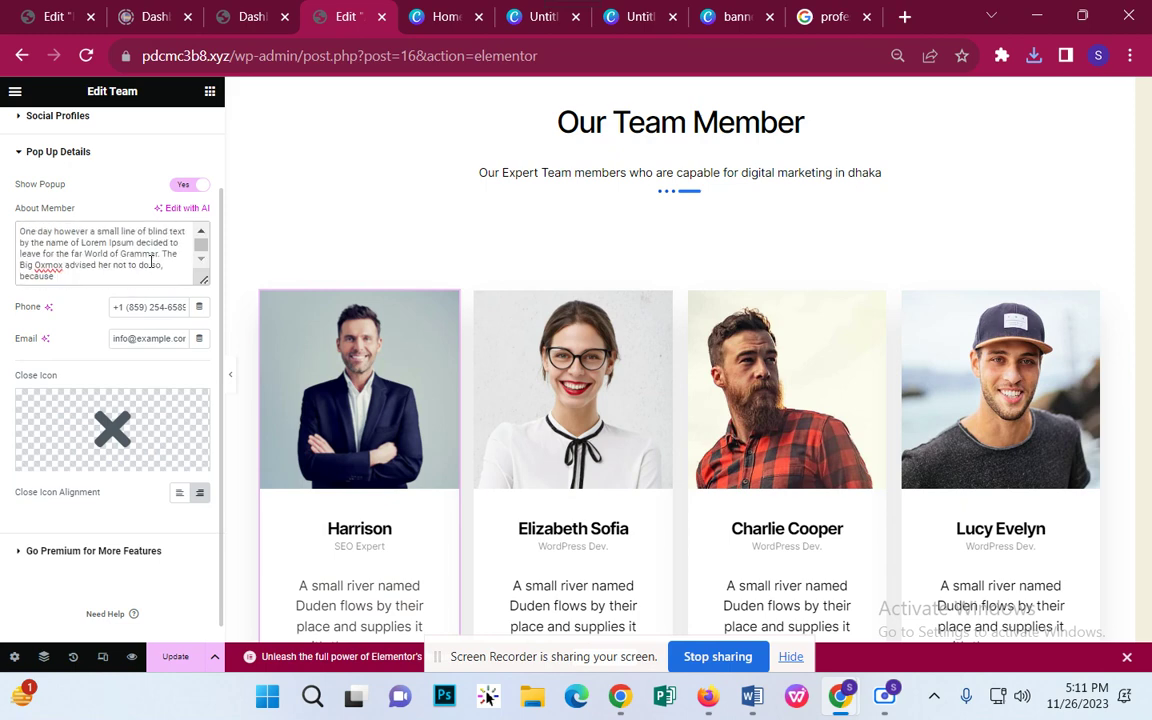
triple_click(139, 303)
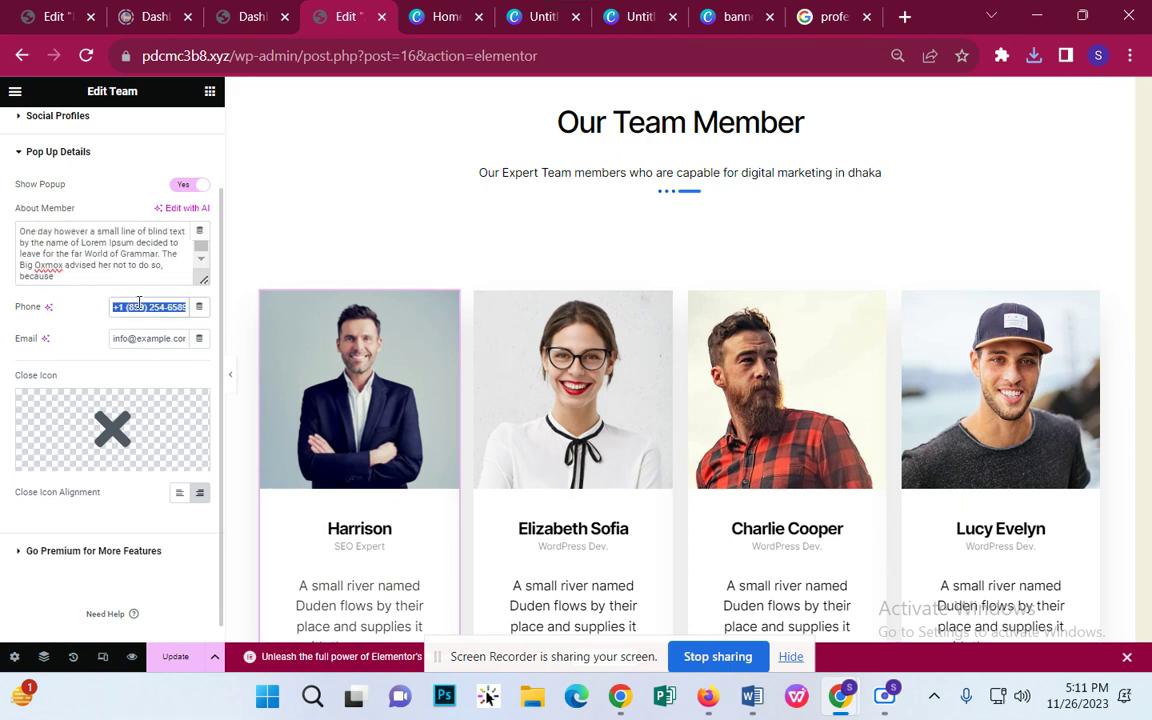
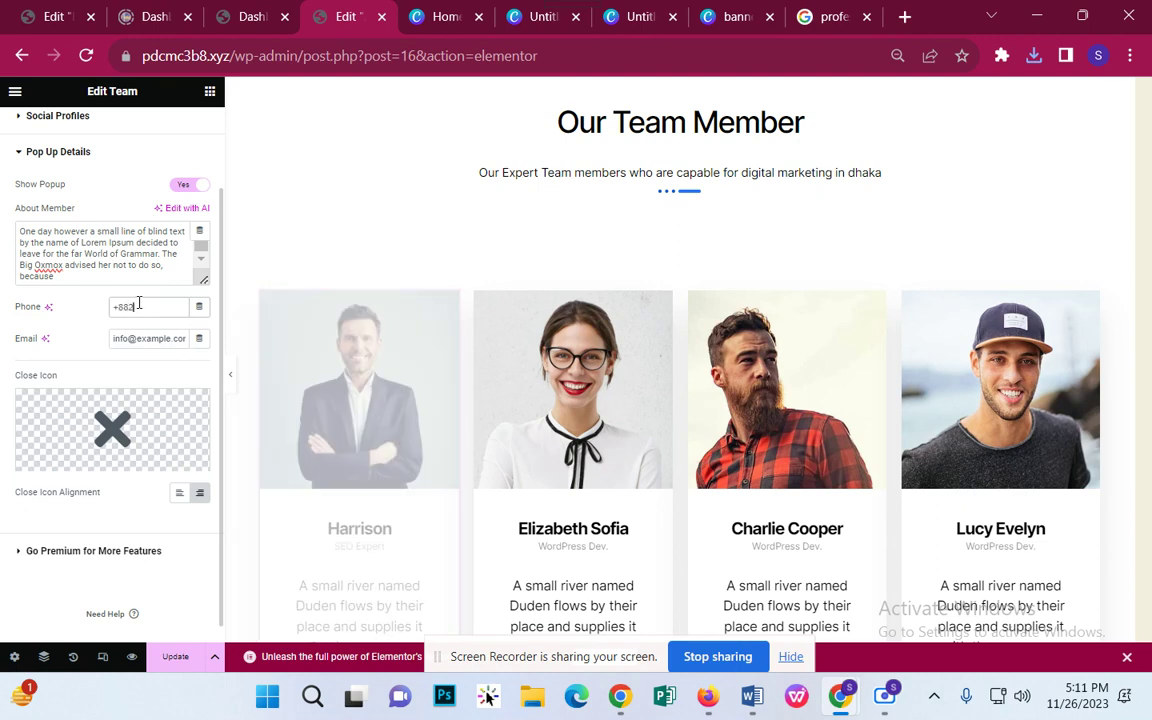
left_click(188, 665)
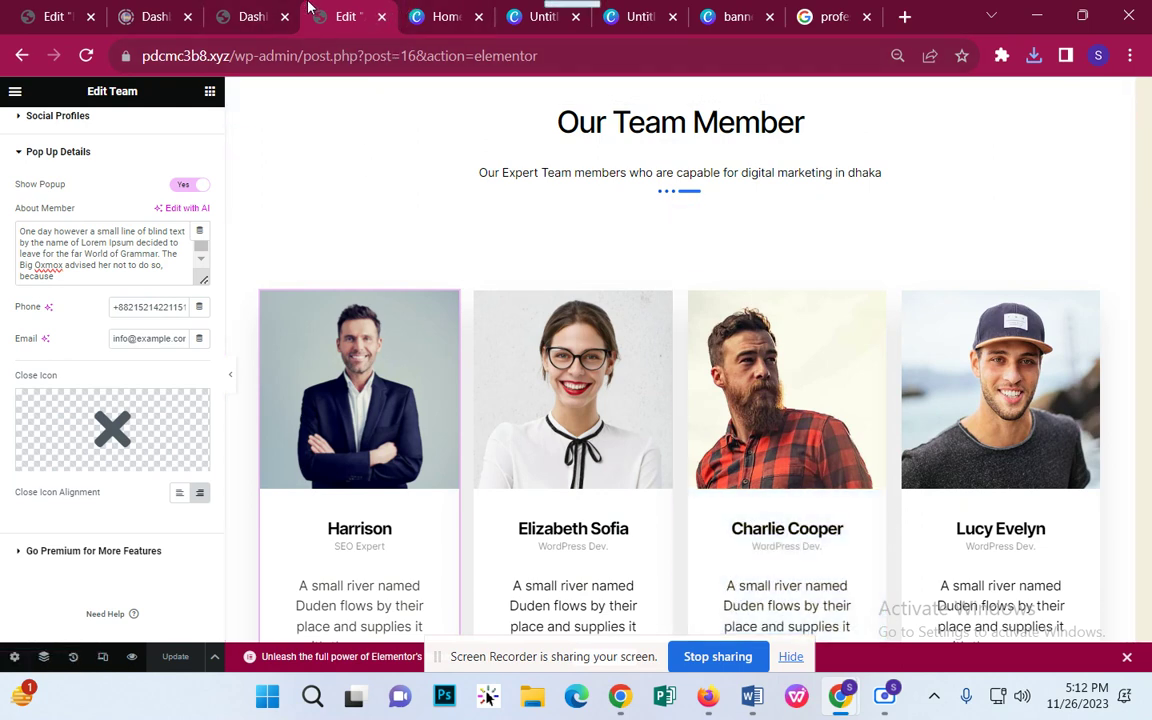
left_click(262, 14)
Step: Open the live site in a new tab and go to its About Us page
mouse_move(72, 92)
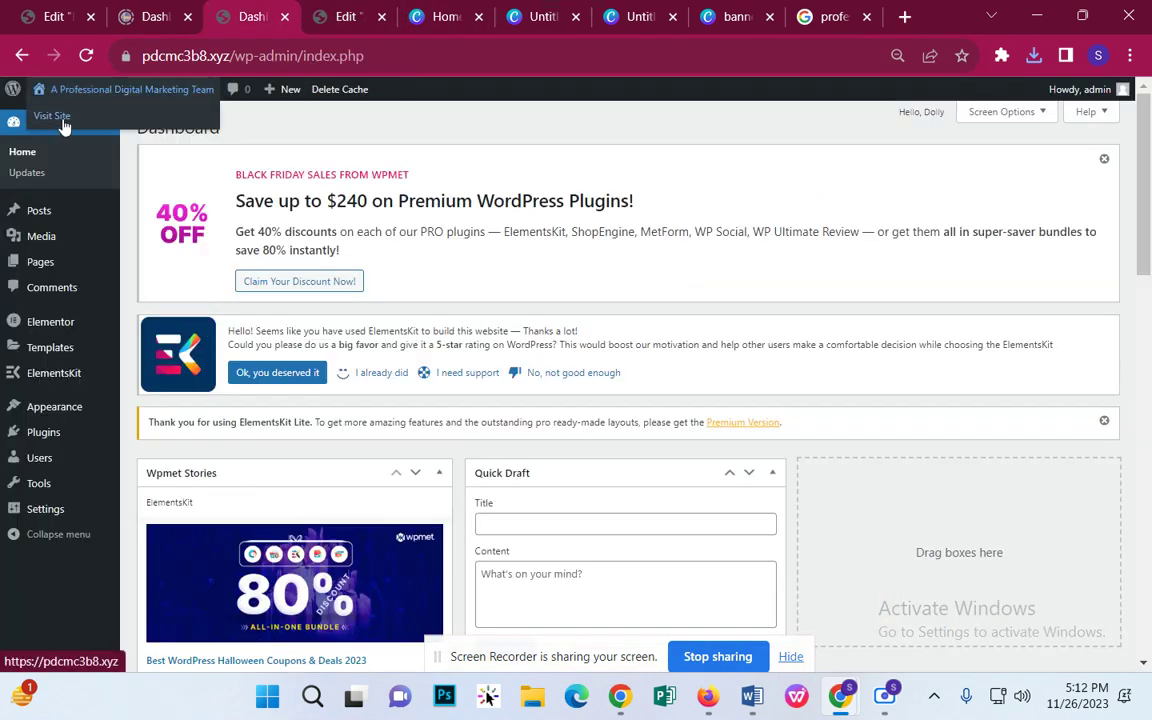
right_click(64, 125)
left_click(90, 134)
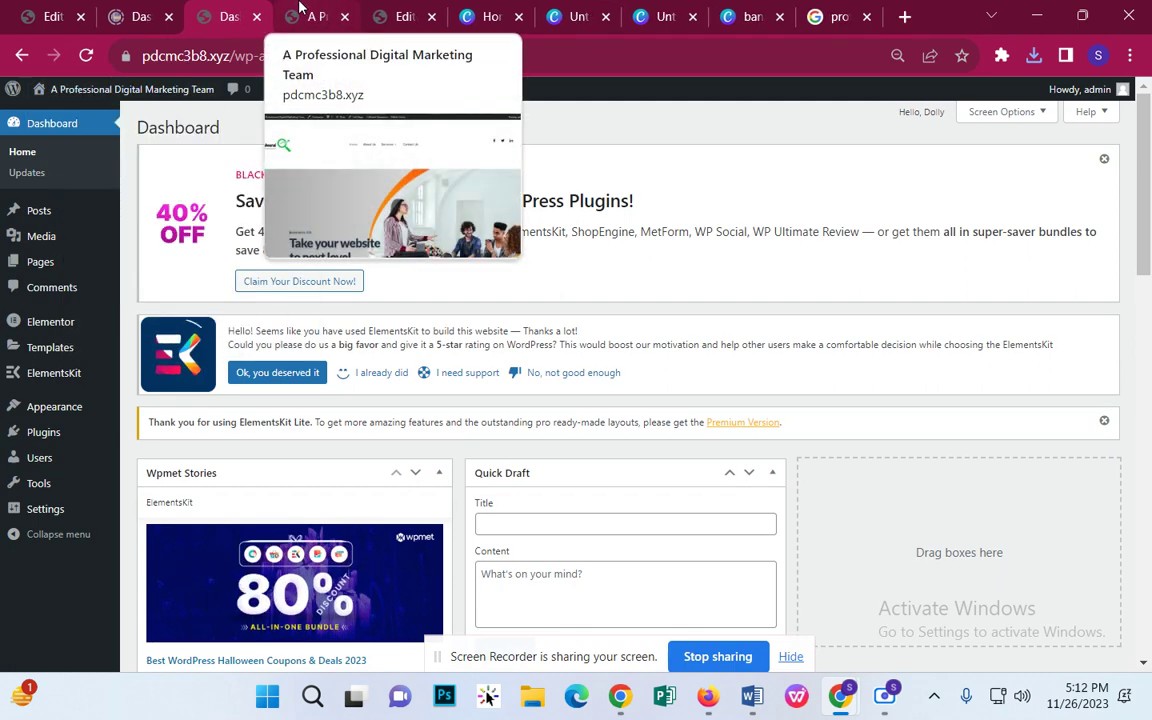
left_click(300, 8)
left_click(482, 218)
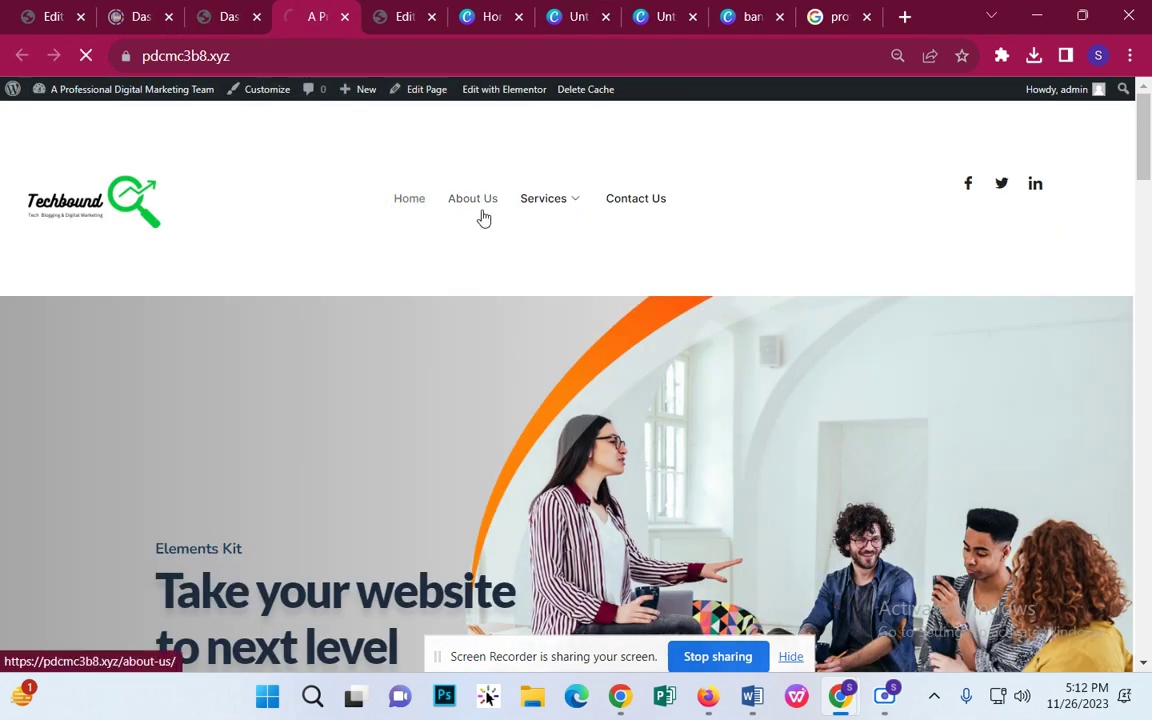
Step: Scroll through the About Us page to check the image, buttons and team cards
scroll(481, 218, "down", 5)
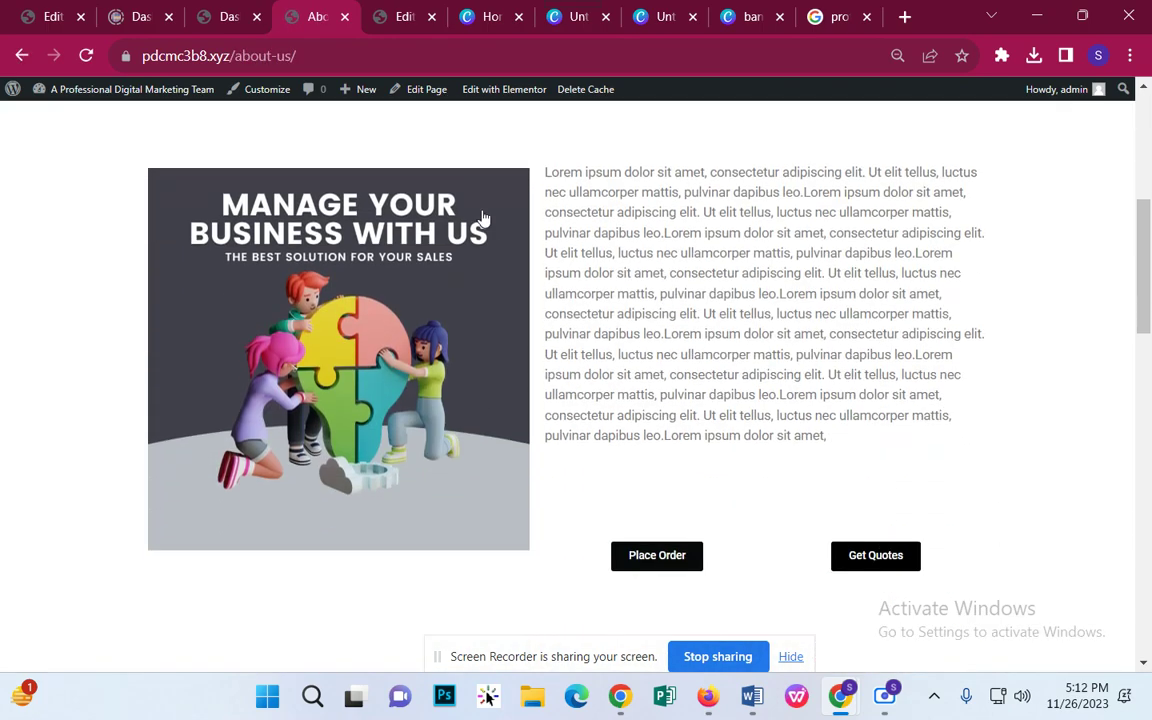
scroll(882, 306, "down", 8)
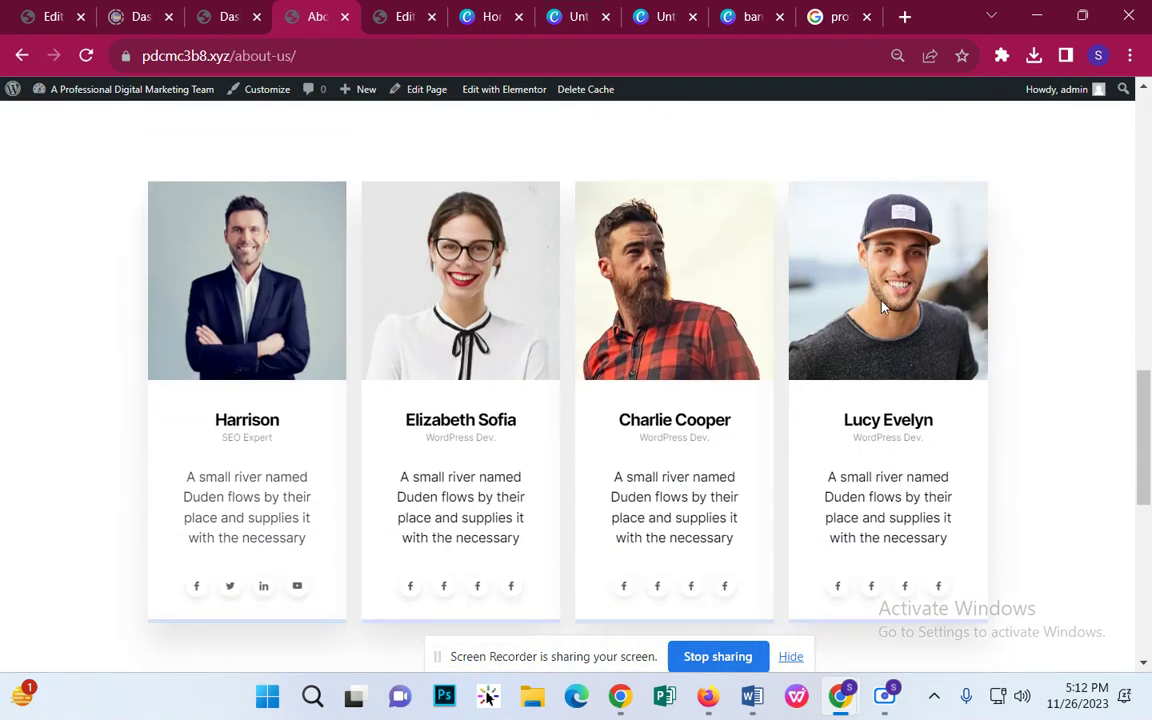
scroll(882, 308, "down", 3)
scroll(882, 308, "up", 5)
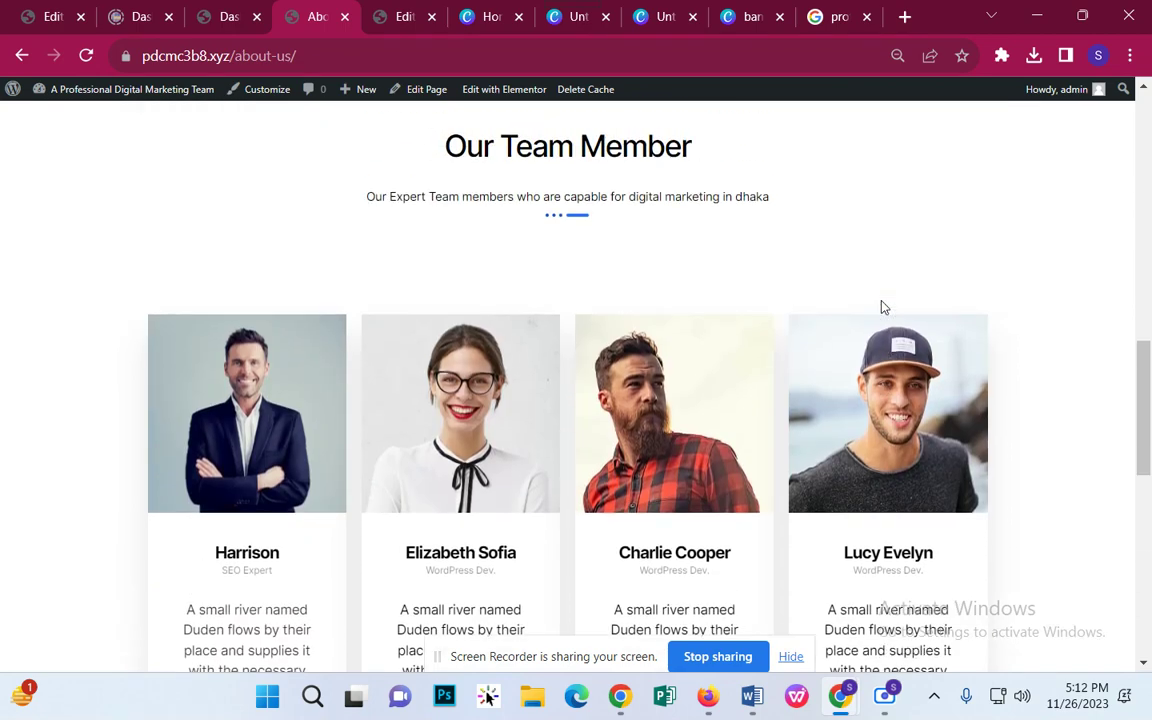
scroll(882, 307, "up", 8)
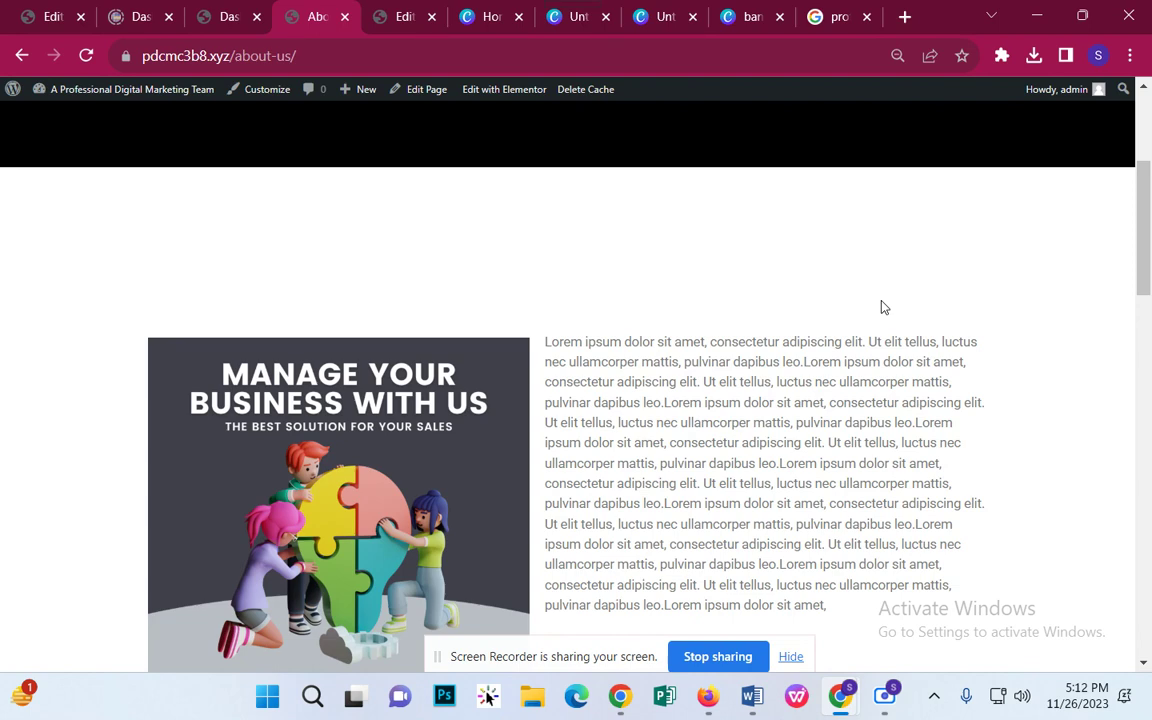
scroll(884, 307, "down", 8)
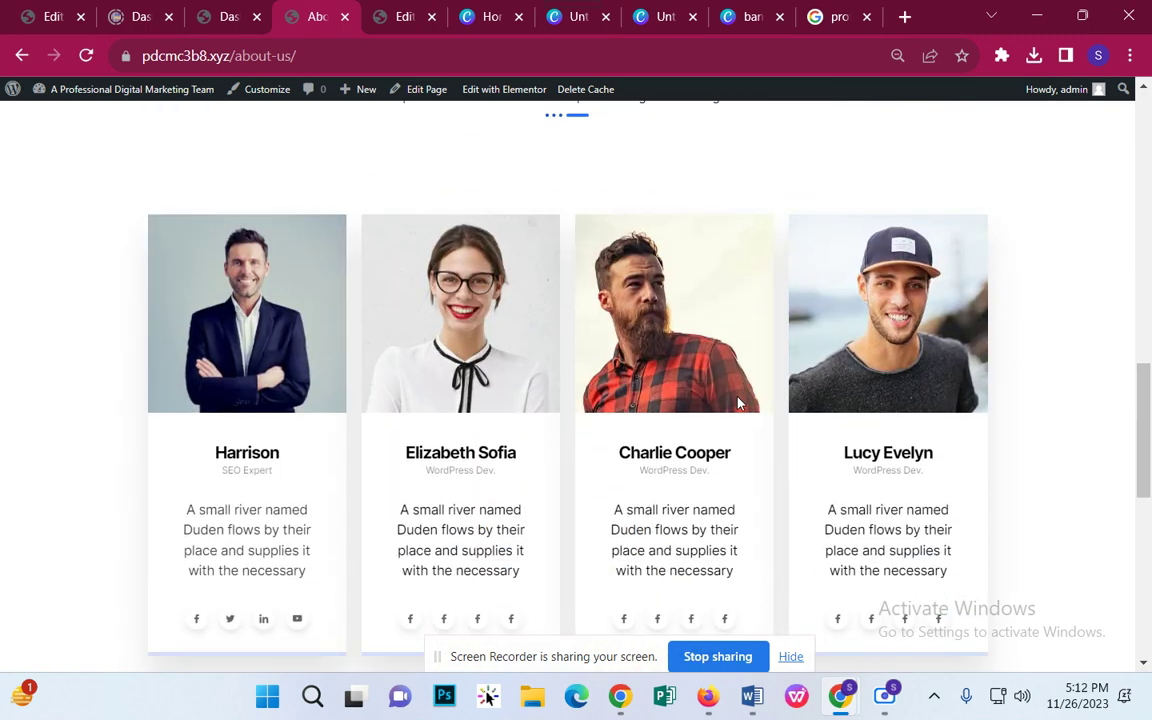
scroll(738, 403, "down", 2)
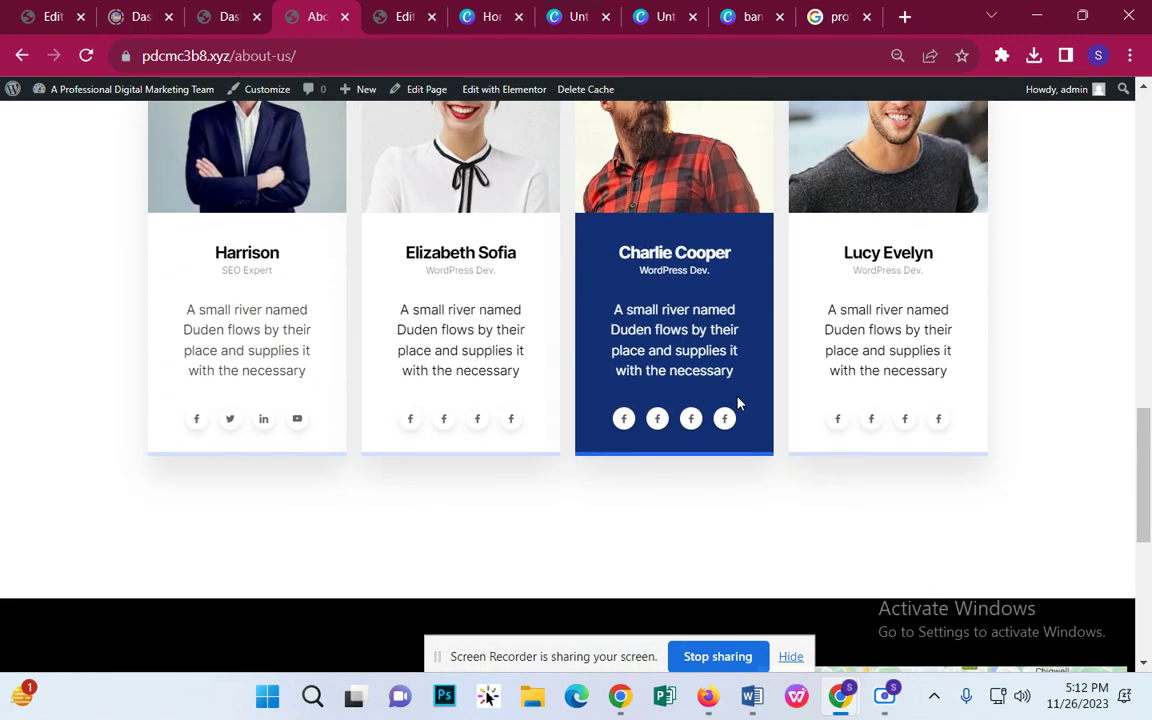